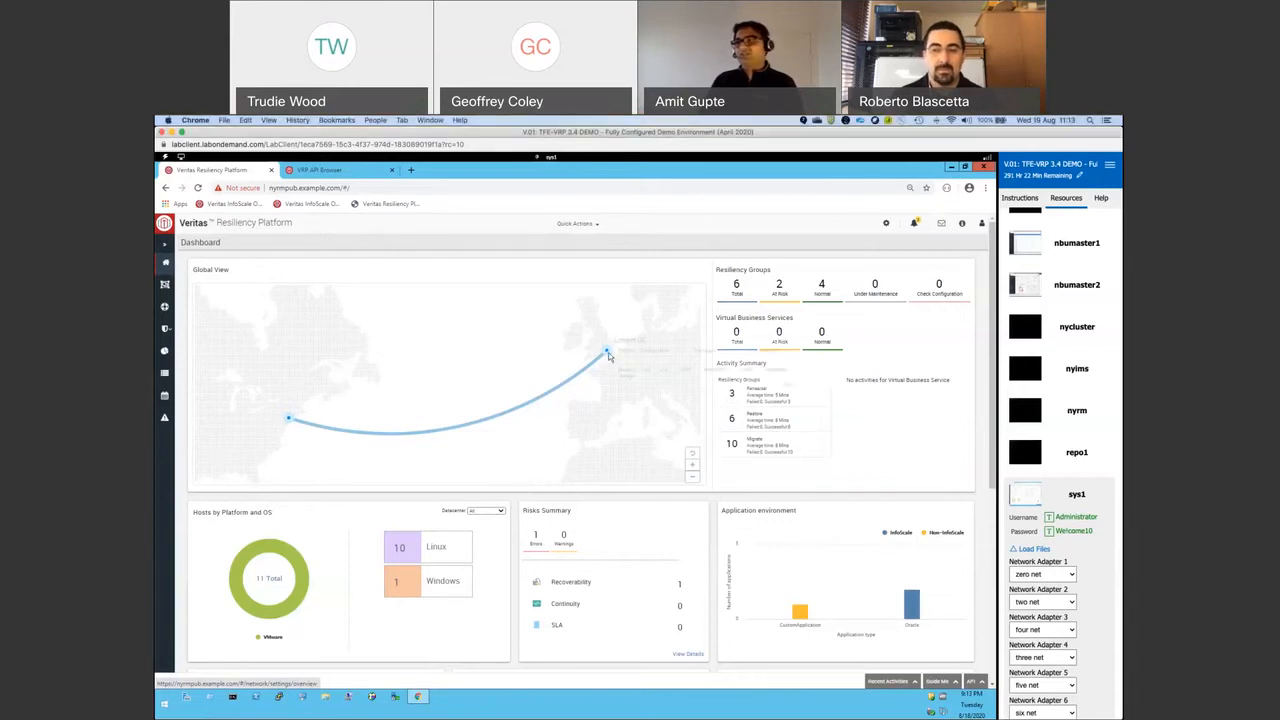
Show the expanded summary of the London DC on the Global View map, including its recent activities.
mouse_move(607, 355)
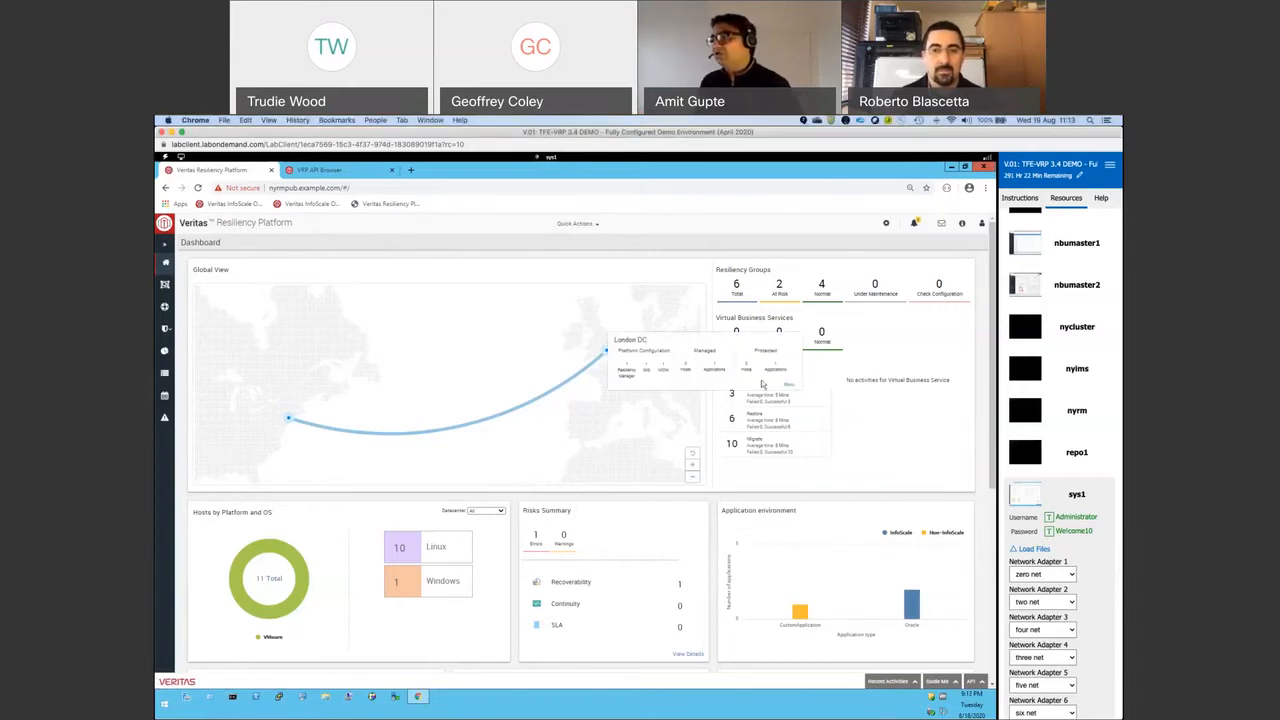
click(790, 386)
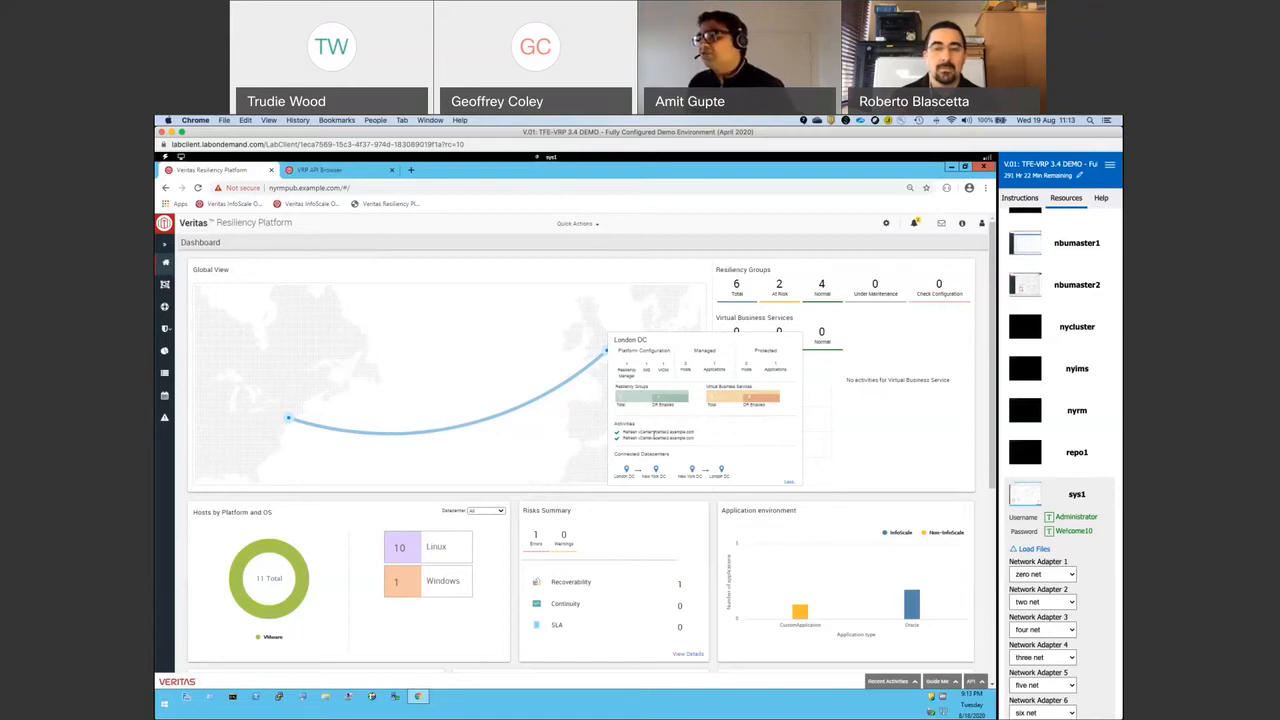
drag(640, 432, 683, 433)
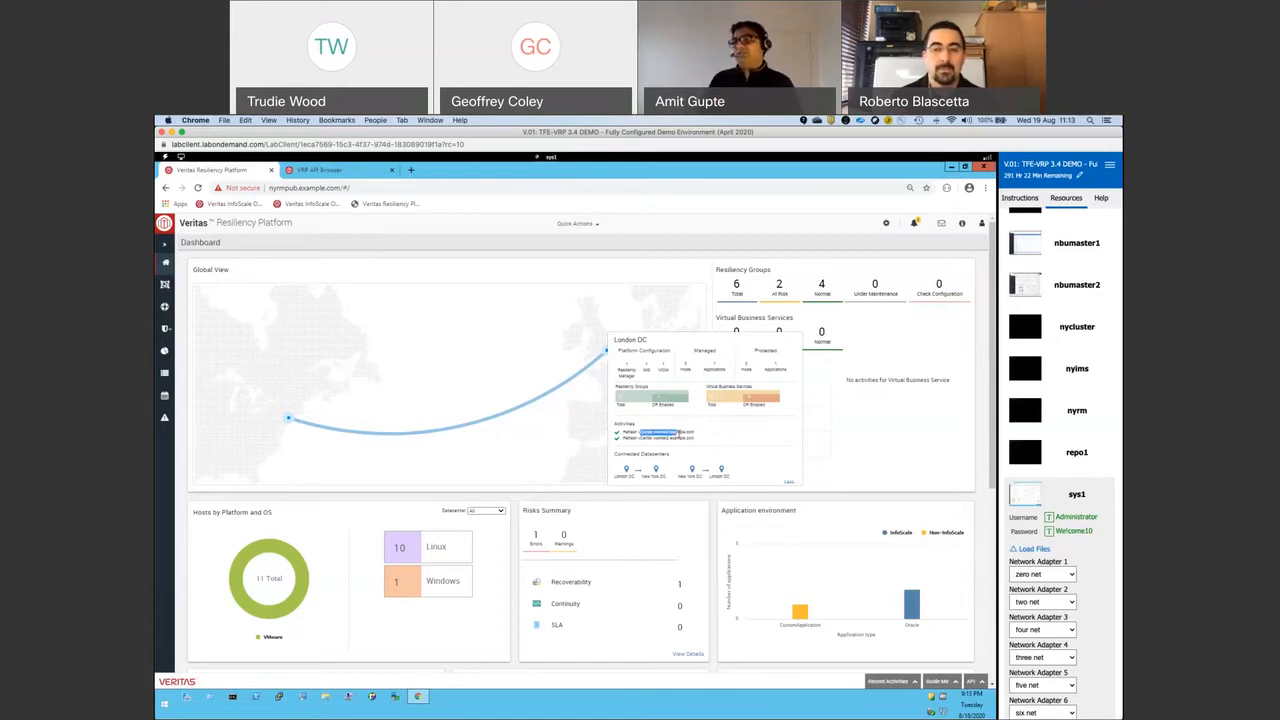
click(678, 433)
mouse_move(606, 354)
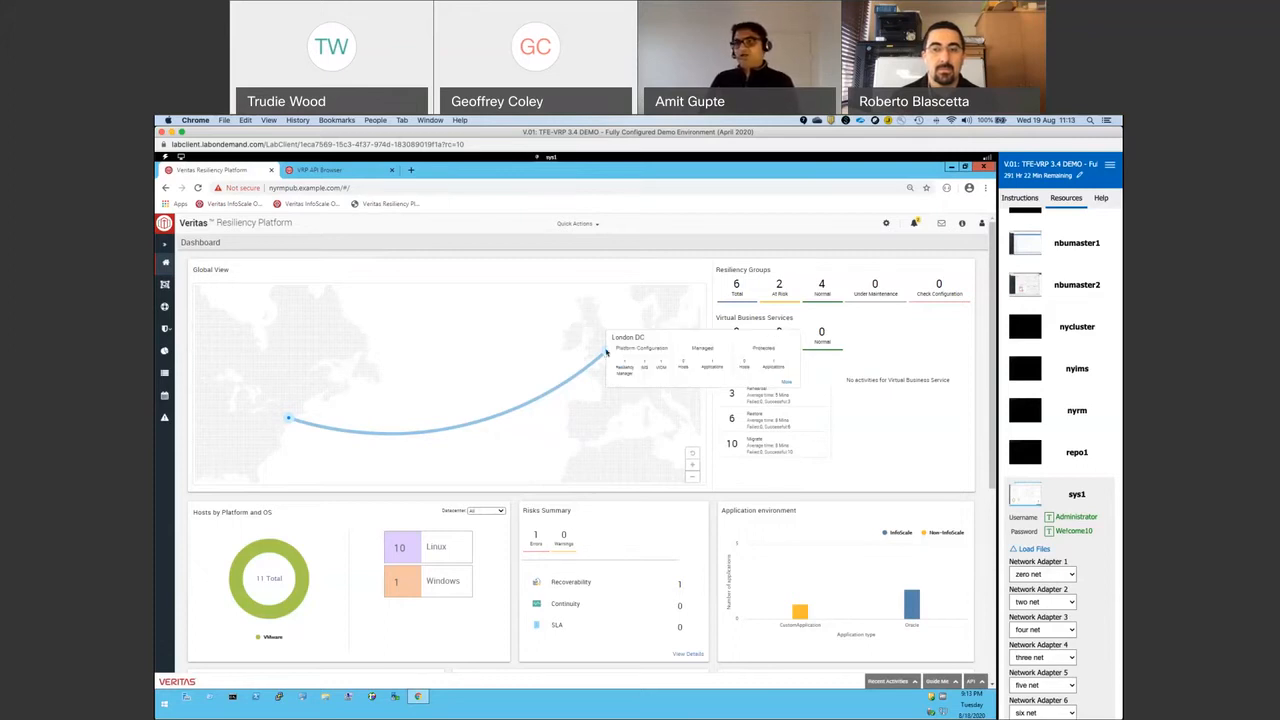
Show the expanded summary of the New York DC on the Global View map, resetting the map to its default view.
mouse_move(289, 426)
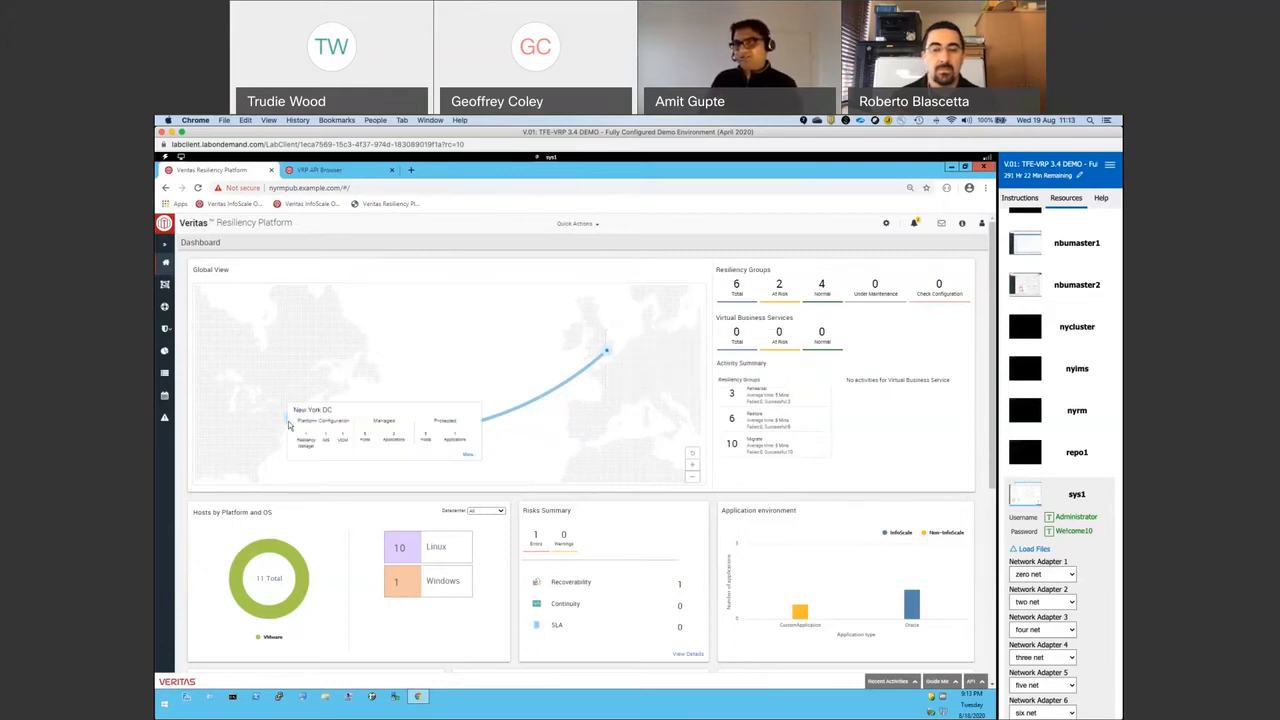
click(469, 456)
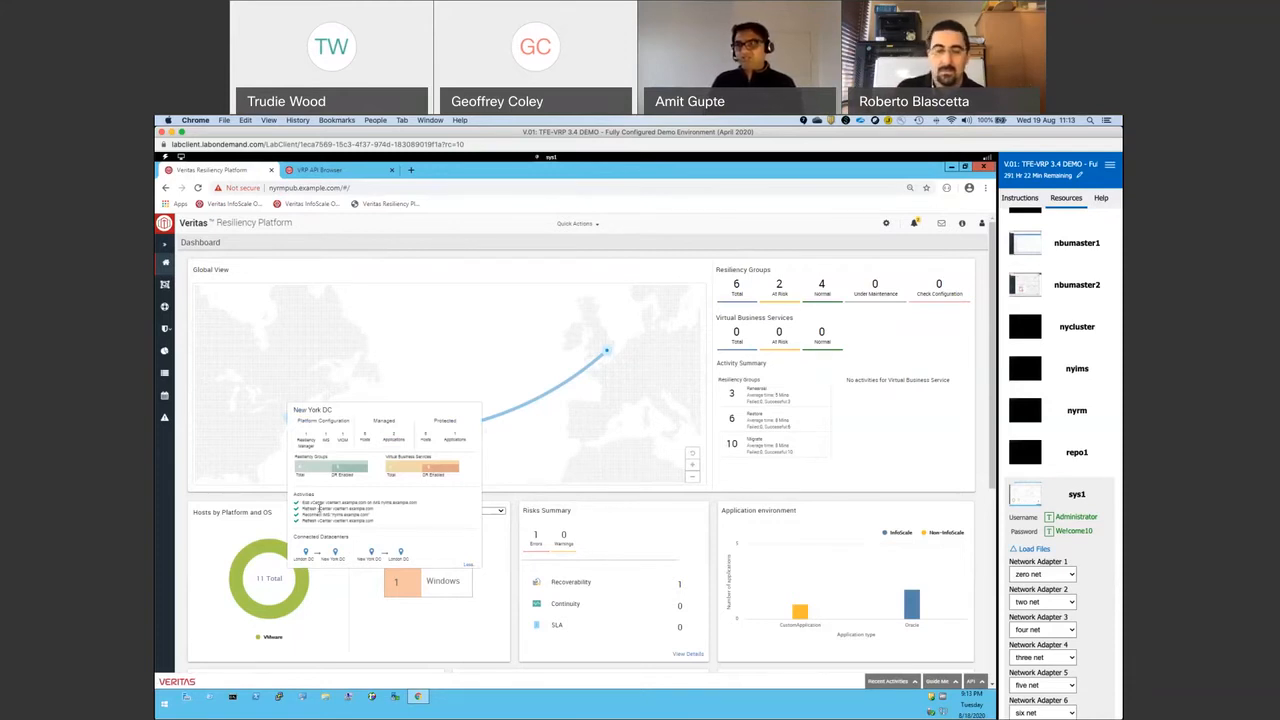
scroll(318, 511, down, 5)
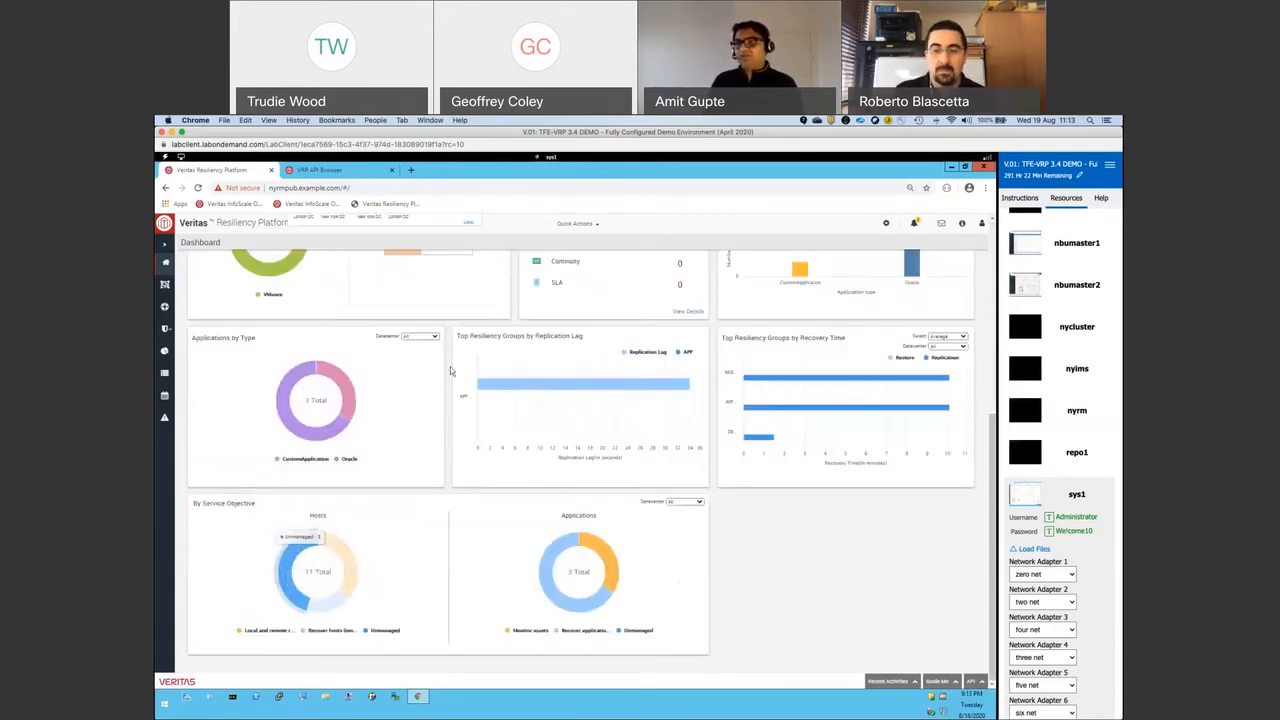
scroll(450, 371, up, 5)
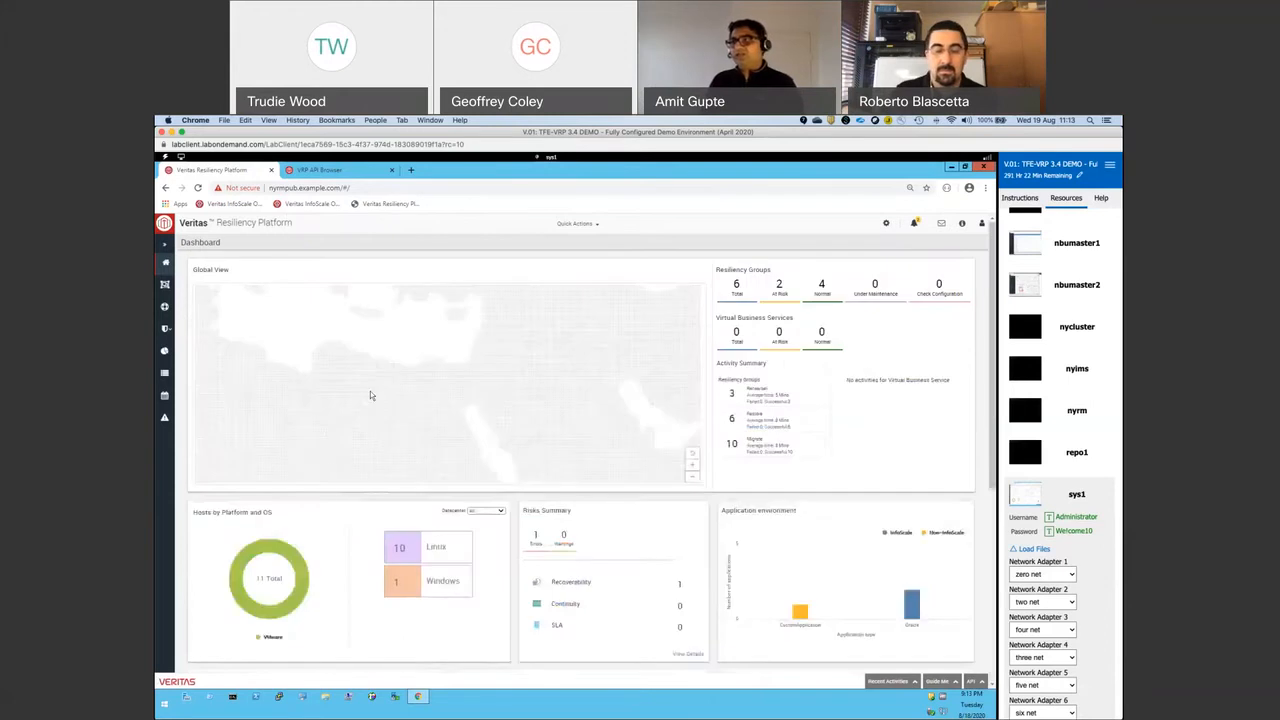
click(693, 454)
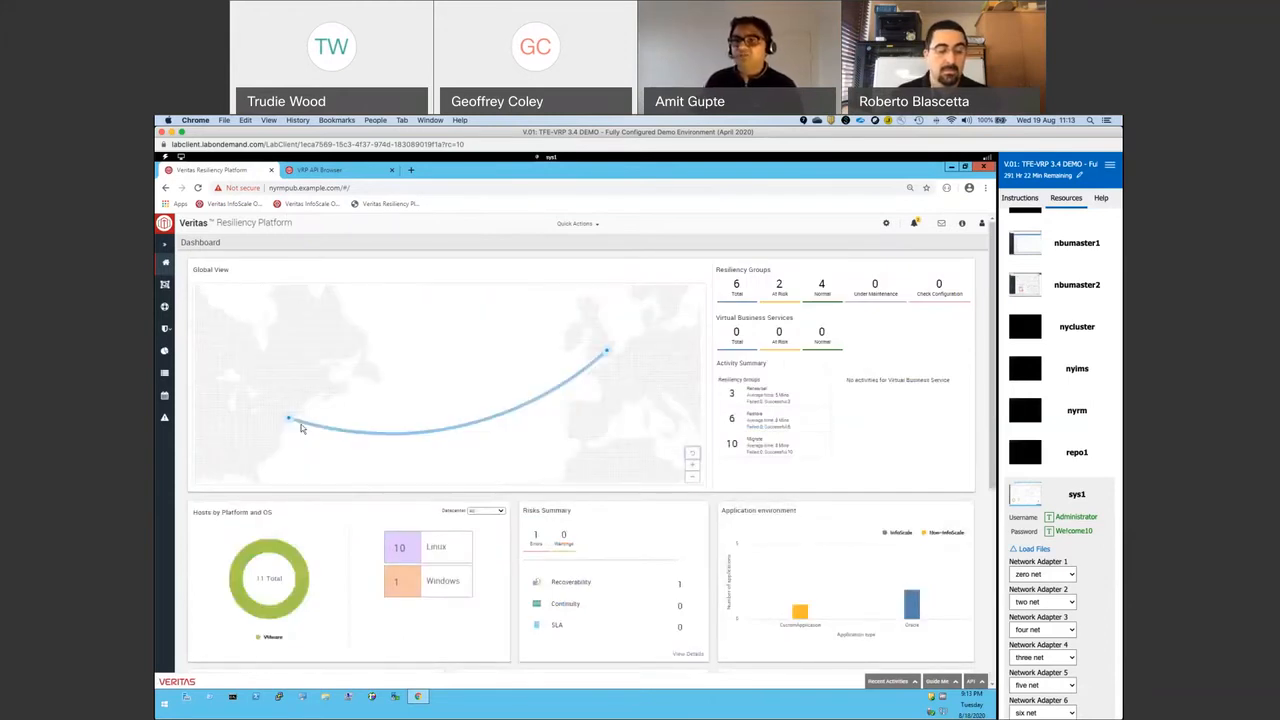
mouse_move(289, 419)
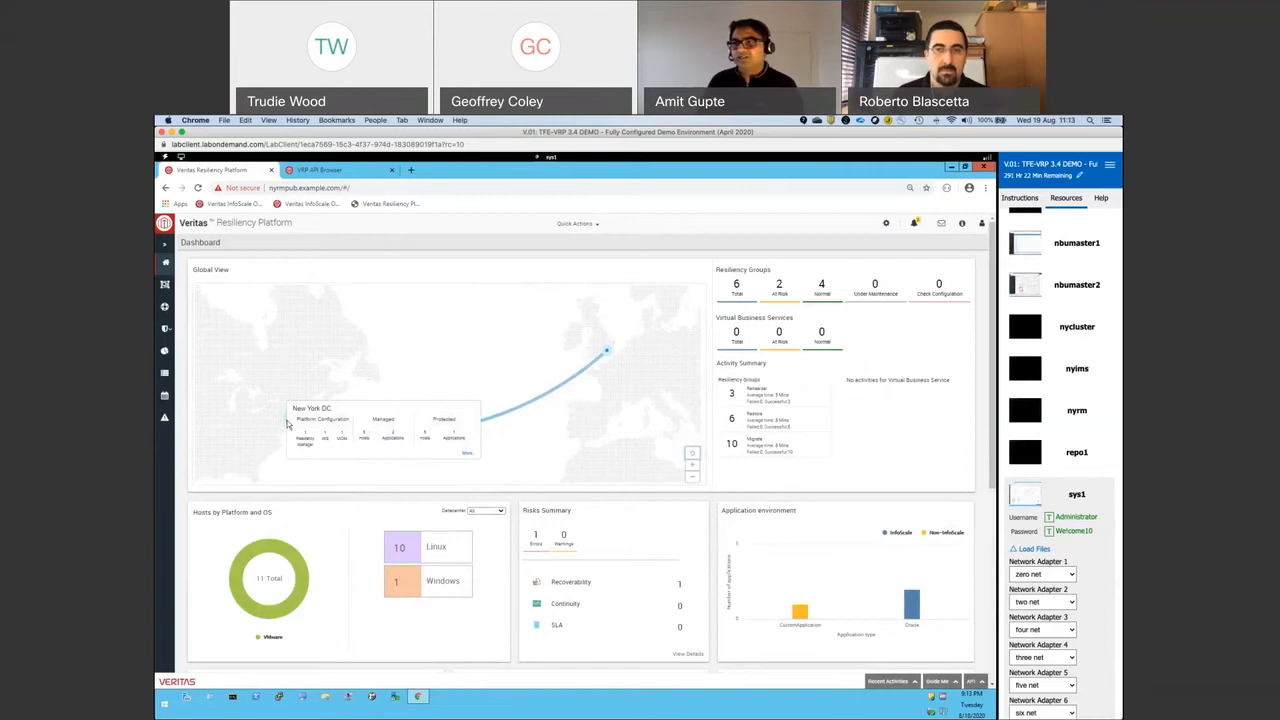
click(466, 455)
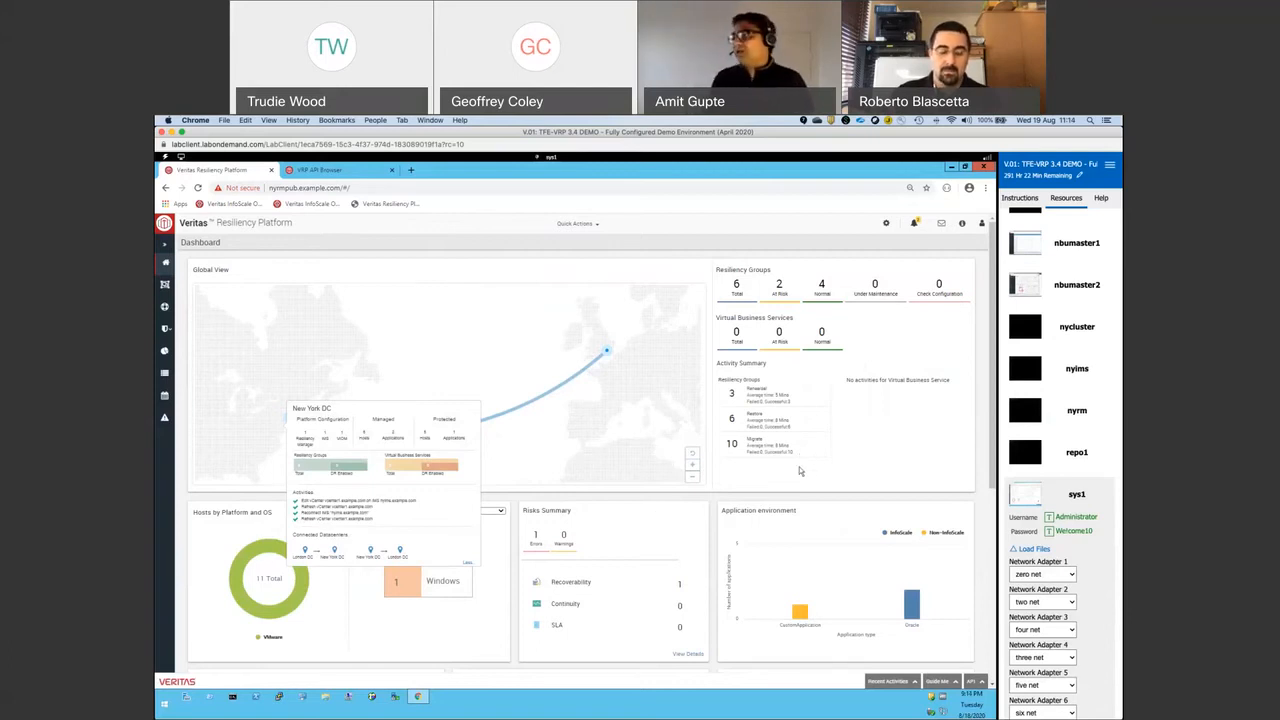
Review the dashboard's risk, application, recovery time and service objective charts below the map.
drag(992, 436, 991, 468)
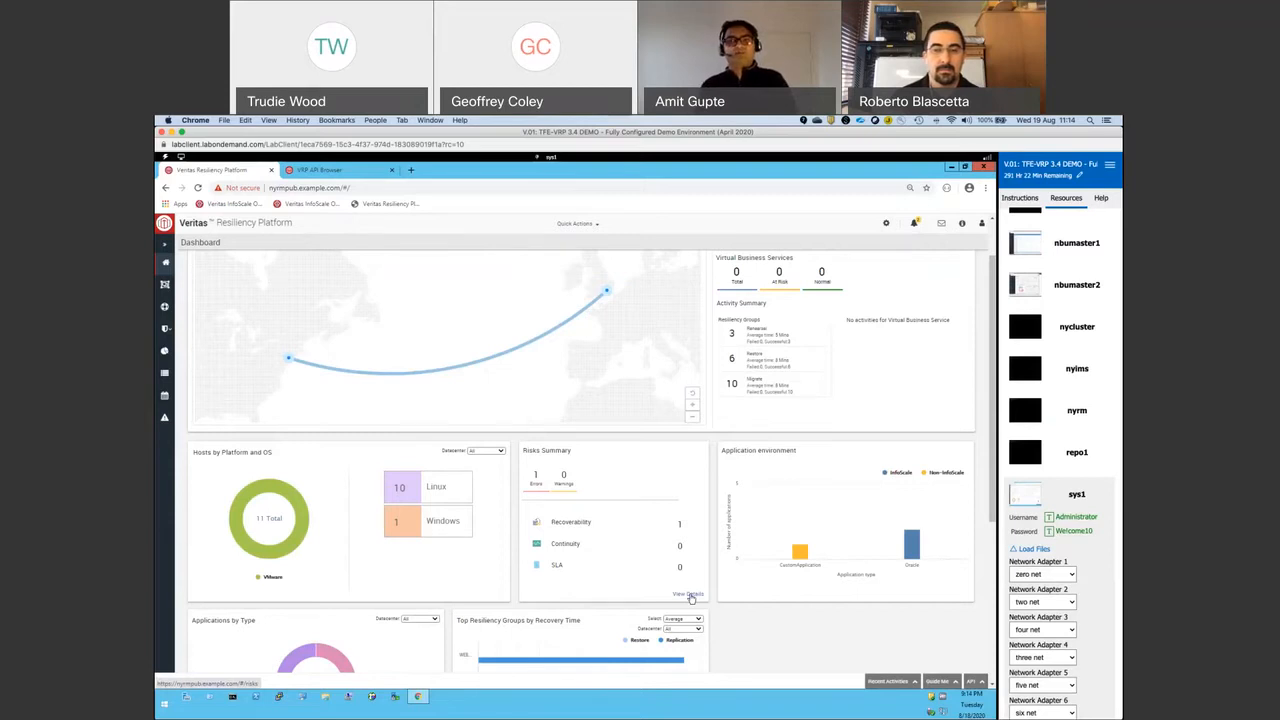
scroll(690, 597, down, 5)
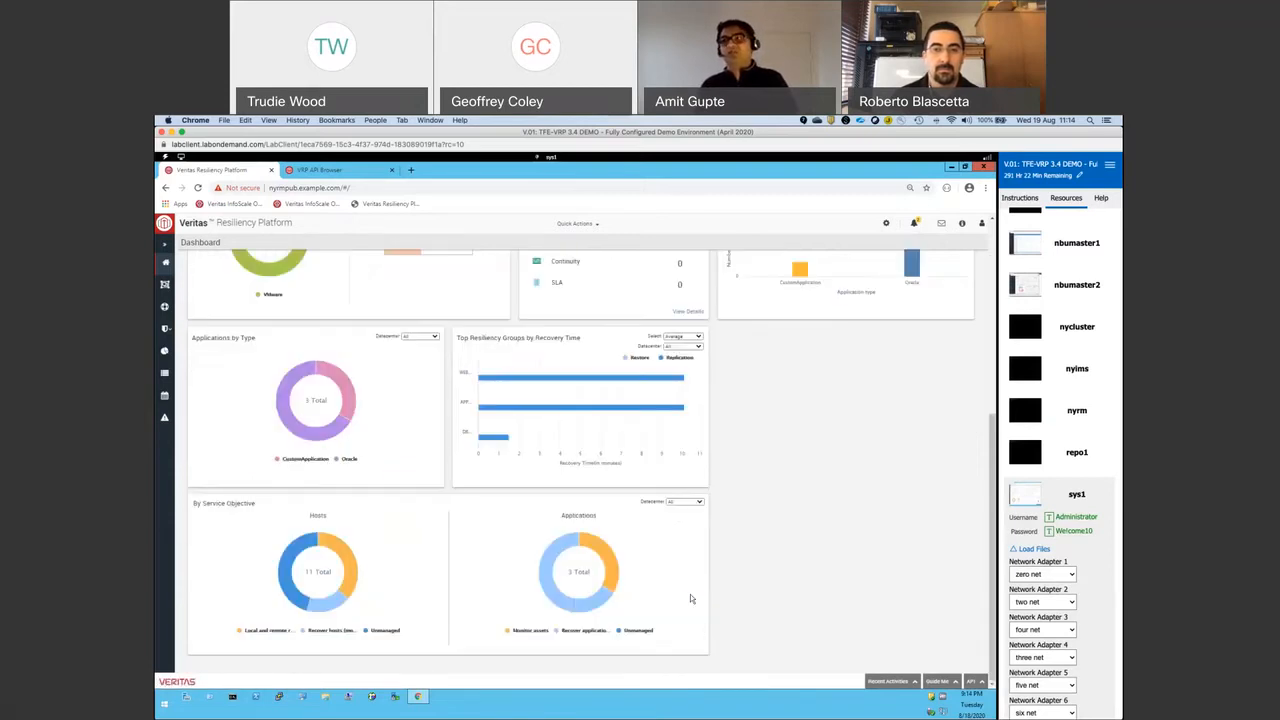
scroll(690, 598, up, 5)
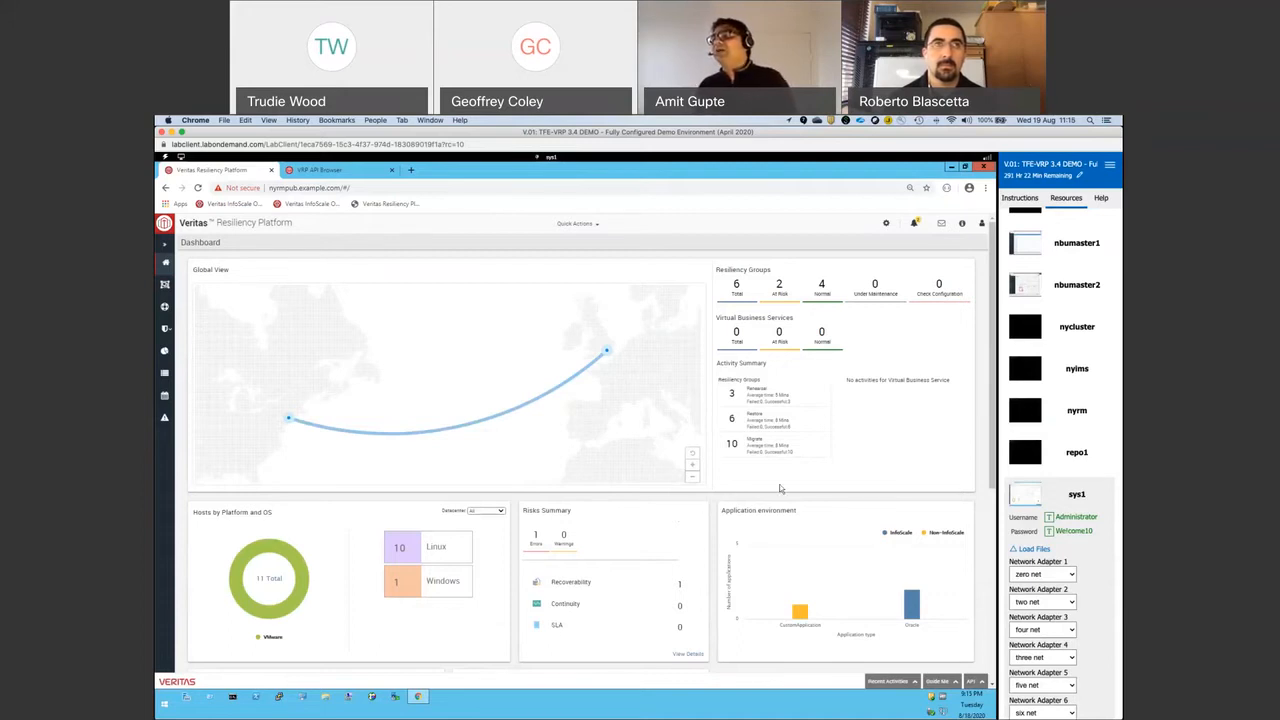
Open the WEB resiliency group from the list of all resiliency groups and examine its replication lag and RPO.
click(738, 300)
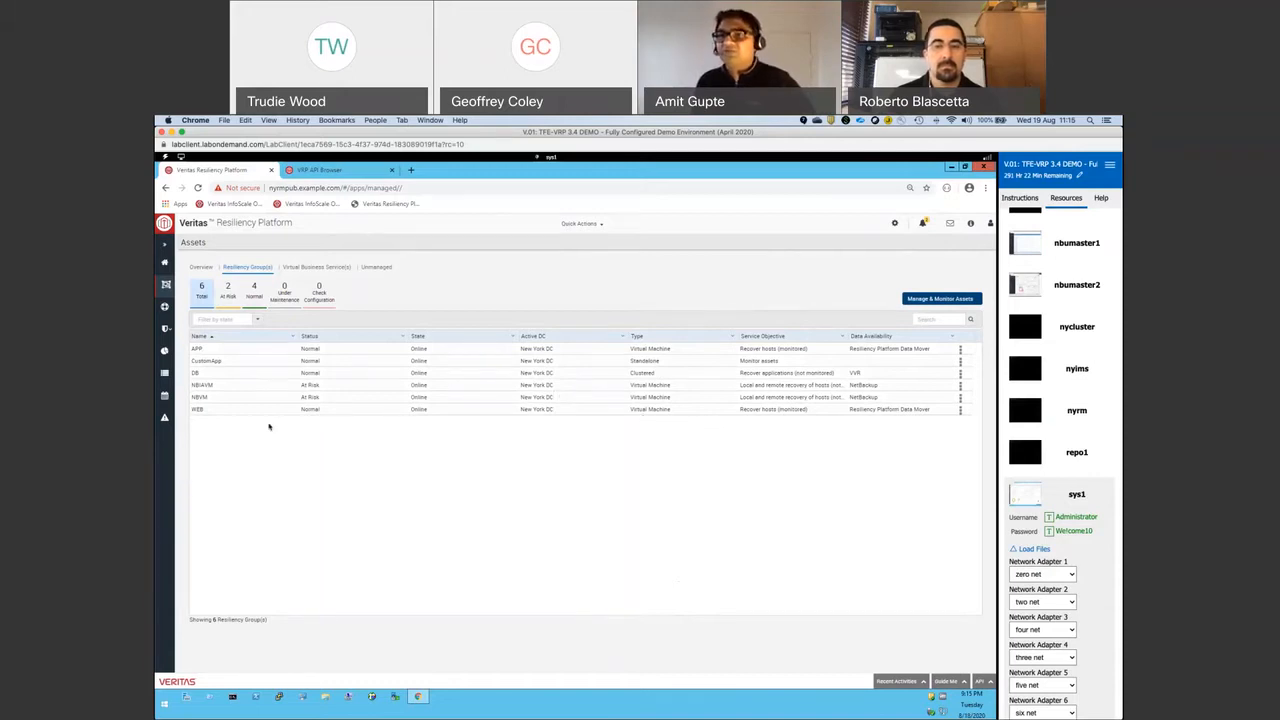
click(198, 410)
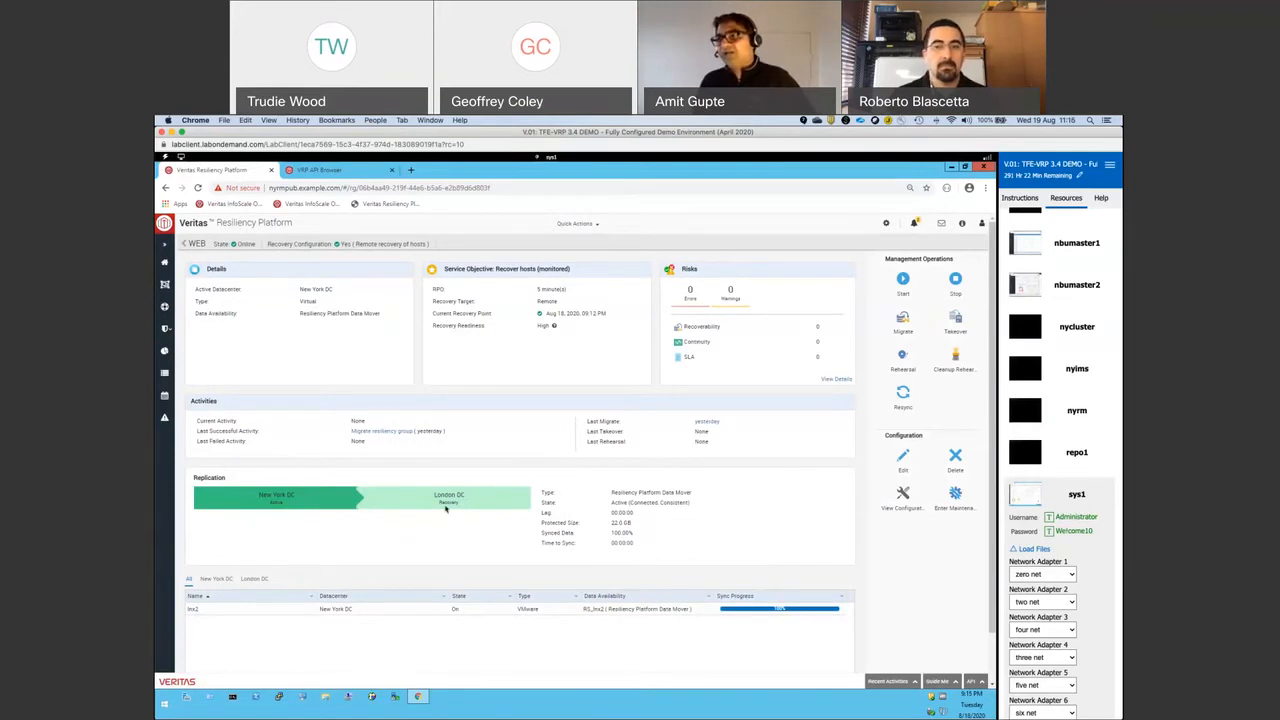
drag(557, 514, 636, 520)
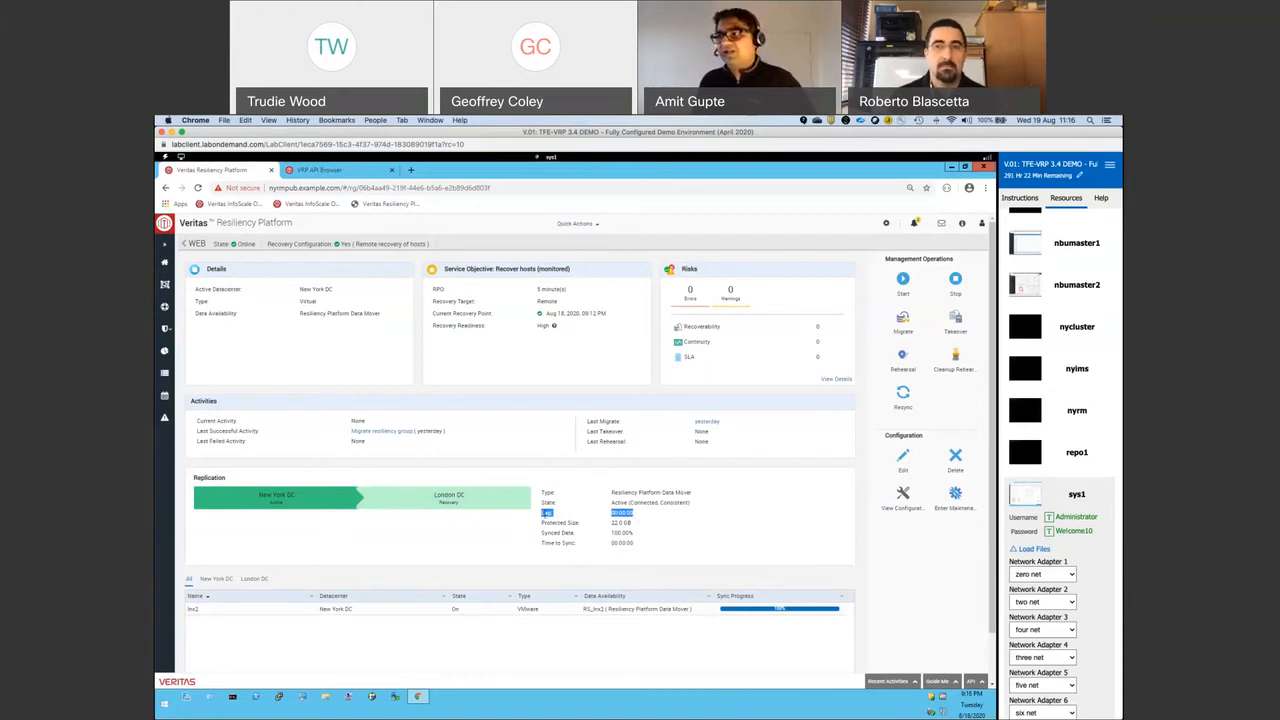
click(633, 512)
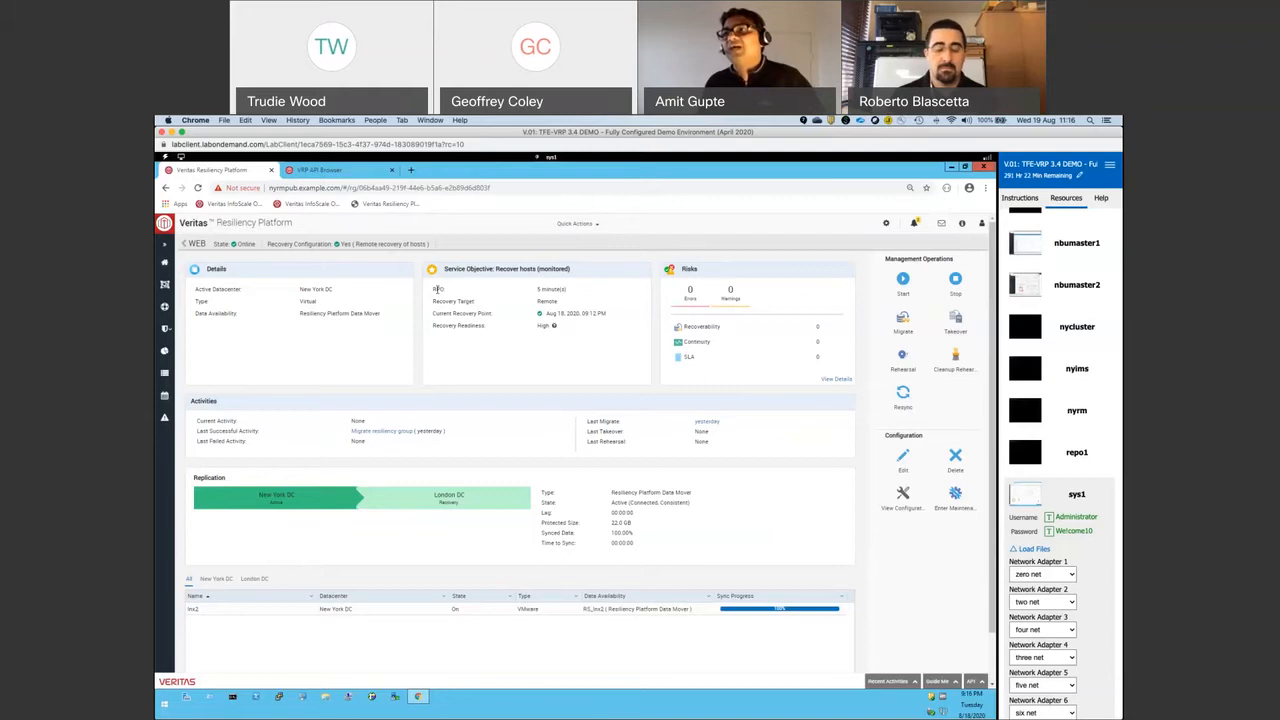
drag(432, 290, 568, 289)
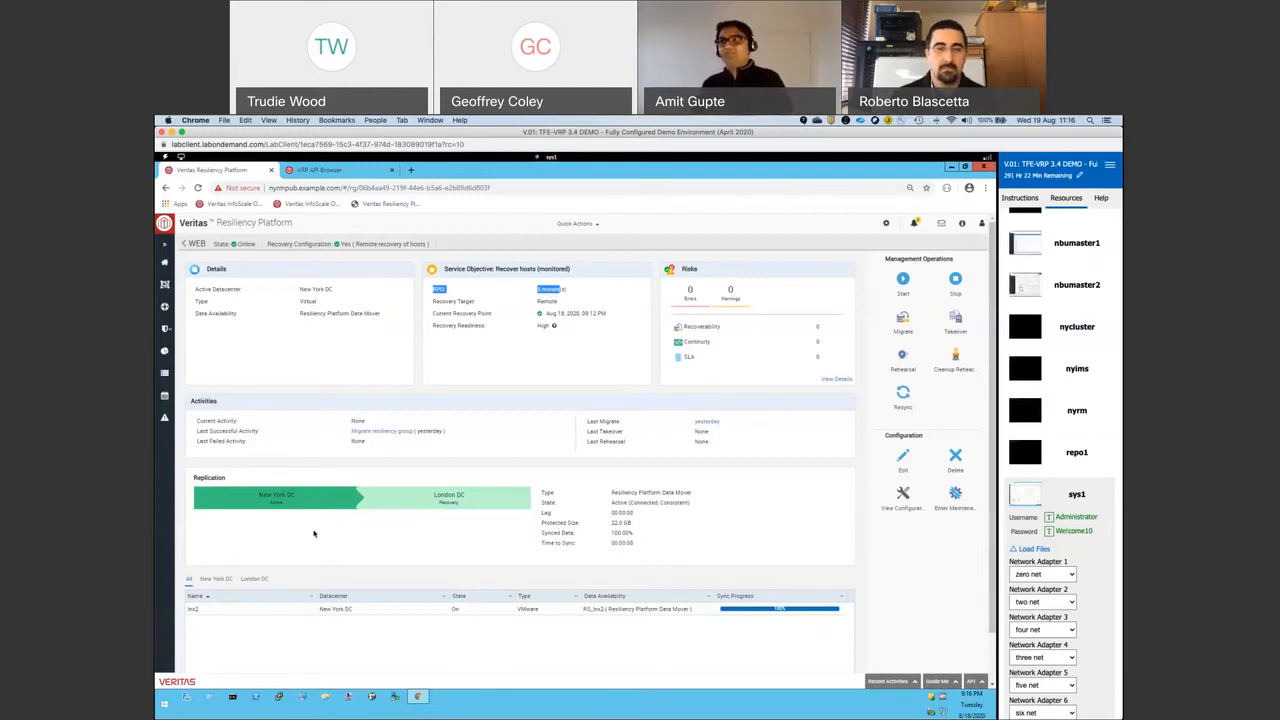
click(437, 300)
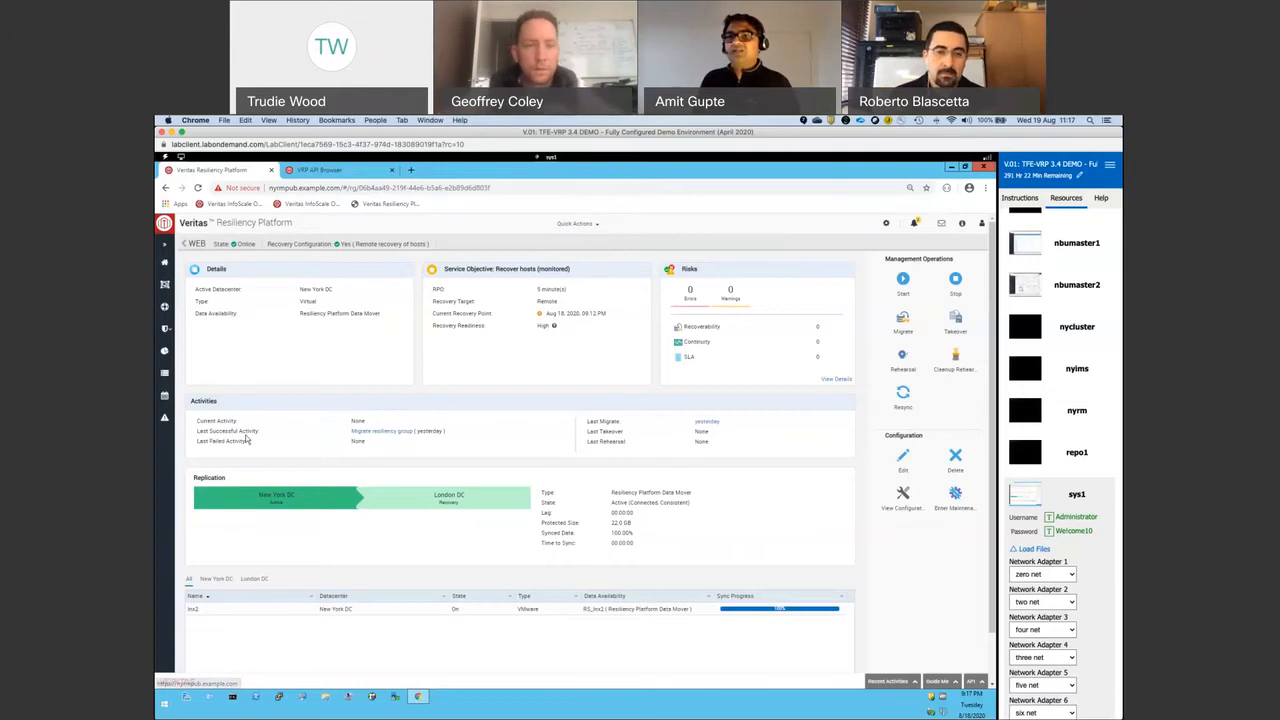
Open the WEB group's last successful migration activity and expand all its subtasks to review them through to the end.
click(397, 437)
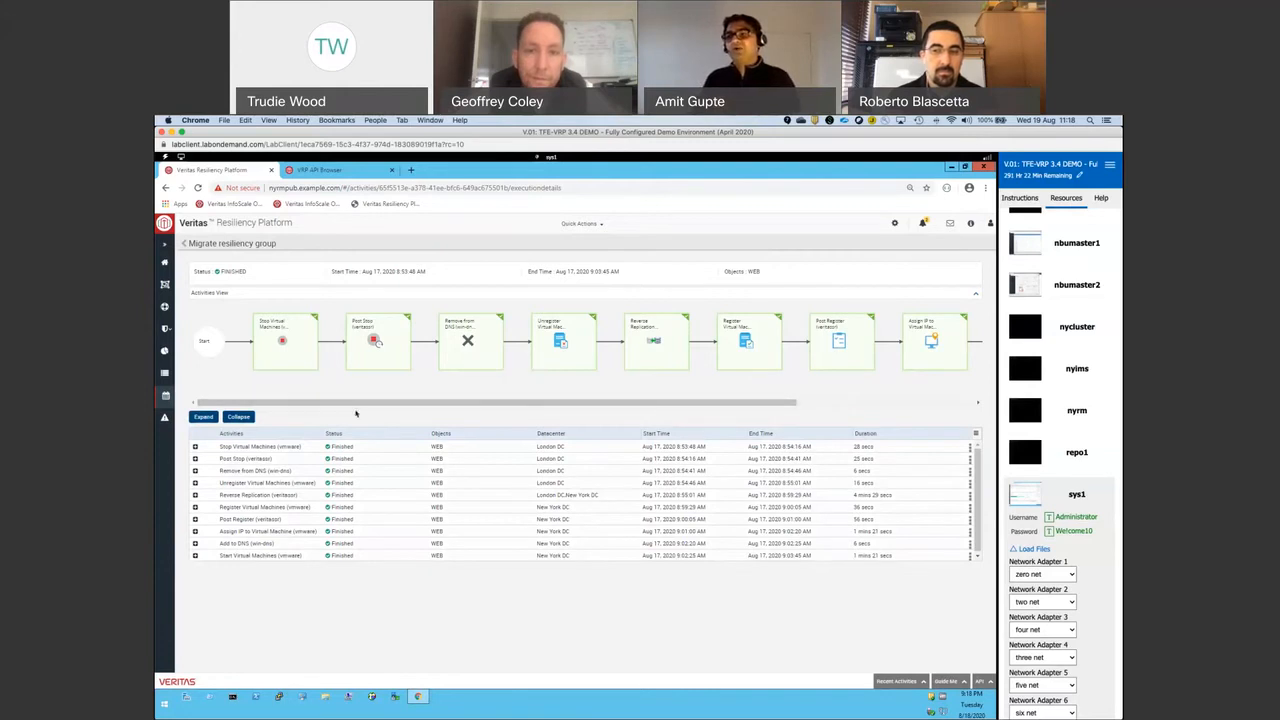
scroll(430, 405, right, 5)
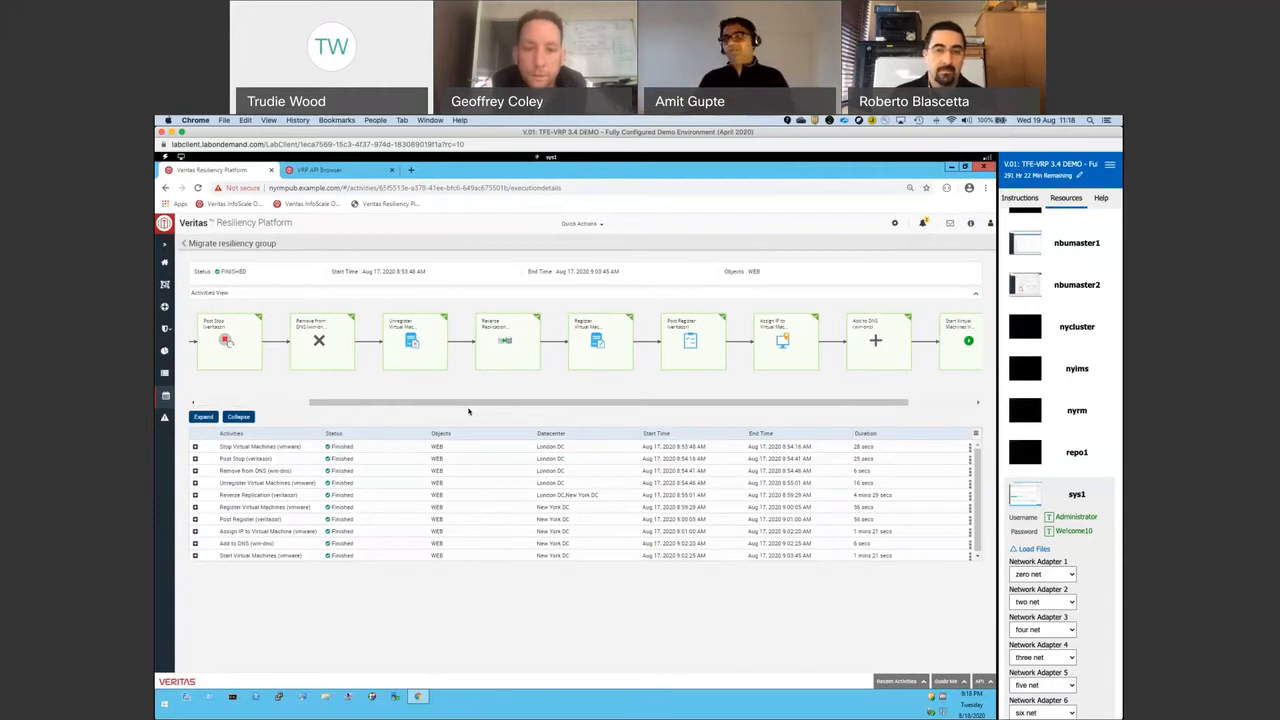
click(204, 417)
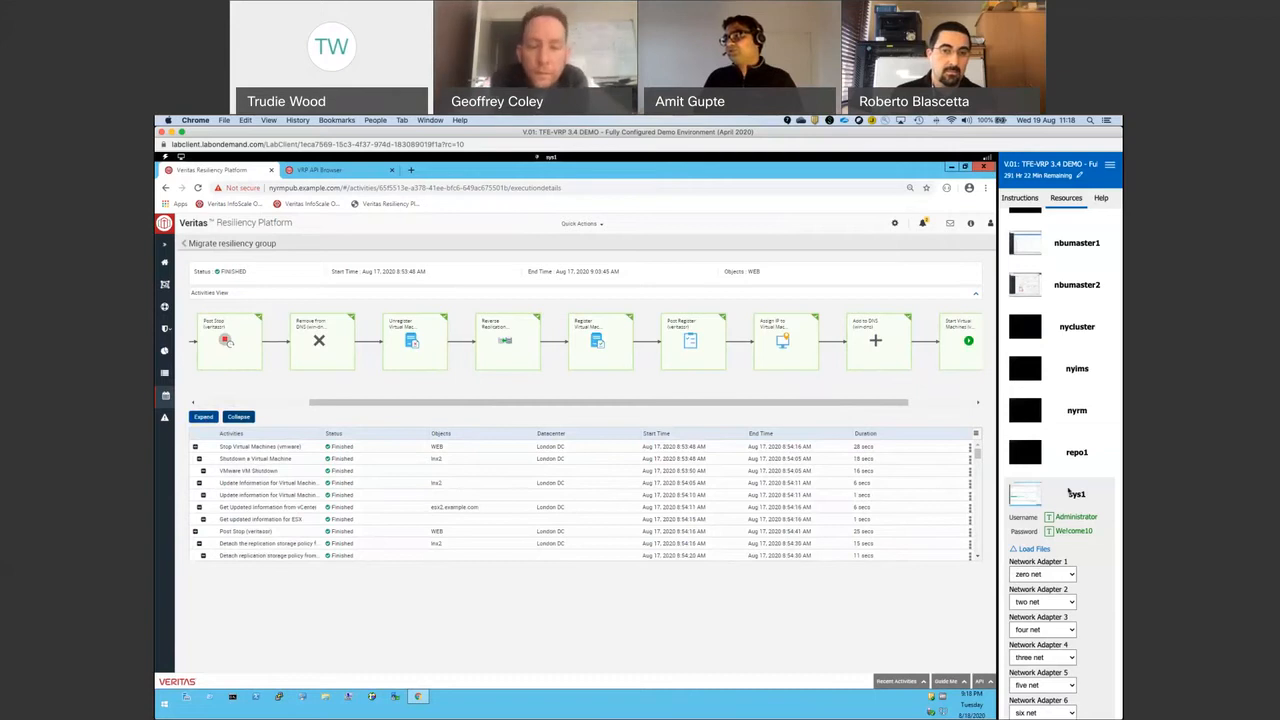
scroll(979, 465, down, 1)
drag(980, 474, 984, 570)
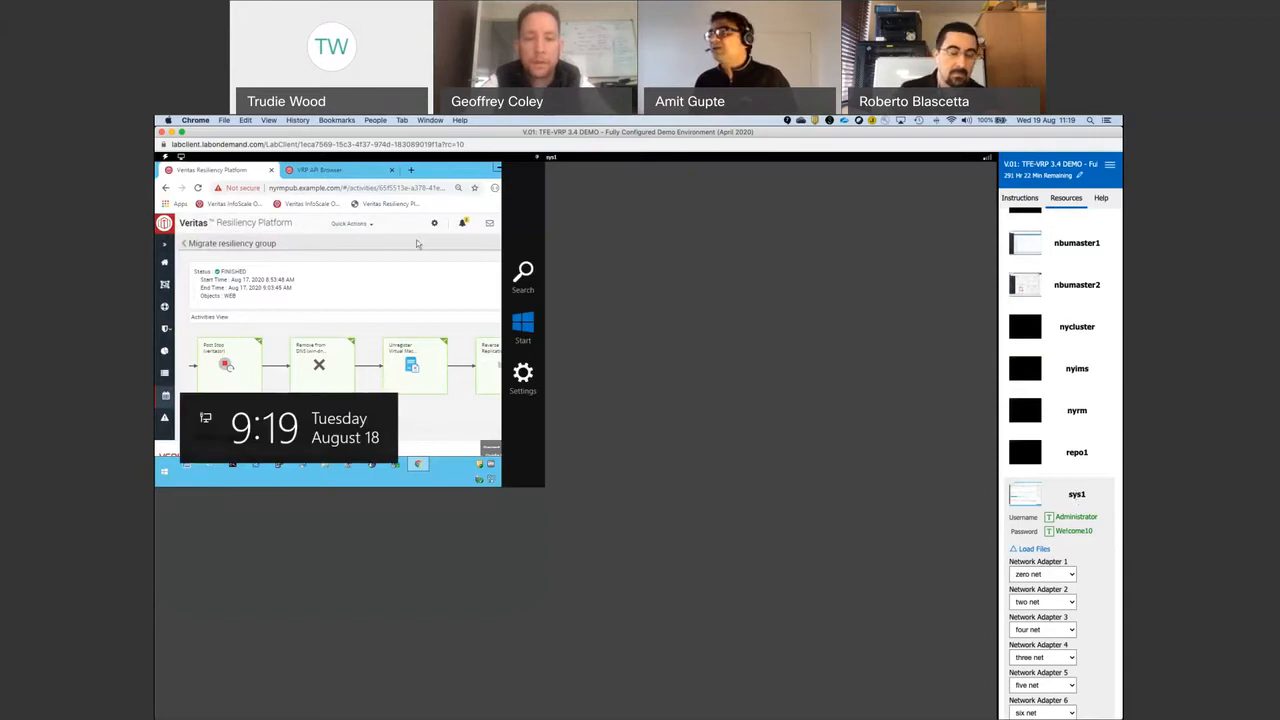
Restore the full-size remote display by switching to the nbumaster1 machine, returning to sys1 and resizing the browser window.
click(1070, 245)
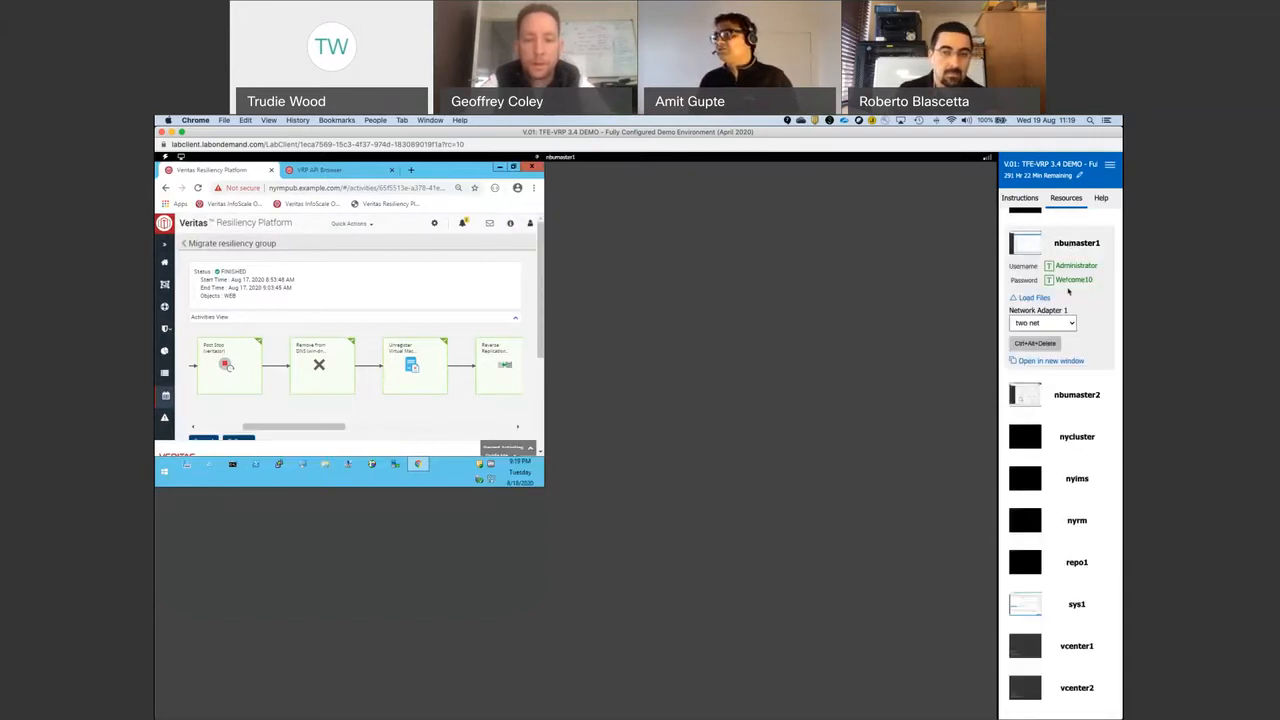
click(1073, 604)
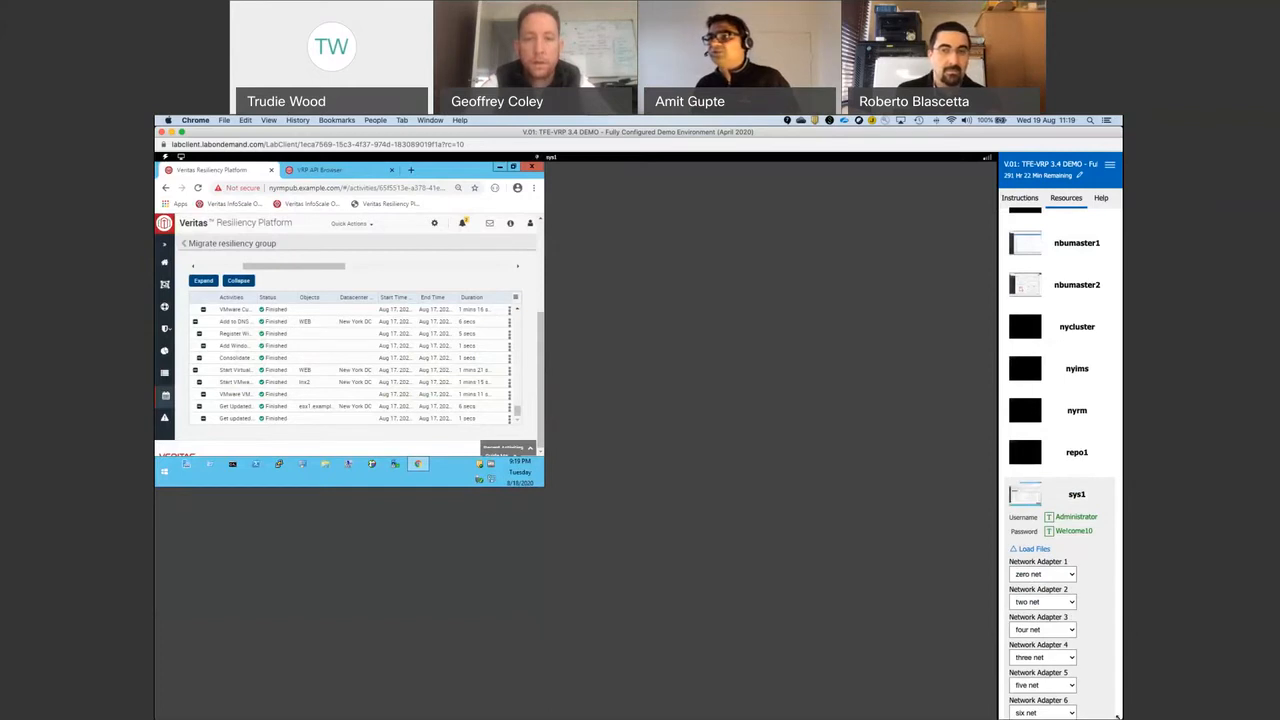
mouse_move(1117, 716)
mouse_down()
mouse_move(737, 571)
mouse_move(665, 505)
mouse_move(1100, 719)
mouse_up()
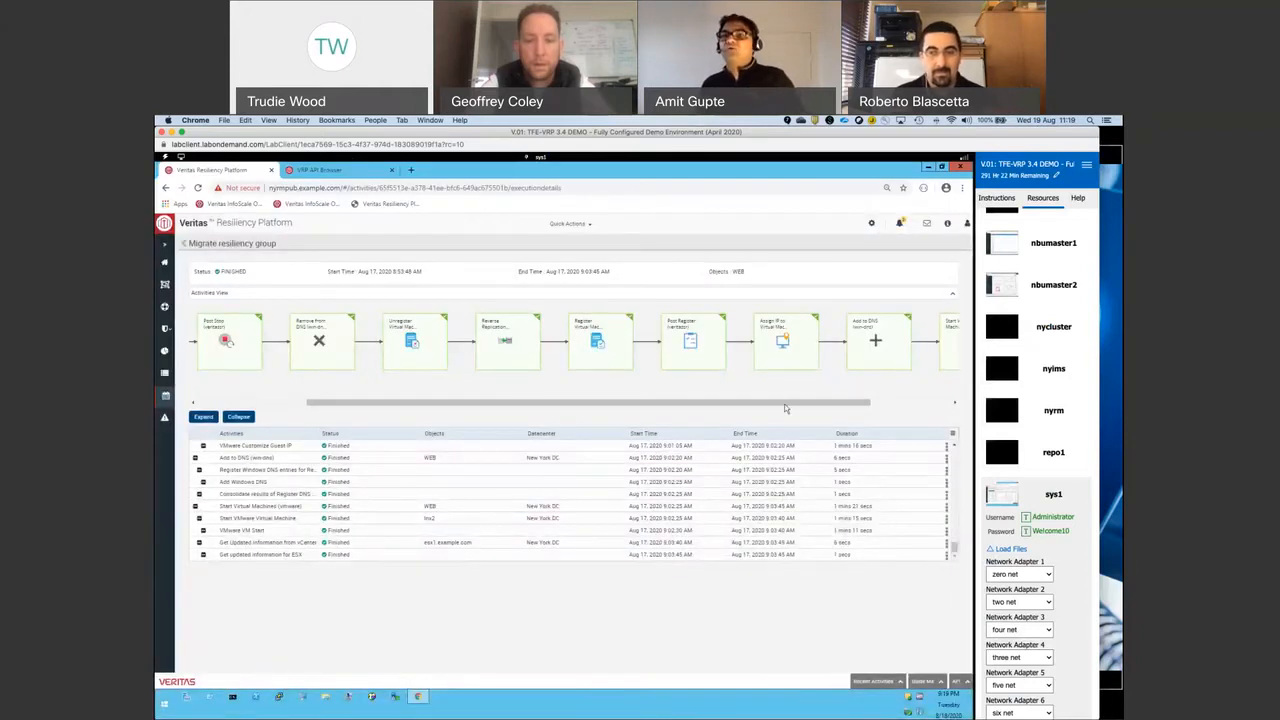
View the end of the migration workflow diagram and return to the list of resiliency groups.
scroll(866, 417, right, 3)
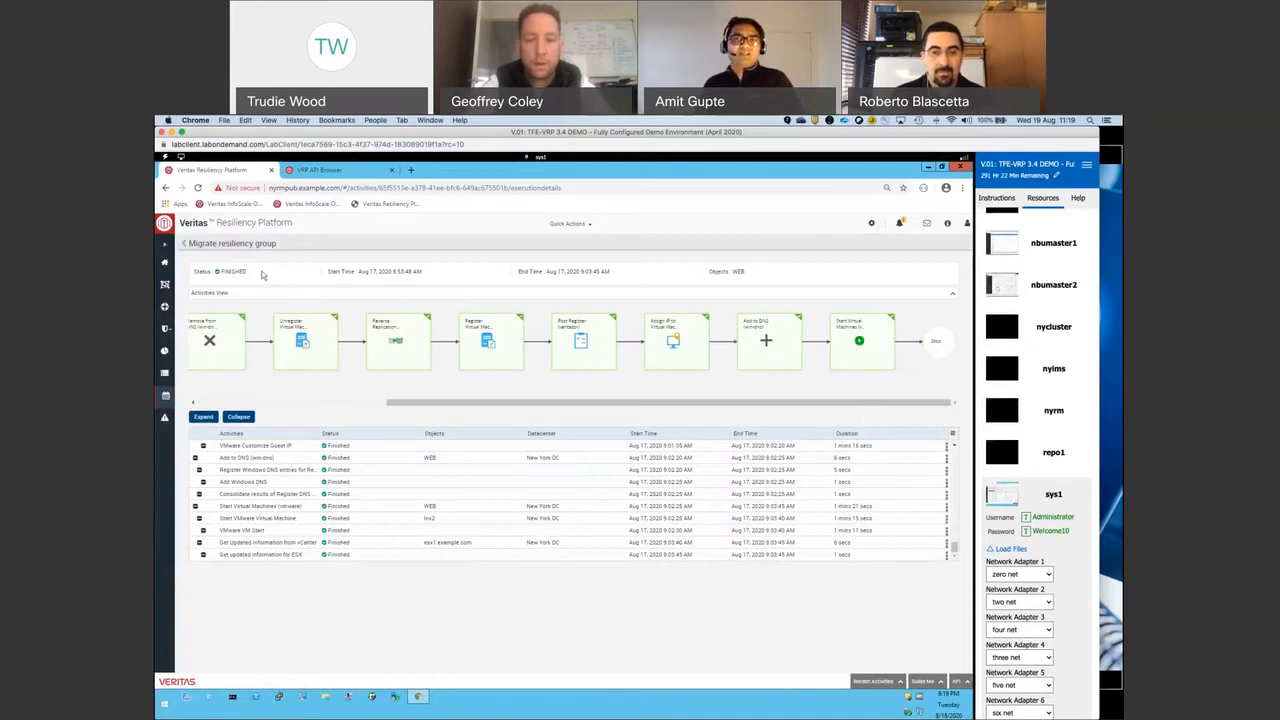
click(185, 247)
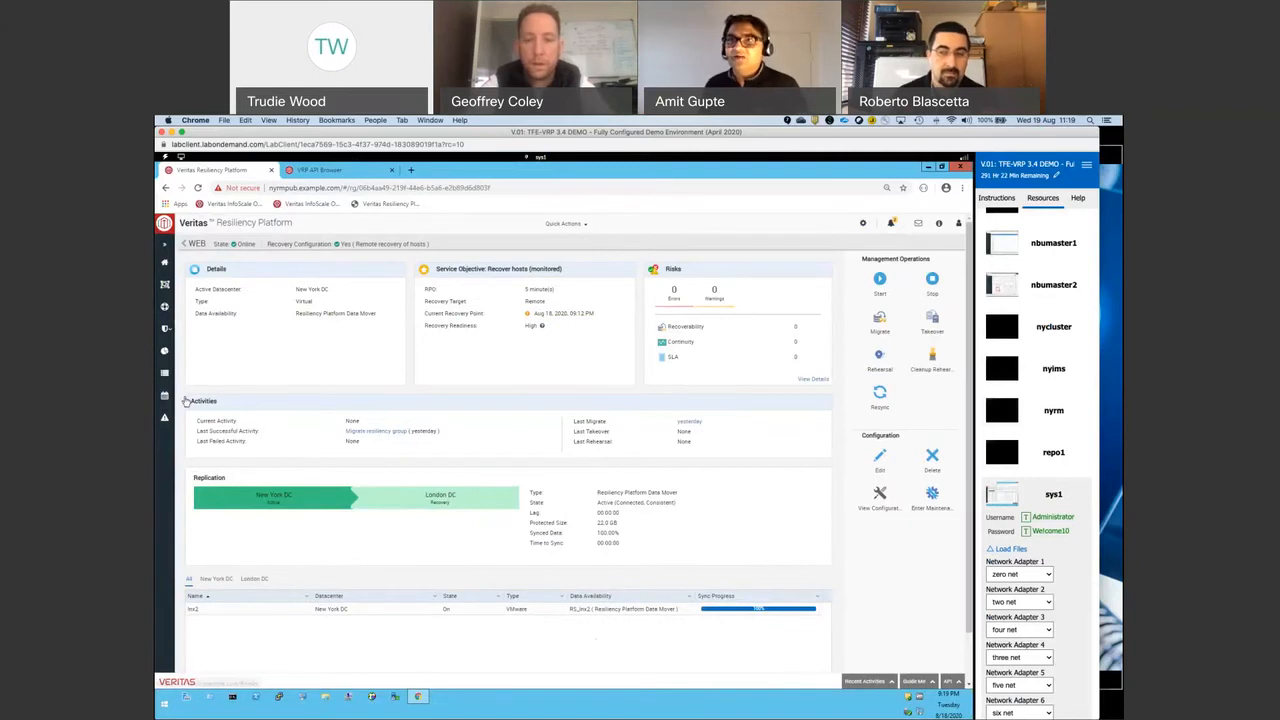
click(184, 247)
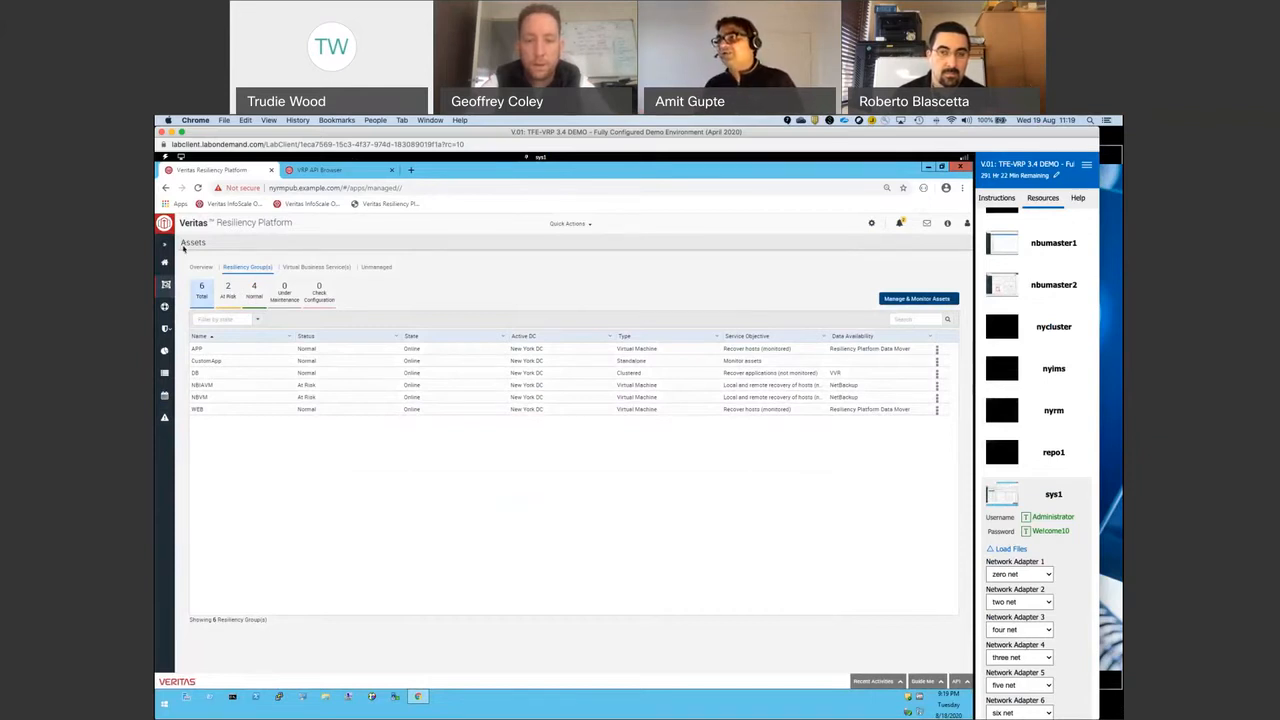
Open the NBVM resiliency group and examine its backup image information and its virtual machines, selecting nbvm2.
click(222, 400)
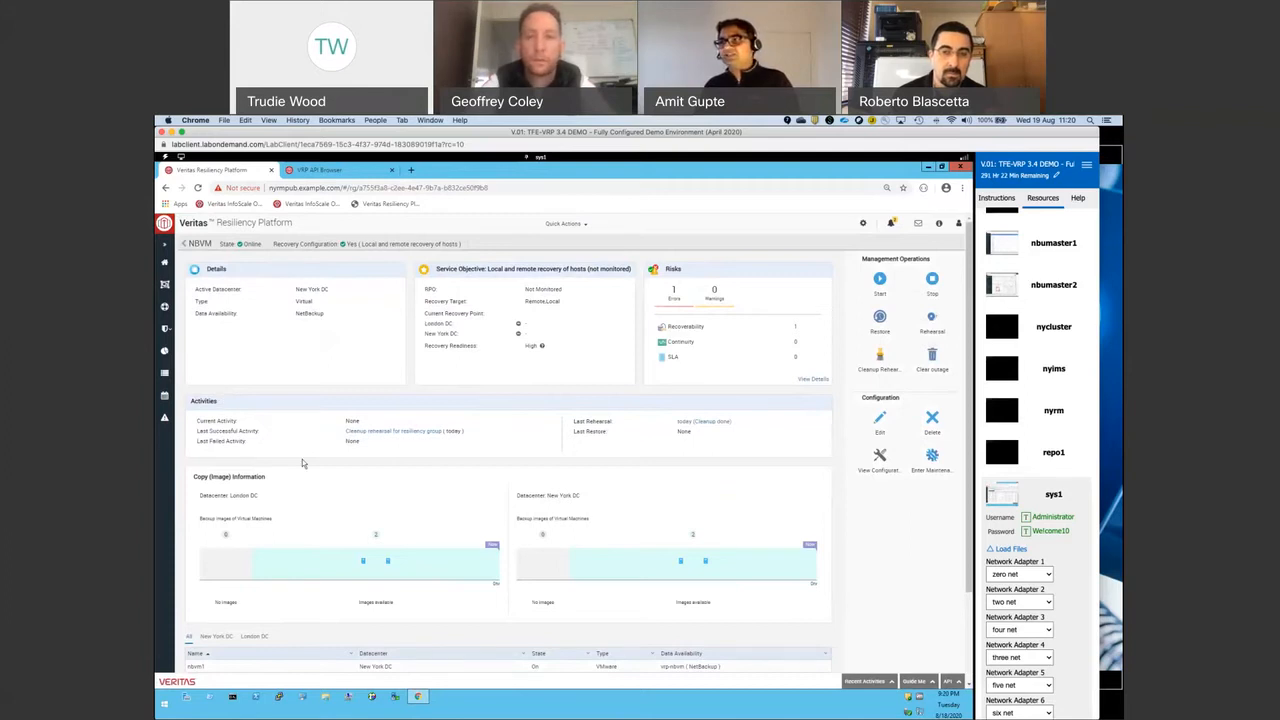
scroll(387, 455, down, 2)
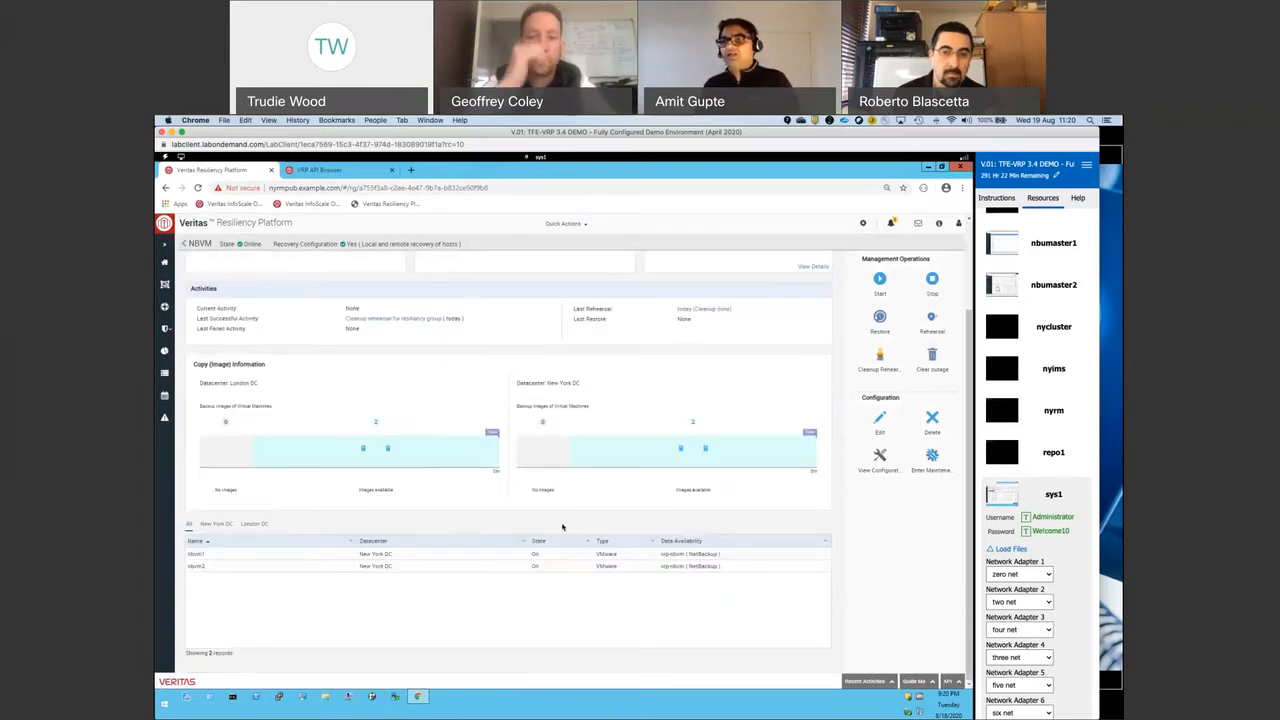
mouse_move(389, 451)
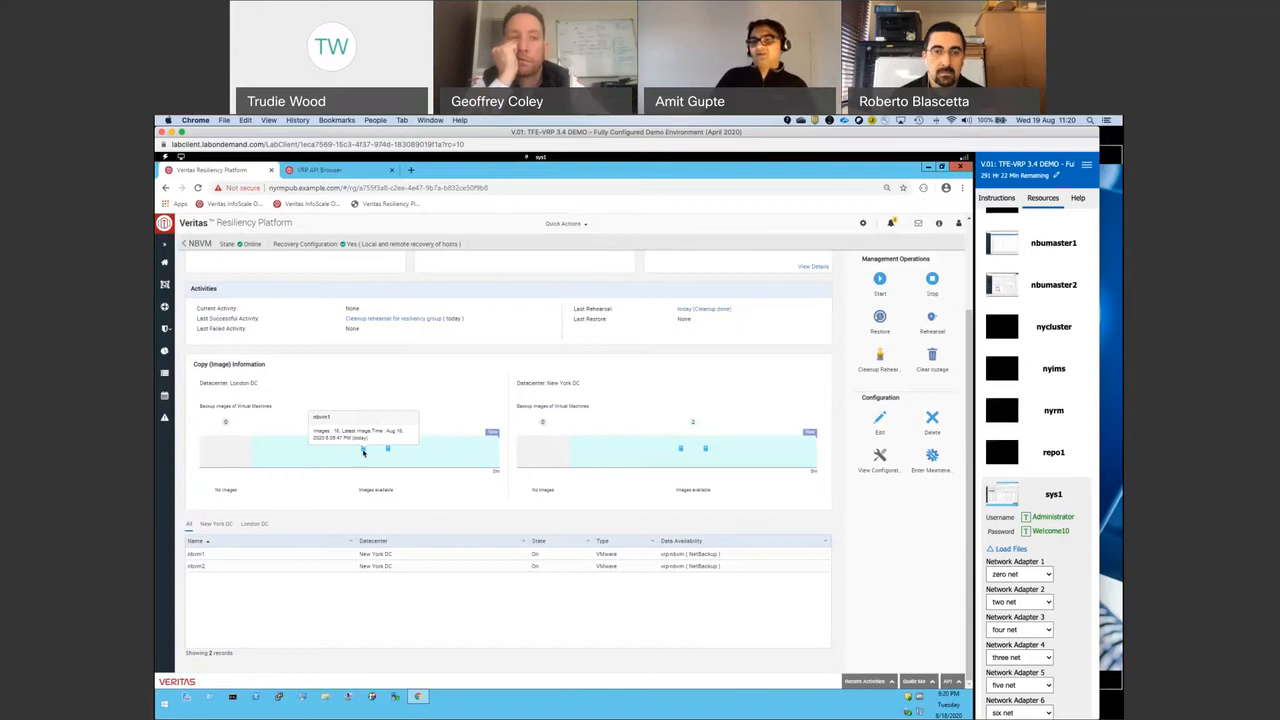
click(224, 567)
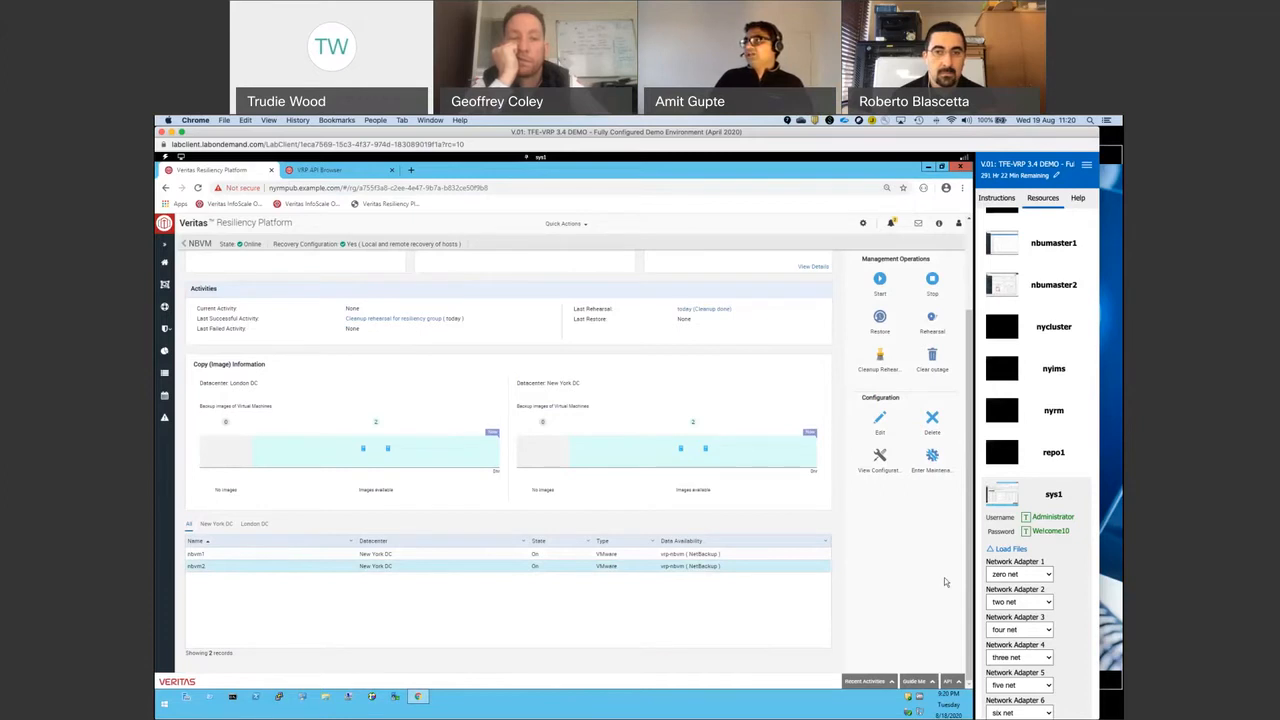
scroll(944, 577, up, 3)
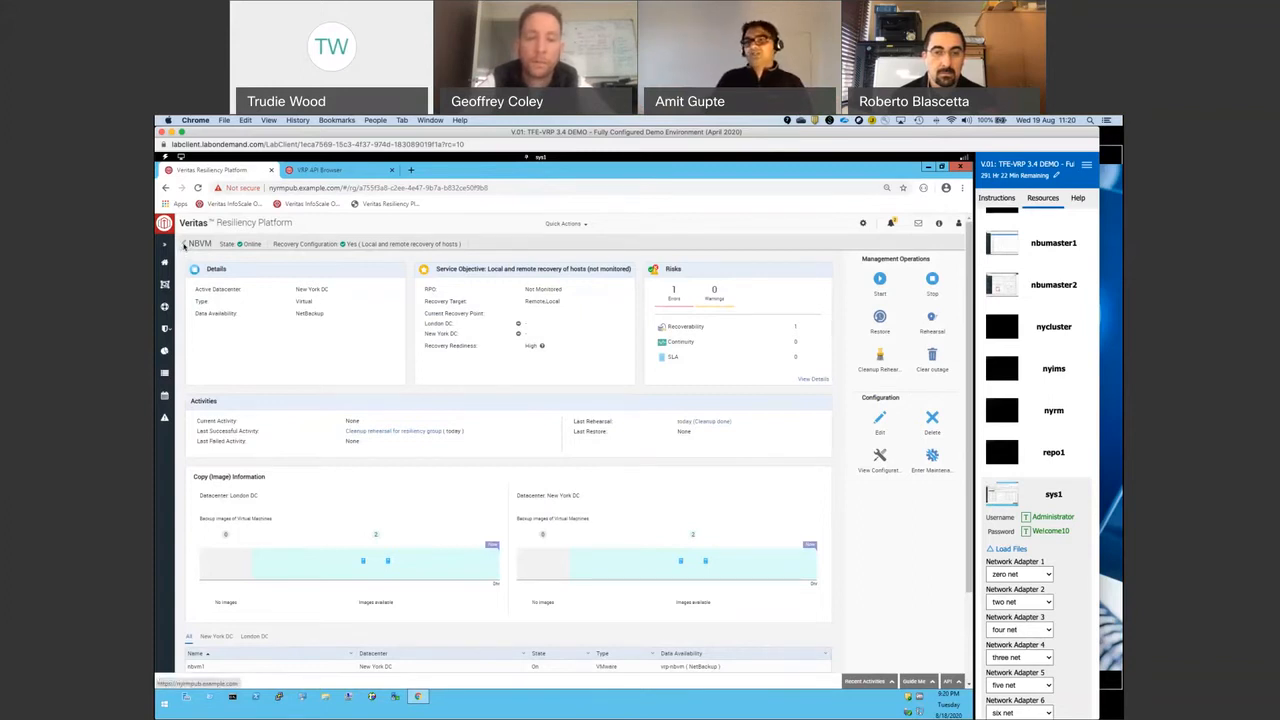
Leave the NBVM resiliency group and open the personas and jobs in User Management.
click(184, 247)
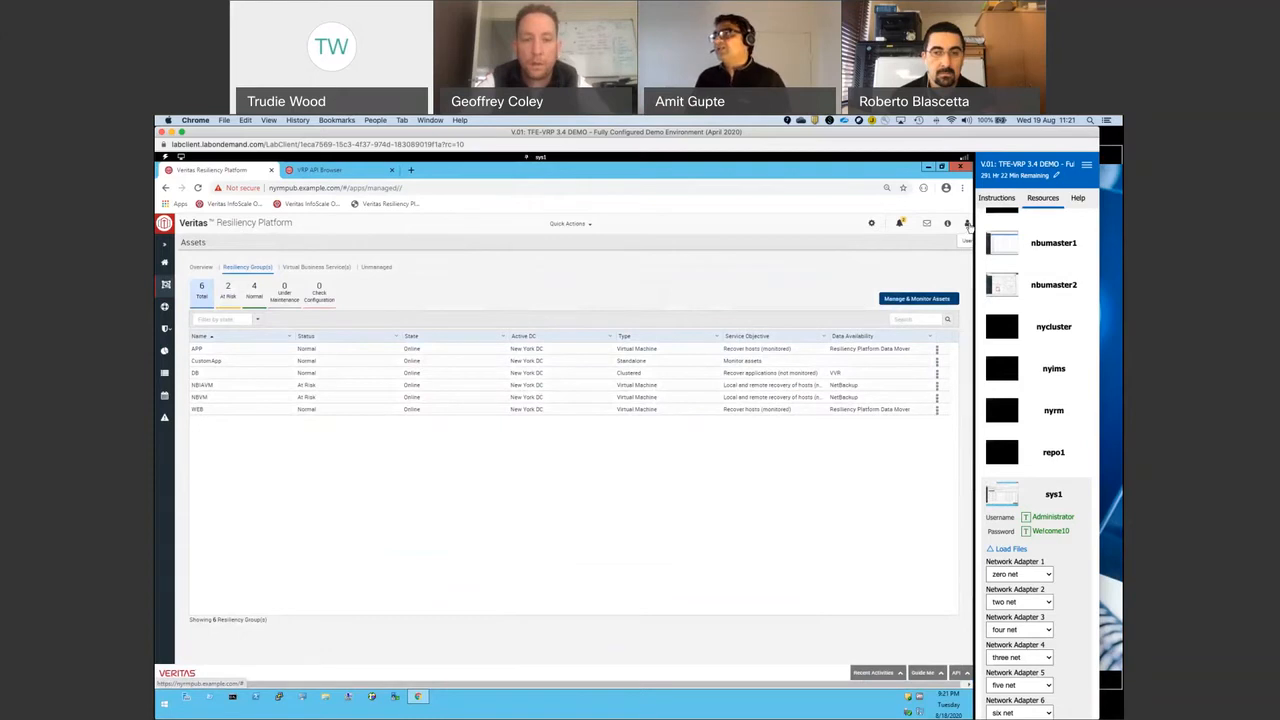
click(968, 226)
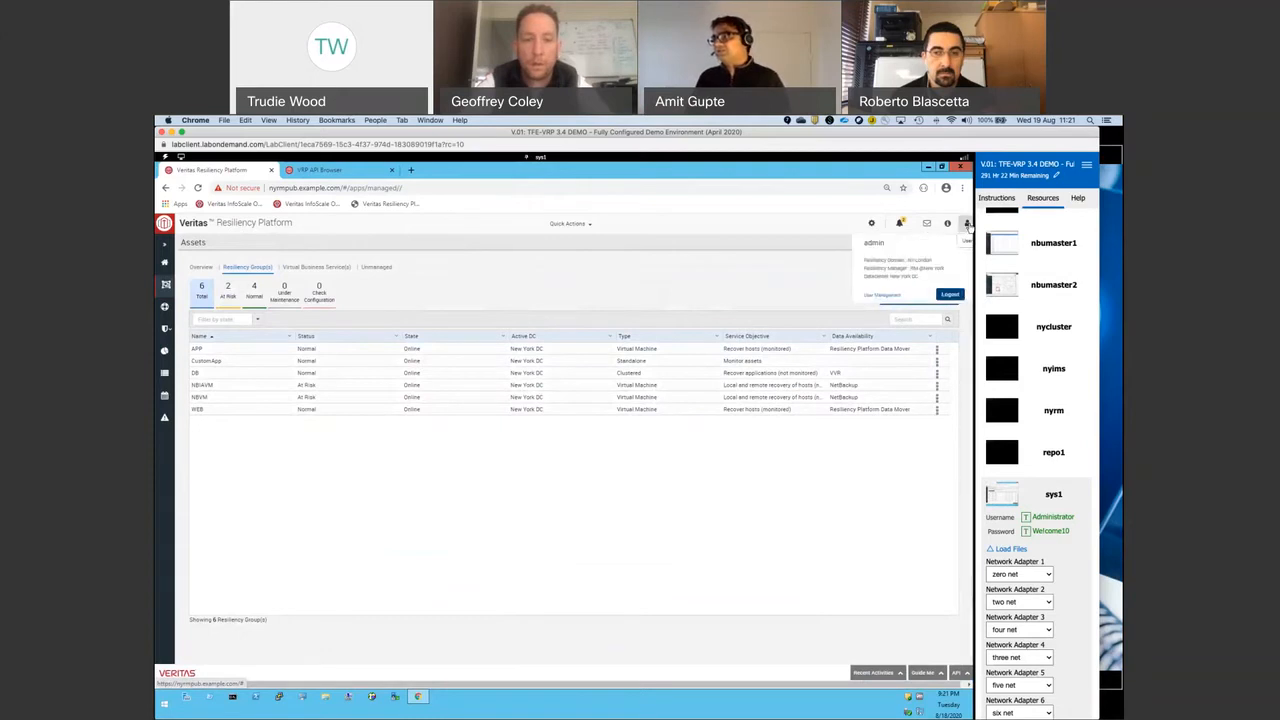
click(882, 295)
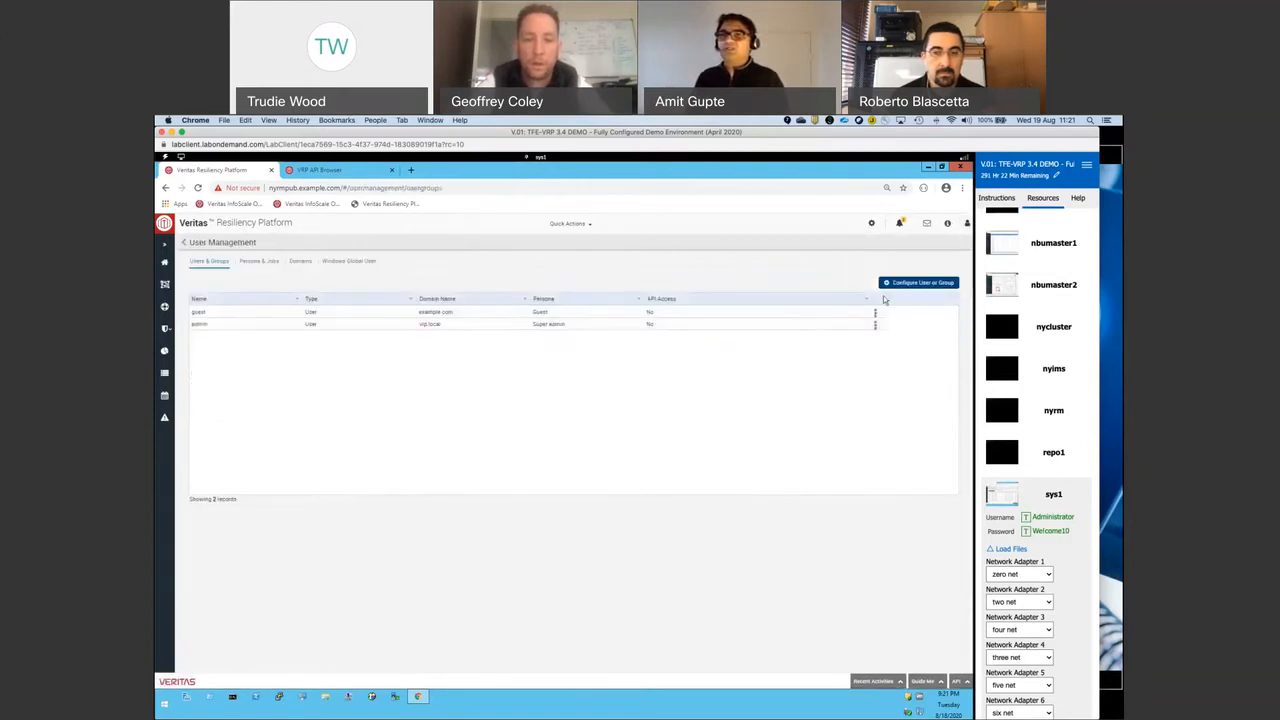
click(264, 263)
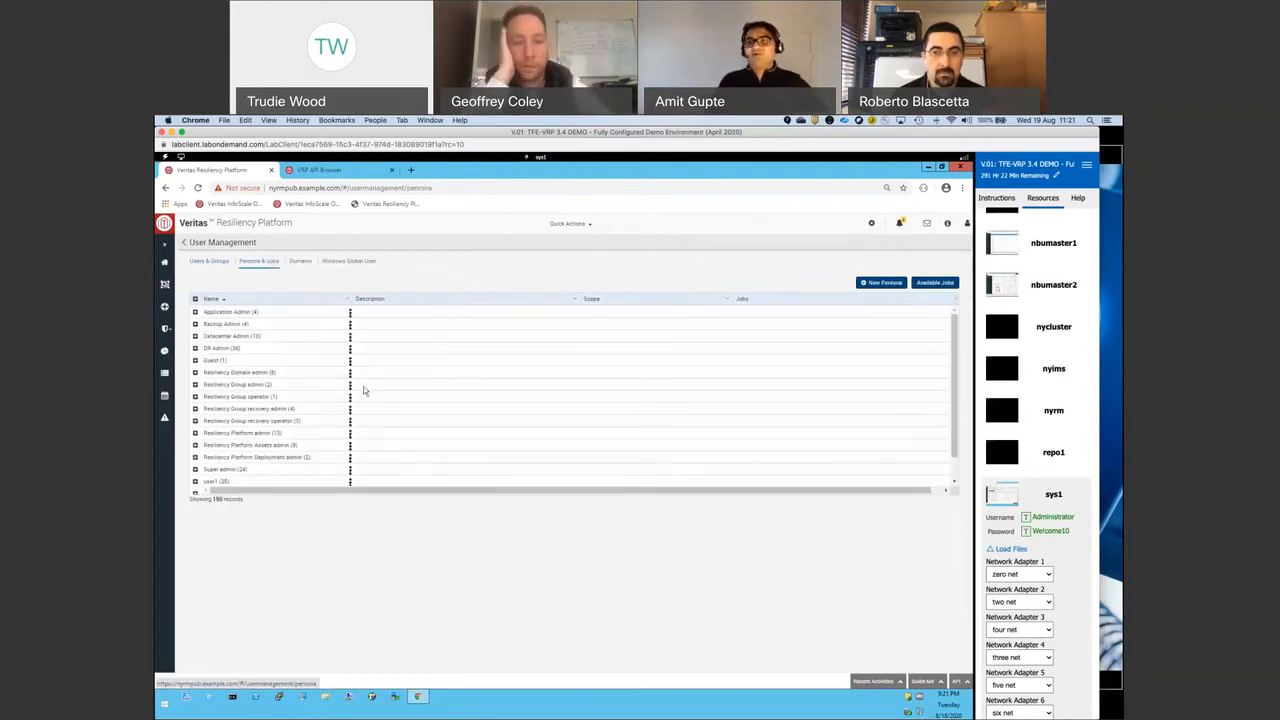
Expand the Application Admin, Backup Admin and DR Admin personas and review the scope and jobs assigned to each.
click(197, 316)
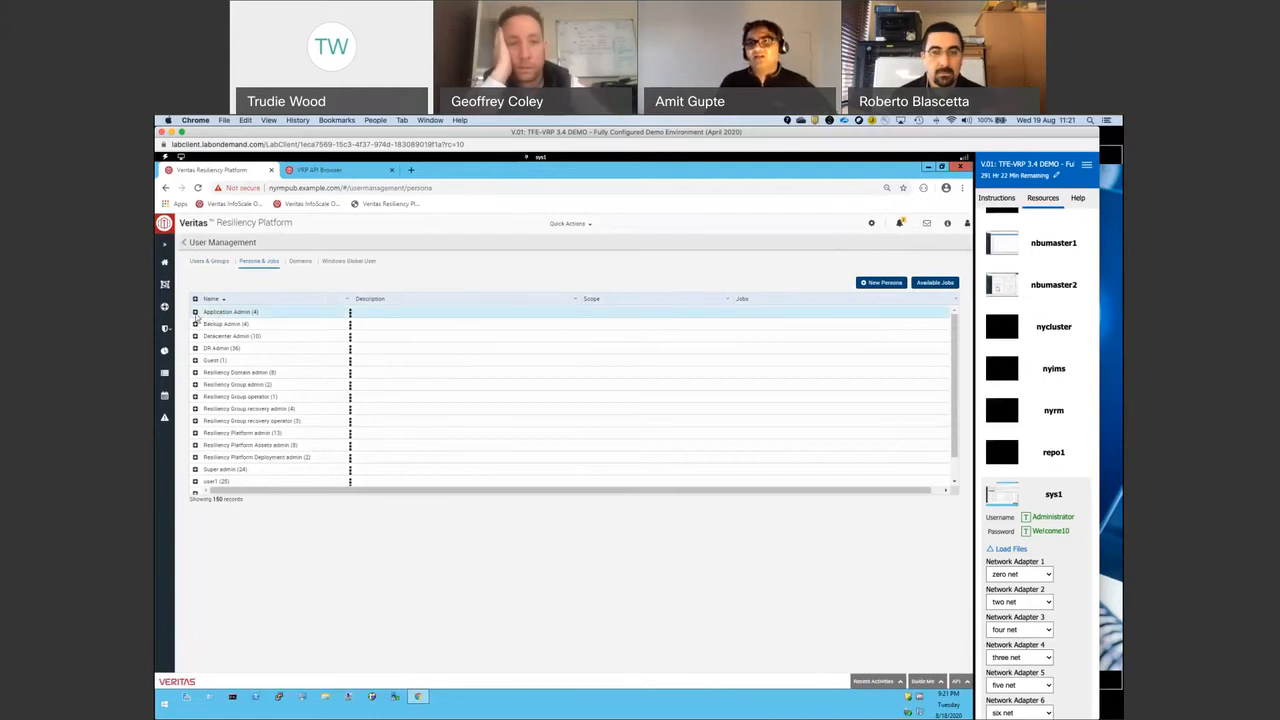
click(196, 314)
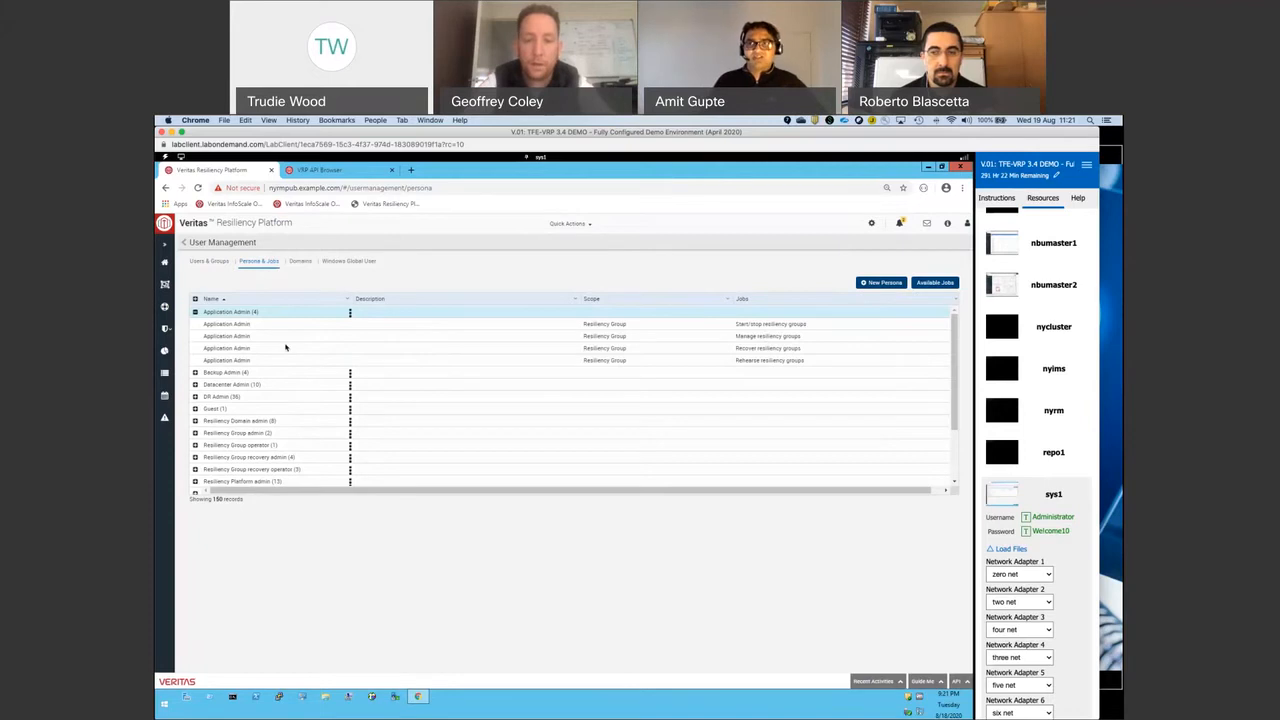
click(195, 373)
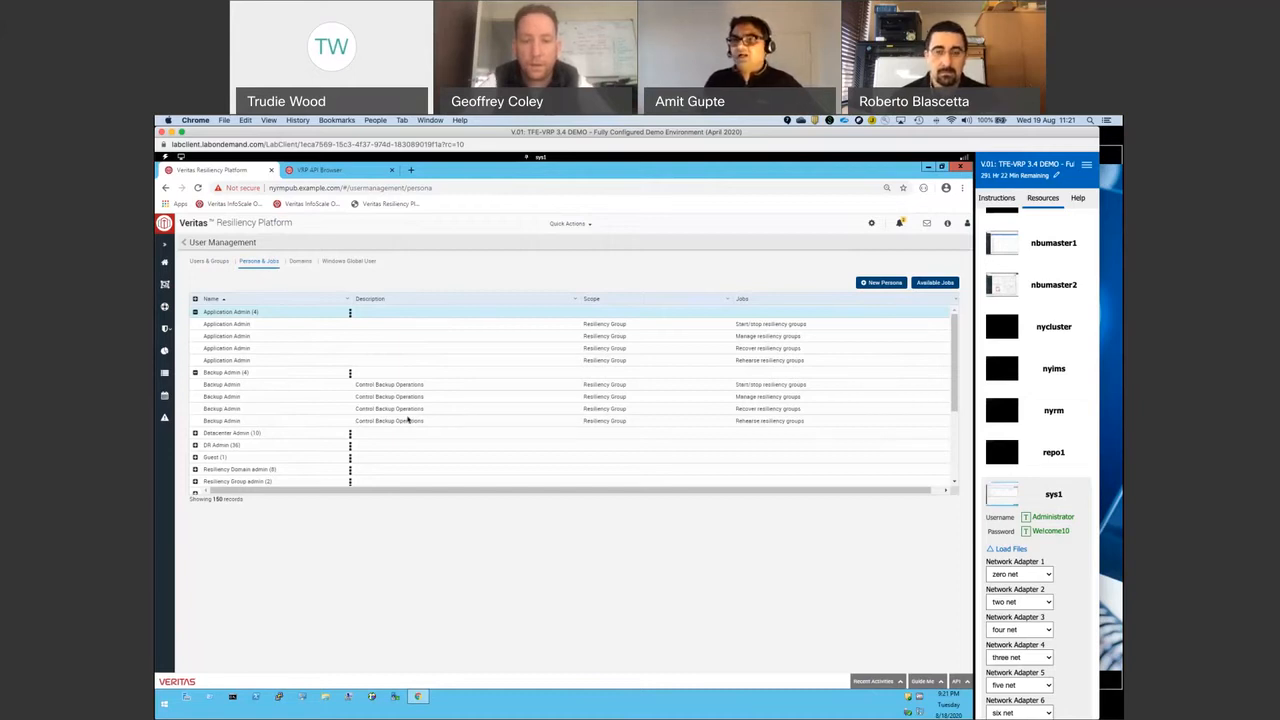
click(196, 444)
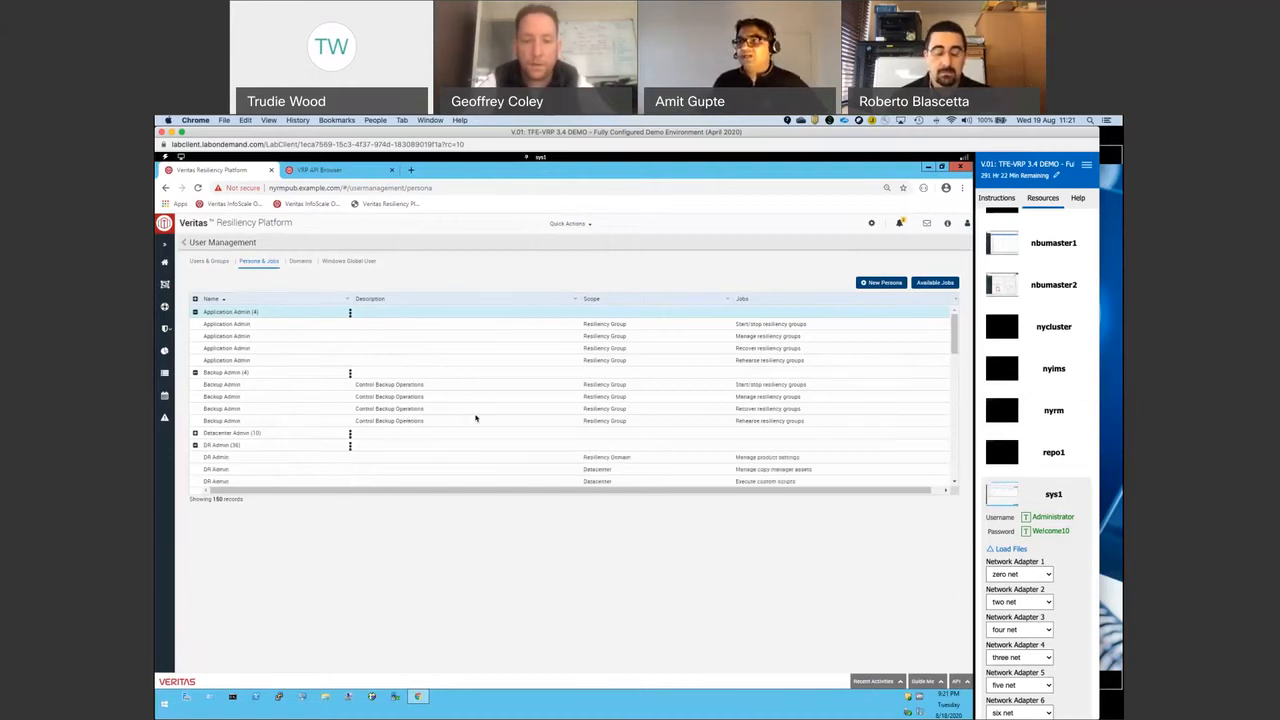
scroll(620, 425, down, 10)
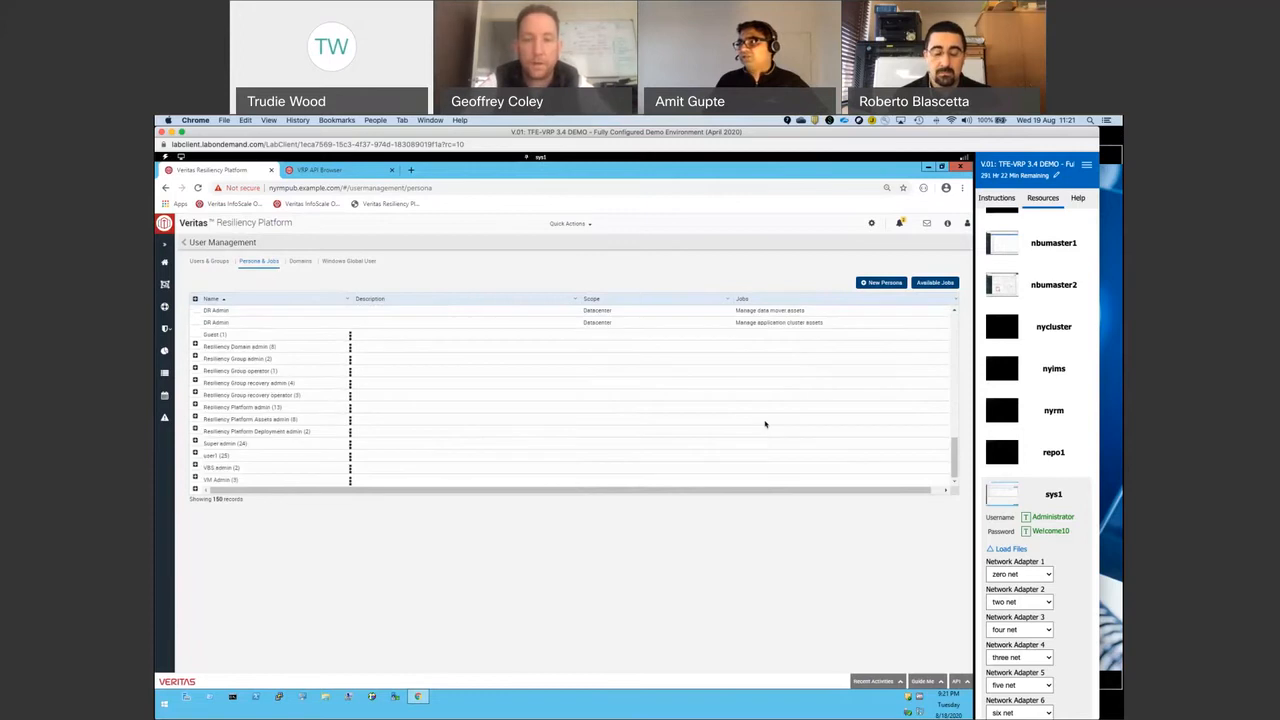
drag(955, 460, 958, 402)
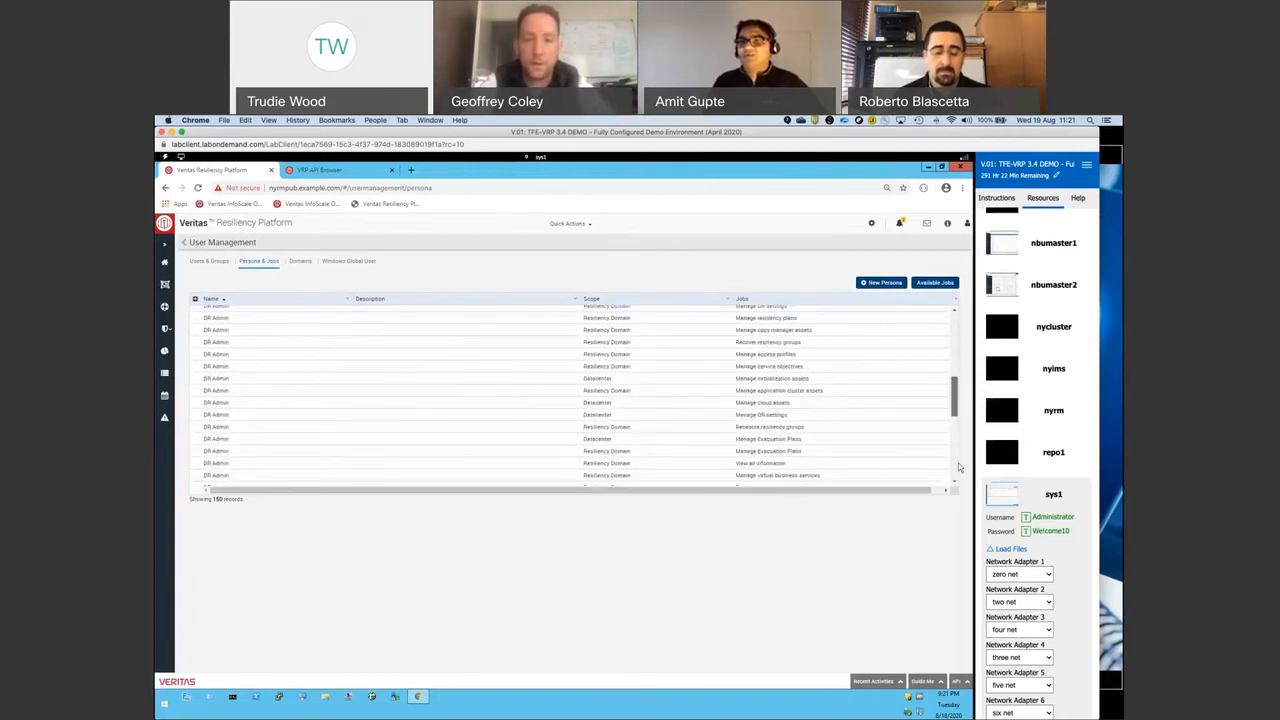
scroll(958, 463, down, 5)
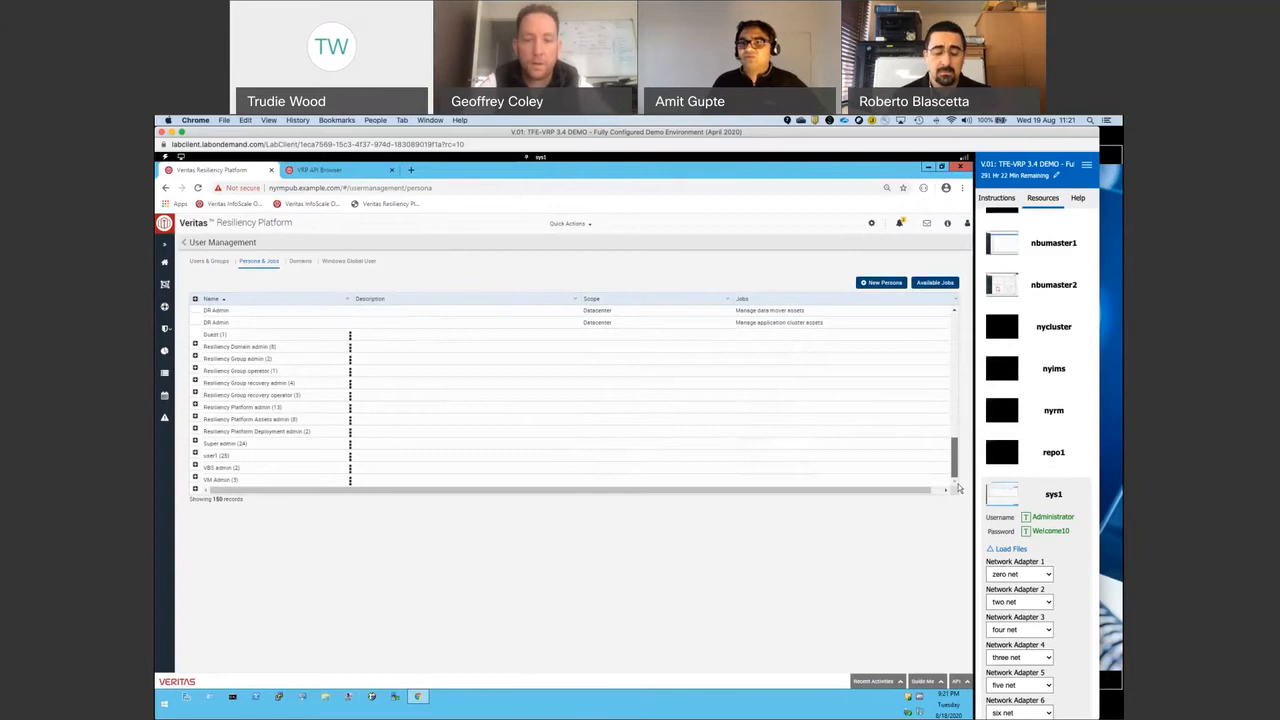
Expand the VBS admin and VM Admin personas and review their jobs.
click(196, 478)
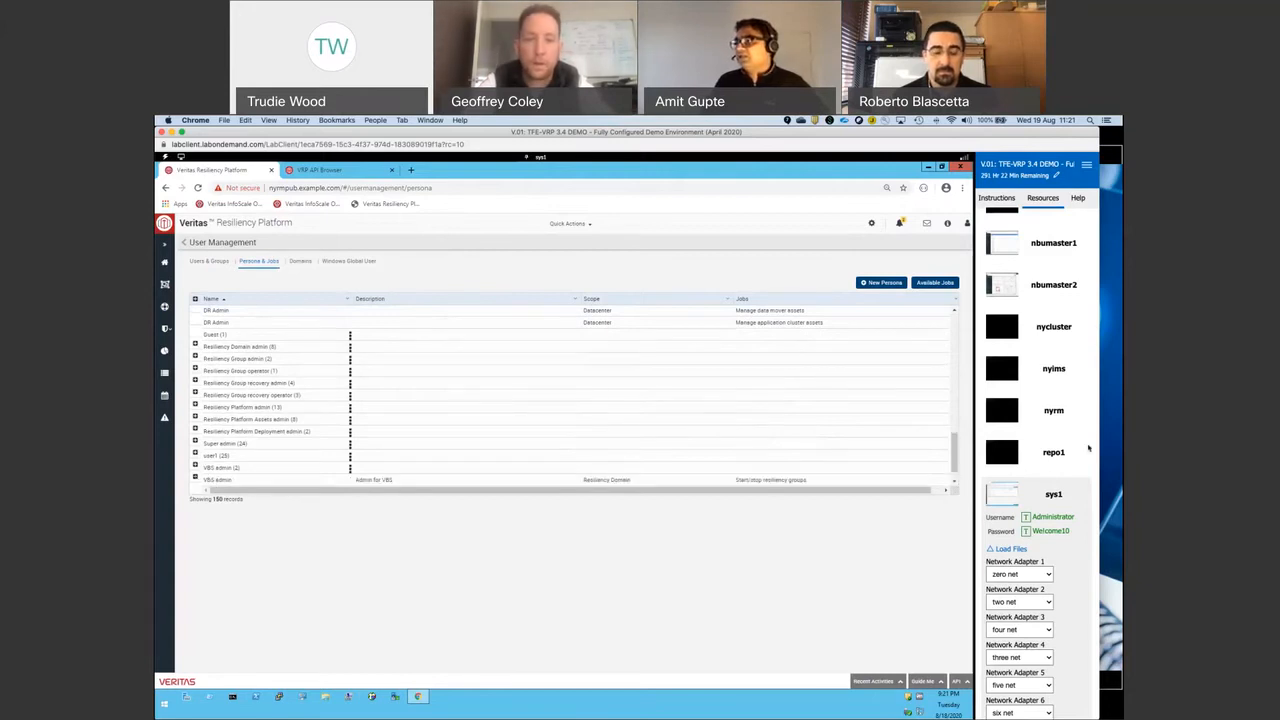
drag(954, 463, 954, 472)
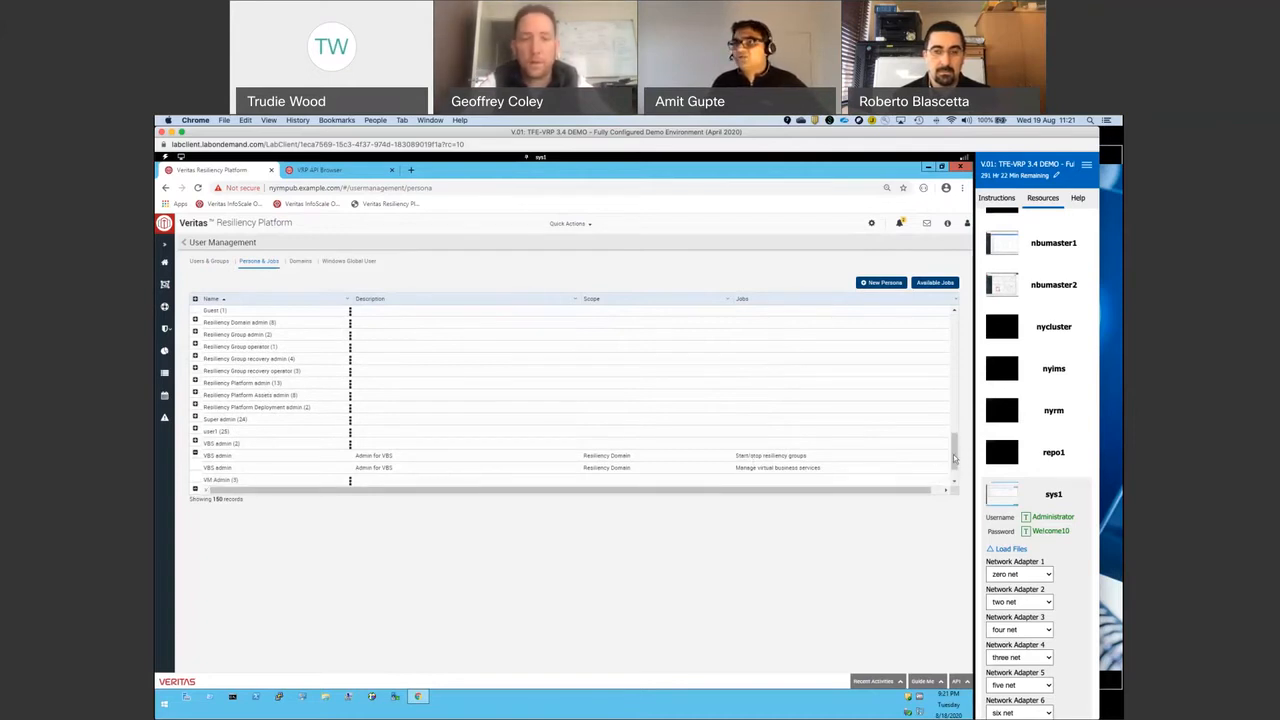
drag(954, 466, 953, 481)
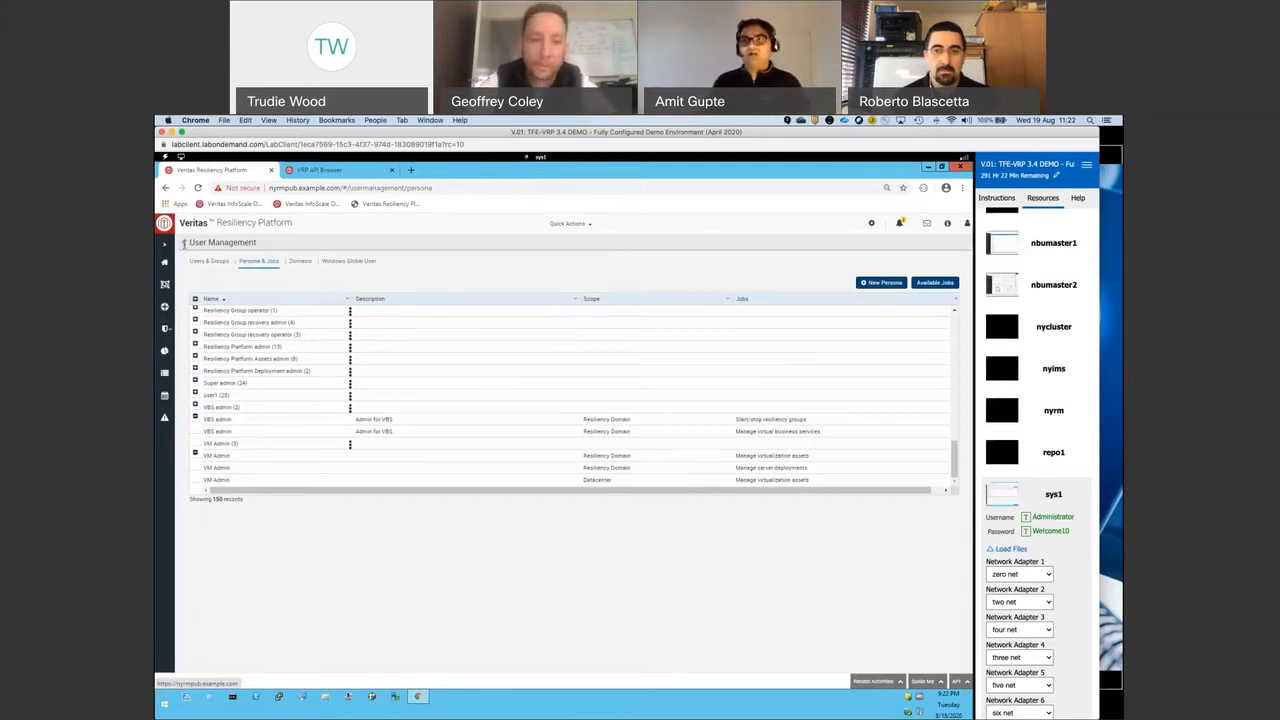
Leave User Management and open the full list of resiliency groups from the dashboard.
click(184, 243)
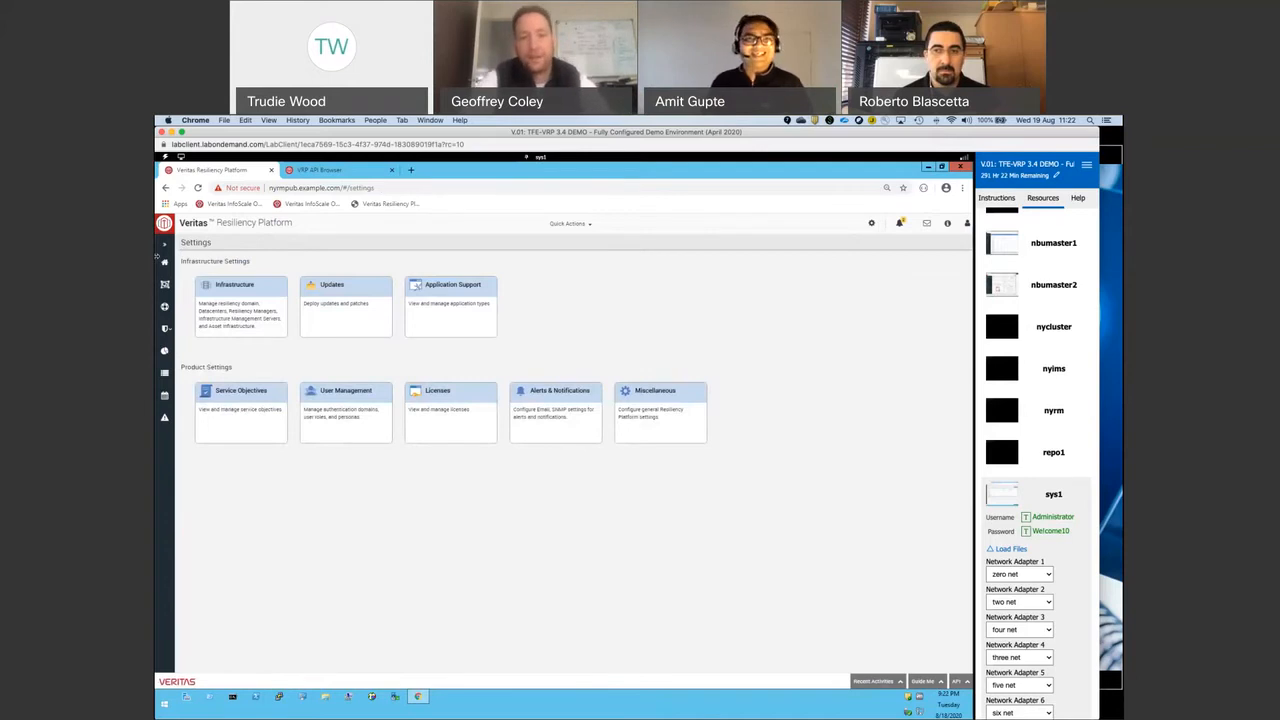
click(164, 265)
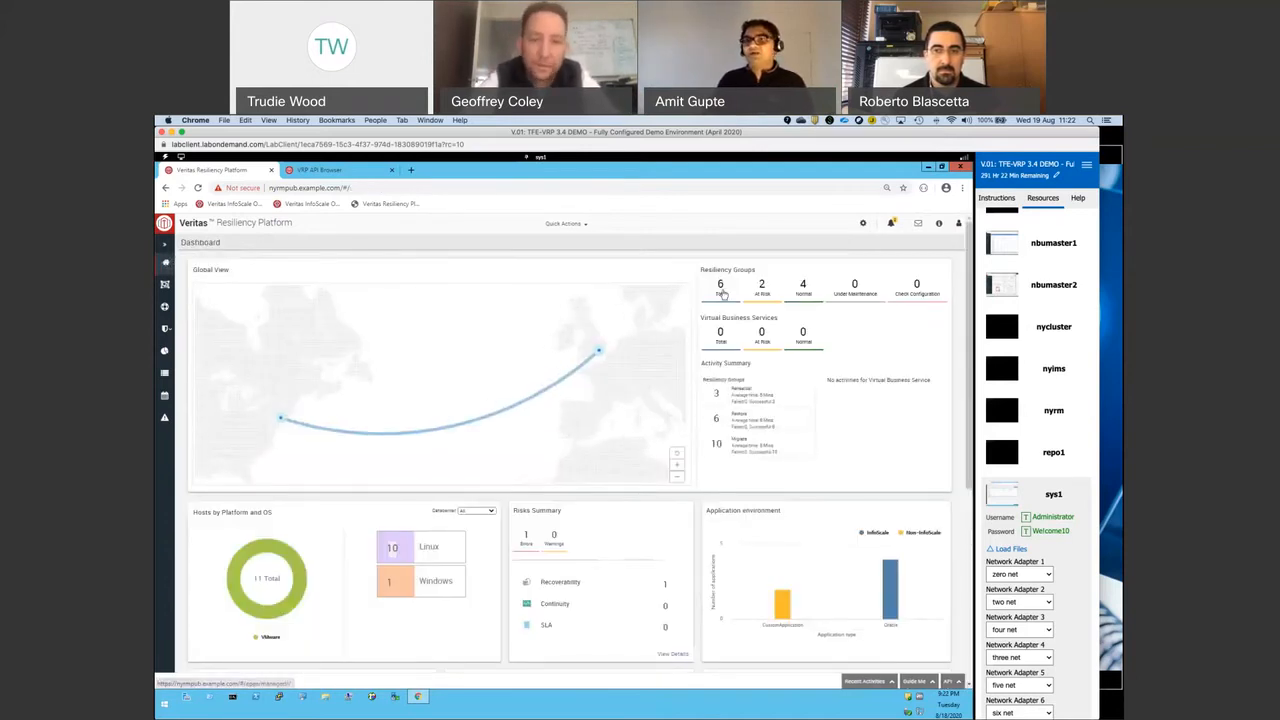
click(720, 287)
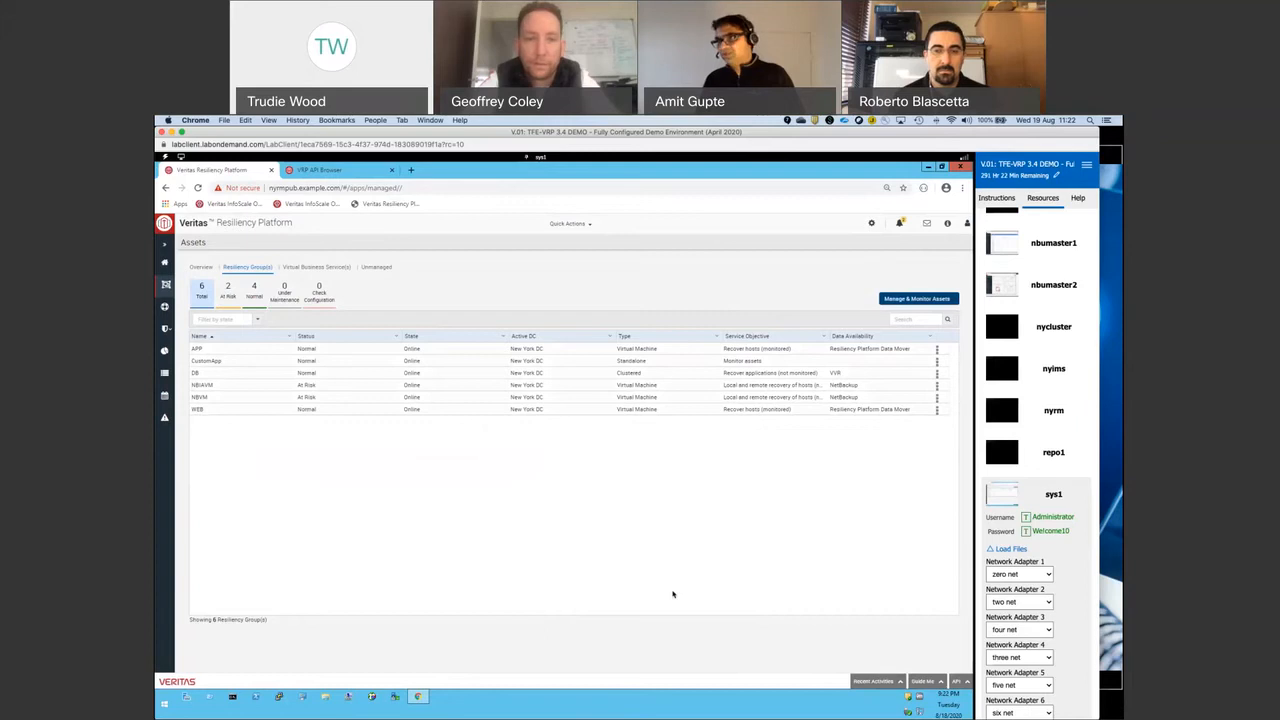
View the NBVM resiliency group's overview, and return to the list to open the WEB resiliency group.
click(207, 400)
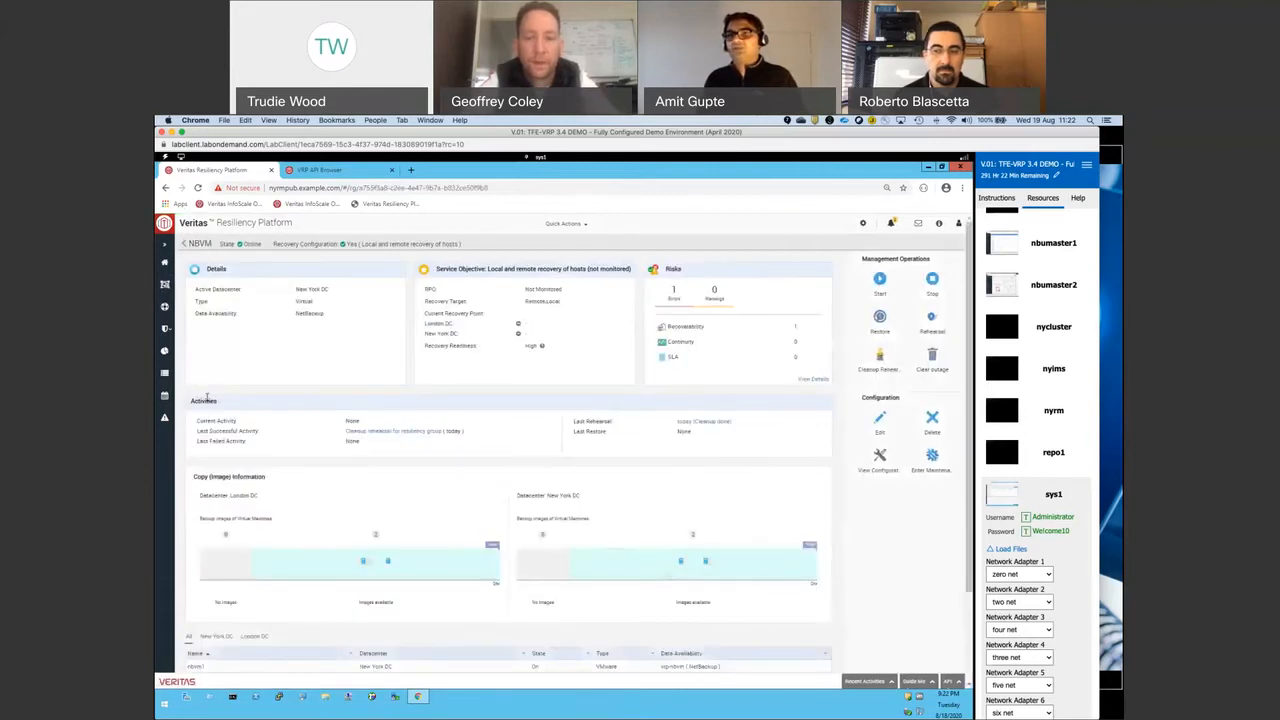
click(183, 244)
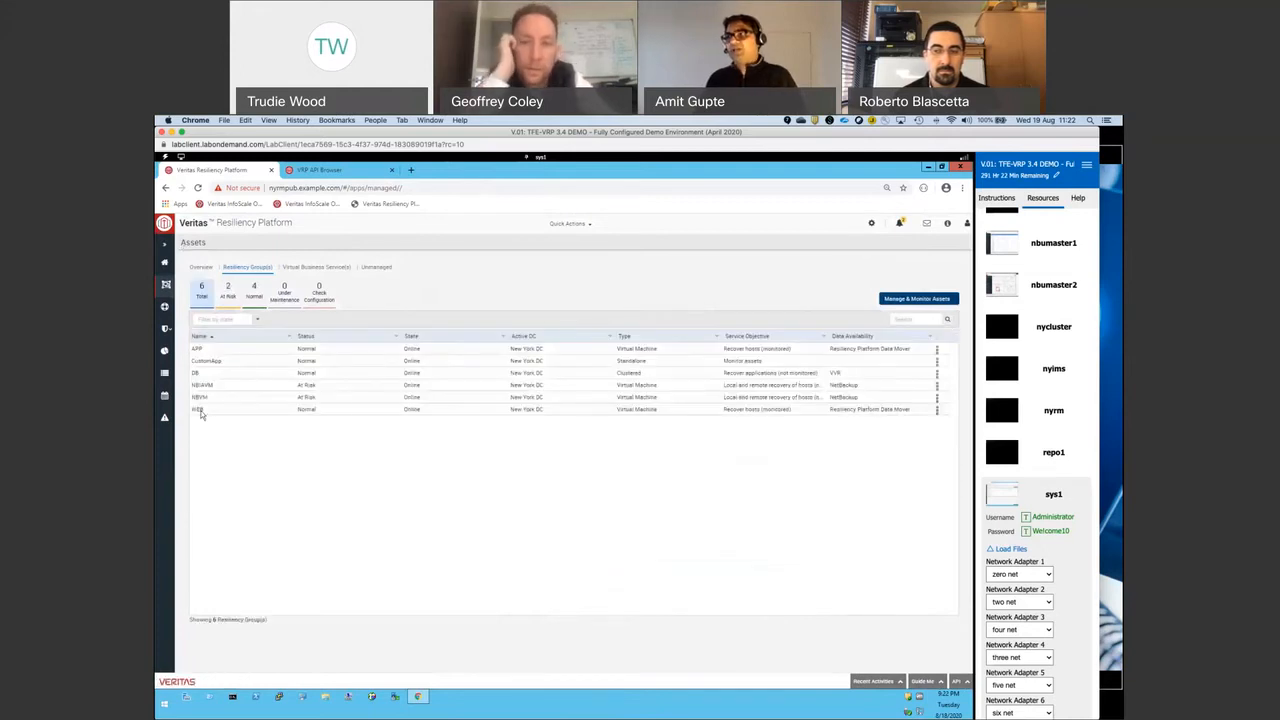
click(198, 410)
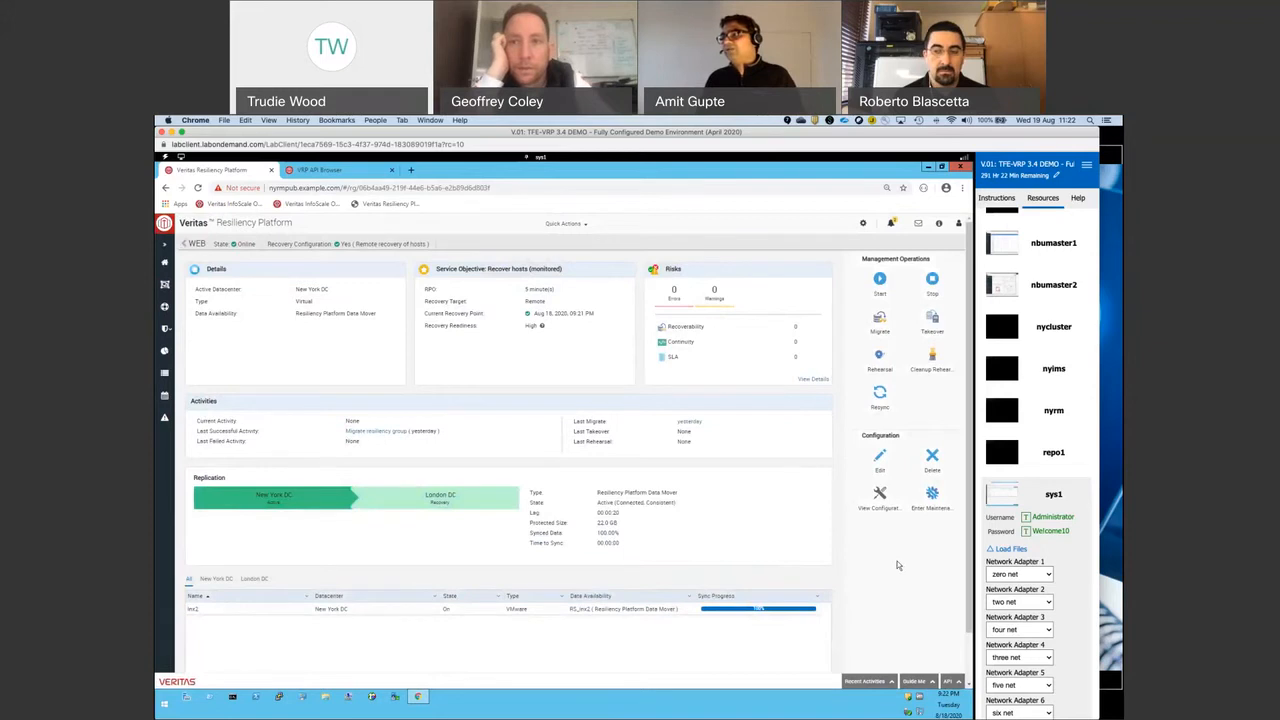
click(879, 357)
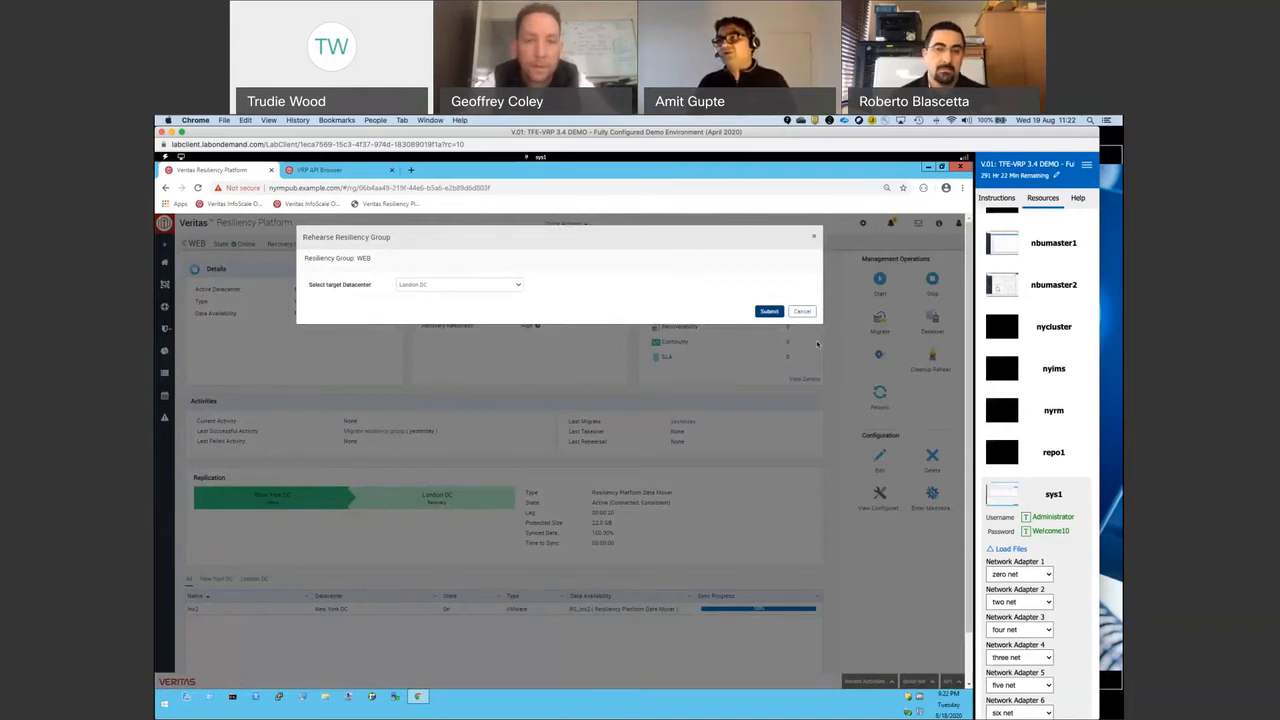
click(803, 312)
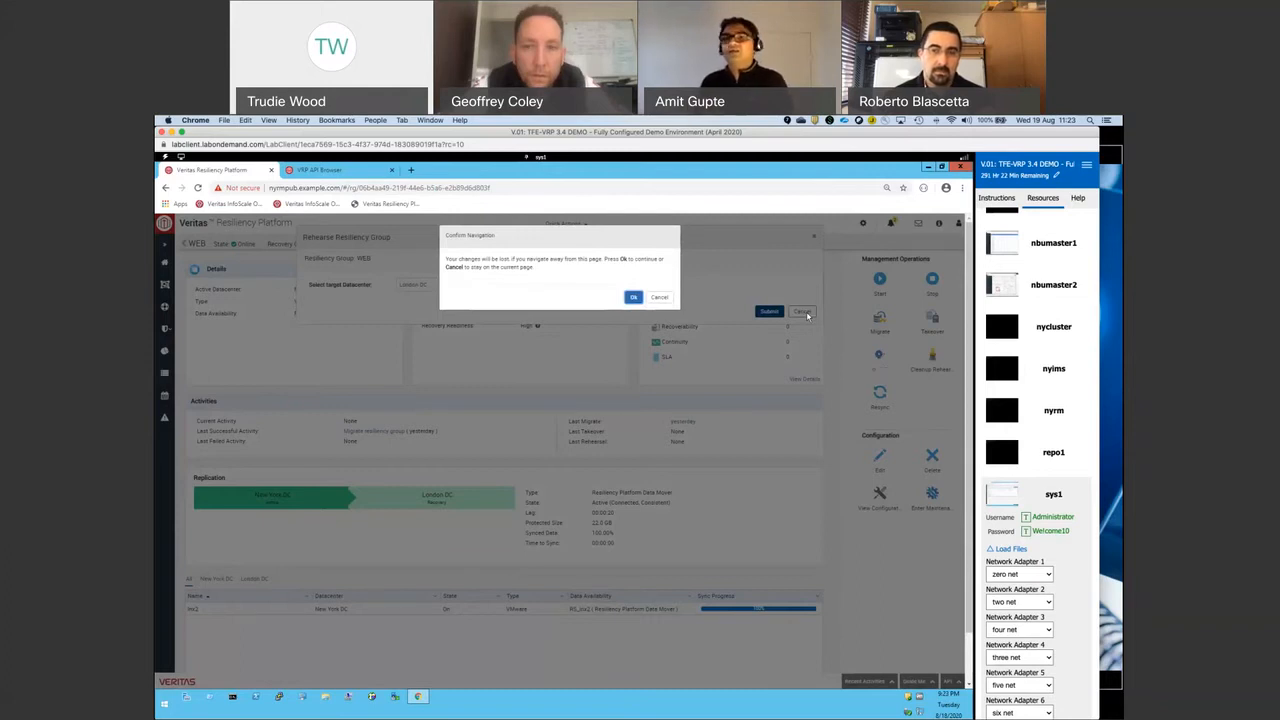
click(634, 298)
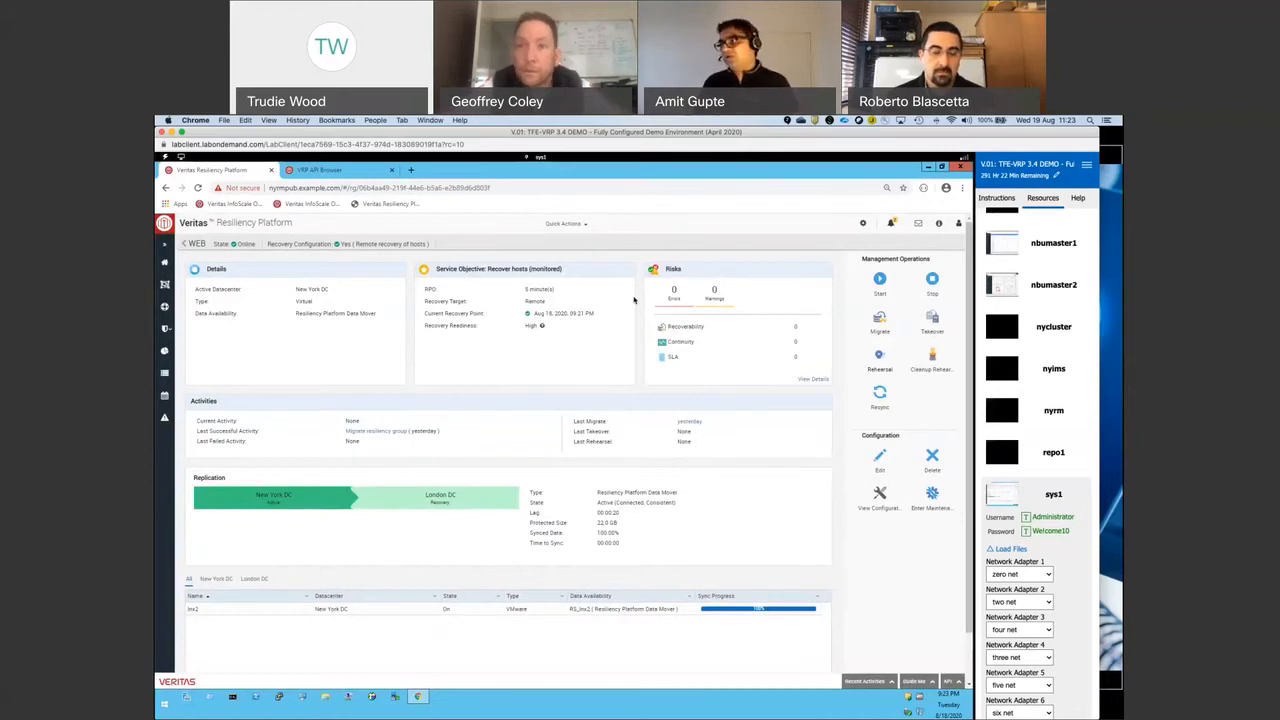
Examine the WEB group's configuration, including its IP customization and the network mapping details of lnx2, and close it.
click(882, 497)
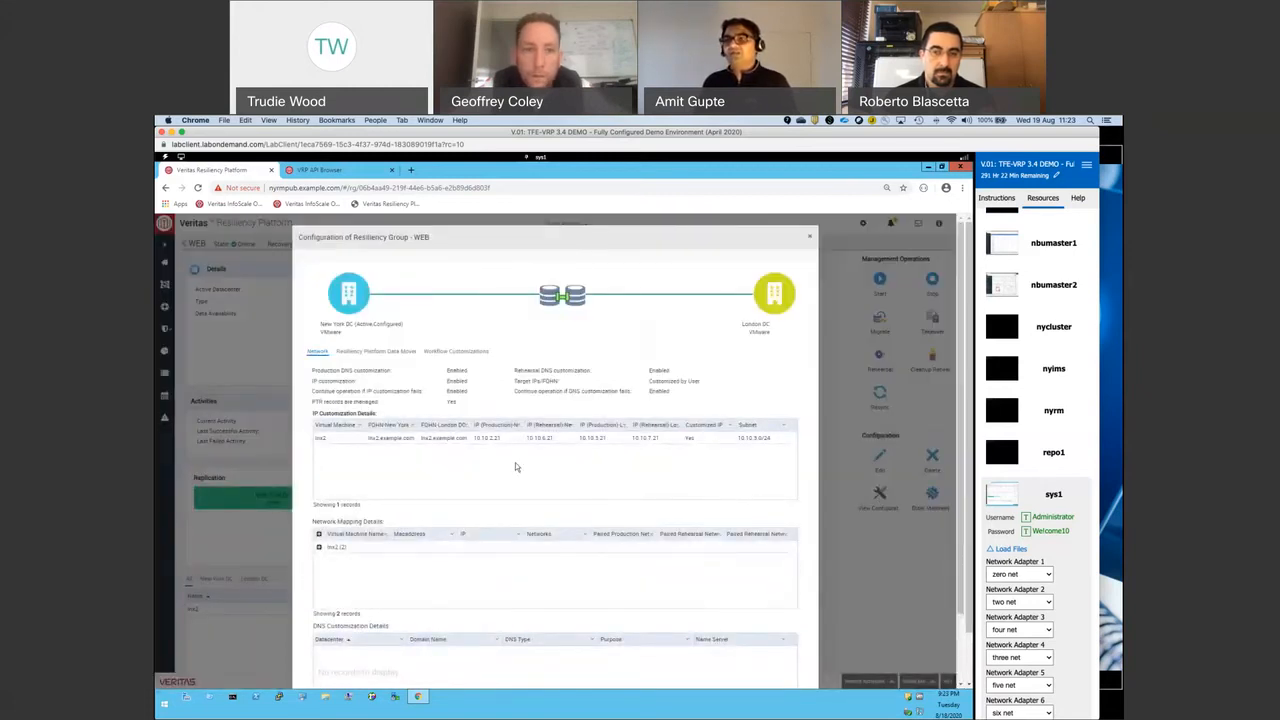
scroll(515, 462, down, 2)
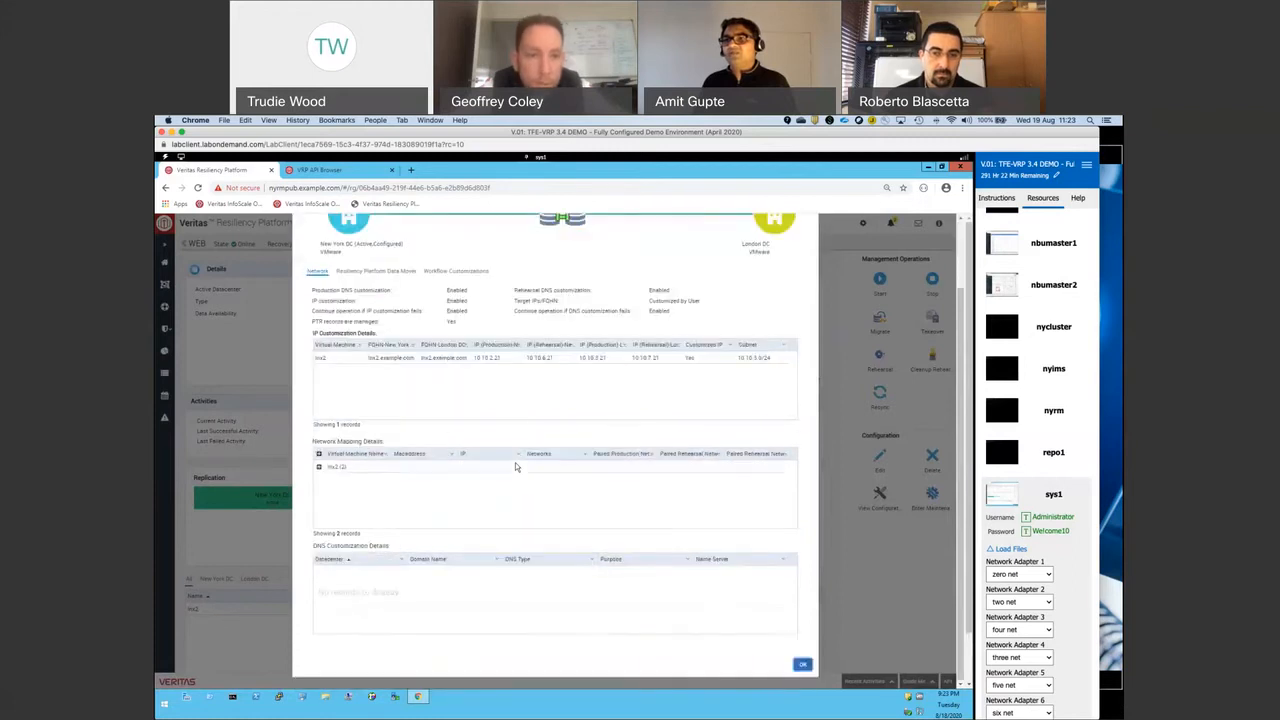
click(319, 467)
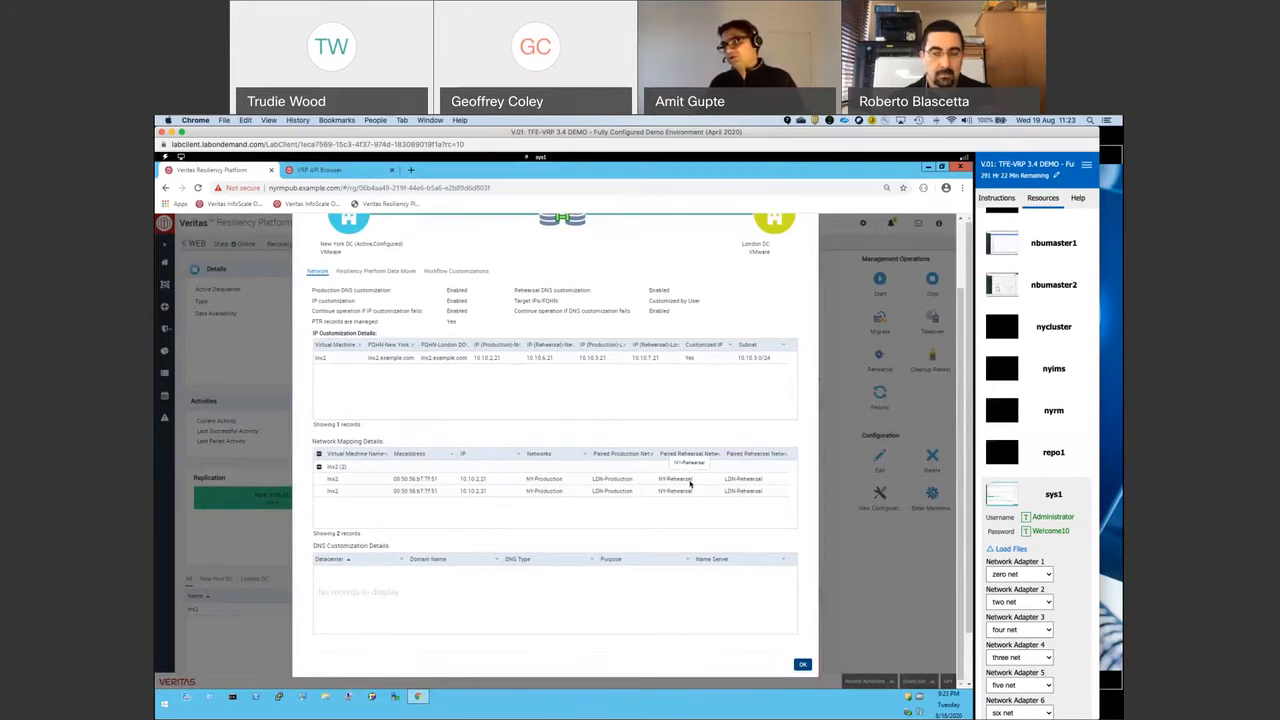
click(802, 666)
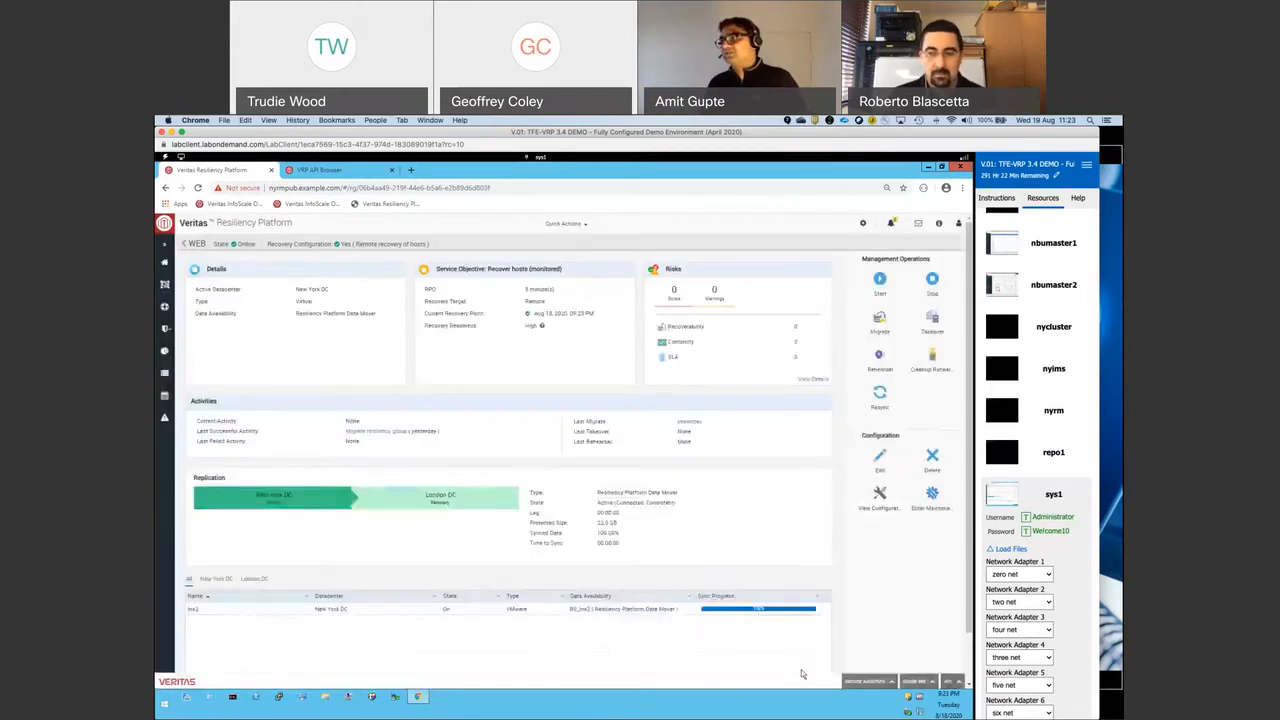
Start a rehearsal of the WEB resiliency group with London DC as target datacenter, accepting the warning, and open its progress view.
click(876, 357)
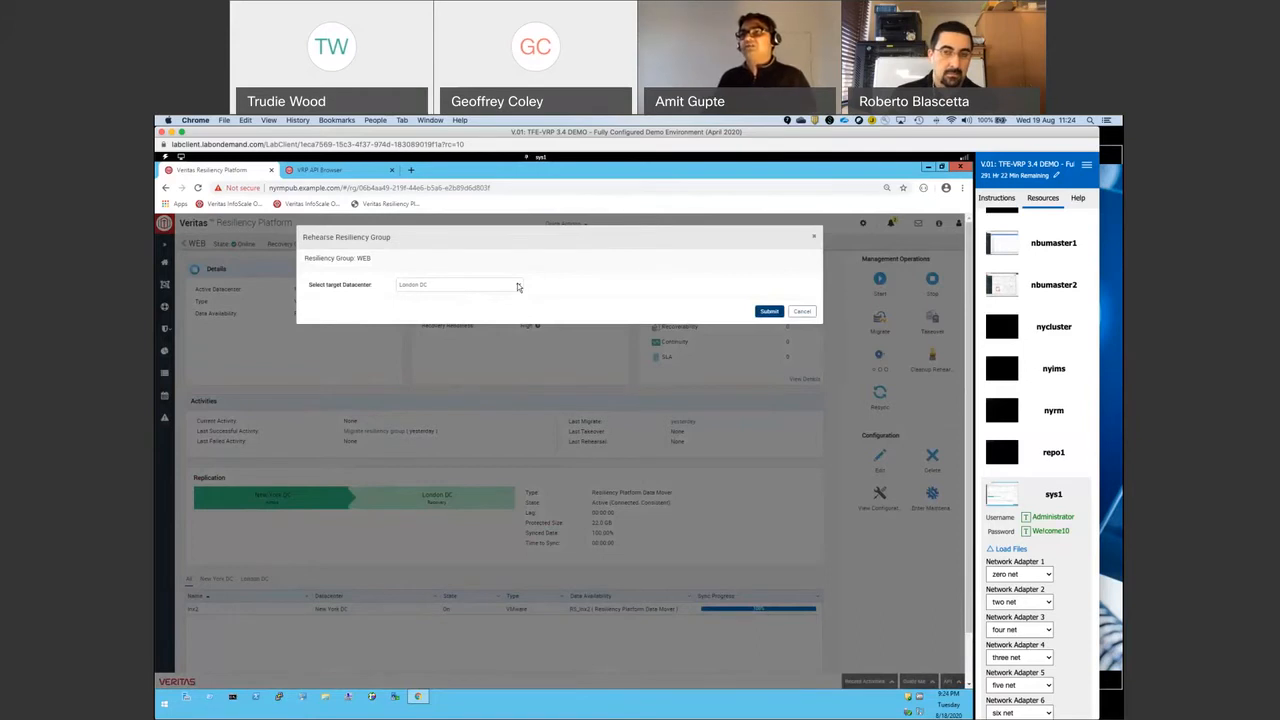
click(518, 286)
click(500, 304)
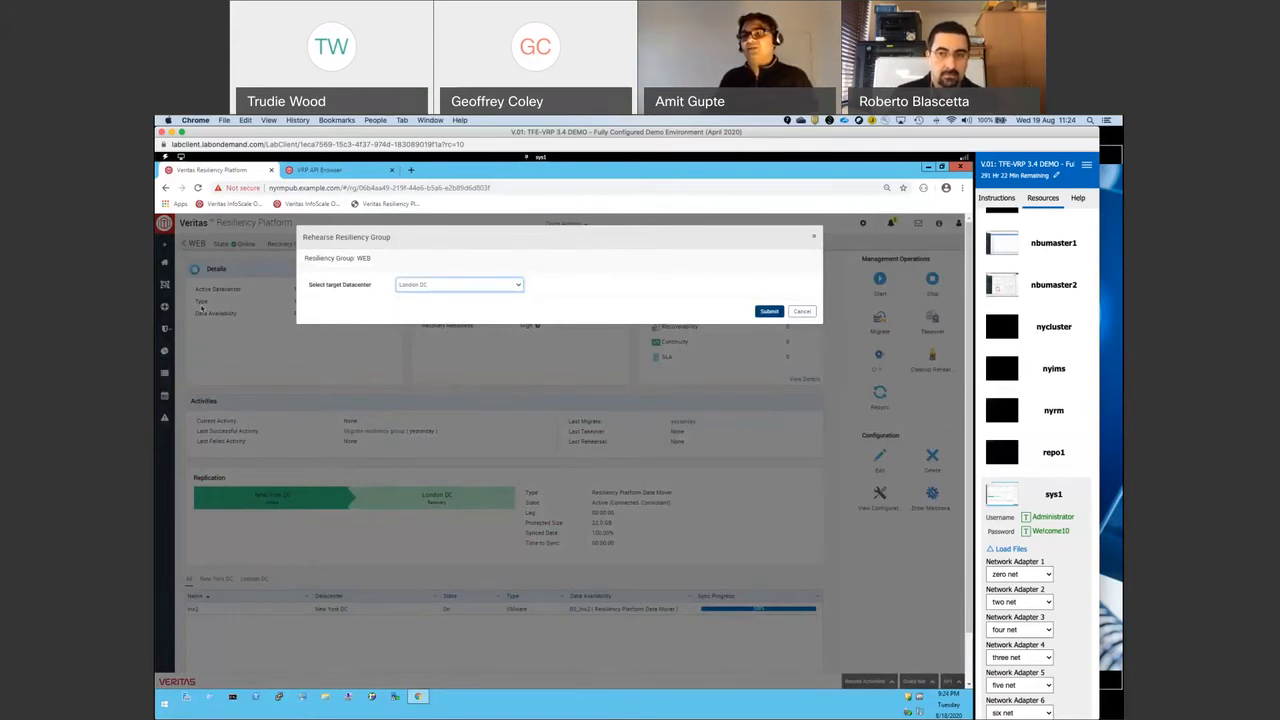
click(769, 312)
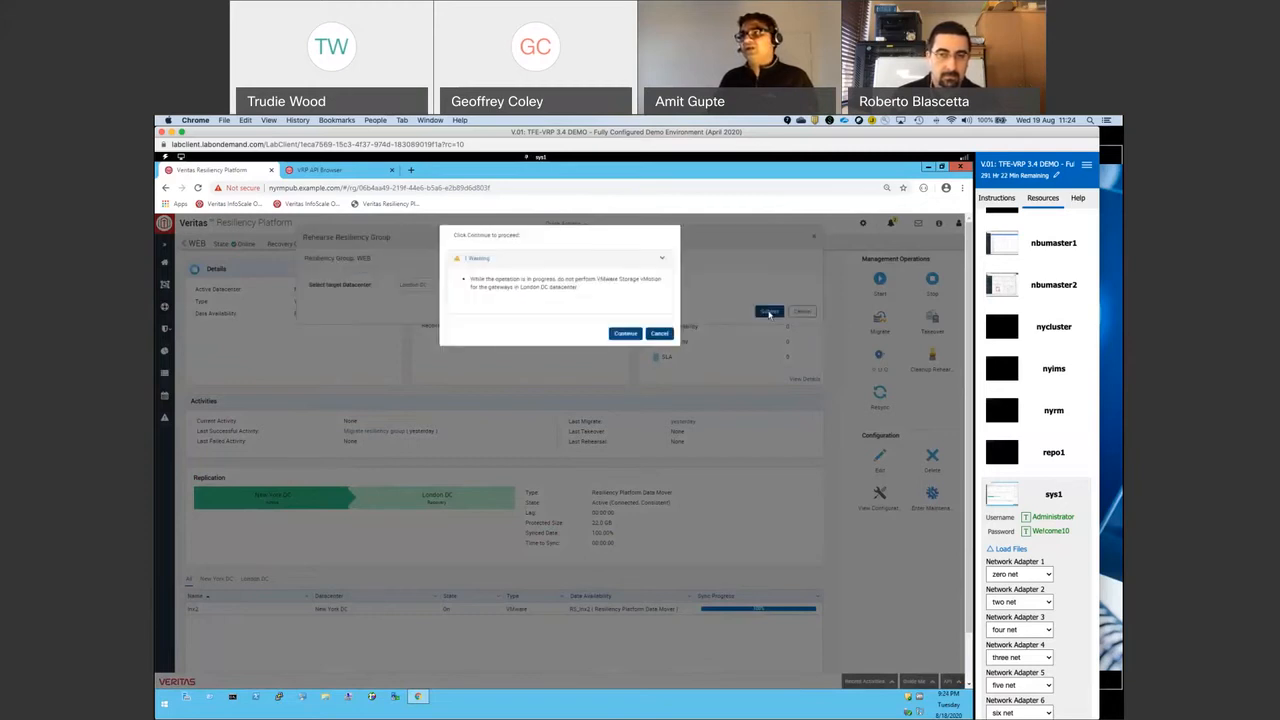
click(624, 334)
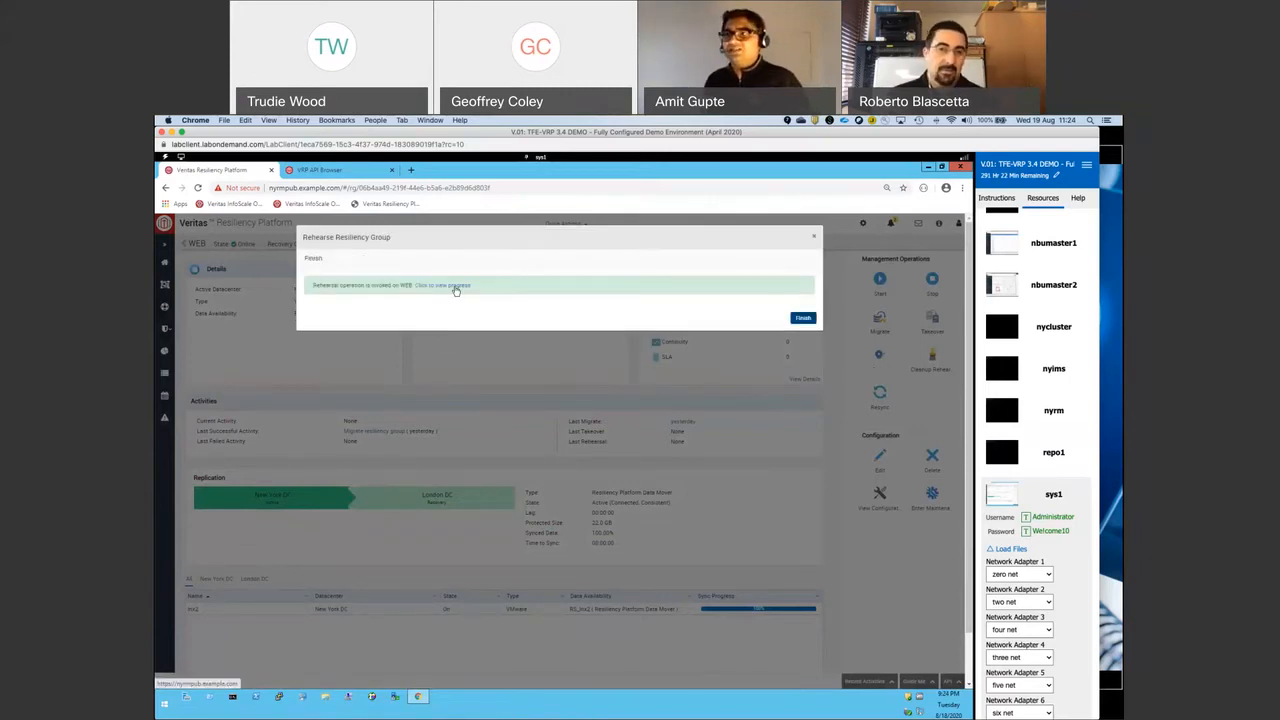
click(455, 287)
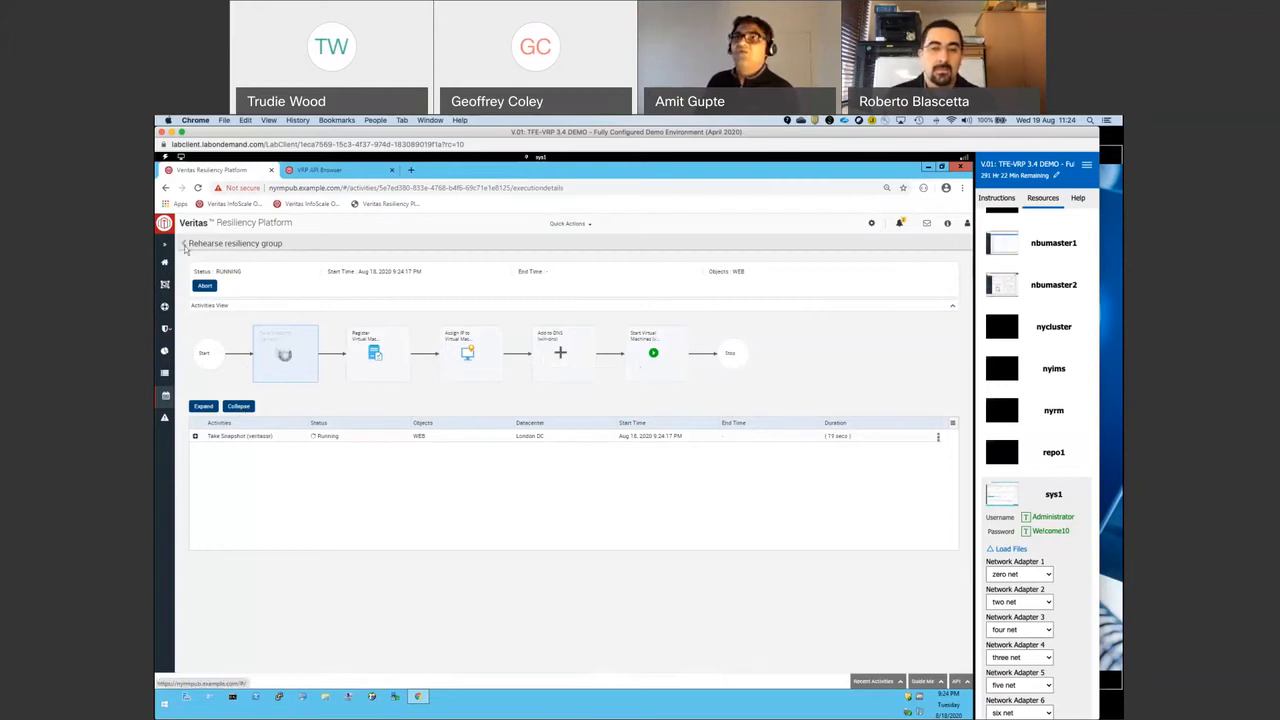
Return from the rehearsal progress to the list of resiliency groups and open the NBVM group.
click(185, 250)
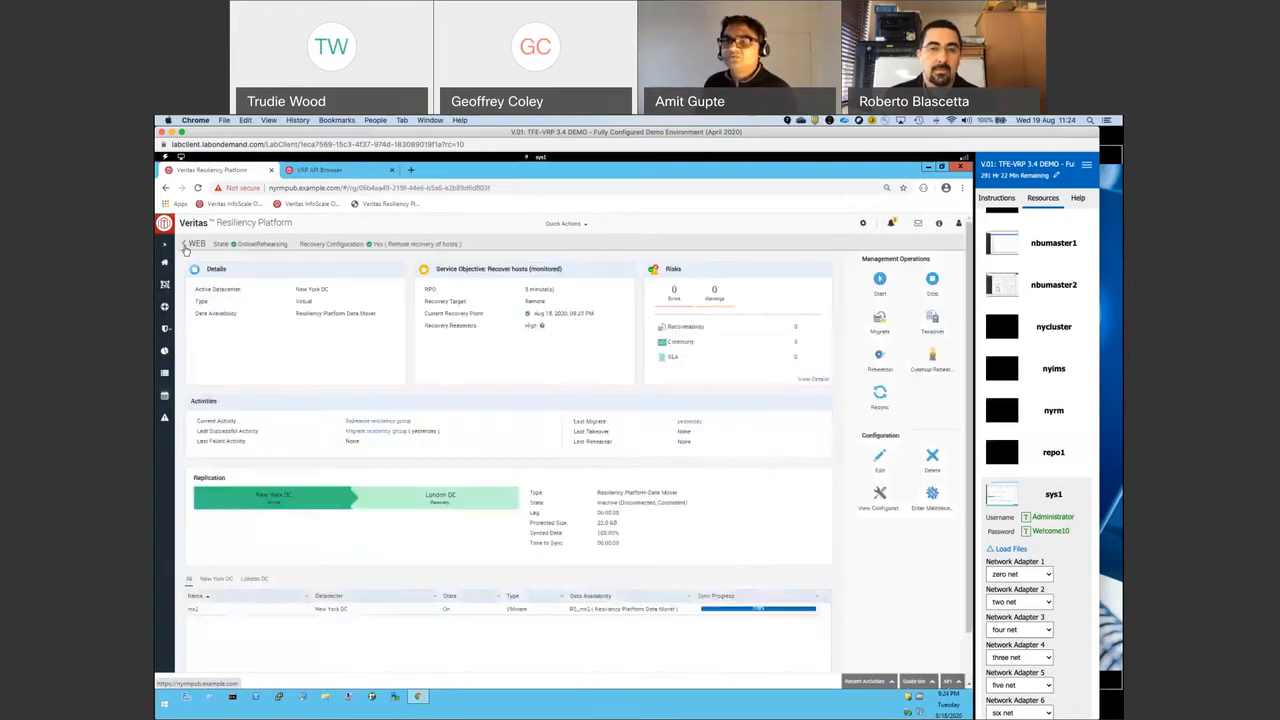
click(185, 250)
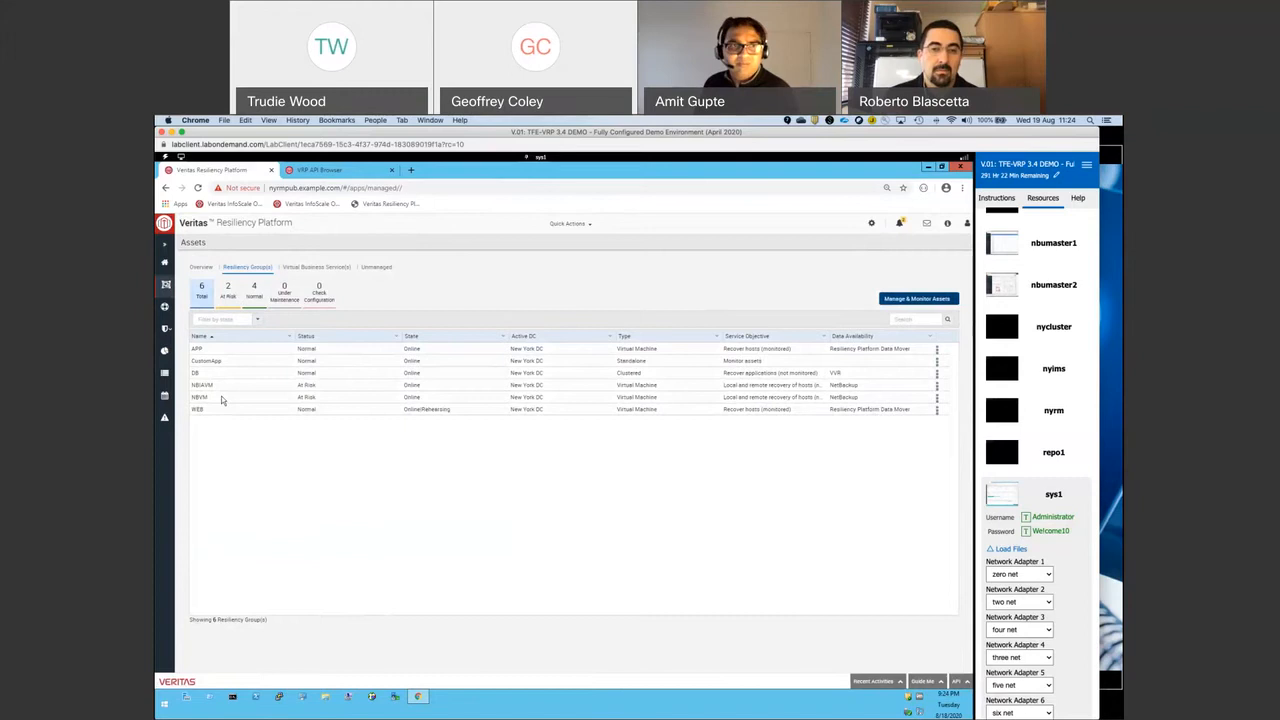
click(200, 396)
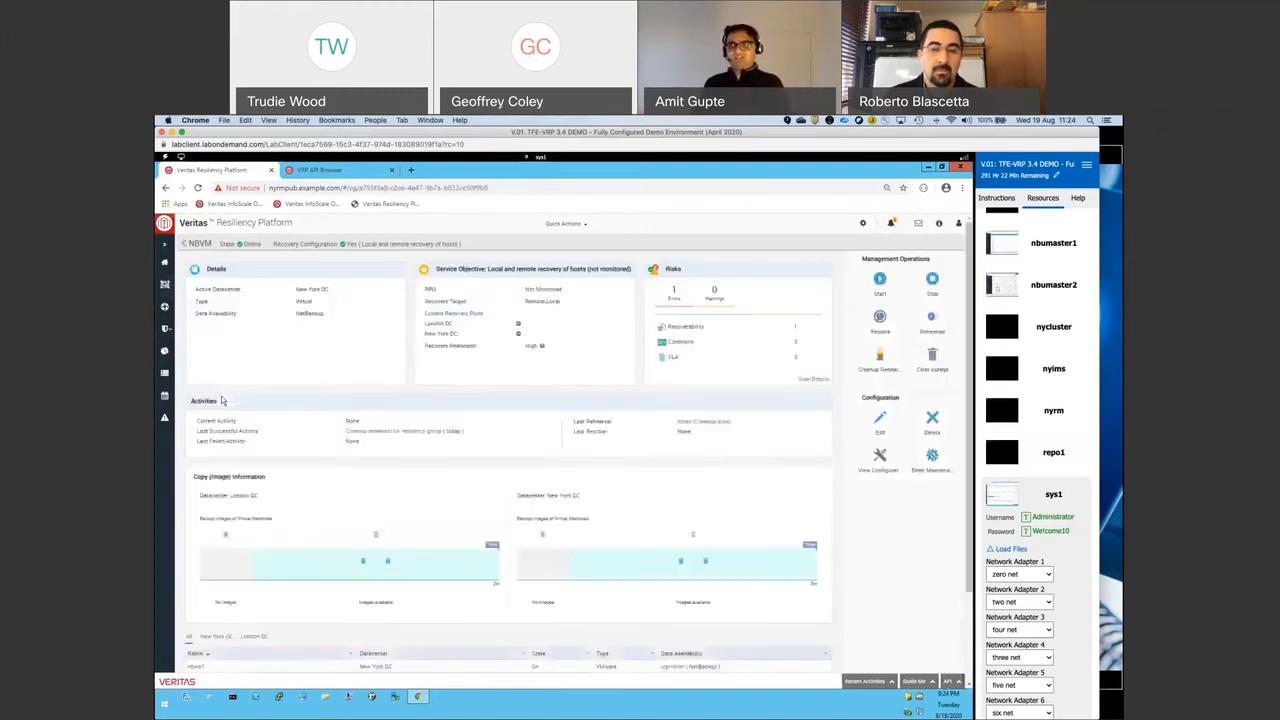
Open the details of NBVM's latest rehearsal from the recent activities and examine all its subtasks in expanded form.
click(886, 684)
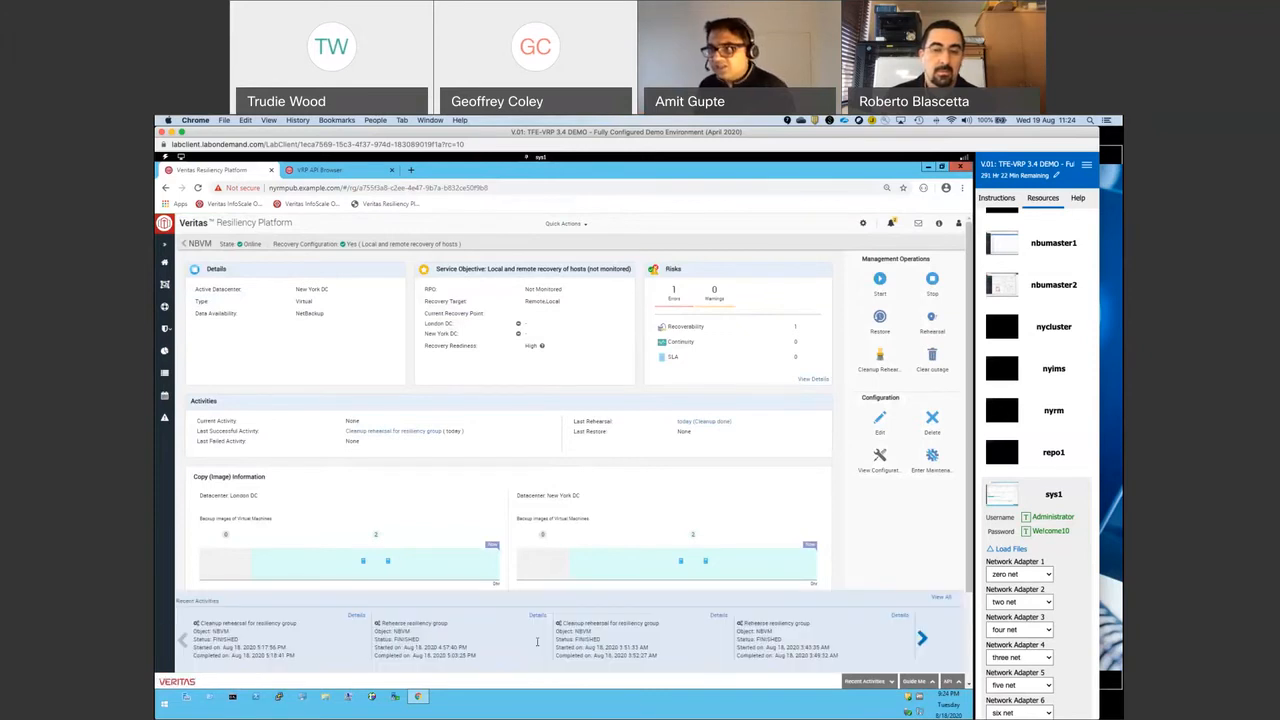
click(544, 617)
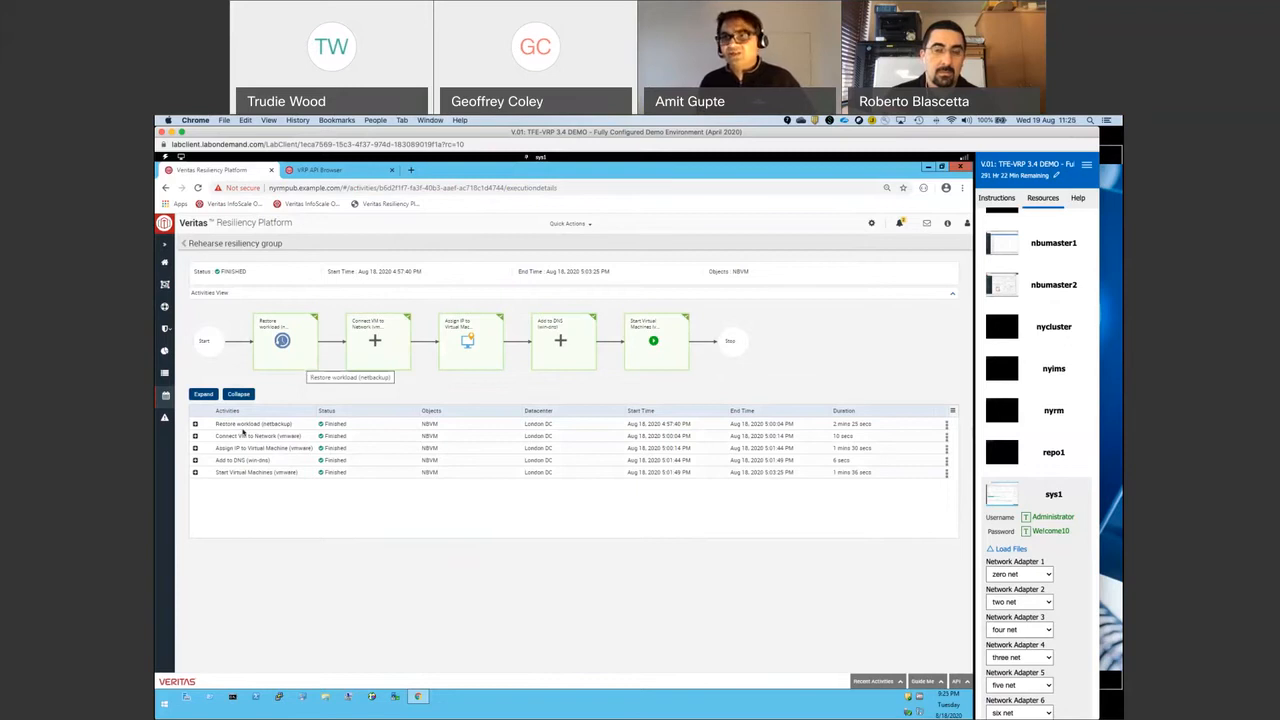
click(203, 395)
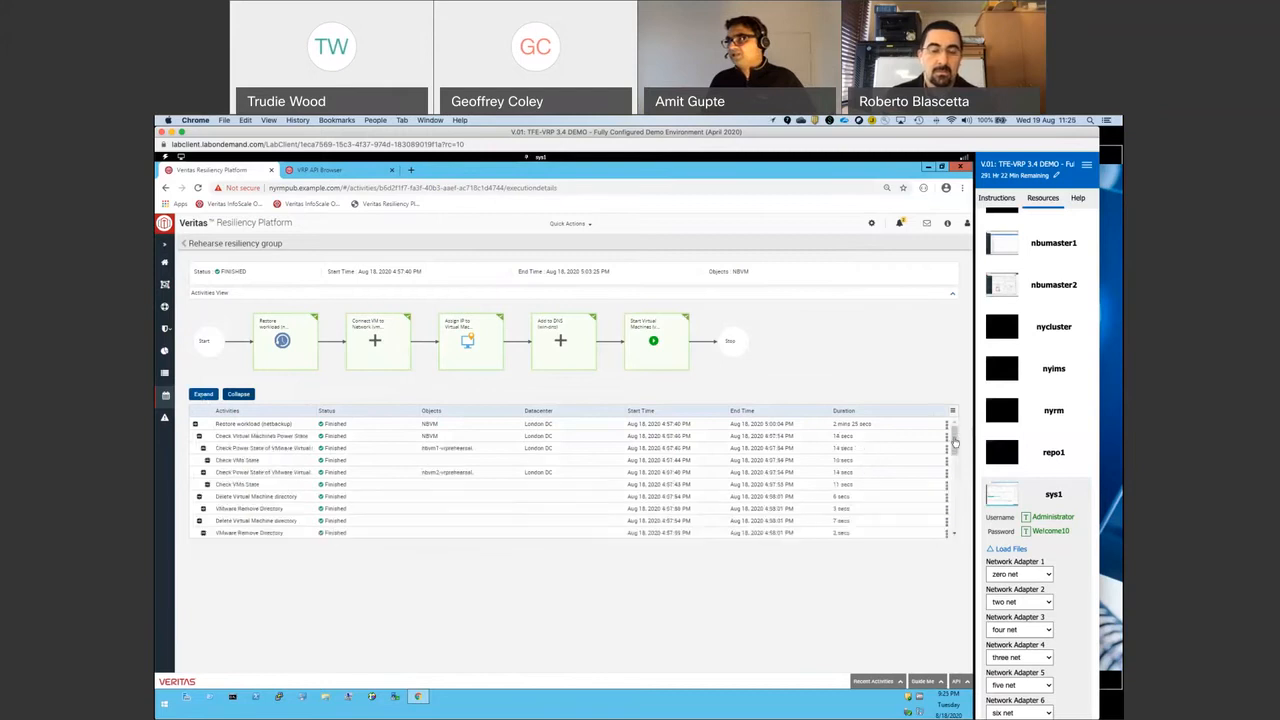
scroll(954, 443, down, 1)
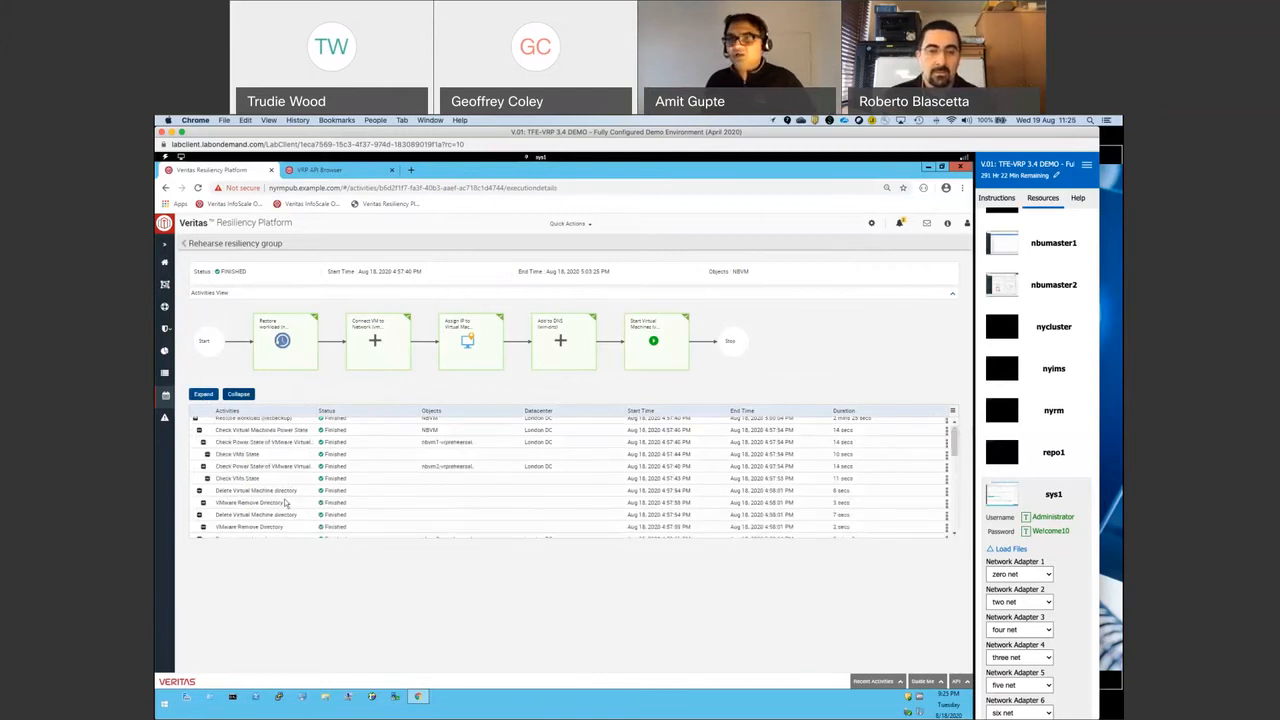
scroll(270, 488, down, 5)
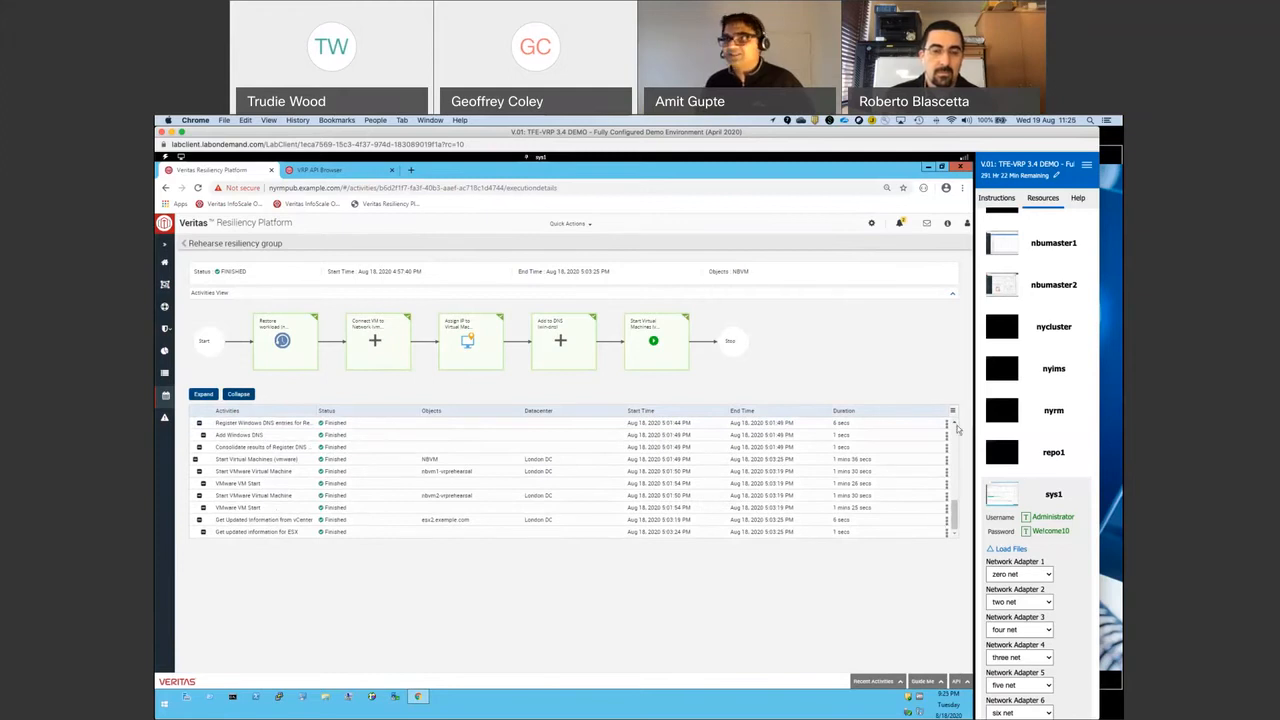
scroll(955, 426, up, 3)
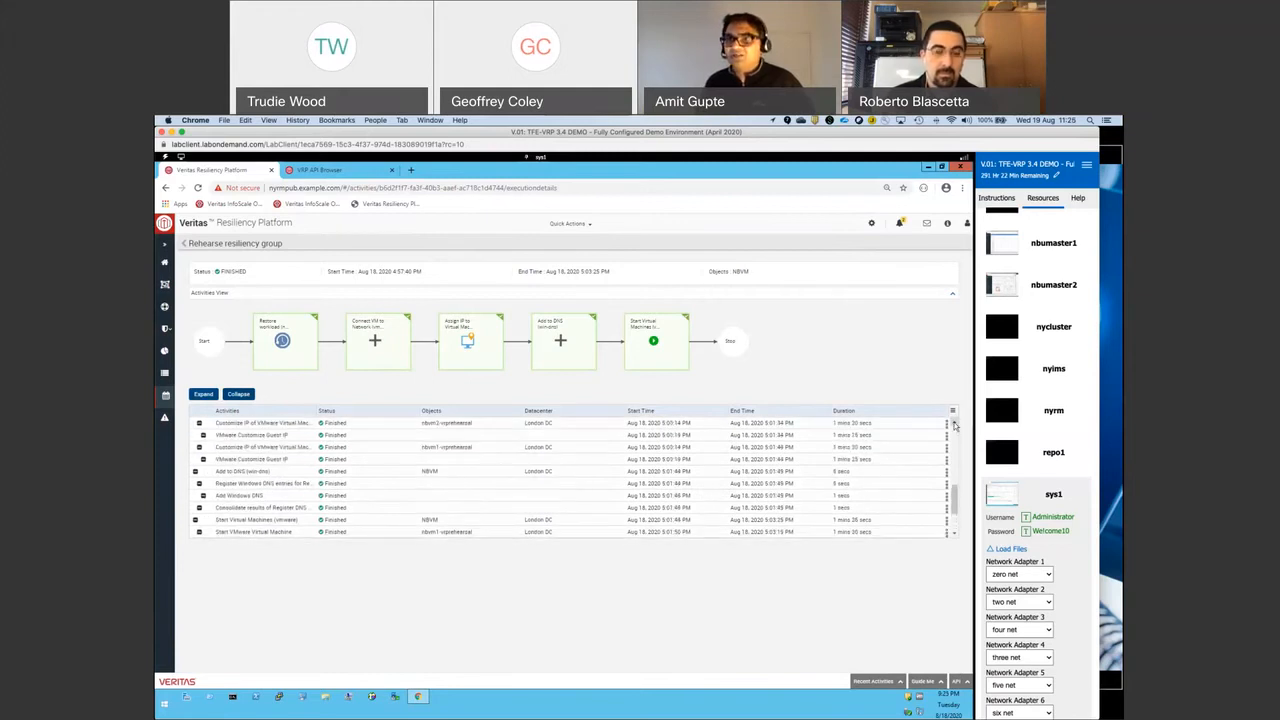
scroll(955, 426, up, 1)
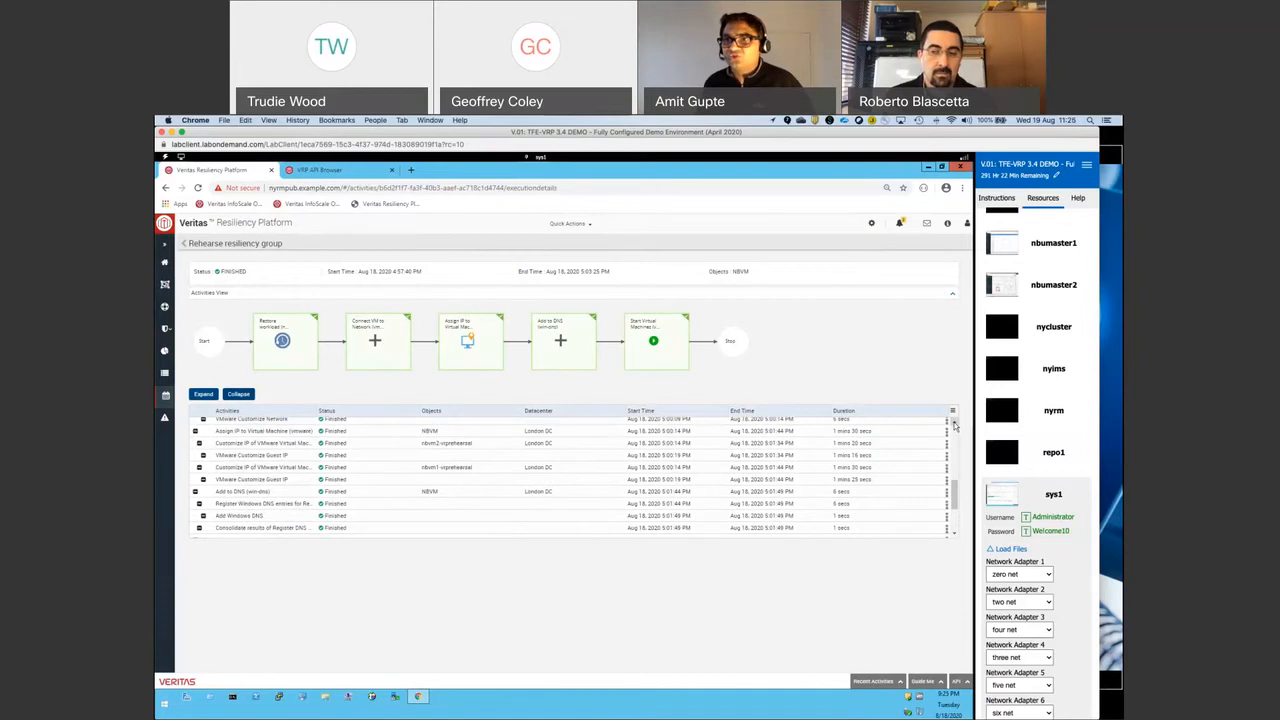
scroll(955, 426, up, 1)
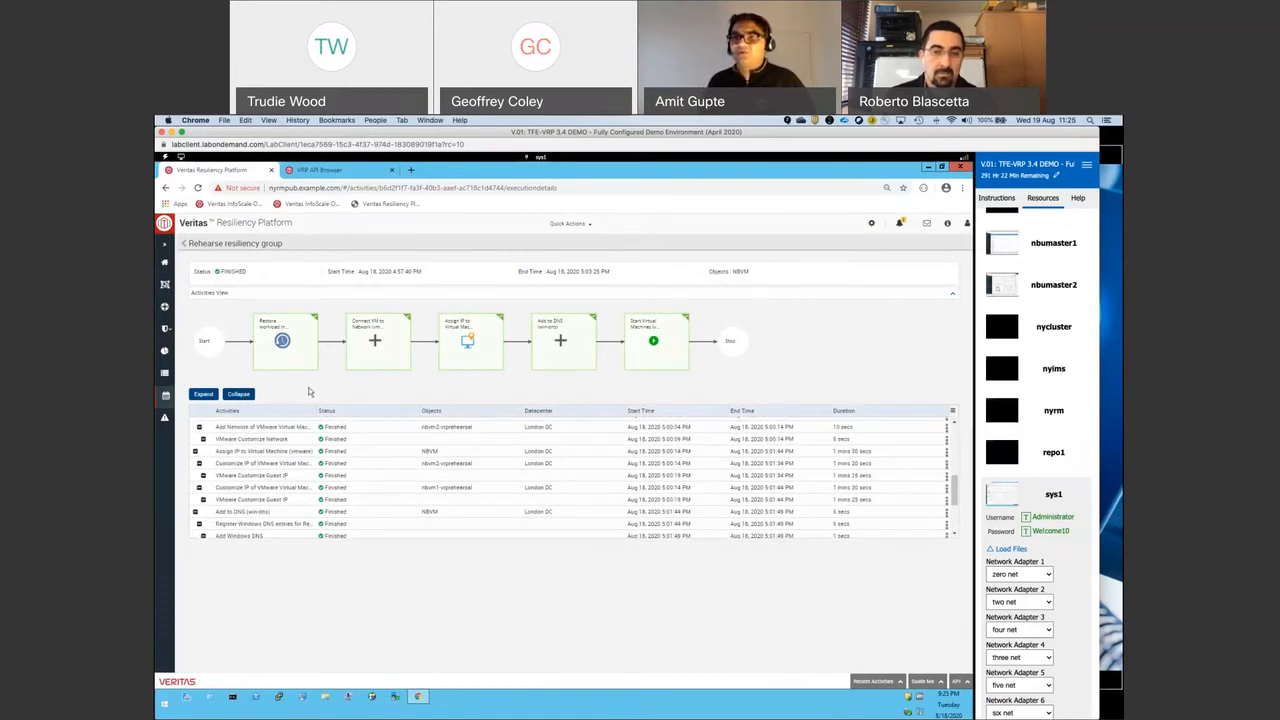
Collapse the activity tree and expand only the Restore workload activity and its nbvm2-vrprehearsal image restore.
click(240, 395)
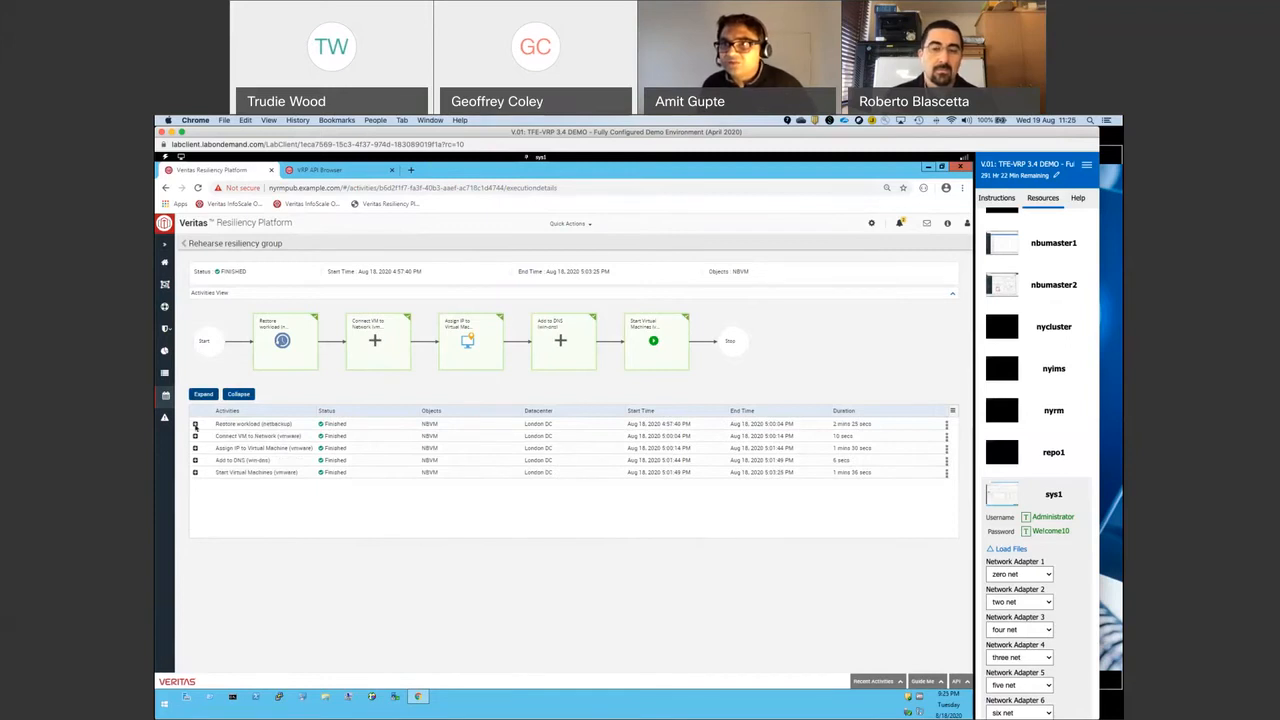
click(195, 424)
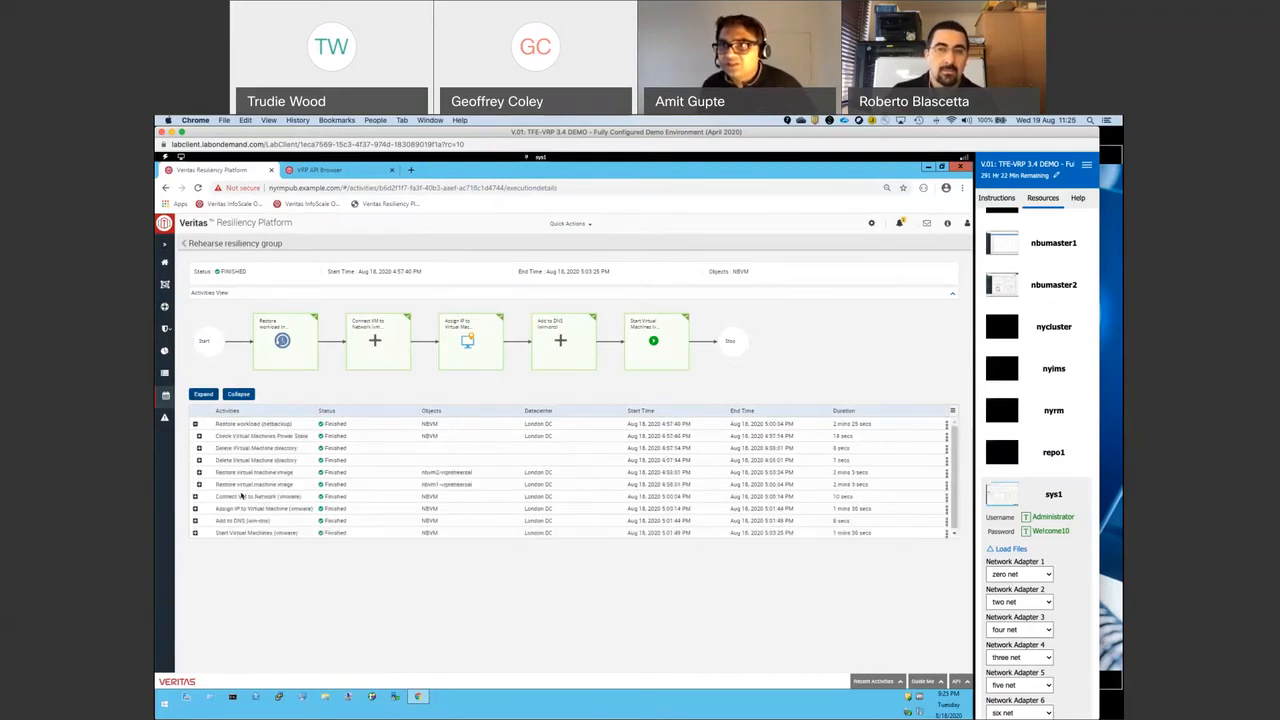
click(199, 472)
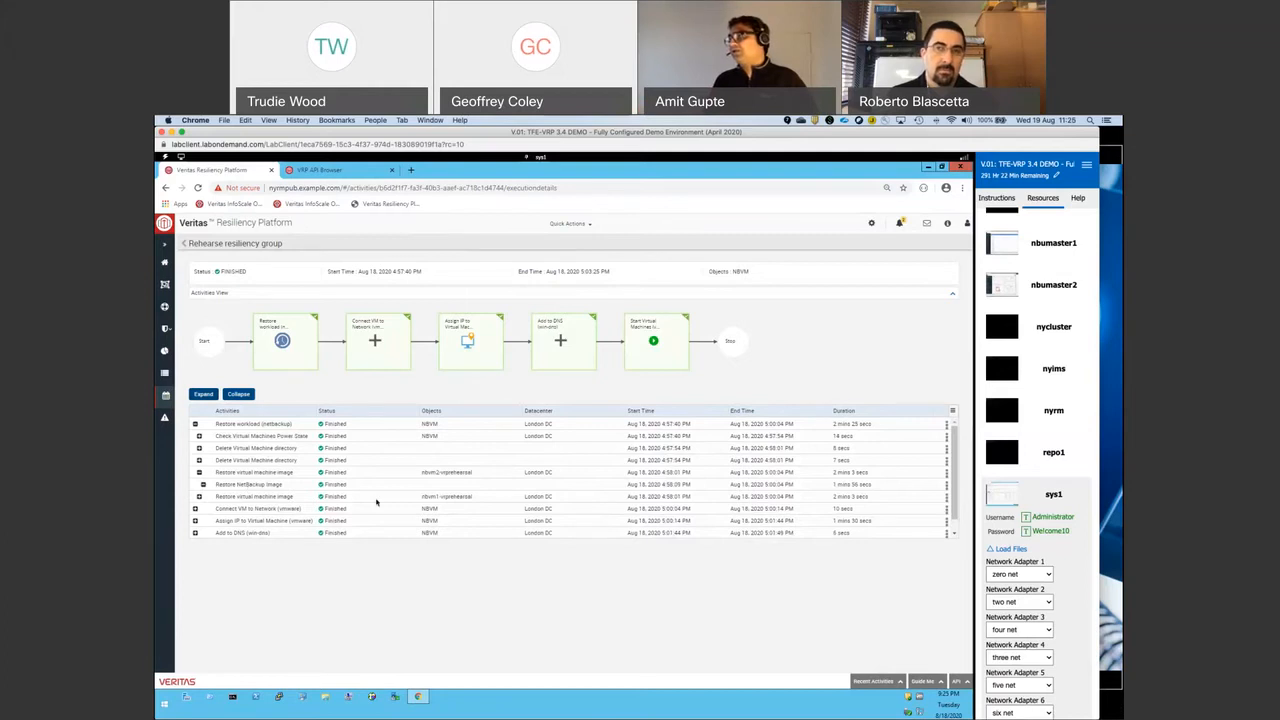
Switch to the nbumaster1 machine, open restore job 637 in the NetBackup jobs list, and return to the sys1 machine.
click(1068, 243)
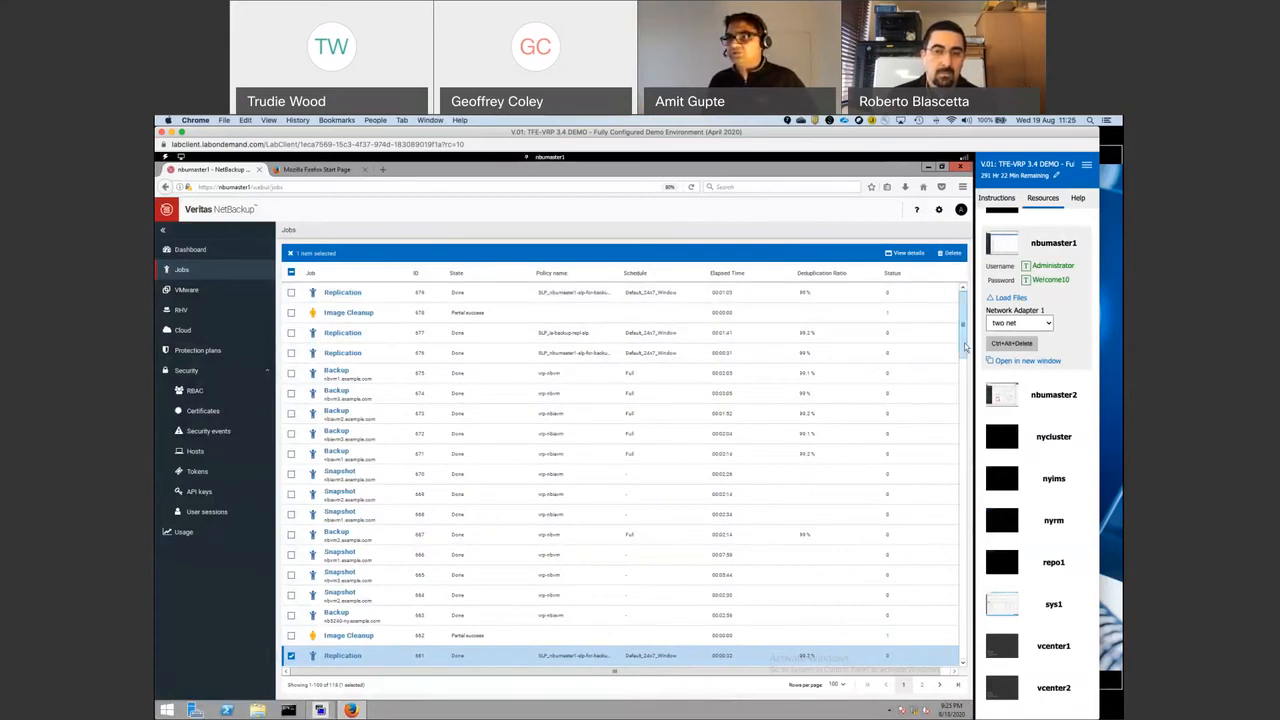
drag(966, 352, 966, 446)
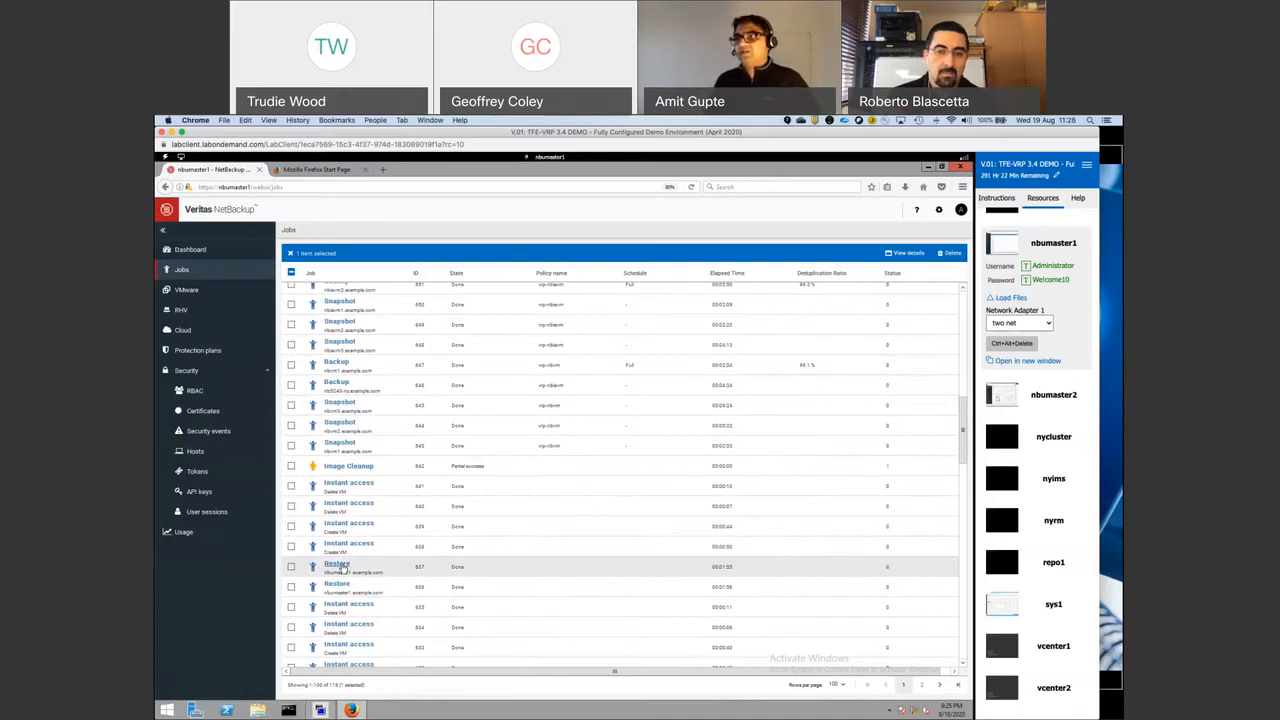
click(337, 565)
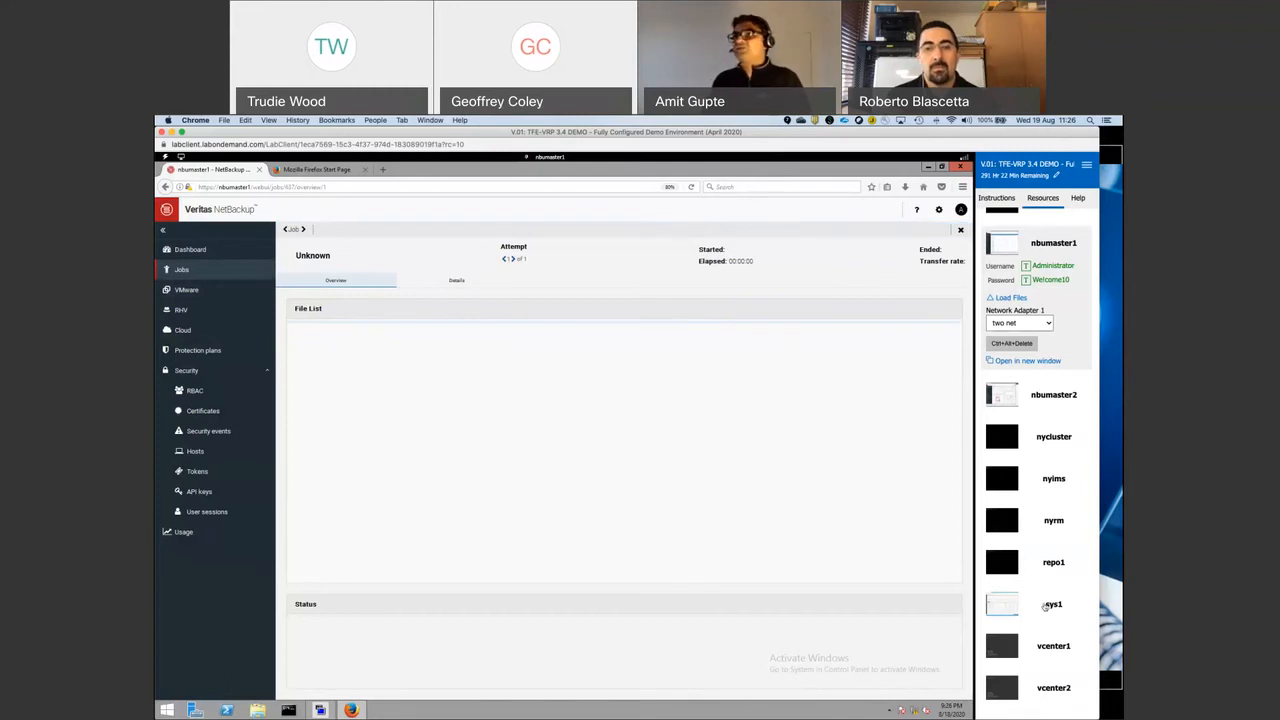
click(1045, 606)
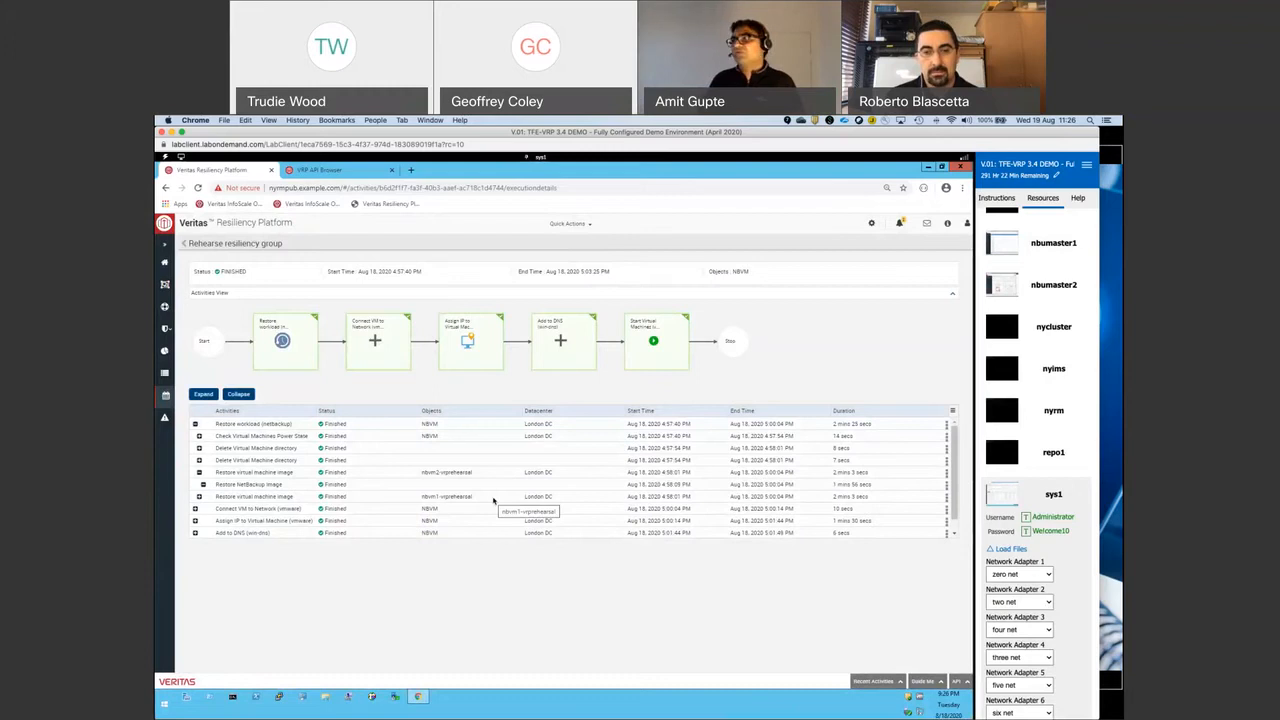
Go back to the NBVM overview, examine its restore options by searching images by time range for New York DC, and discard the restore.
click(184, 247)
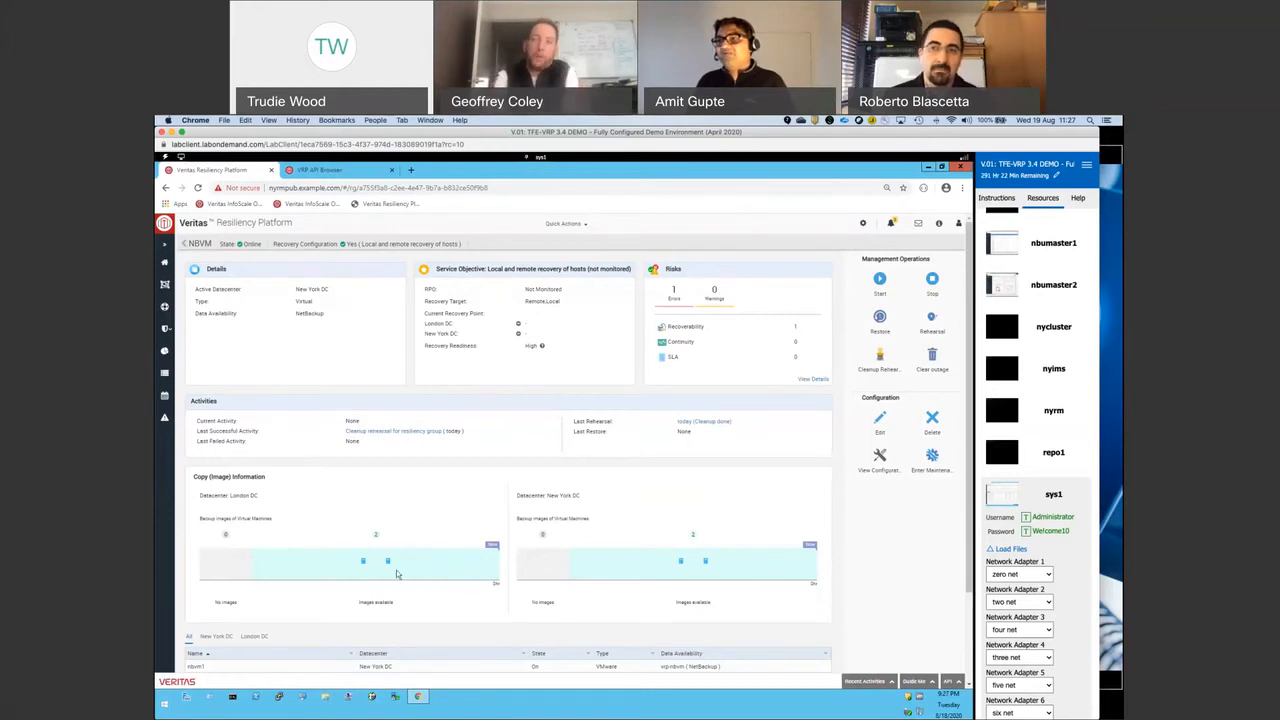
click(880, 318)
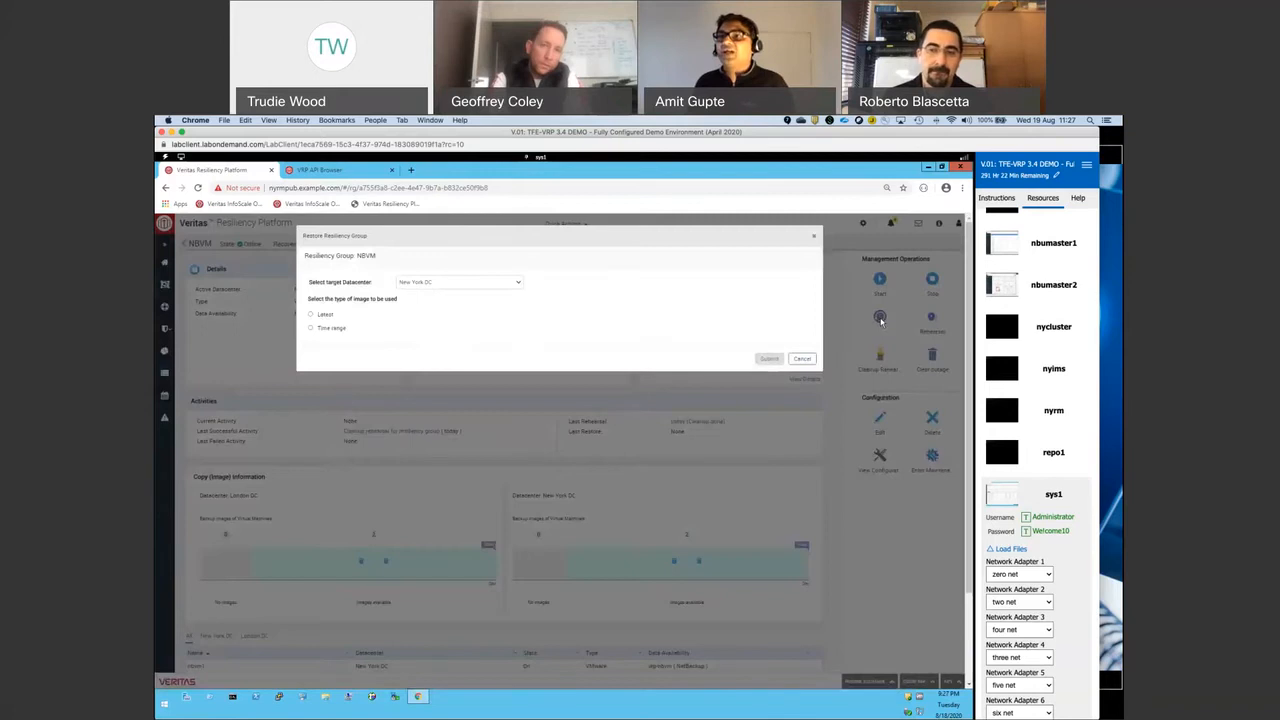
click(311, 330)
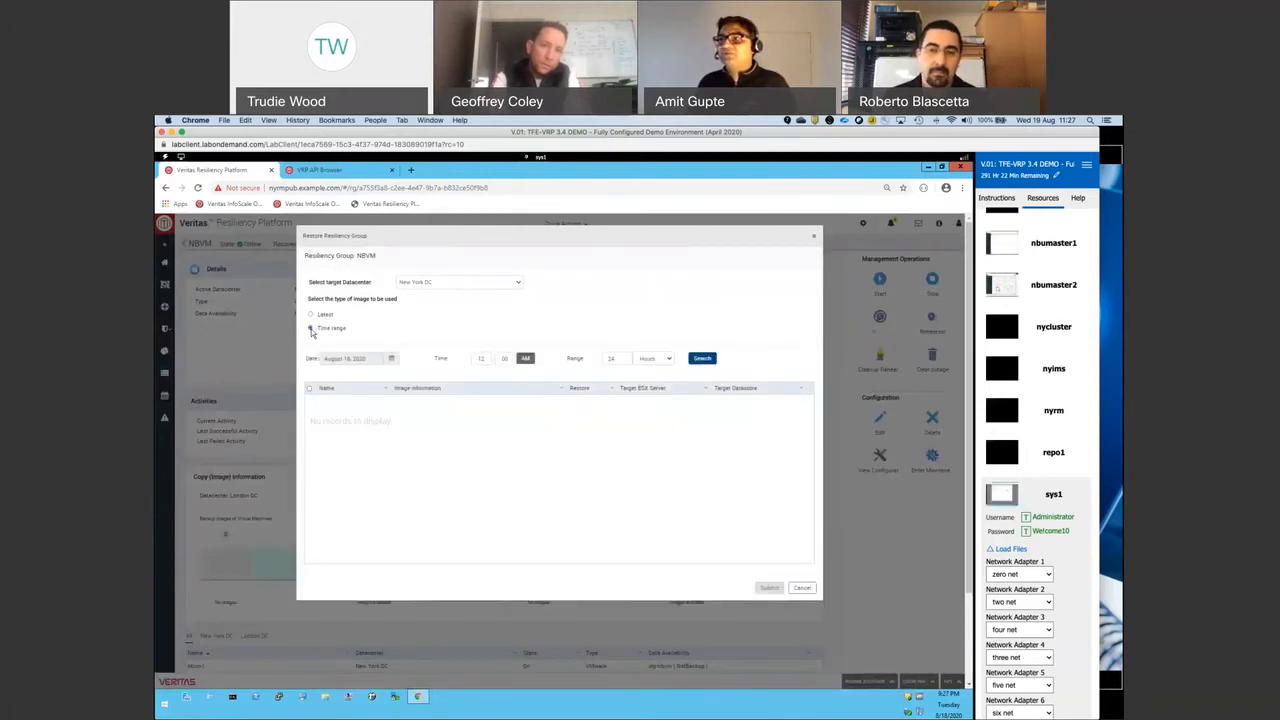
click(703, 359)
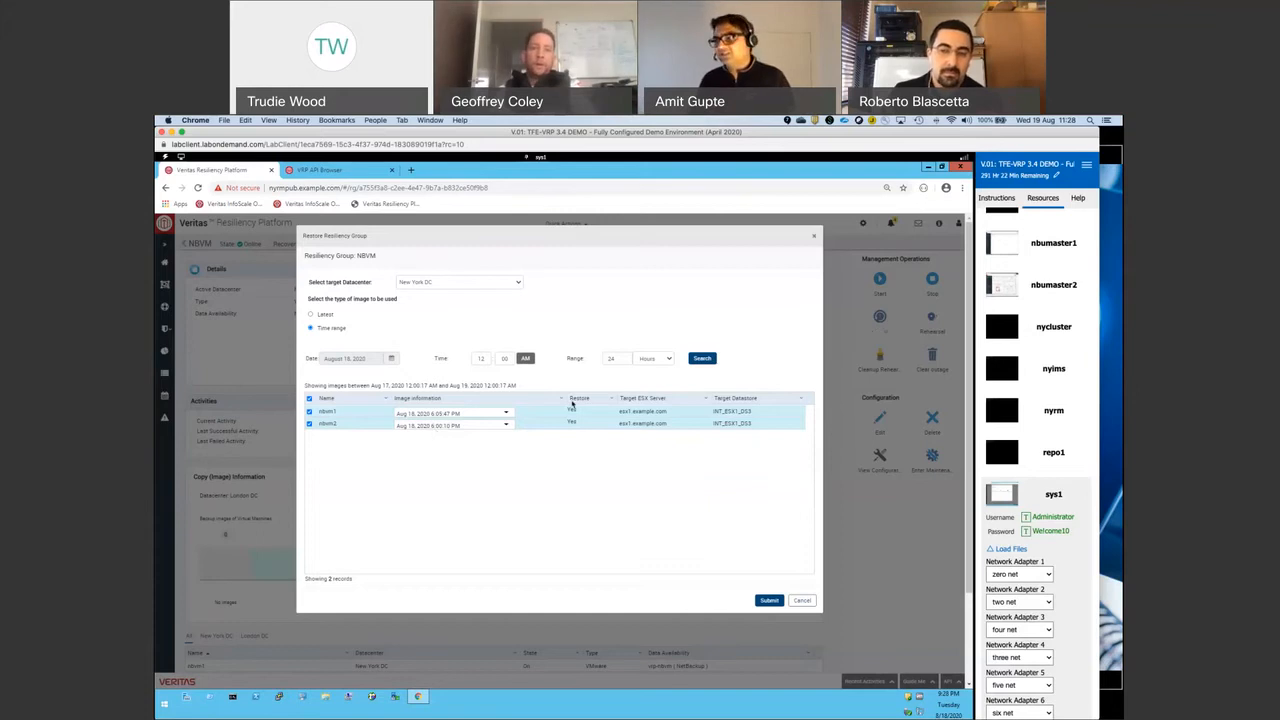
click(797, 604)
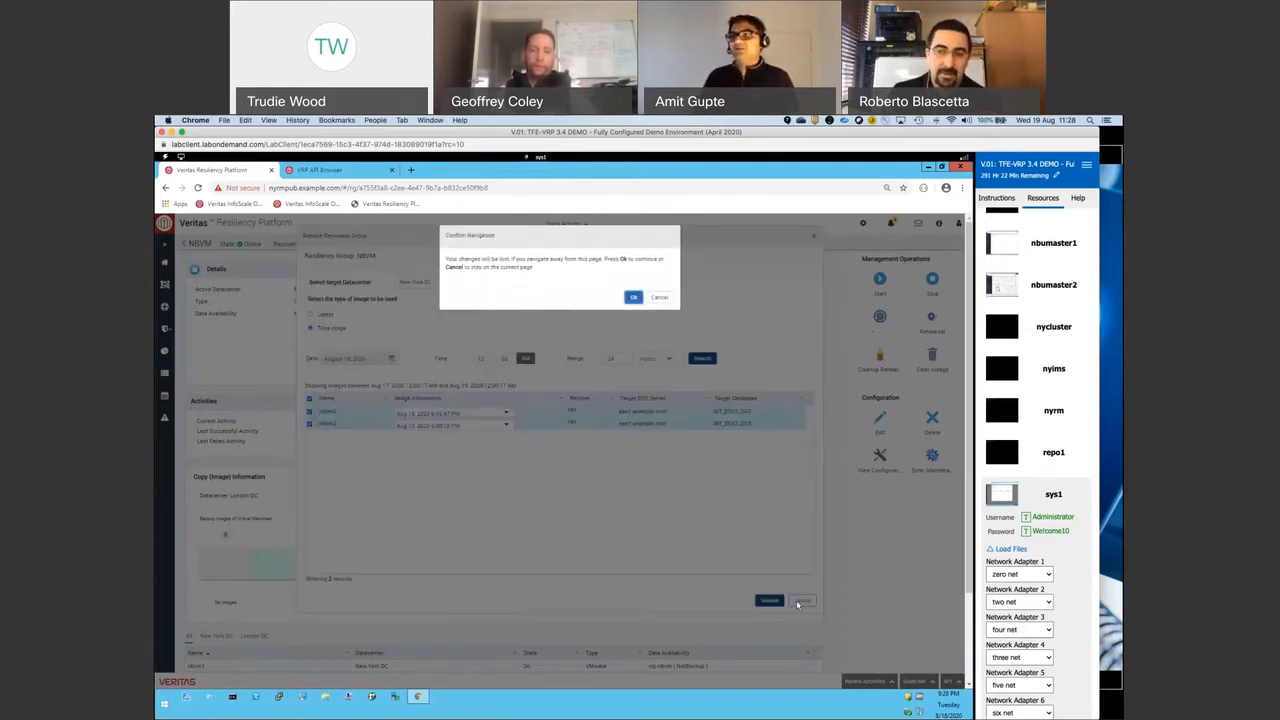
click(633, 299)
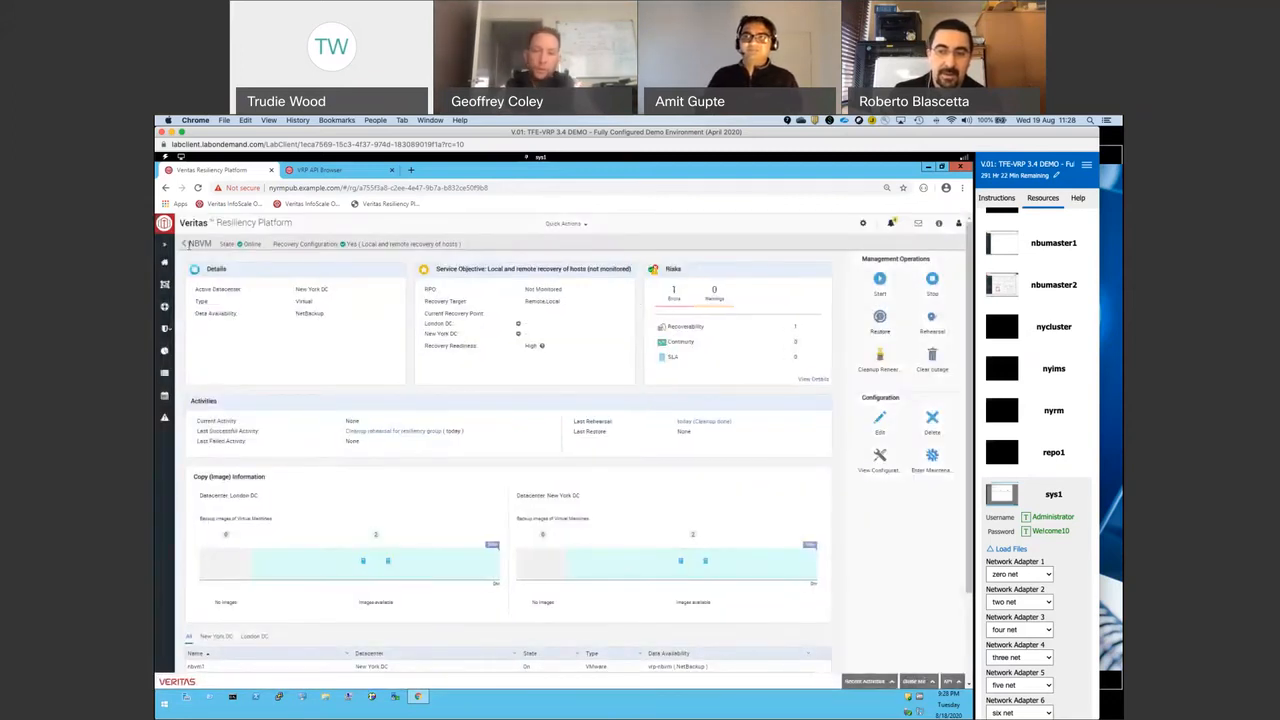
Return to the resiliency groups list, view the WEB rehearsal's details from the recent activities, and go back to the list.
click(183, 244)
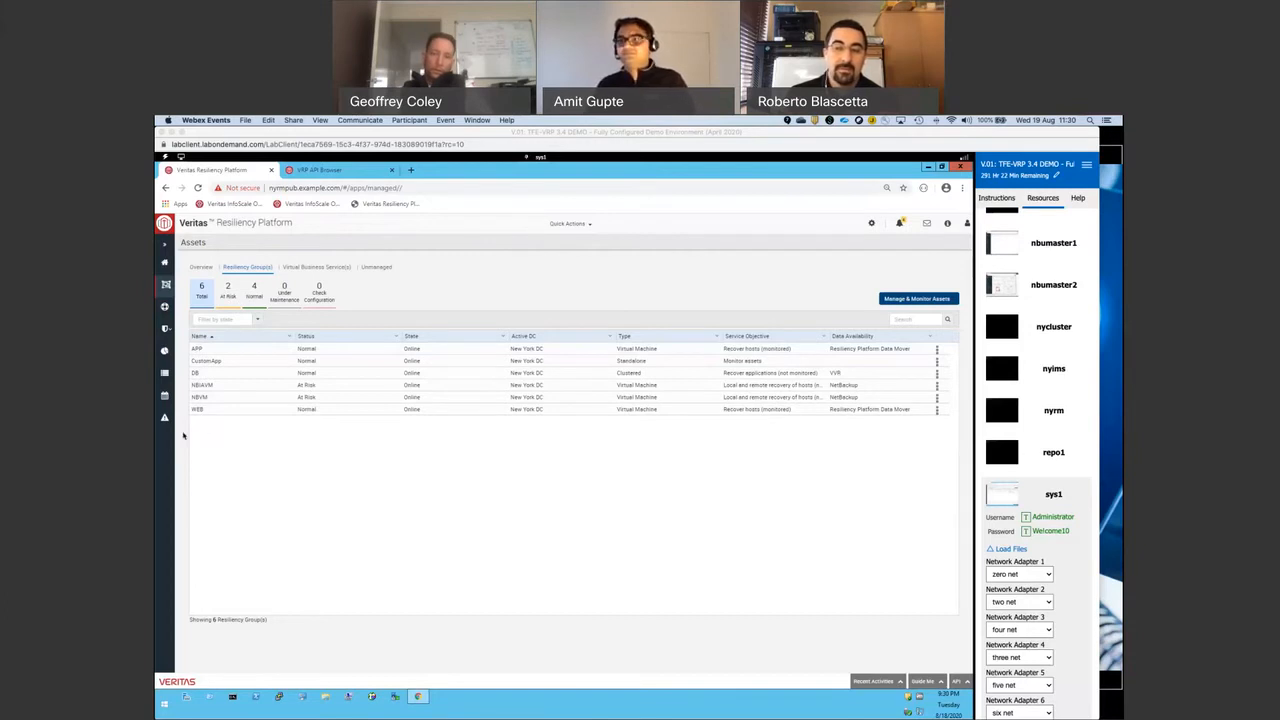
click(909, 686)
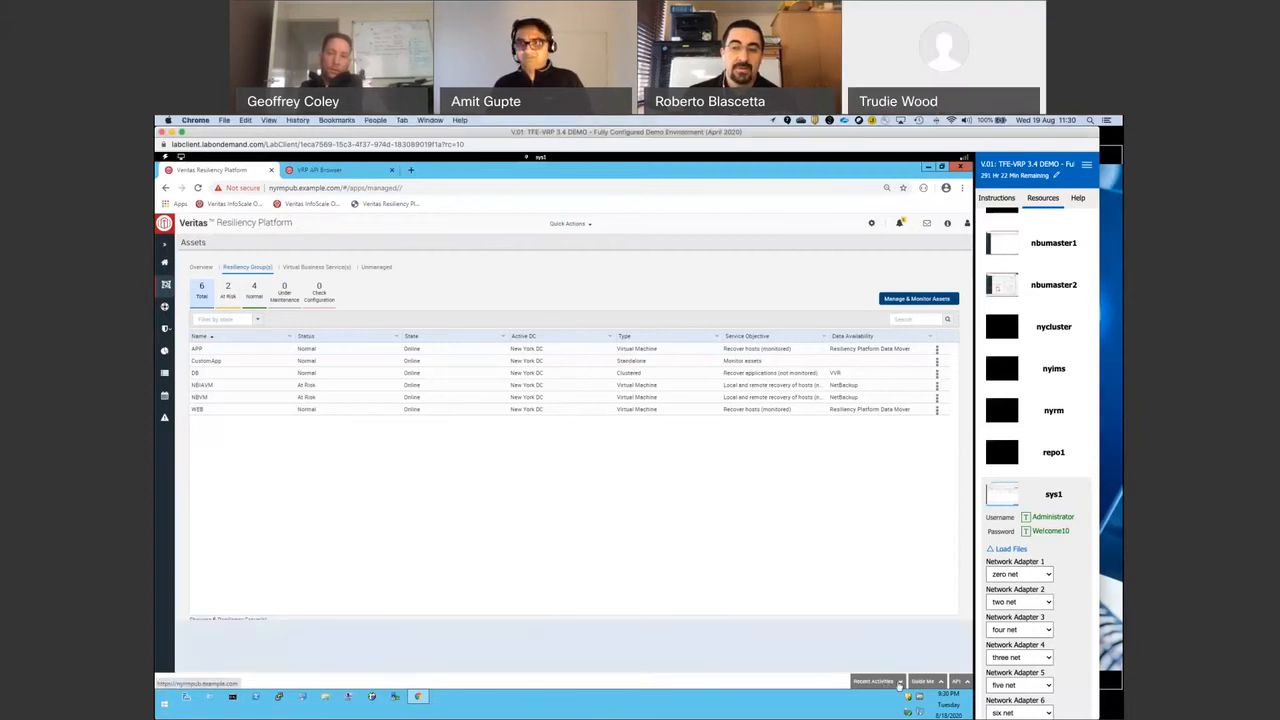
click(899, 683)
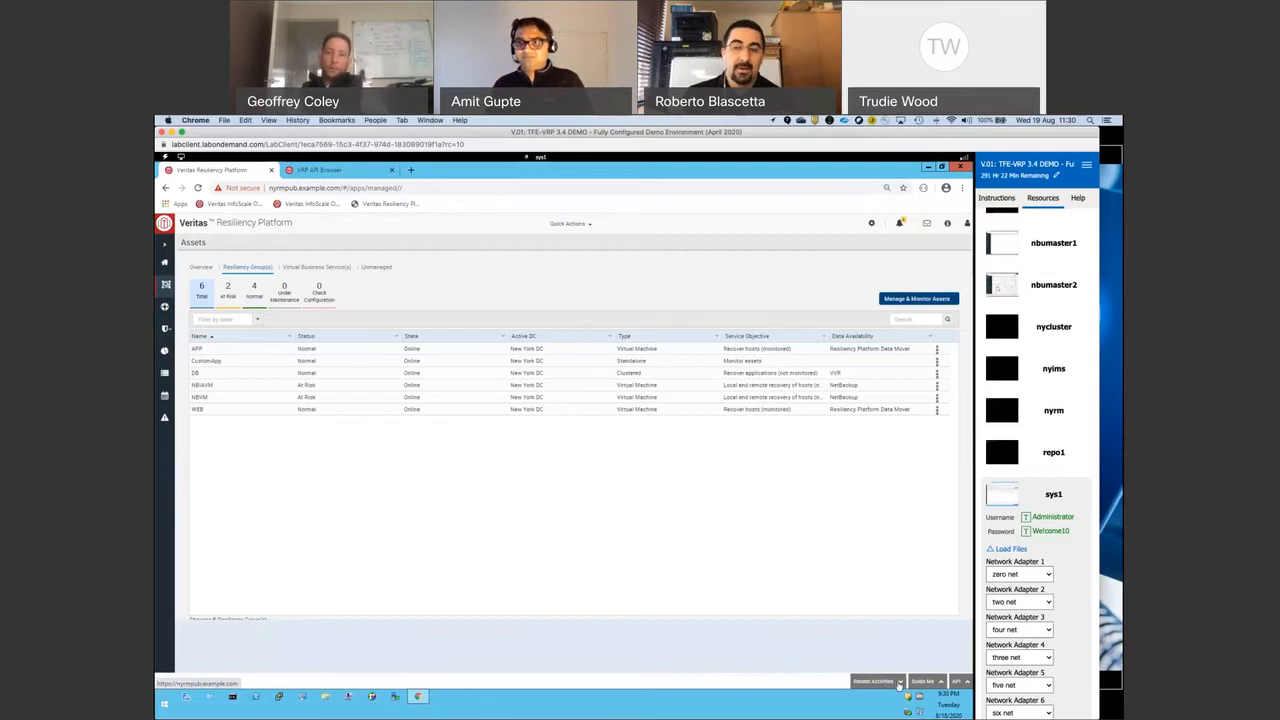
click(360, 616)
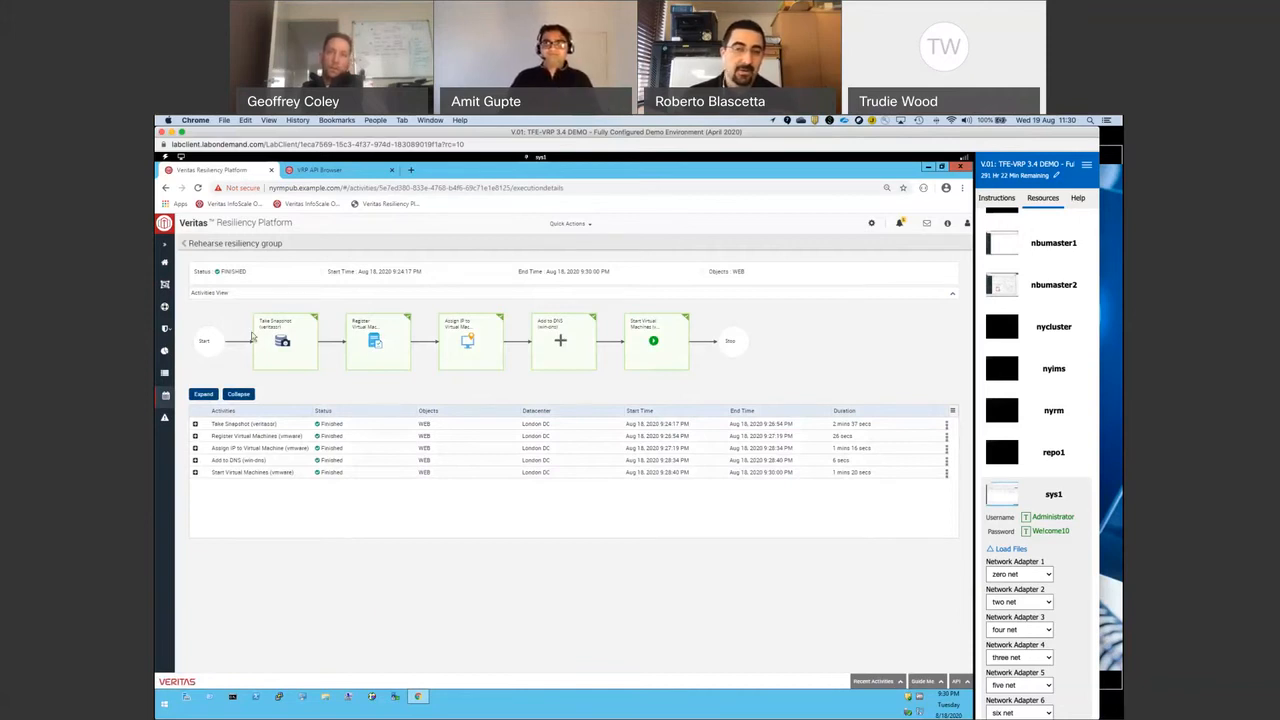
click(184, 244)
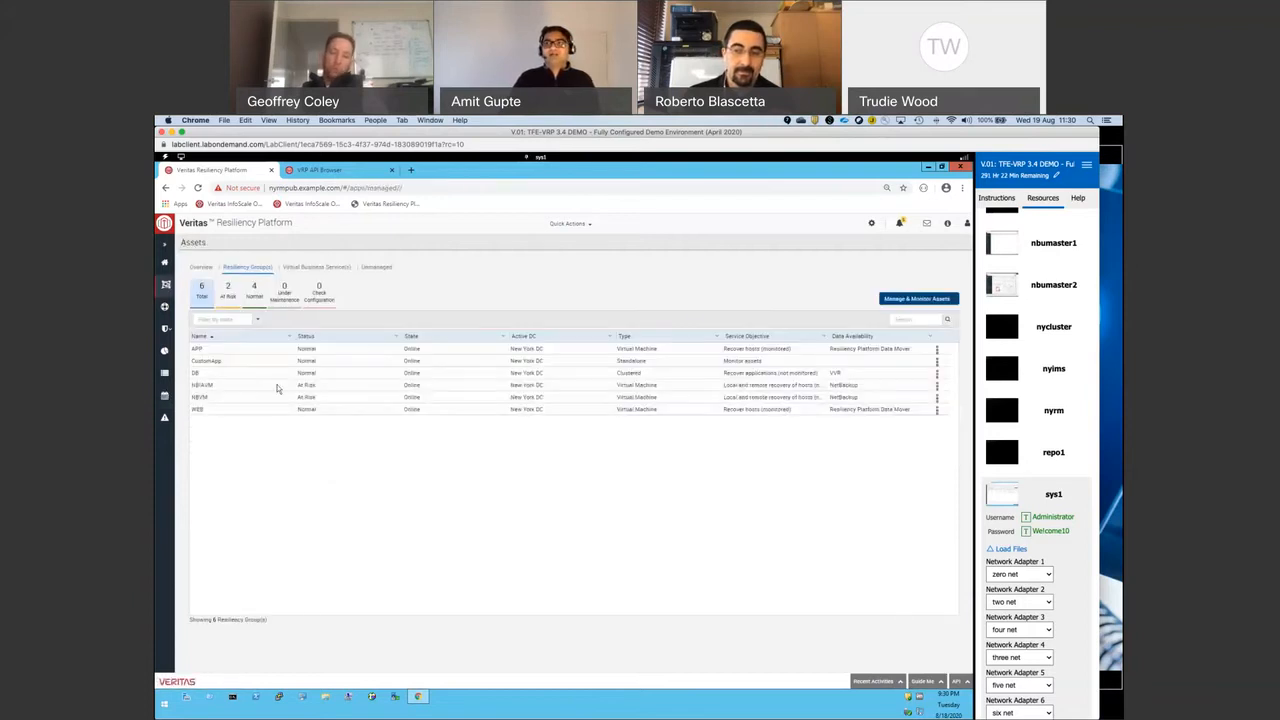
View the NBIAVM resiliency group's overview, including its backup images and virtual machines, and return to the list of groups.
click(277, 384)
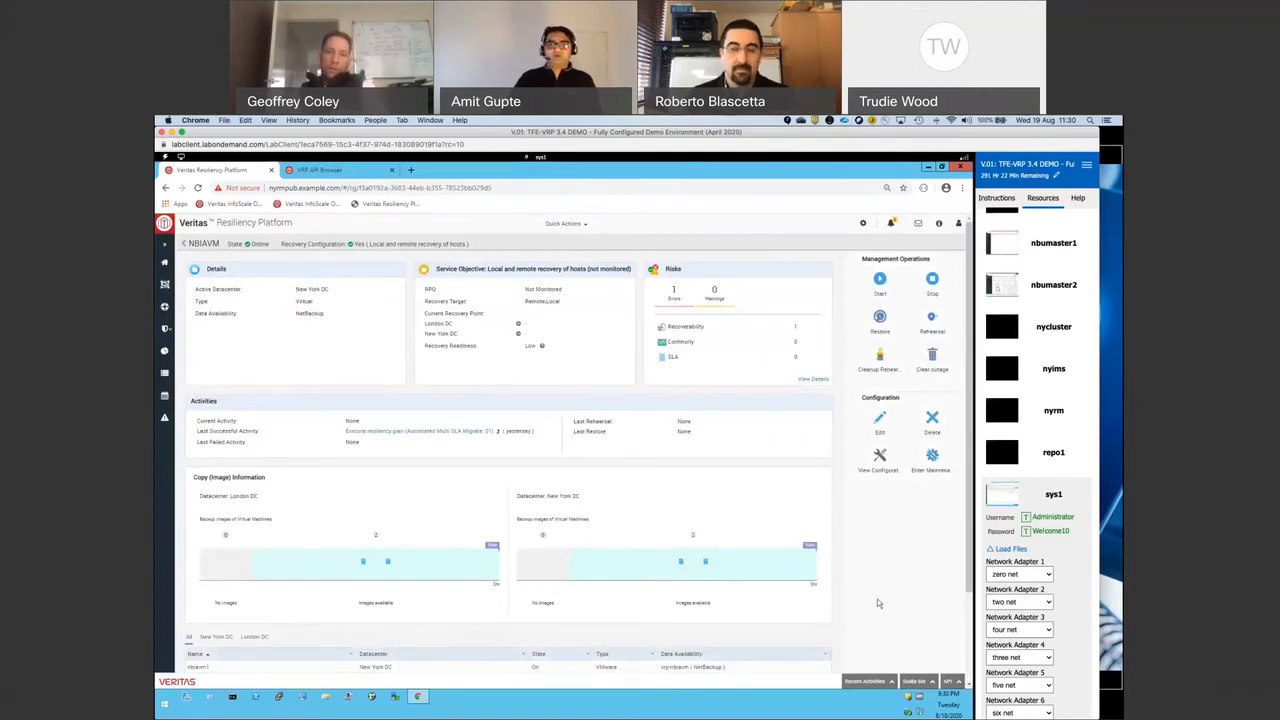
scroll(878, 603, down, 3)
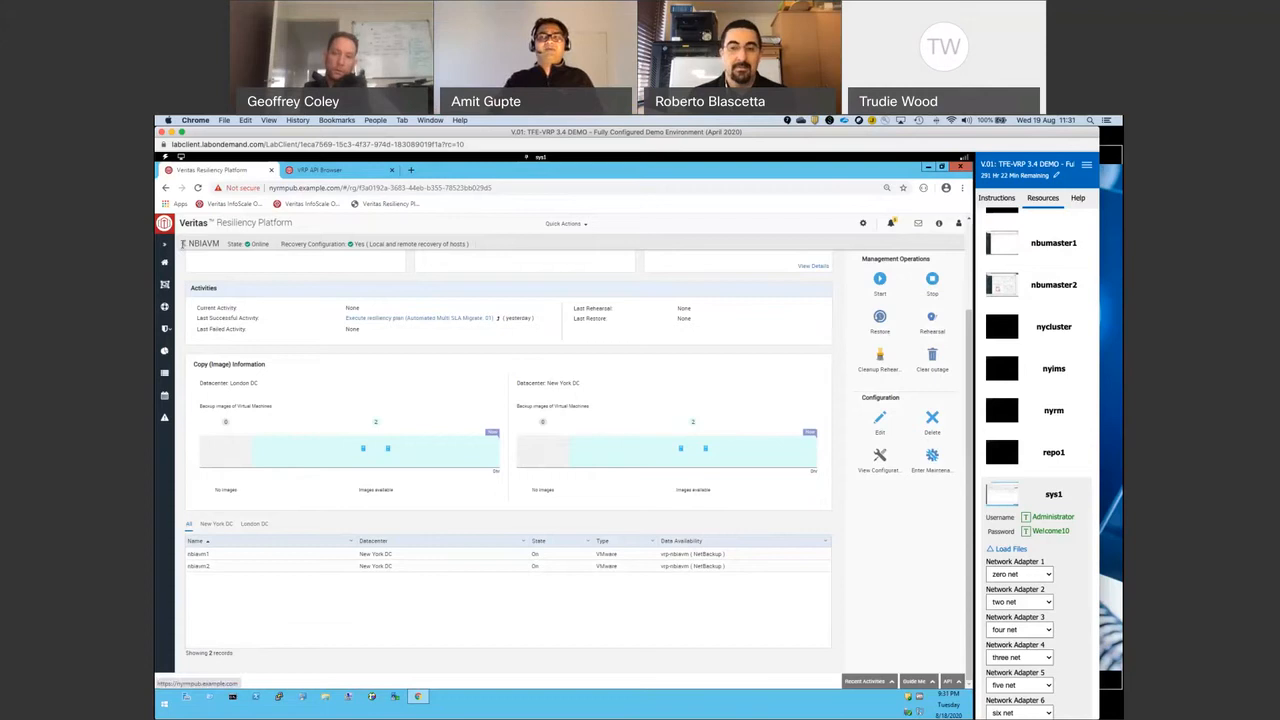
click(182, 244)
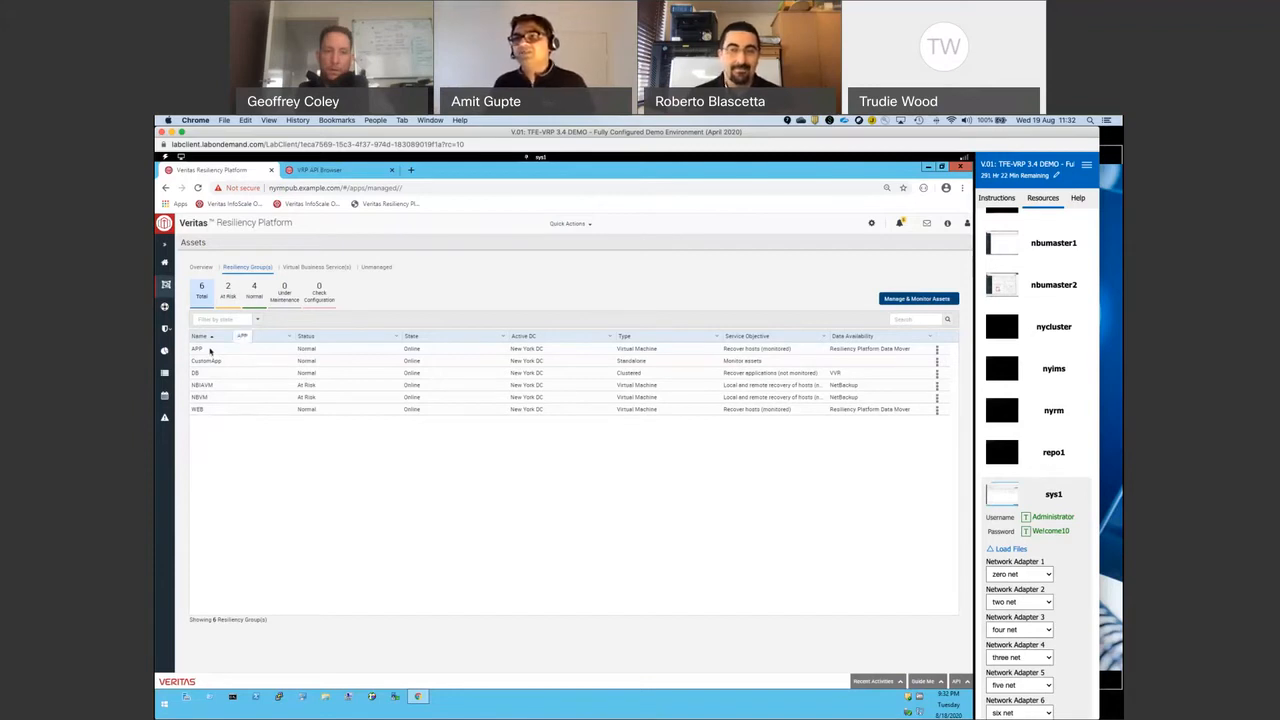
Open the WEB resiliency group, view the details of its last successful rehearsal activity, and return to the group's overview.
click(196, 409)
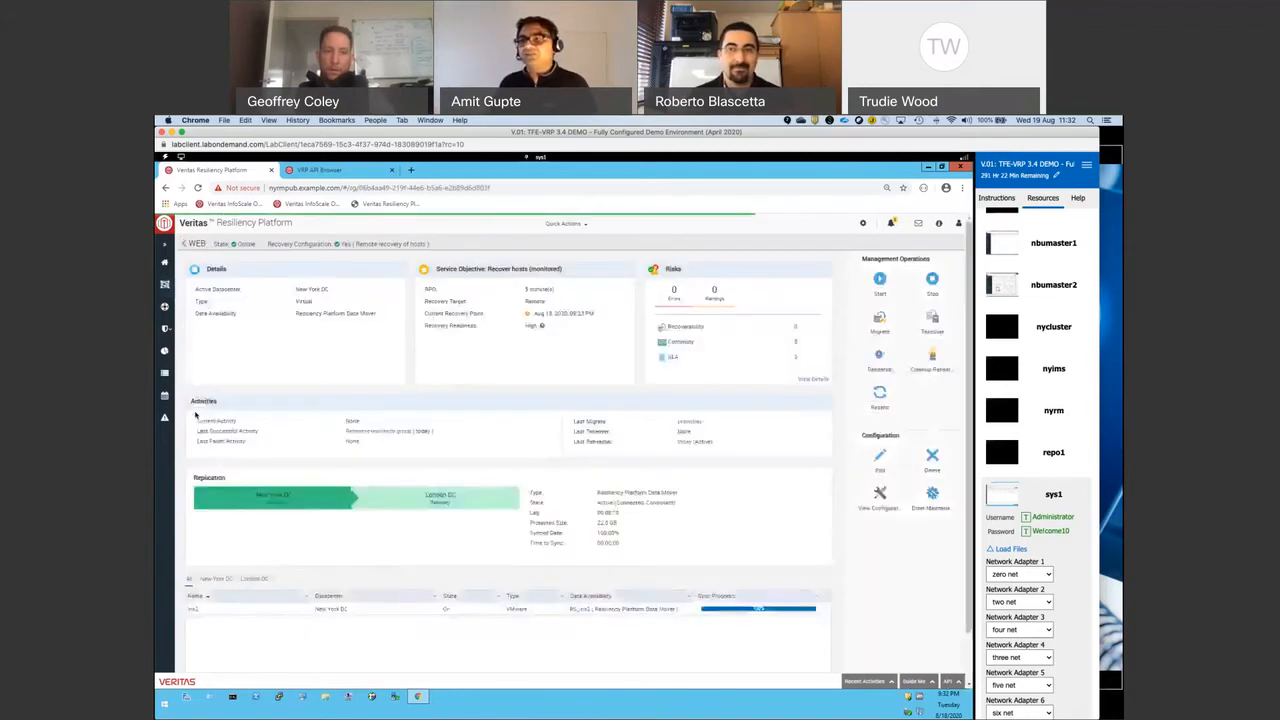
click(398, 433)
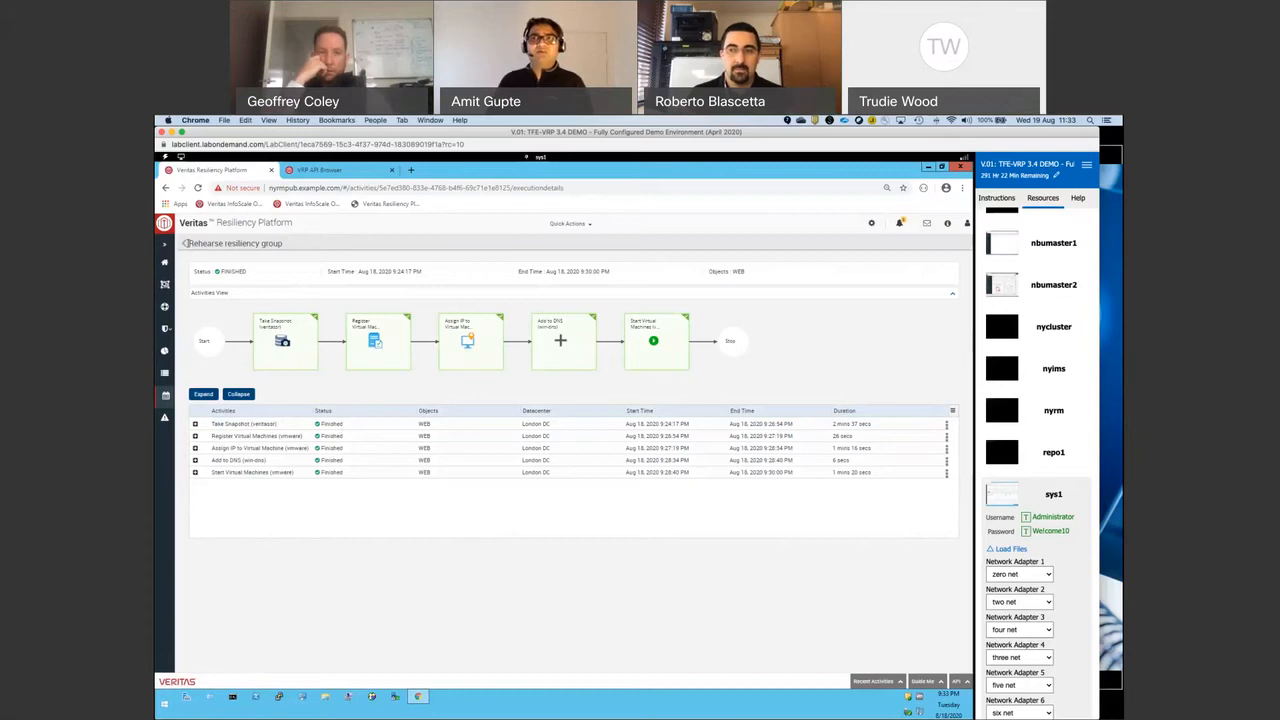
click(184, 244)
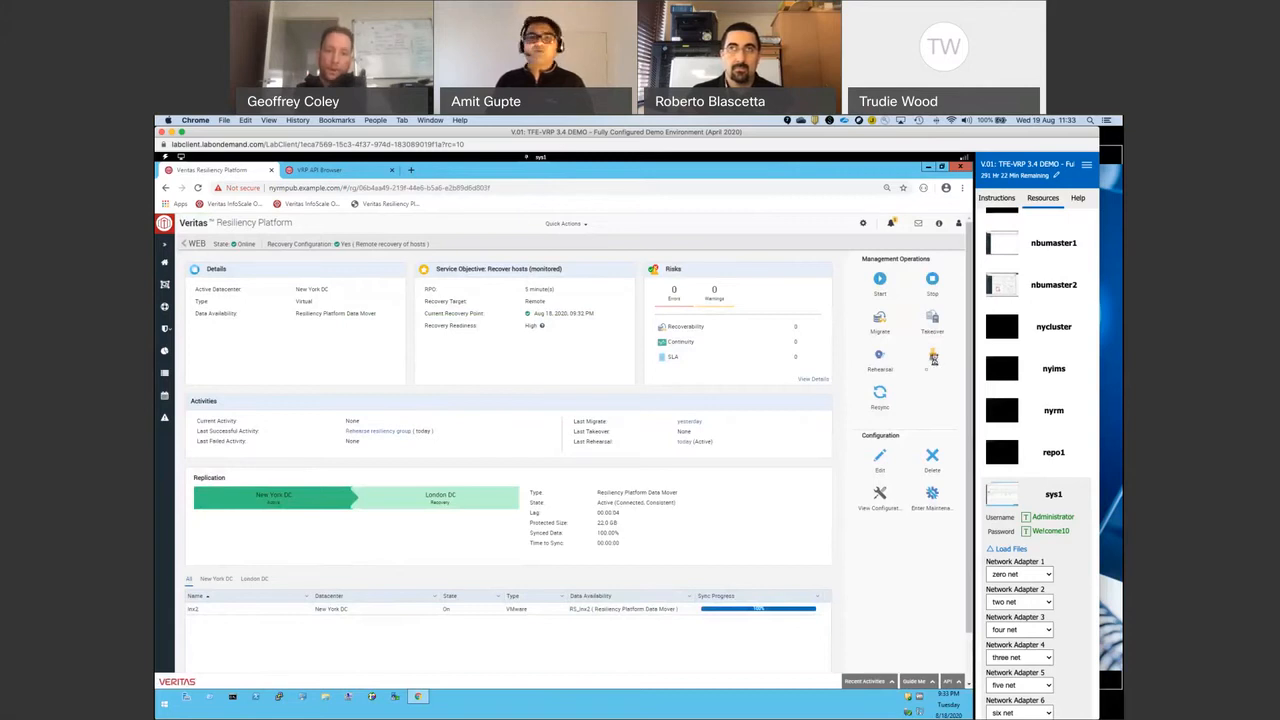
Submit a rehearsal cleanup for the WEB group with London DC as target datacenter, continuing if any subtask fails.
click(933, 360)
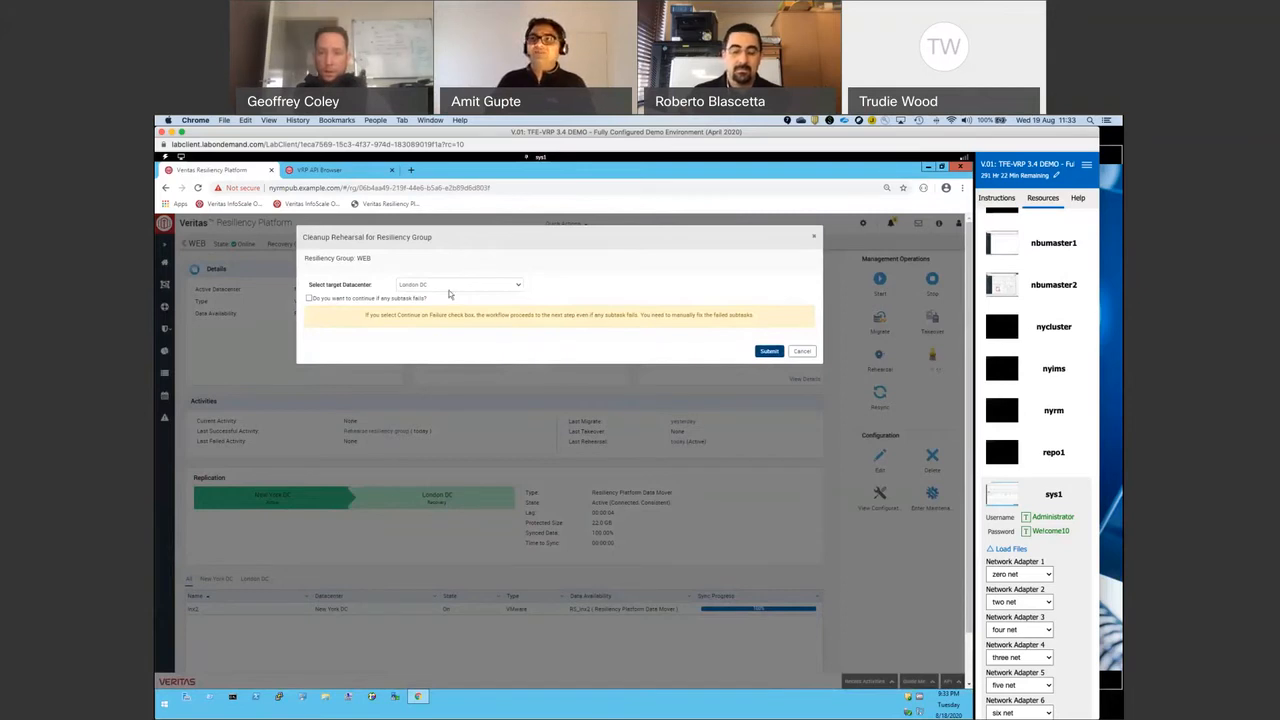
click(309, 299)
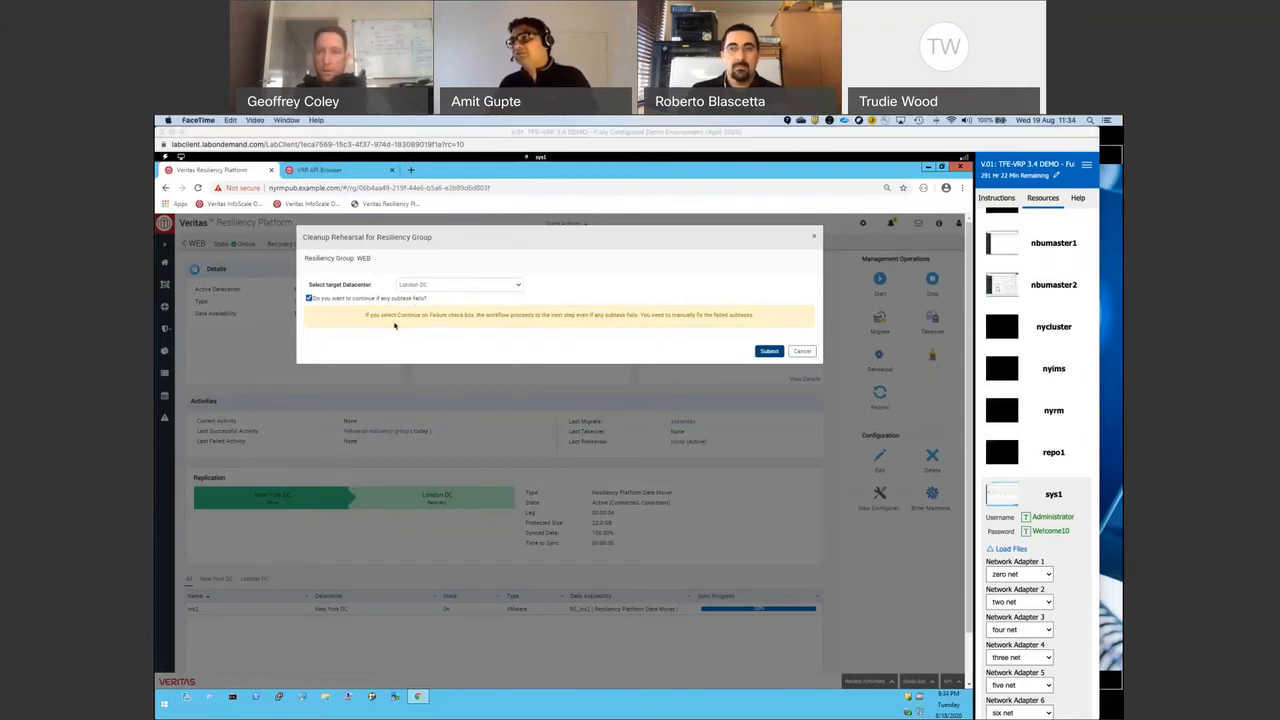
click(769, 353)
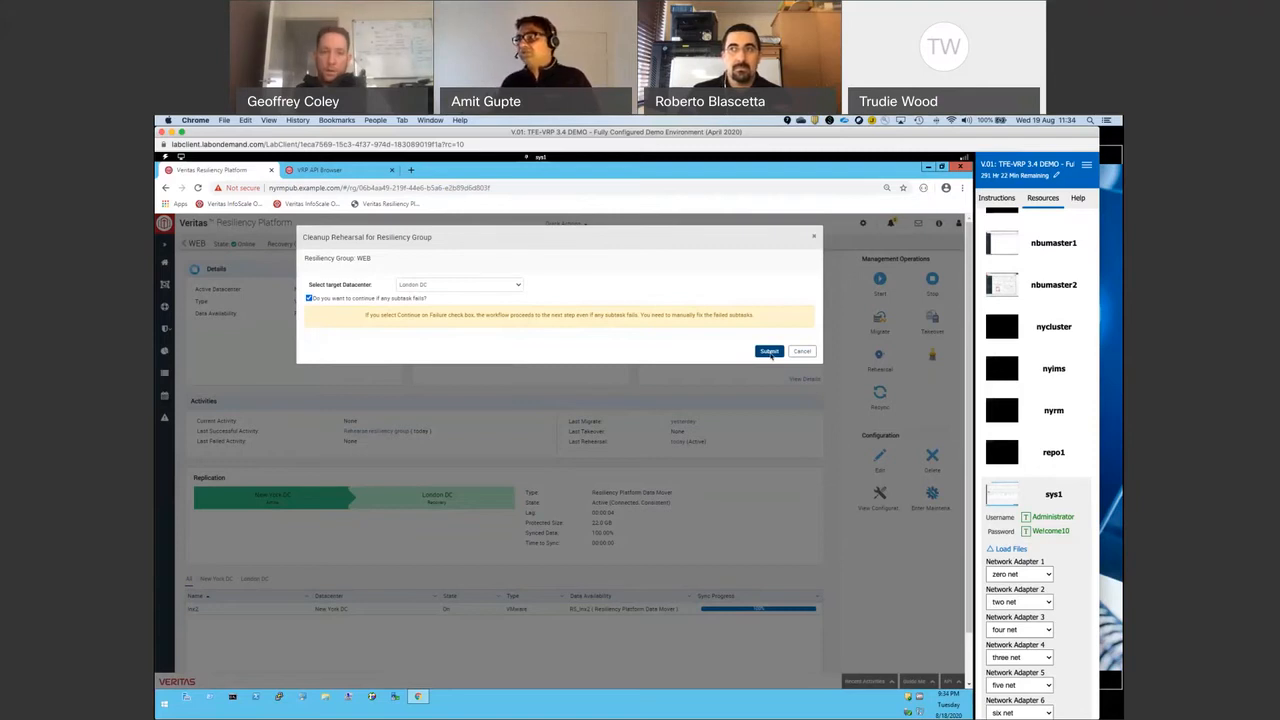
Submit the WEB rehearsal cleanup, accept the VMware Storage vMotion warnings, and open the operation's progress details.
click(769, 353)
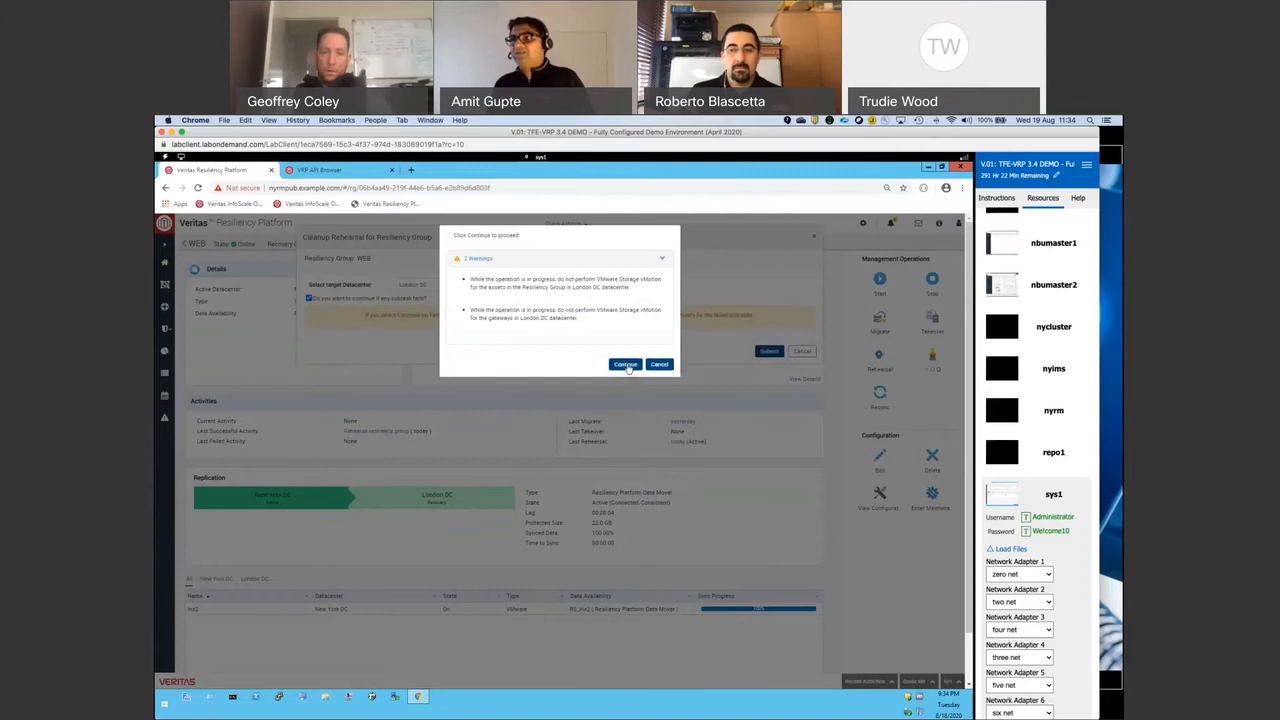
click(628, 368)
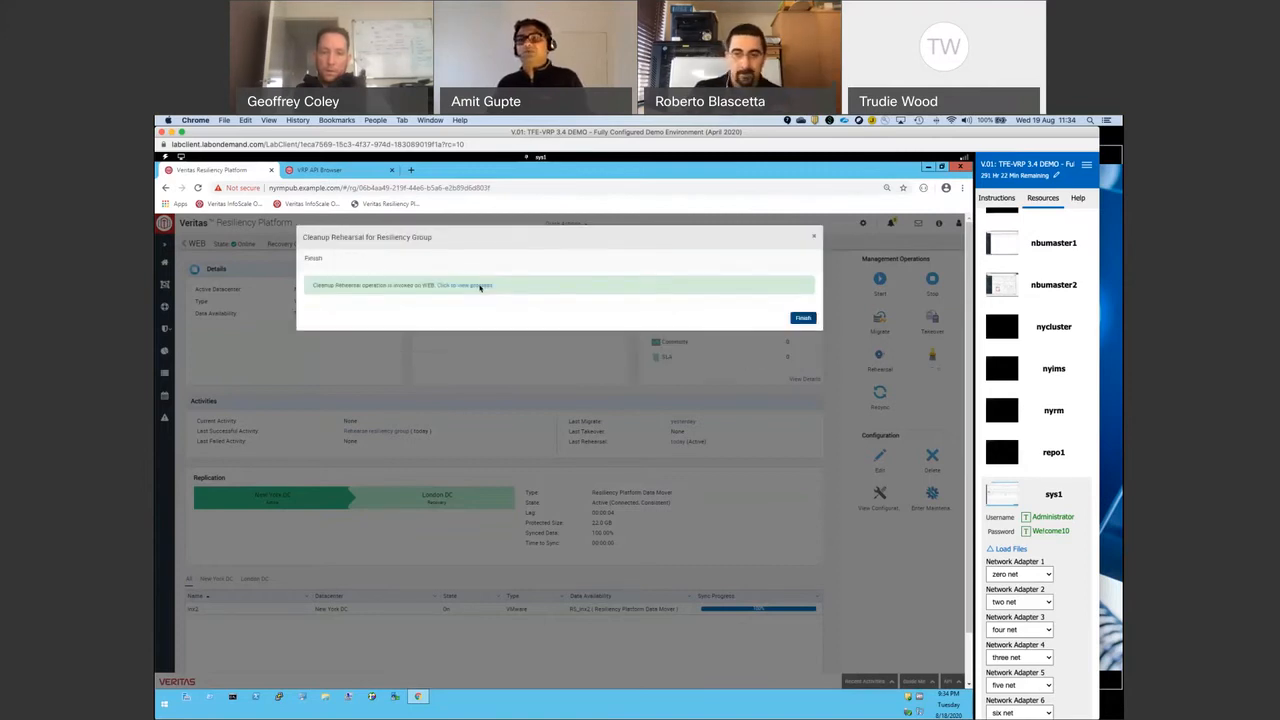
click(480, 287)
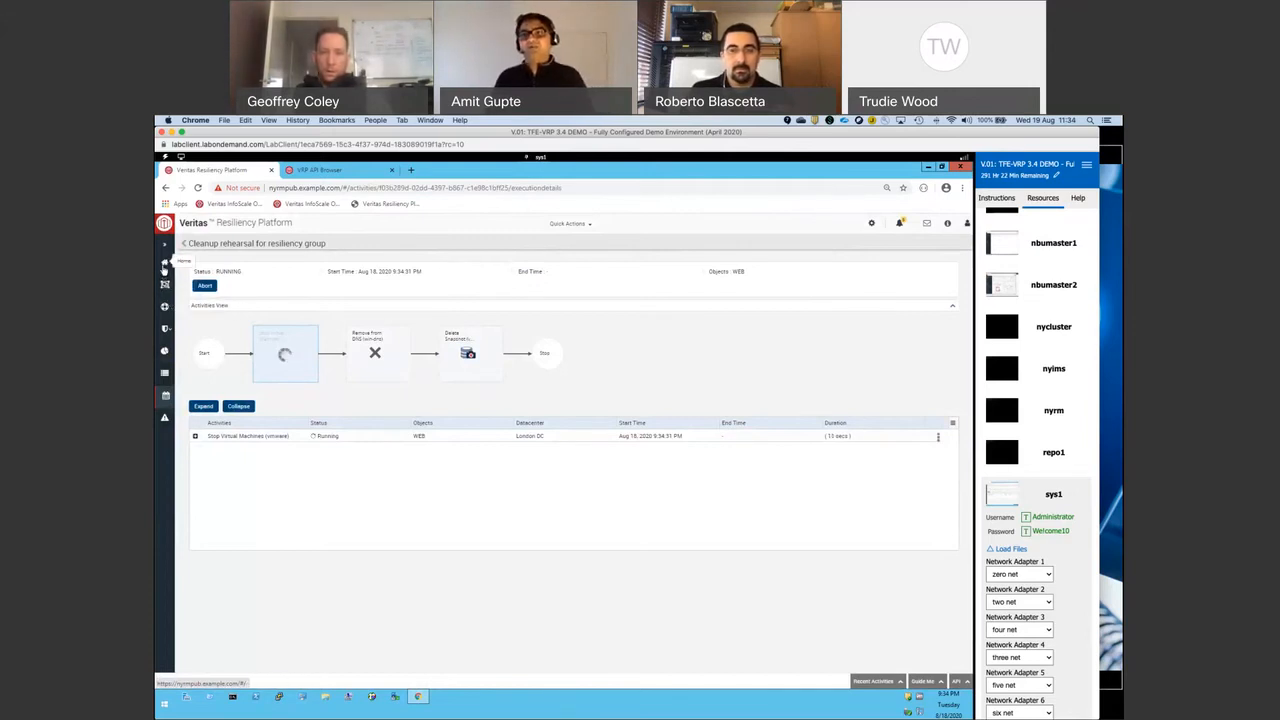
Return to the resiliency groups under Assets, review the NBIAVM group's backup images and virtual machines, and go back to the list.
click(164, 266)
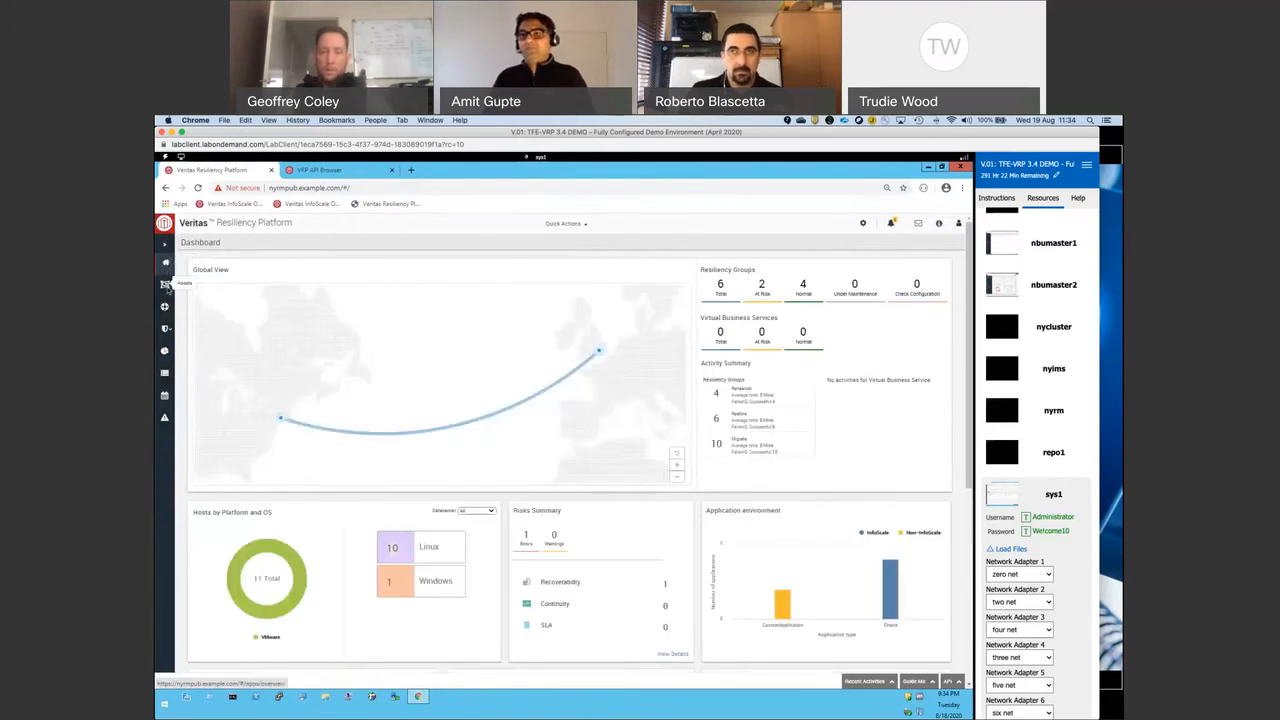
click(166, 284)
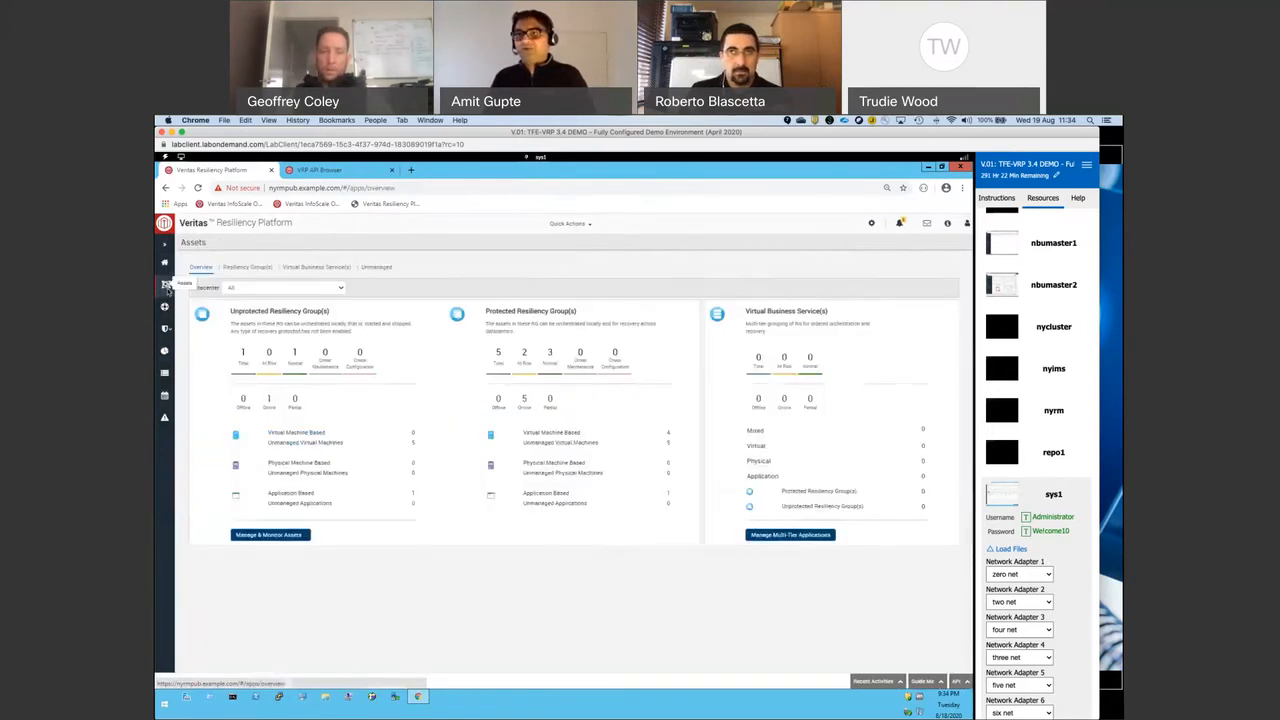
click(255, 268)
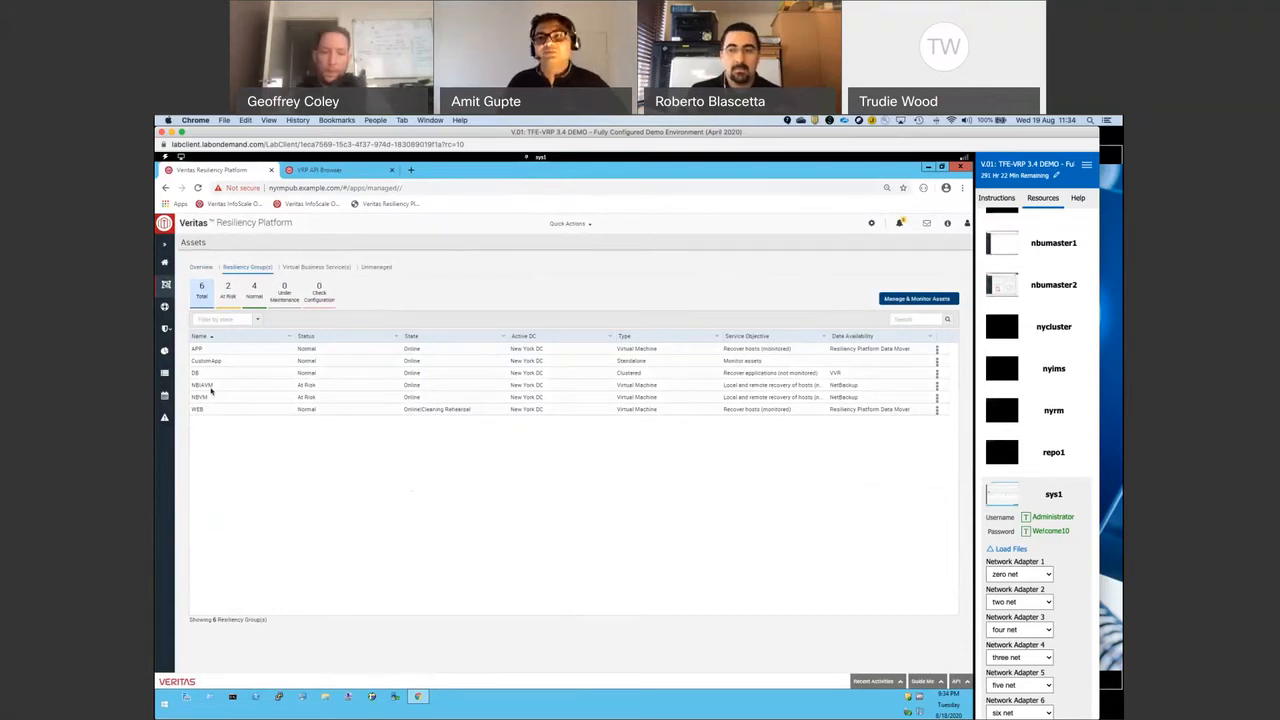
click(211, 390)
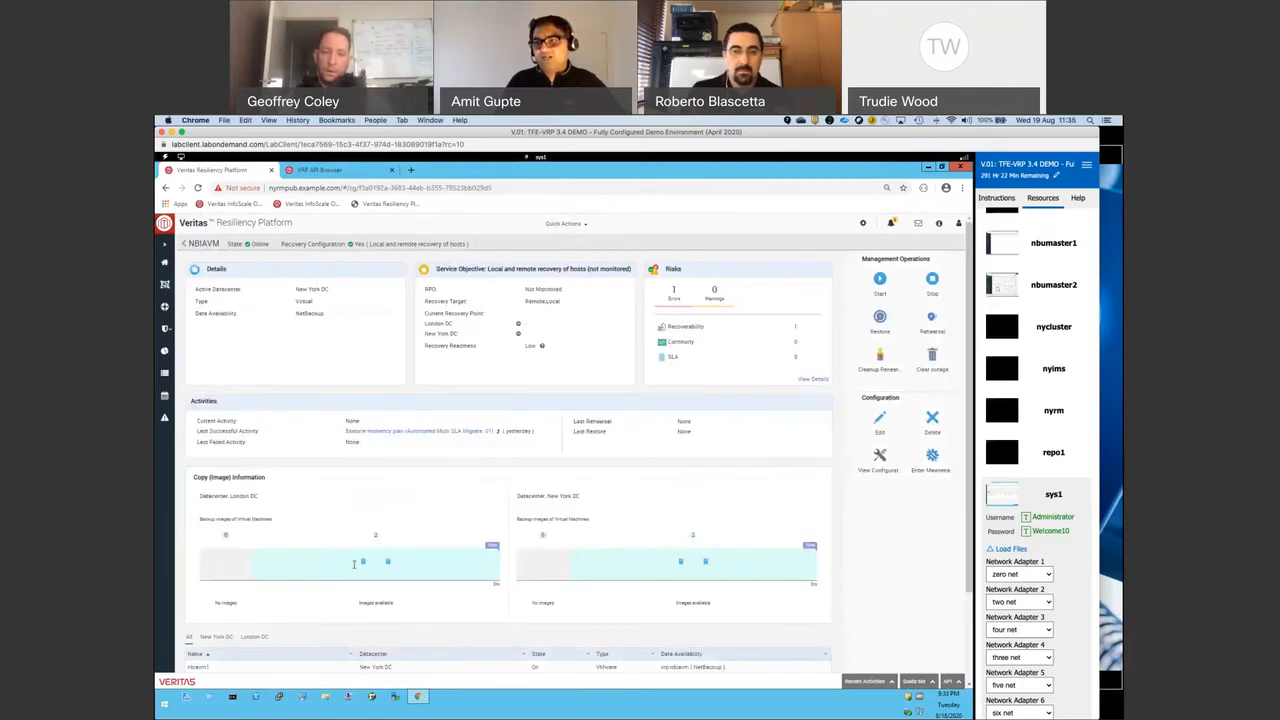
scroll(506, 618, down, 2)
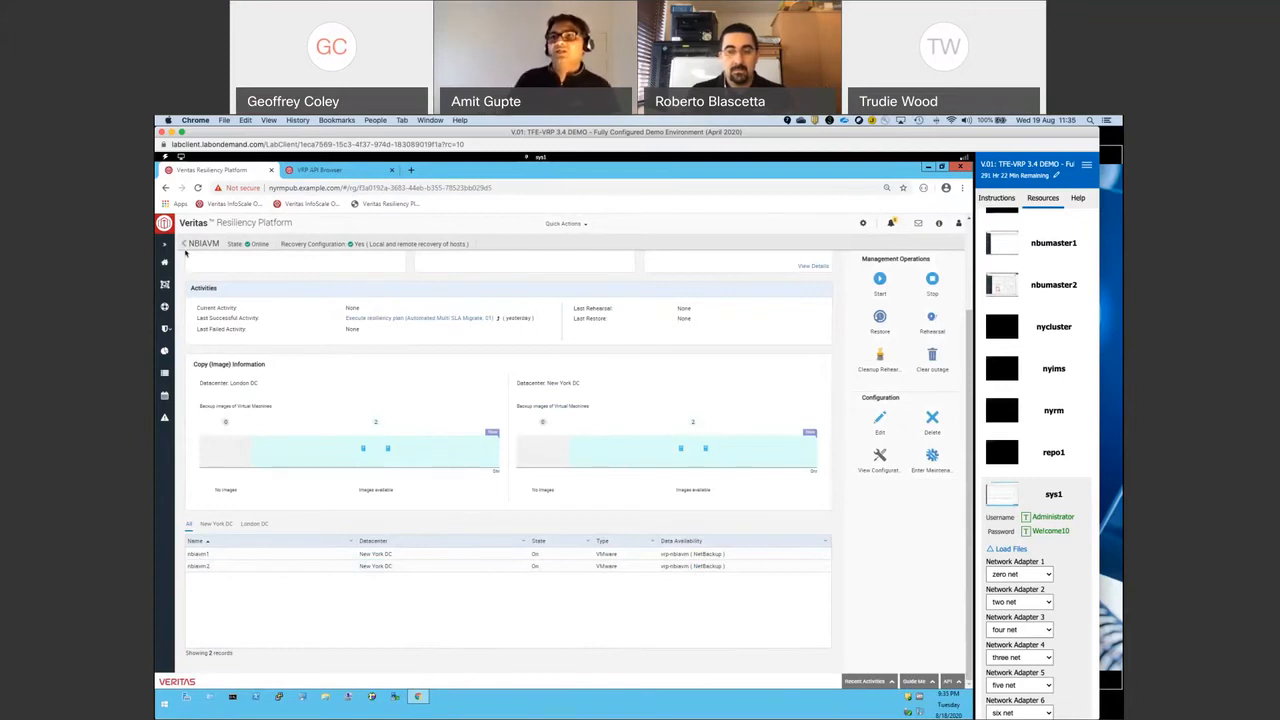
click(184, 244)
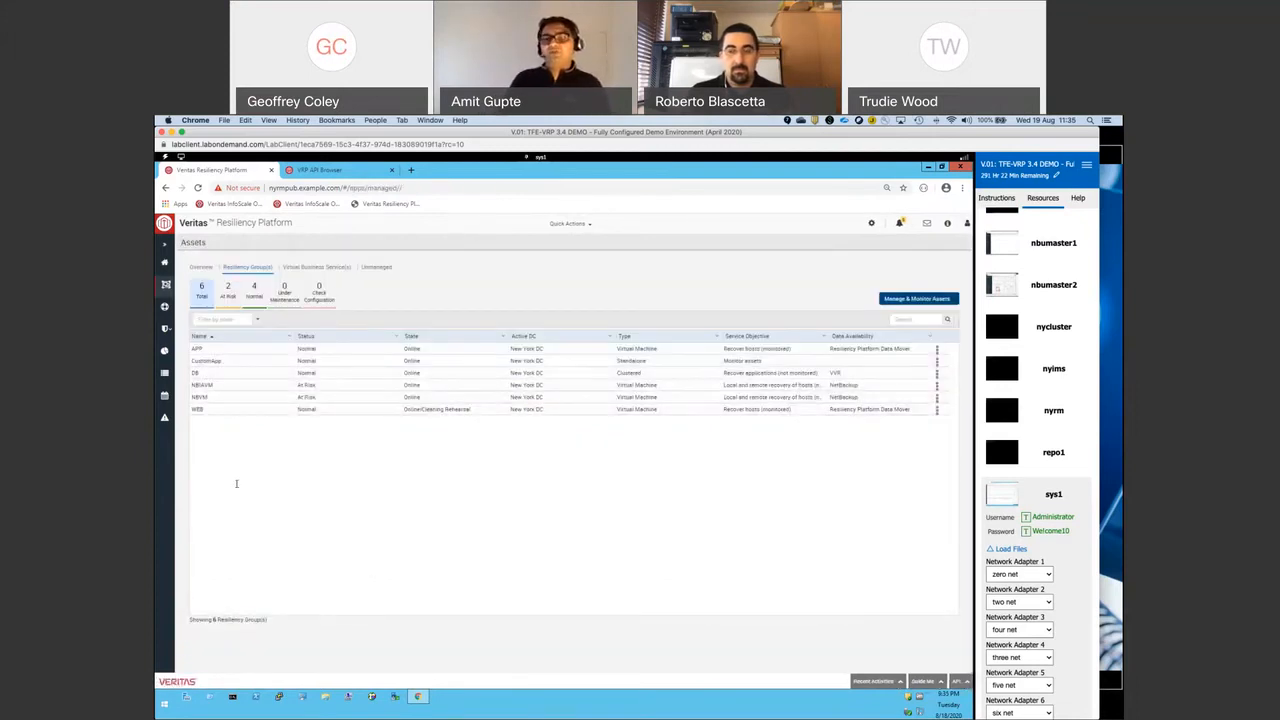
Start creating a virtual business service for multi-tier applications and add two tiers, Tier 1 and Tier 2.
click(316, 268)
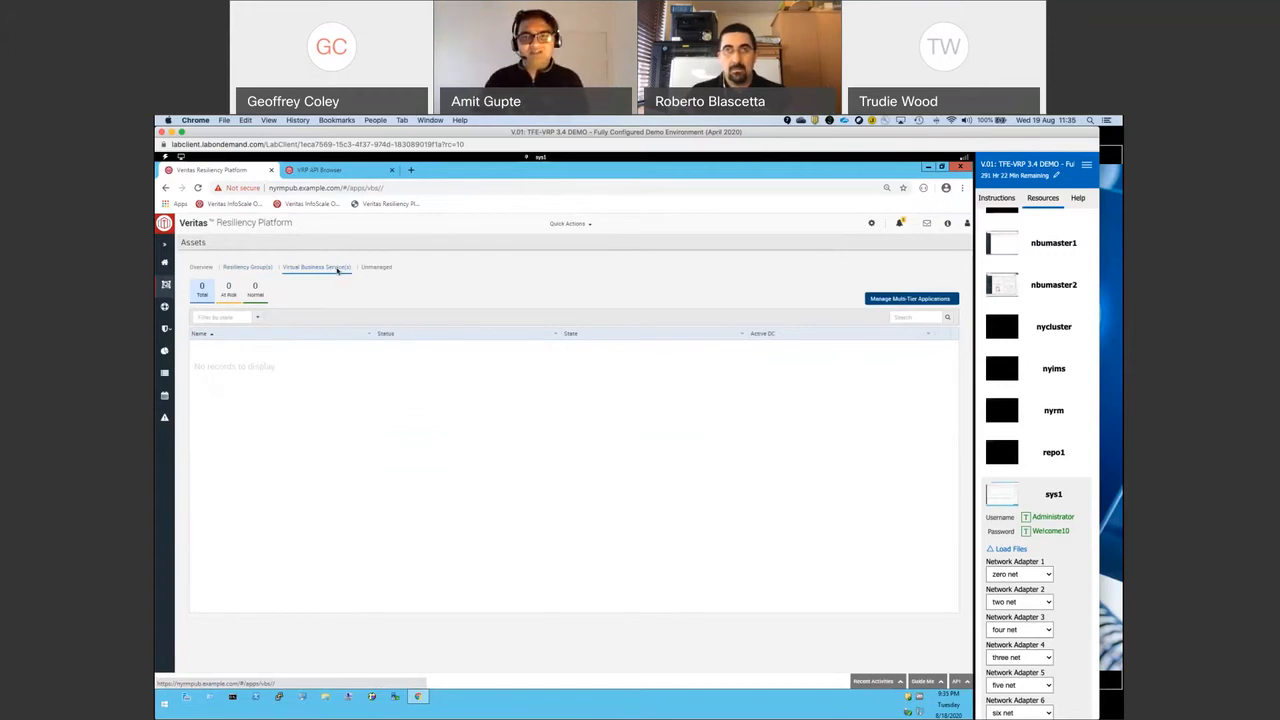
click(889, 299)
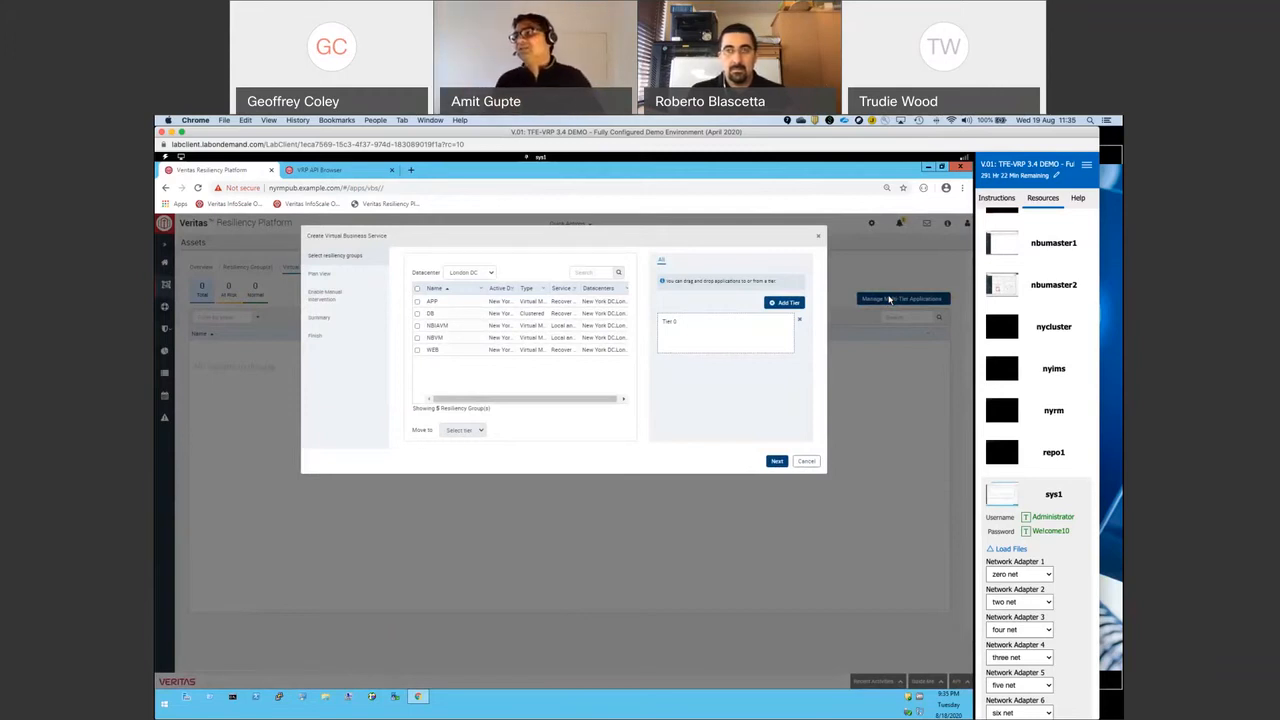
click(779, 303)
click(779, 303)
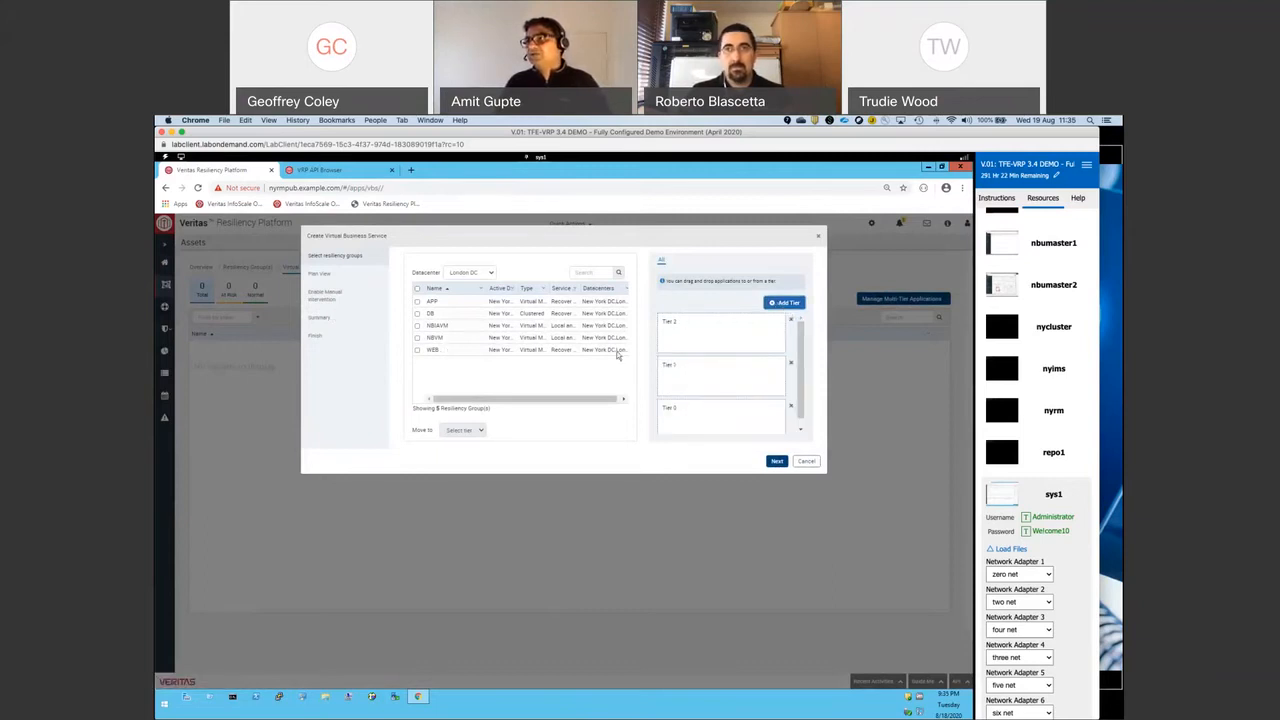
Assign the WEB resiliency group to Tier 2, APP to Tier 1, and both DB and NBVM to Tier 0.
drag(617, 355, 705, 338)
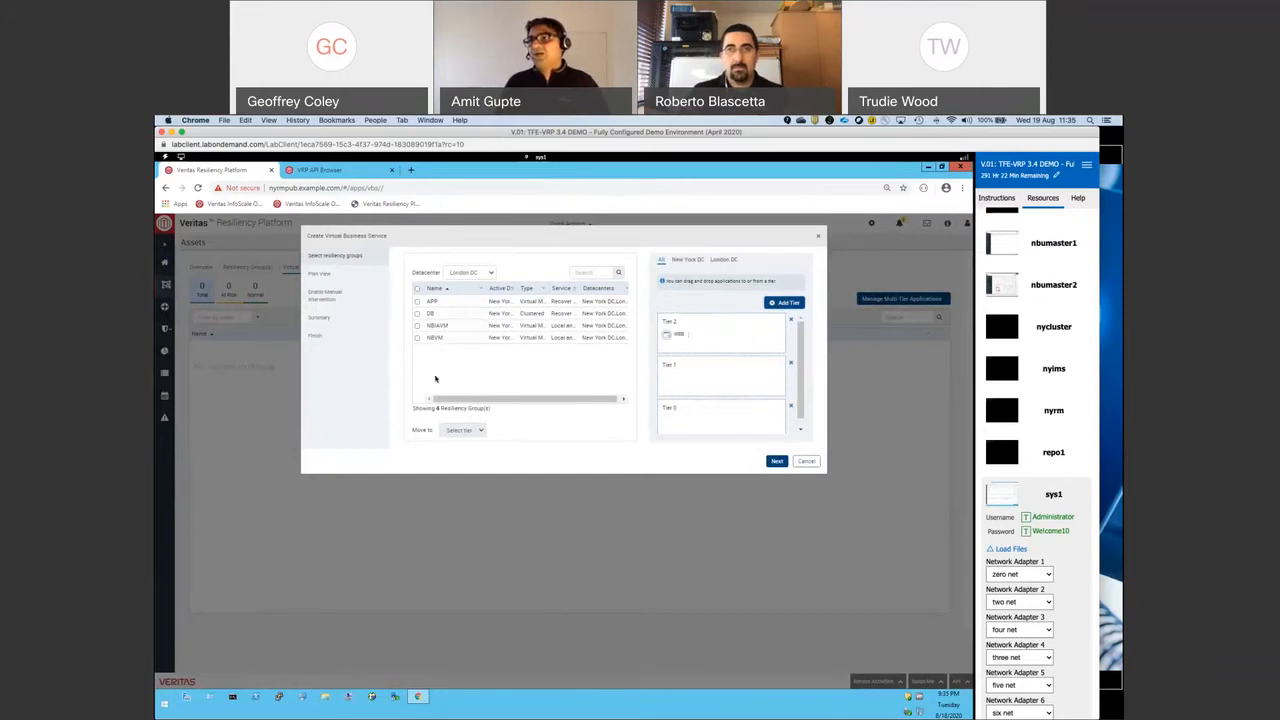
drag(432, 301, 682, 385)
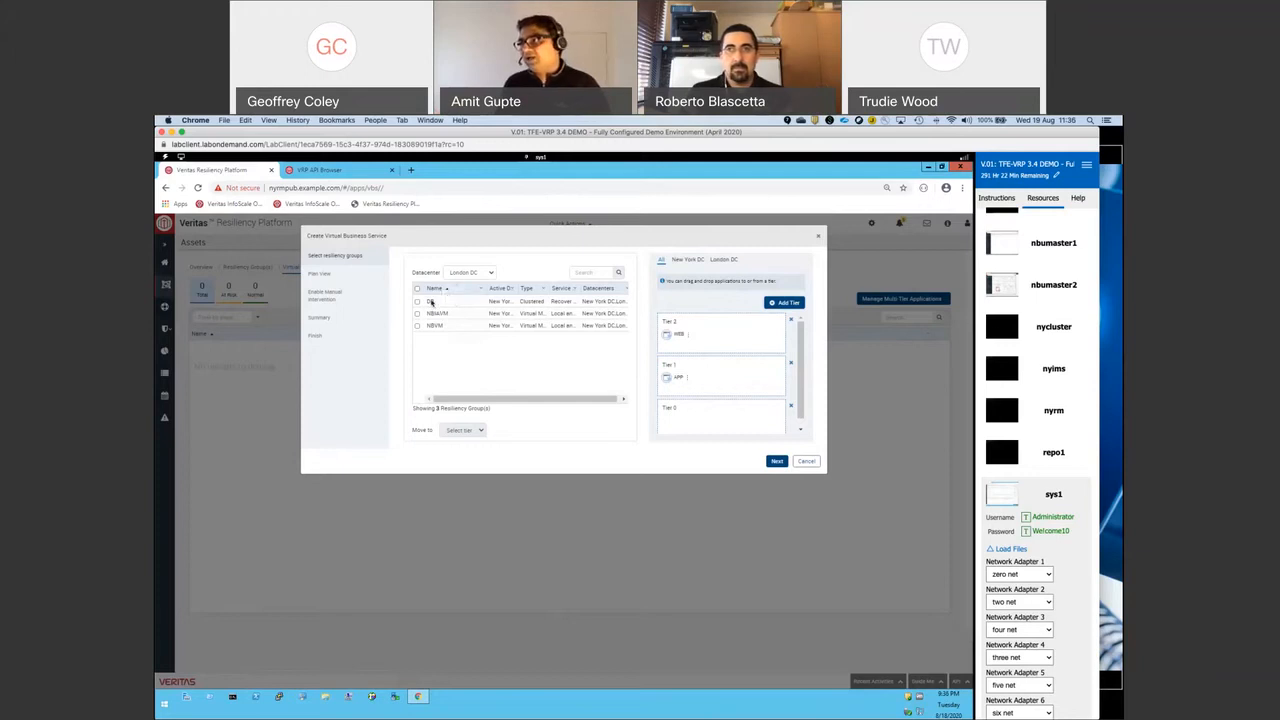
click(432, 302)
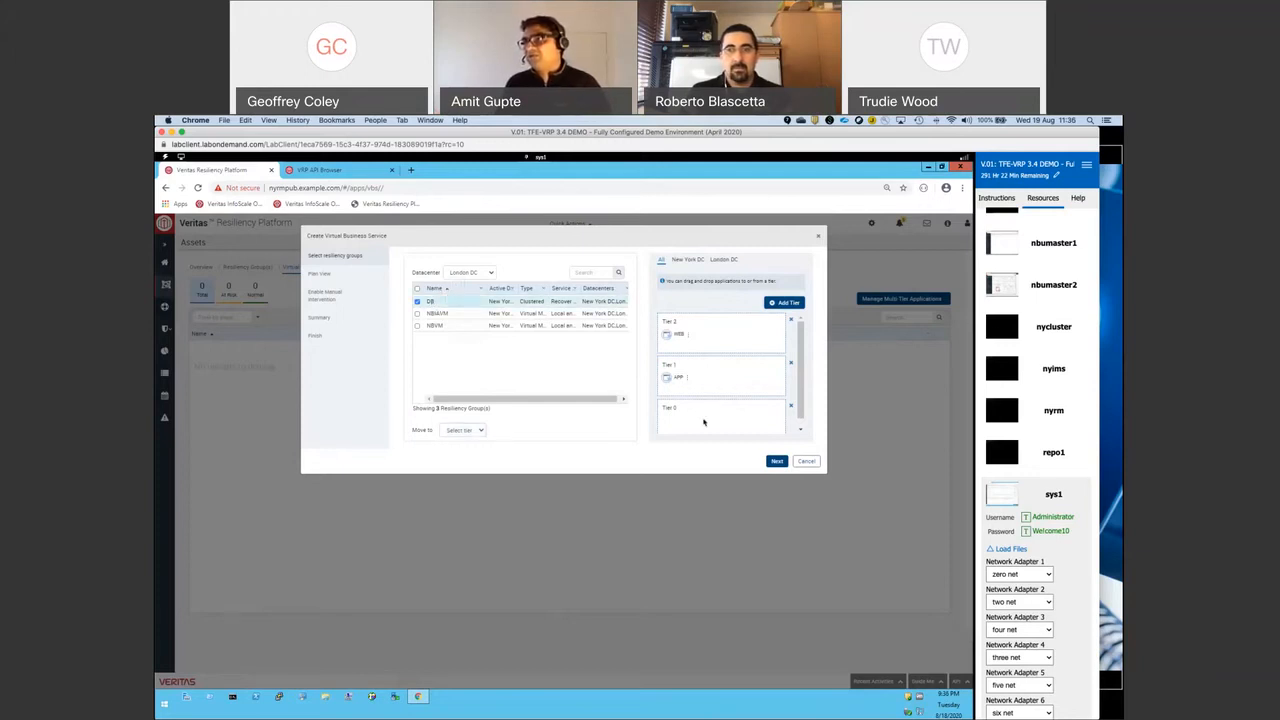
scroll(701, 421, down, 1)
drag(430, 306, 703, 417)
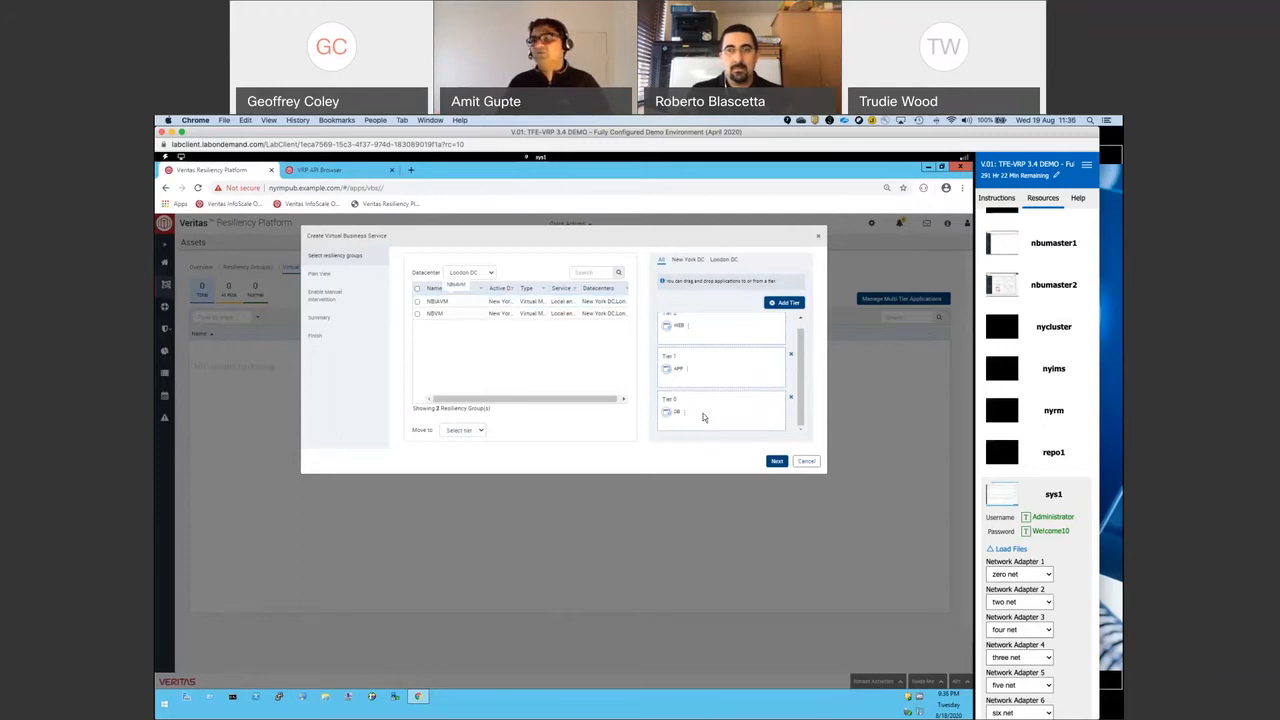
scroll(703, 417, up, 1)
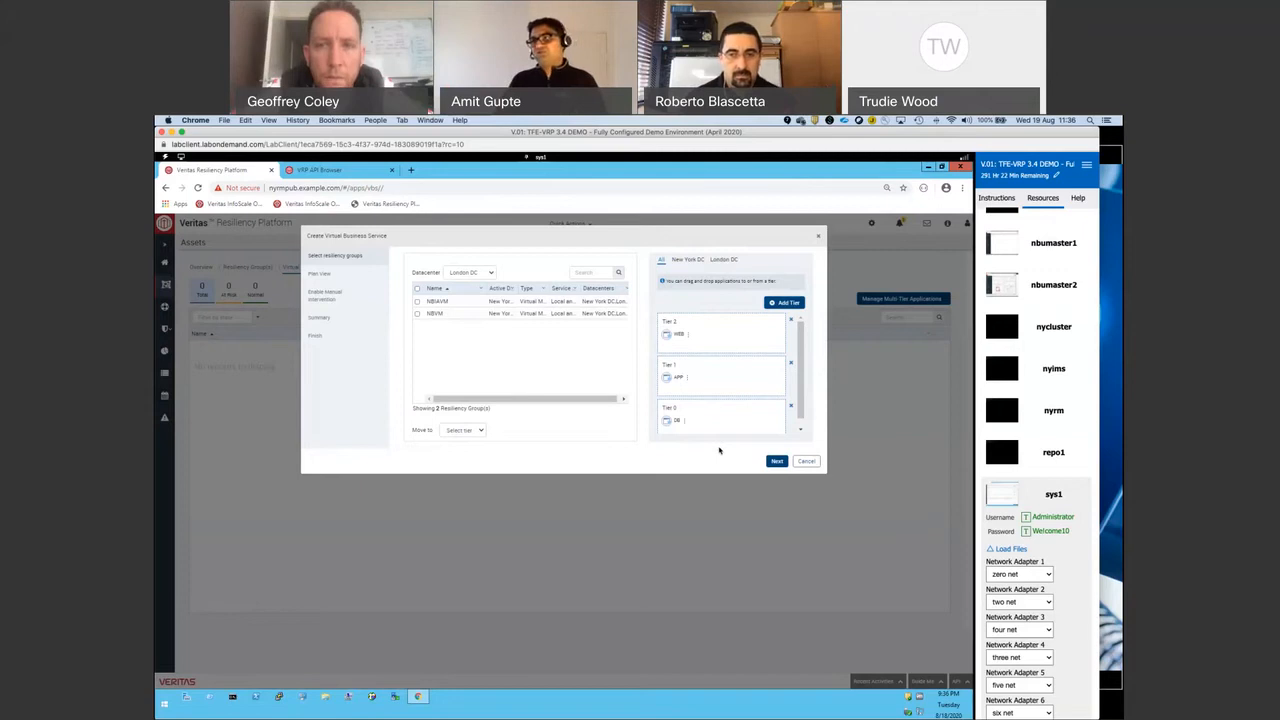
drag(434, 315, 704, 423)
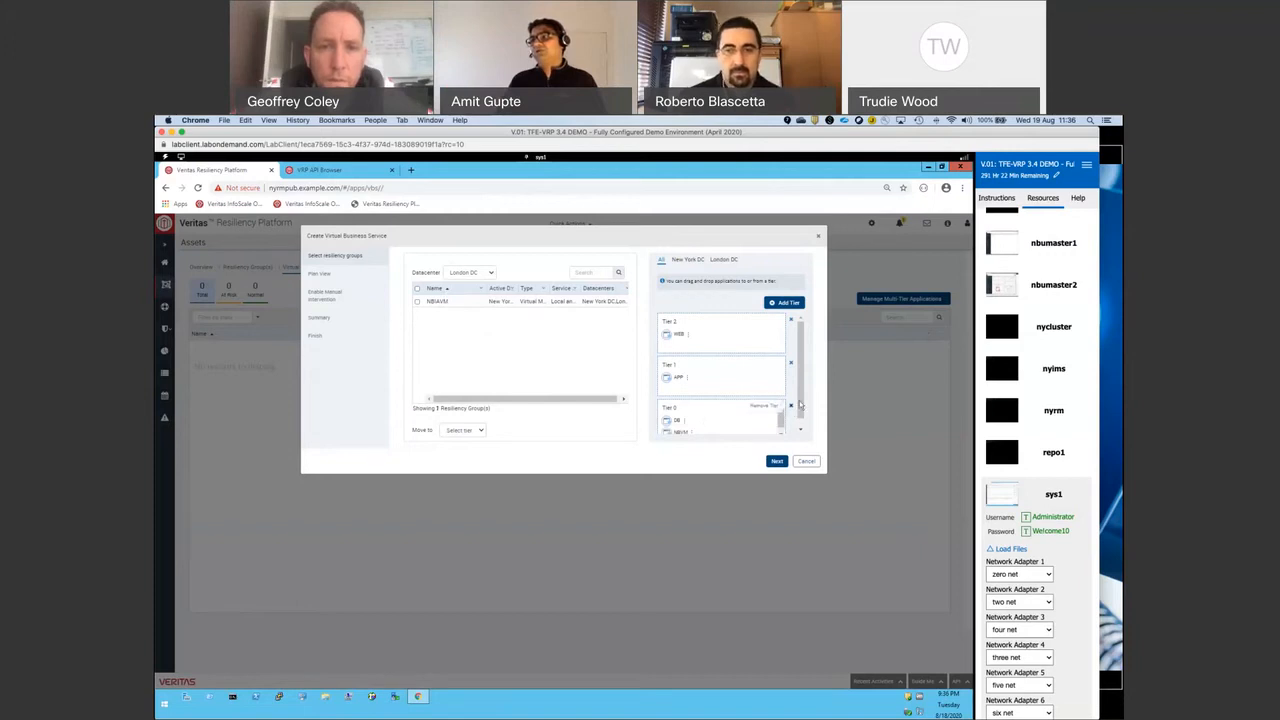
scroll(798, 414, down, 1)
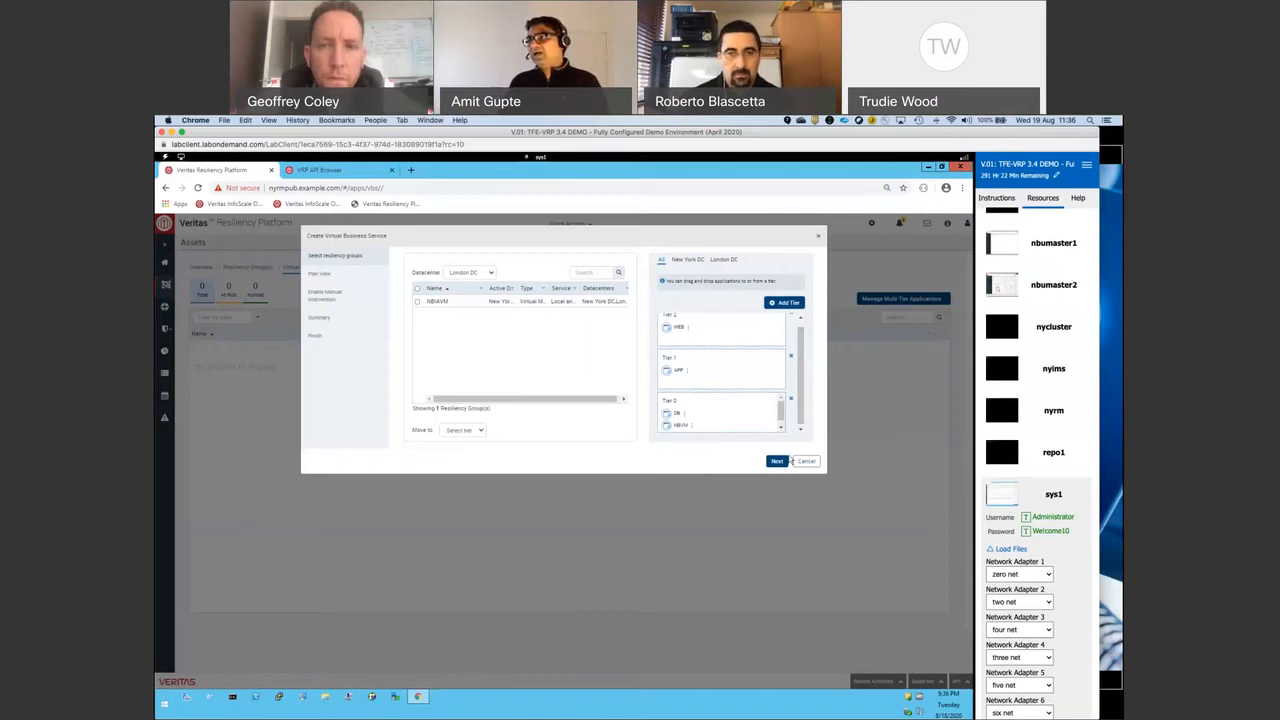
Examine the options available for the APP group in Tier 1 and the DB group in Tier 0, including moving between tiers.
click(688, 372)
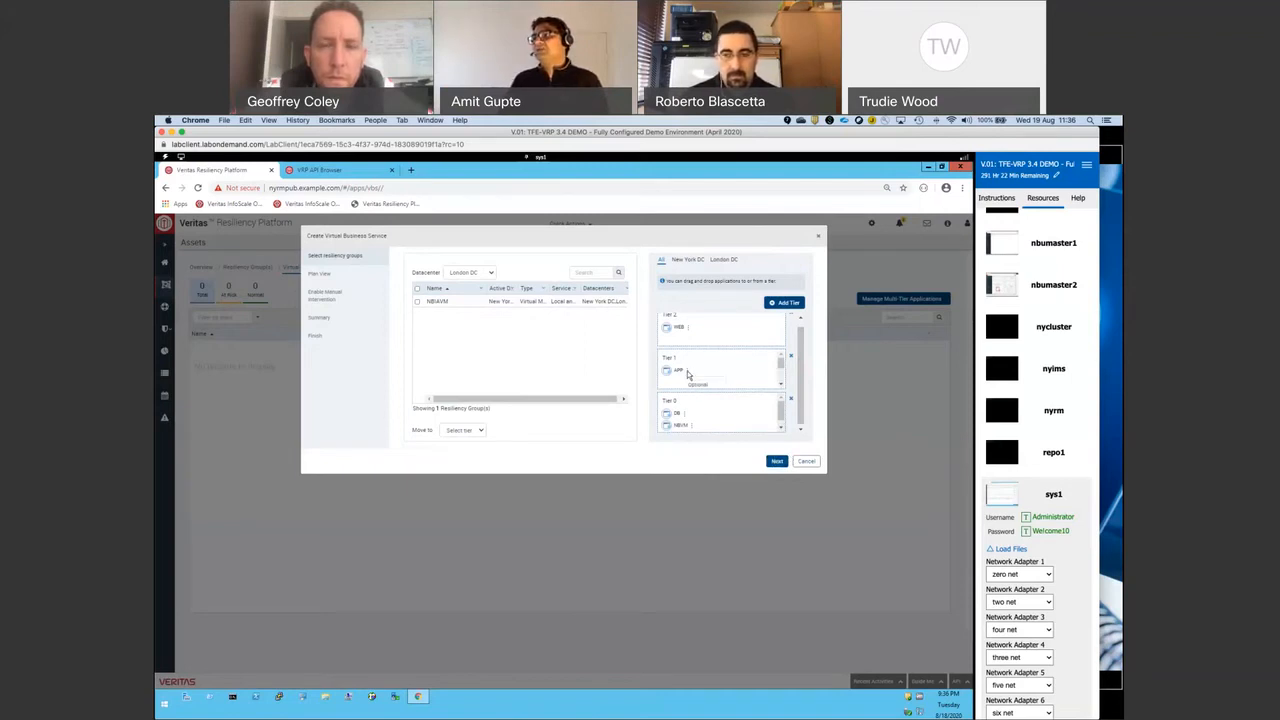
scroll(780, 371, down, 2)
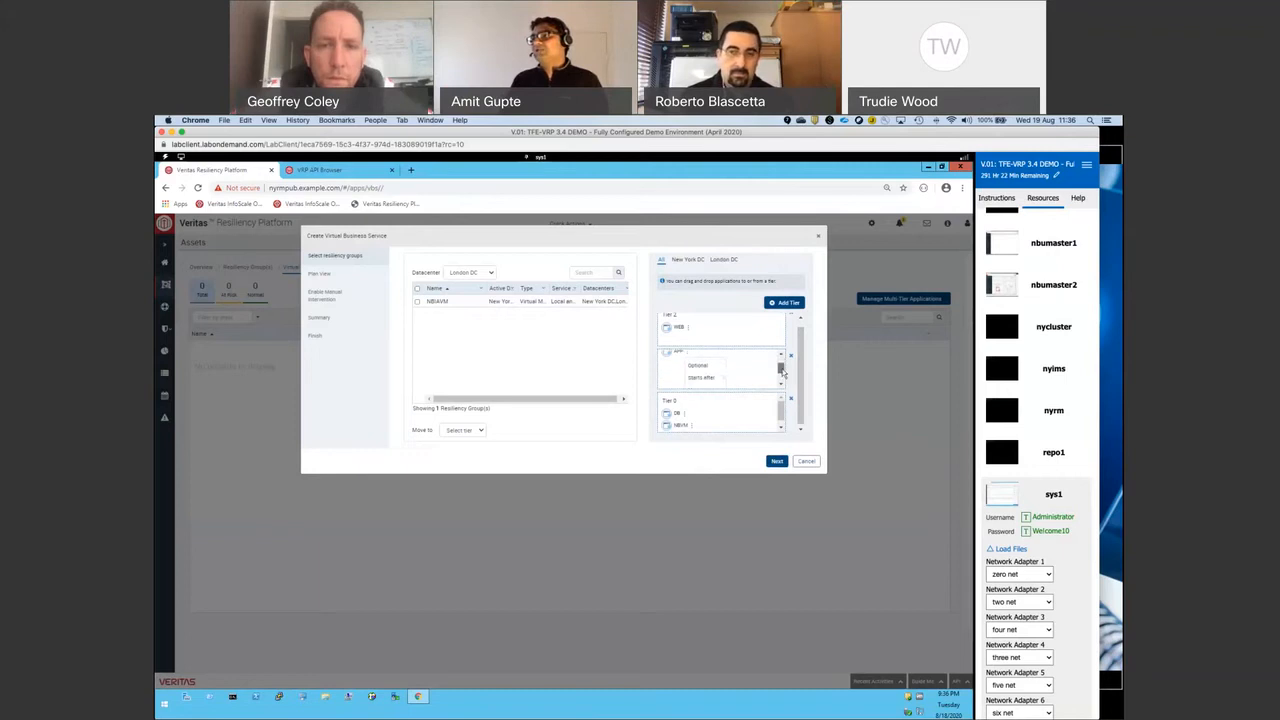
scroll(782, 371, down, 1)
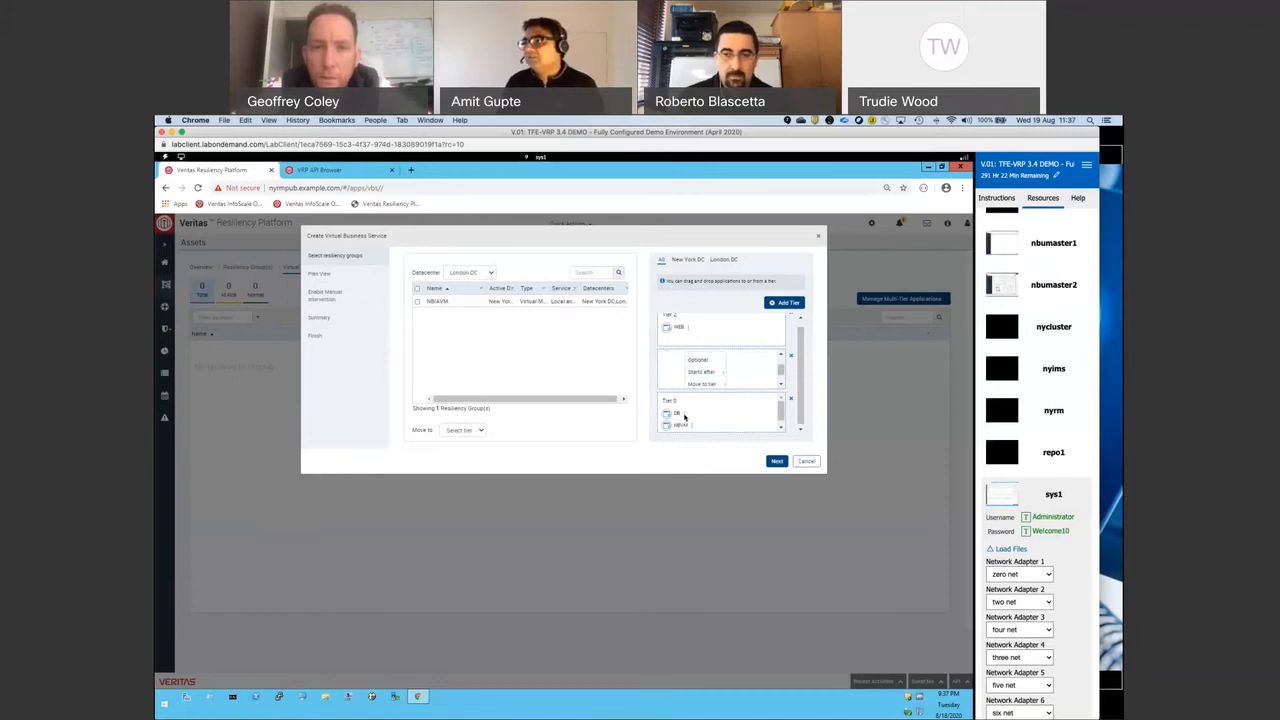
click(686, 415)
scroll(784, 418, down, 1)
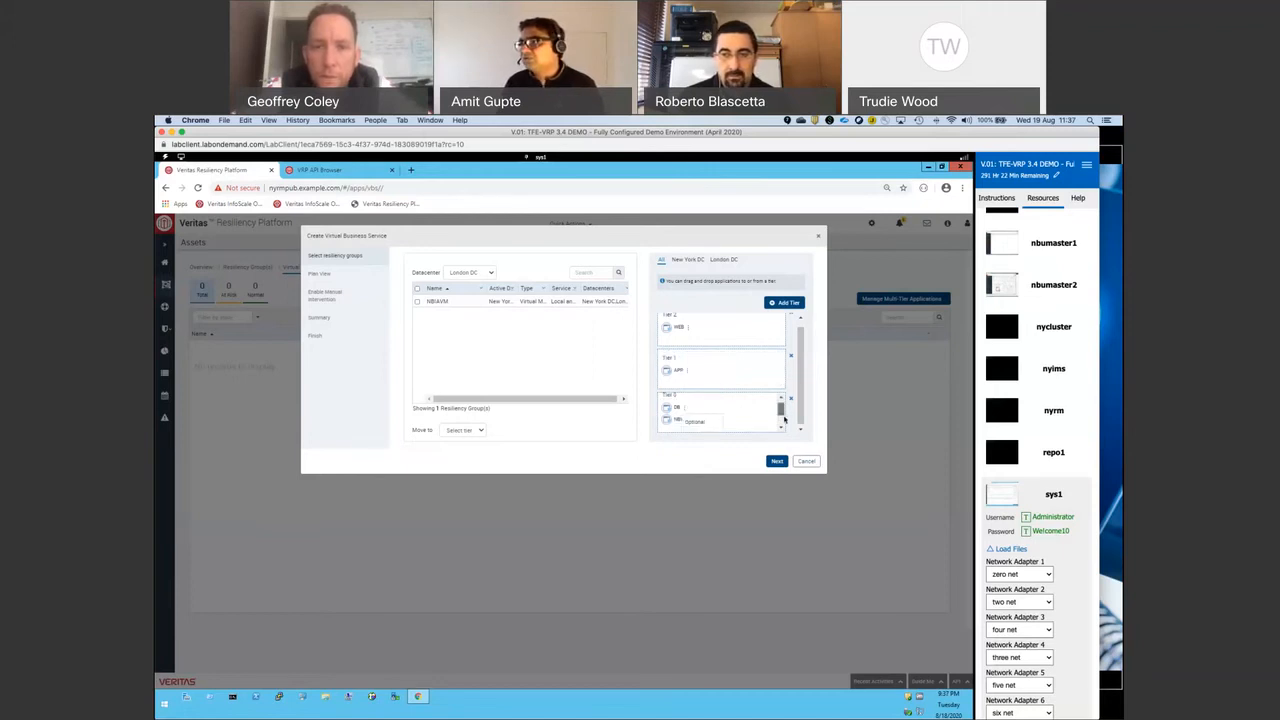
scroll(784, 418, down, 1)
mouse_move(701, 414)
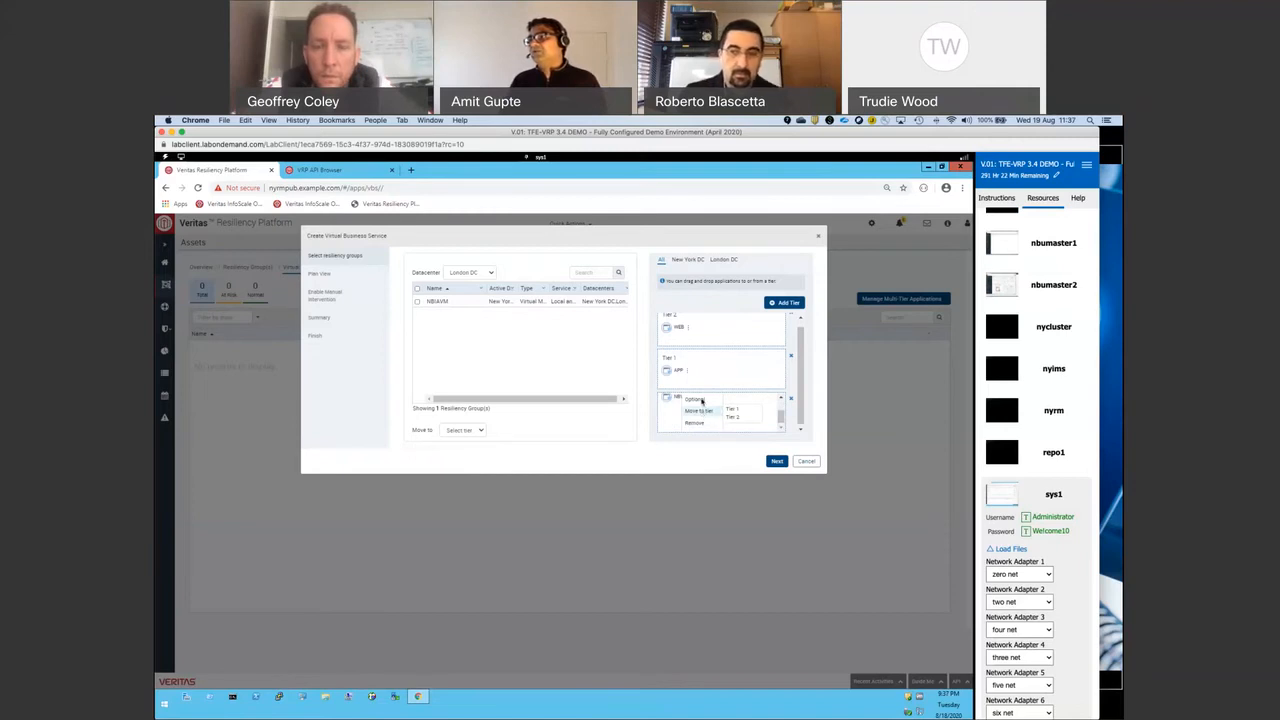
scroll(781, 412, up, 1)
drag(783, 413, 782, 427)
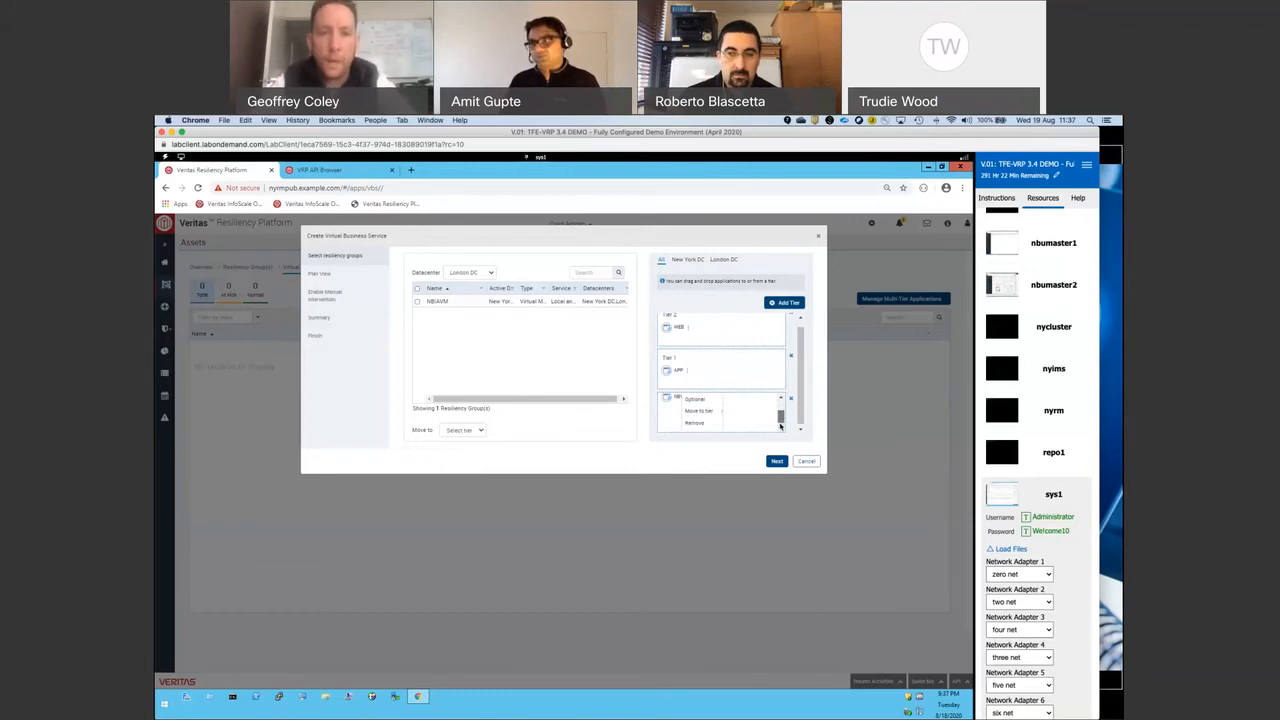
click(760, 424)
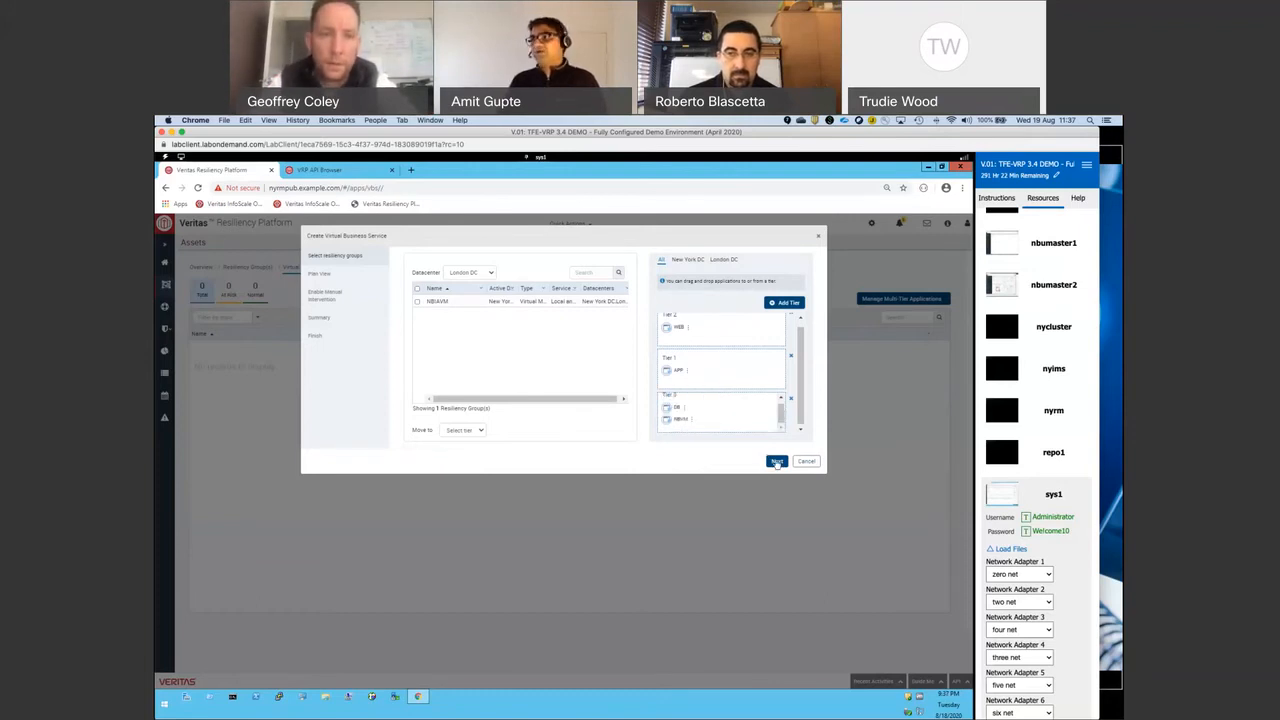
Continue to the plan view and review the start order and stop order of the tiers for New York DC.
click(777, 461)
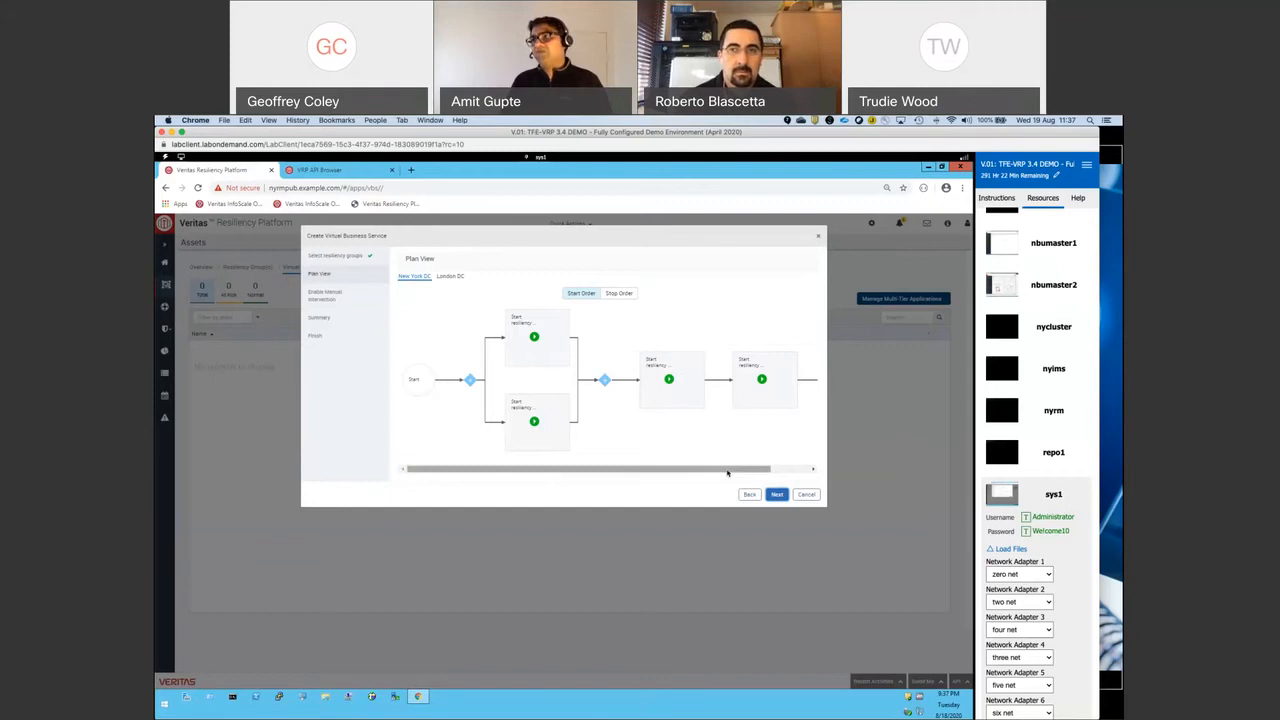
drag(727, 473, 765, 472)
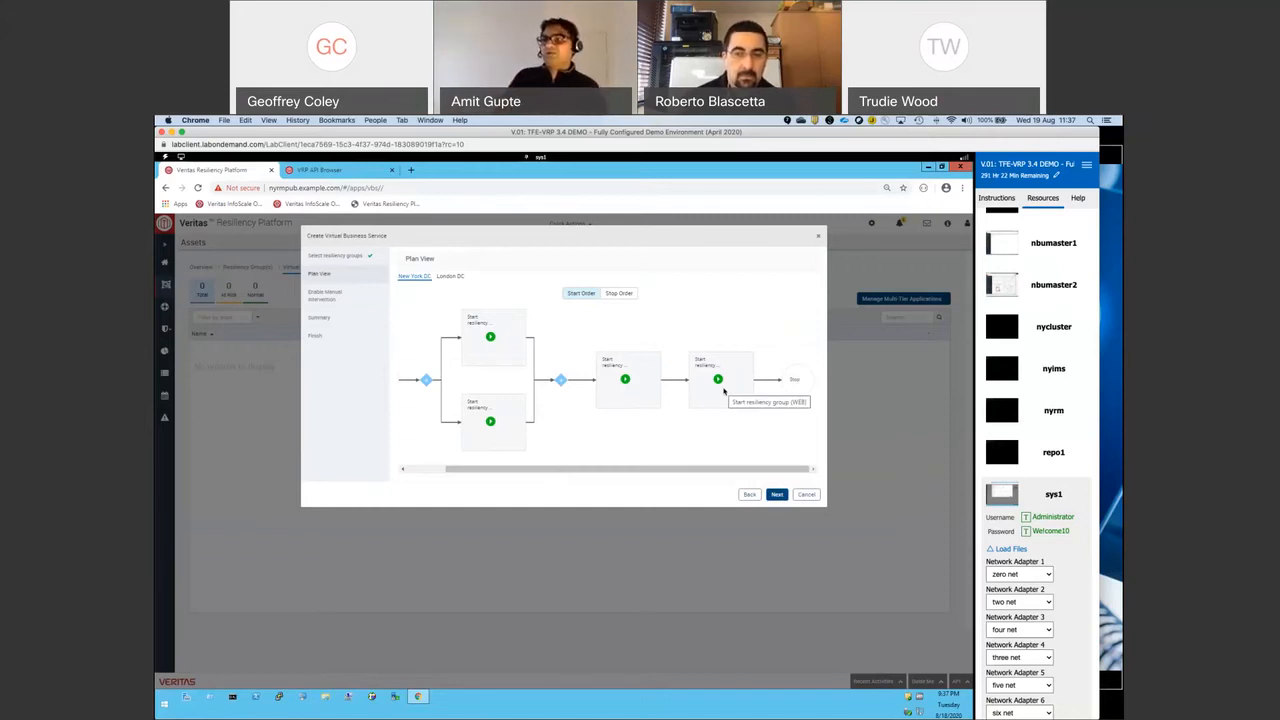
click(619, 293)
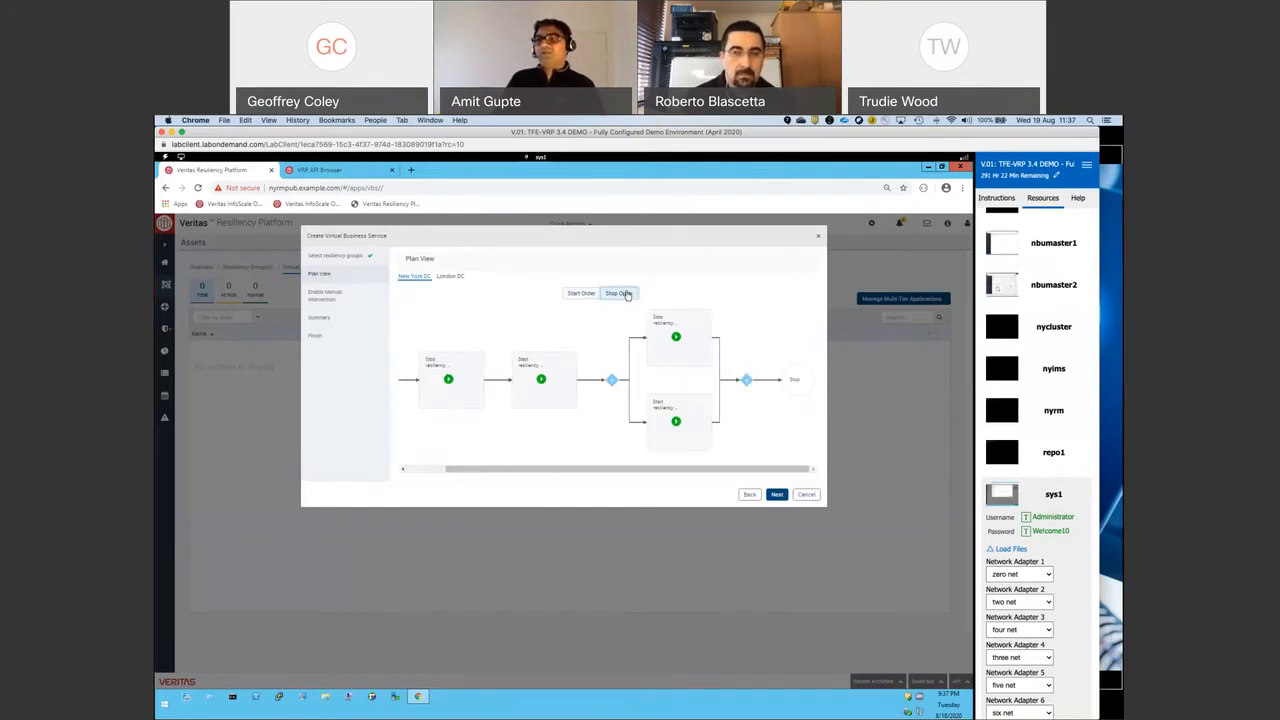
drag(463, 470, 425, 478)
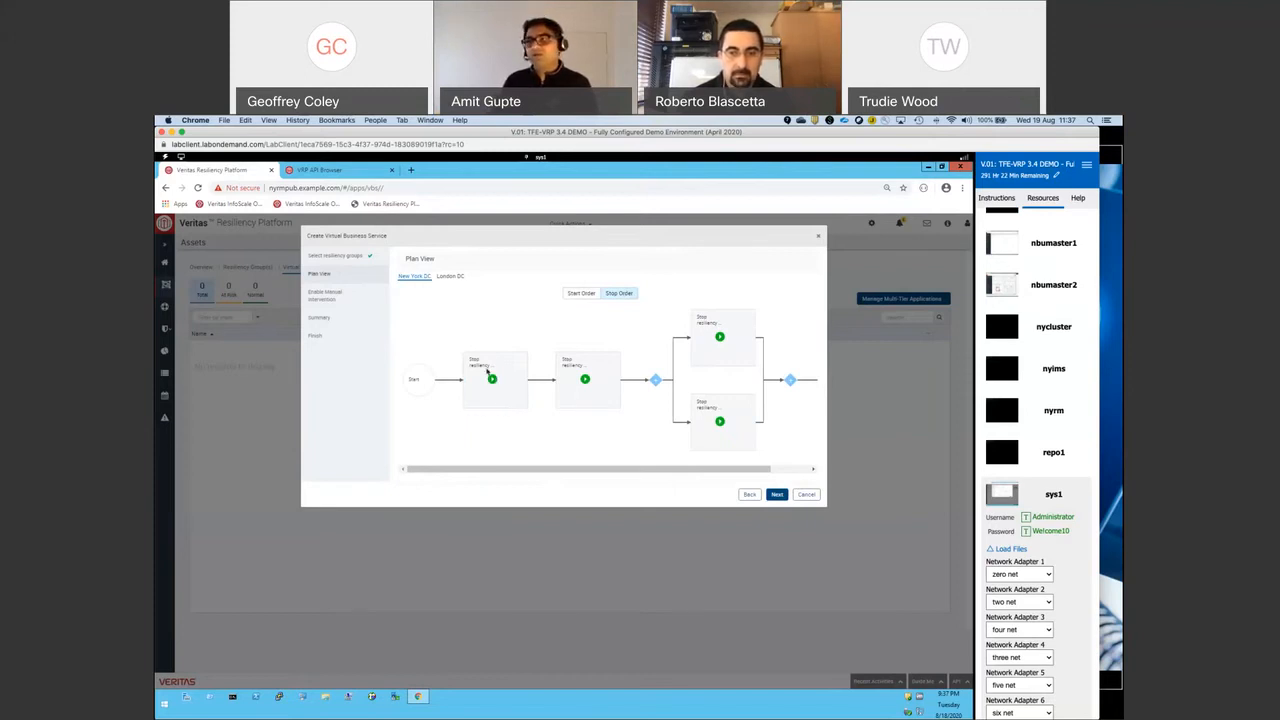
scroll(530, 395, right, 2)
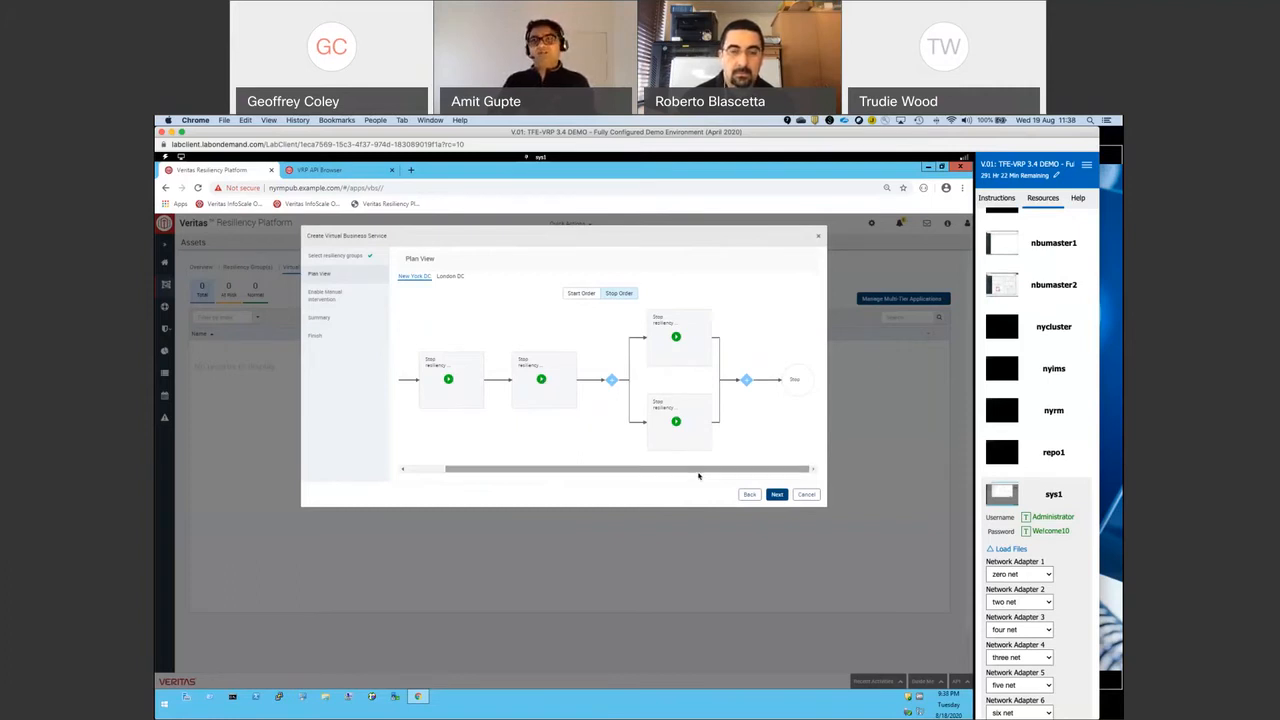
Continue to the manual intervention options, try Before stopping workloads, and proceed to the summary with every intervention disabled.
click(777, 495)
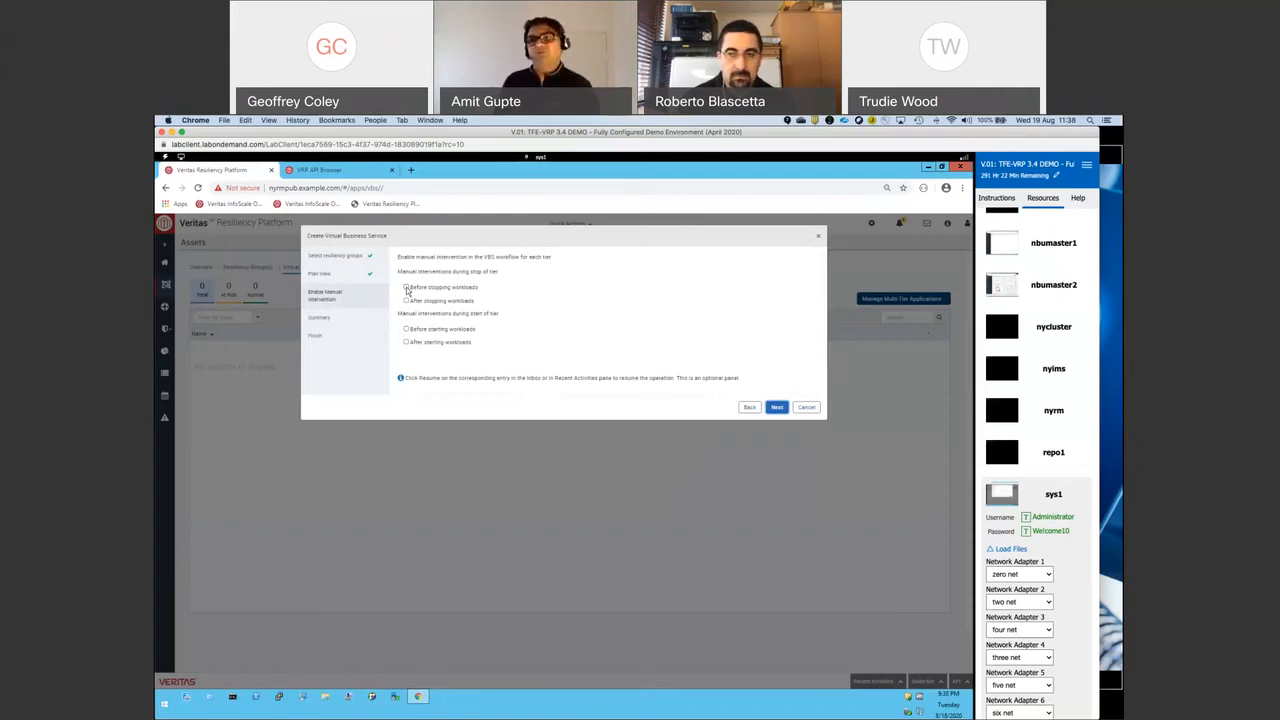
click(406, 288)
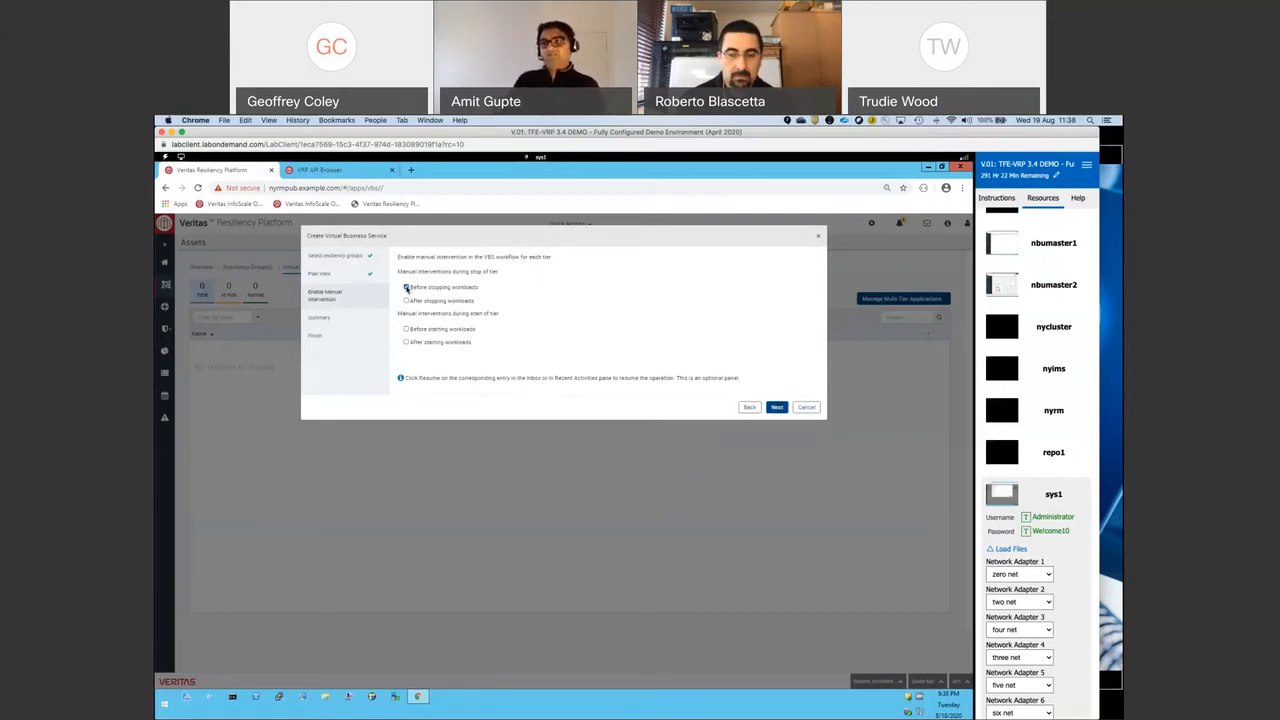
click(406, 287)
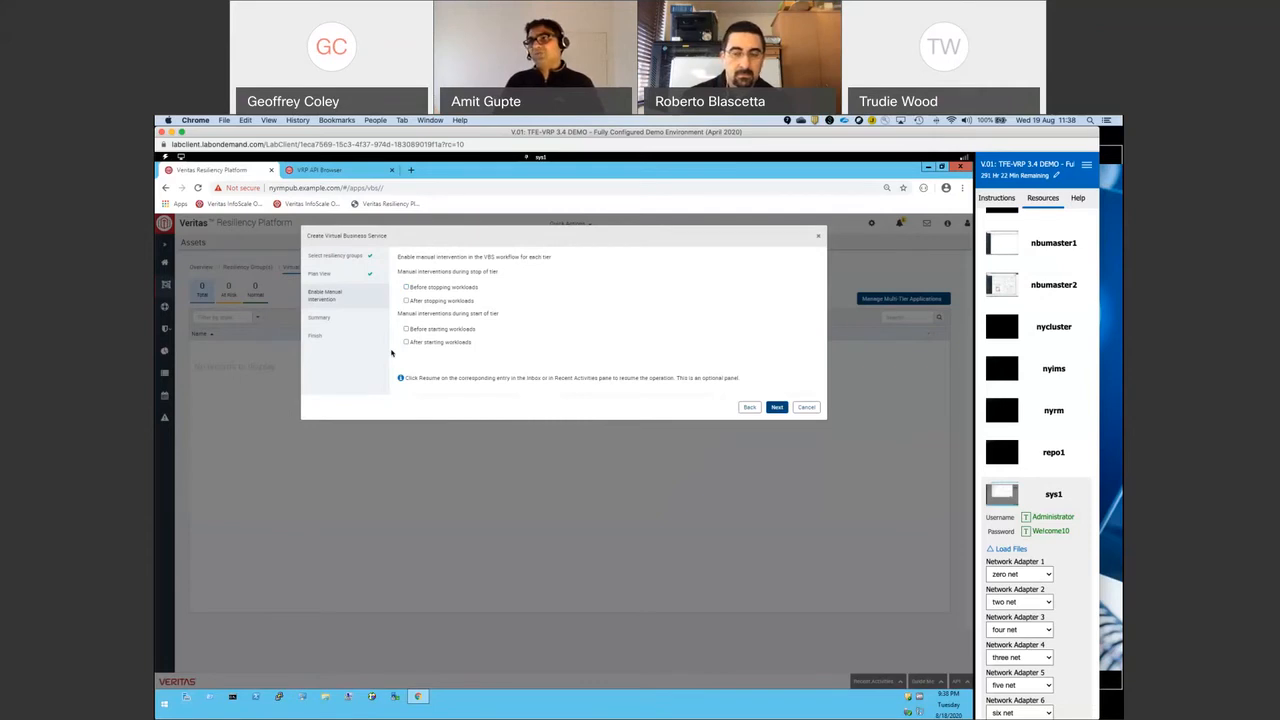
click(777, 407)
Name the virtual business service ERP System, submit it and finish the creation wizard.
click(543, 438)
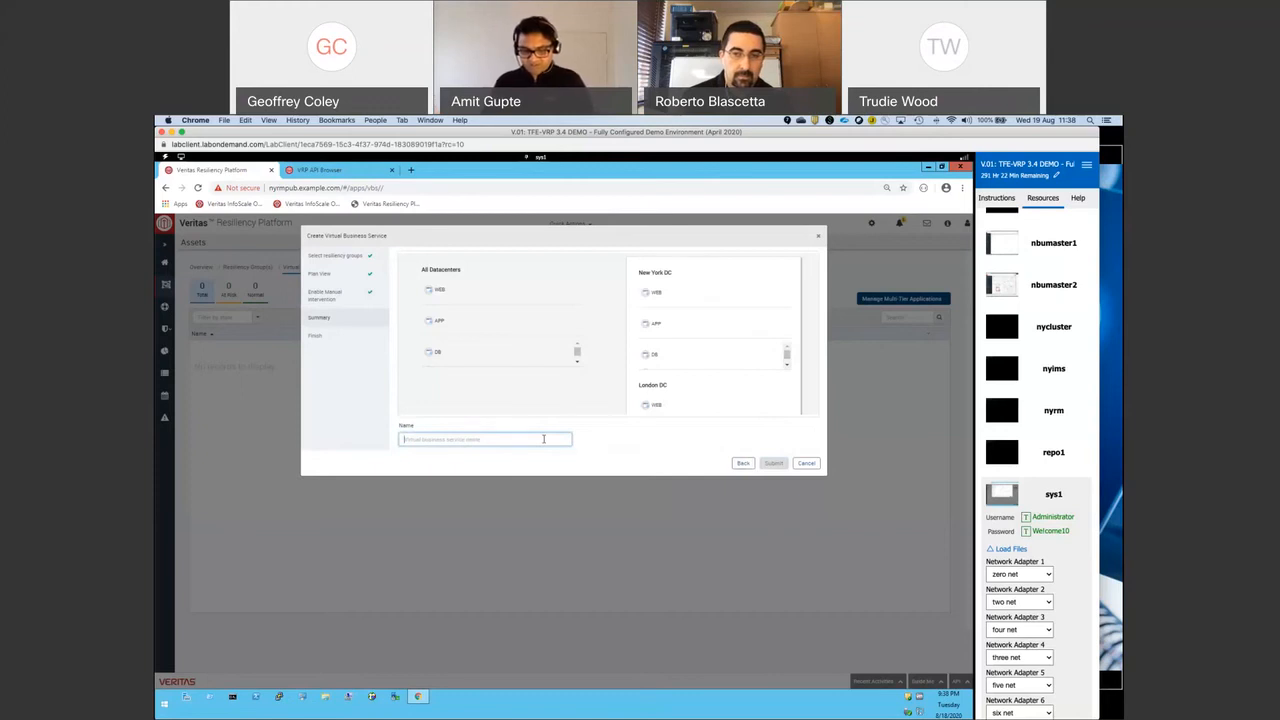
text(B)
text(RP System)
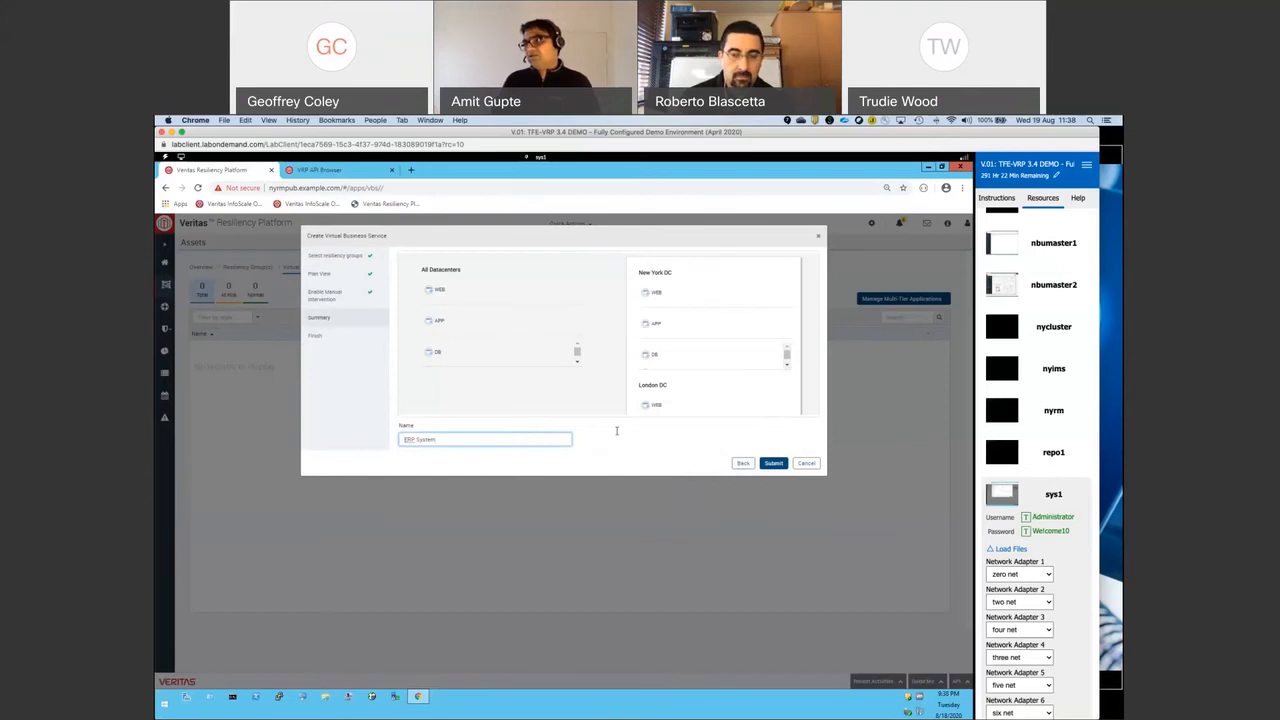
click(772, 464)
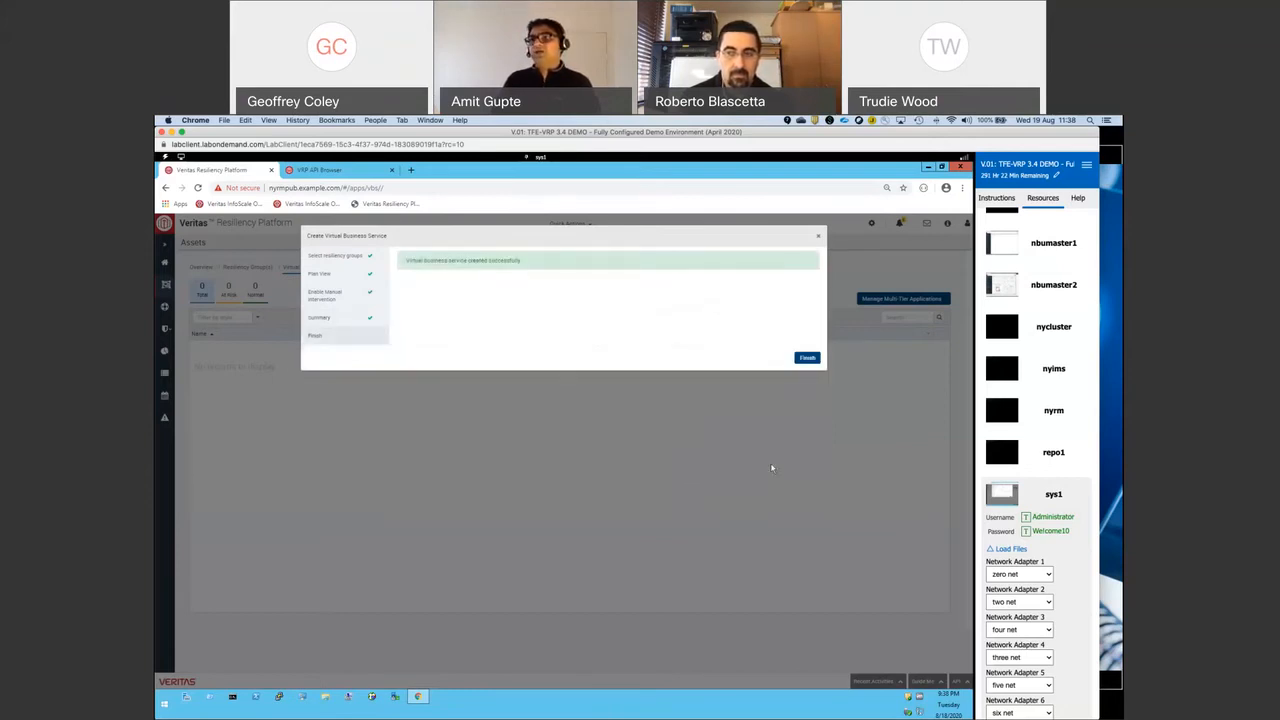
click(808, 358)
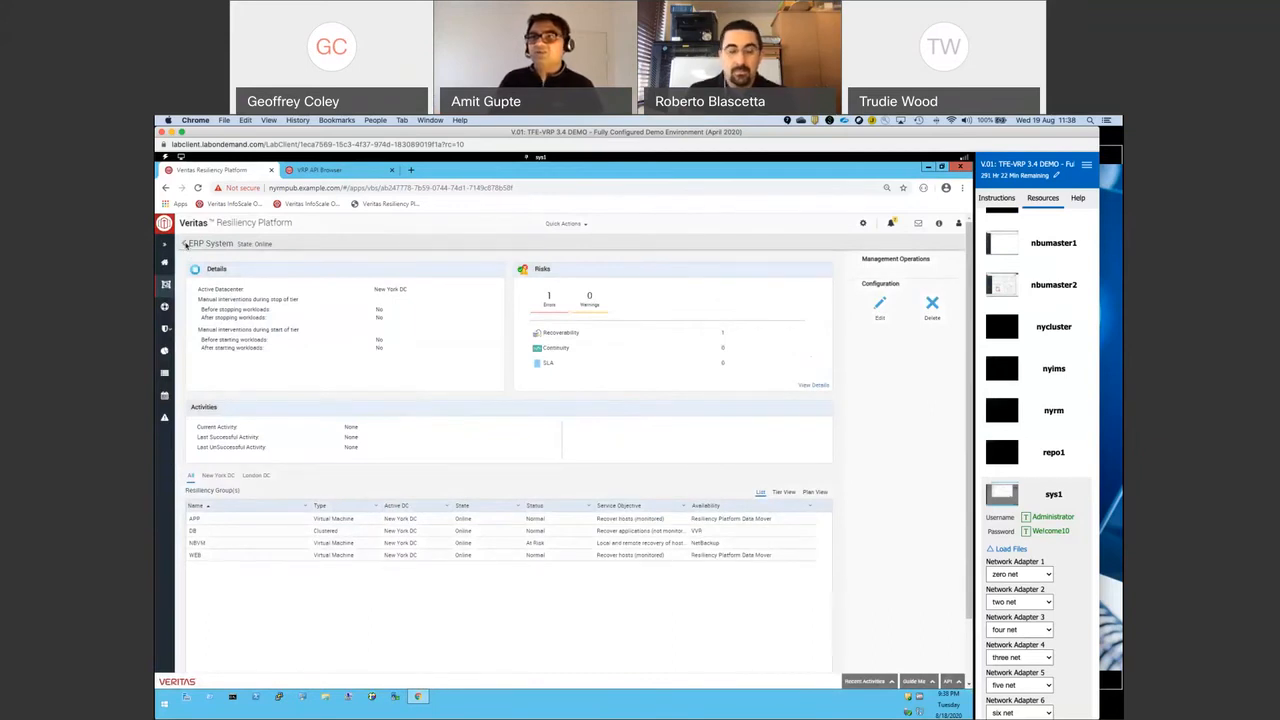
Reopen the ERP System virtual business service from the list and review its New York DC resiliency groups and risks.
click(185, 245)
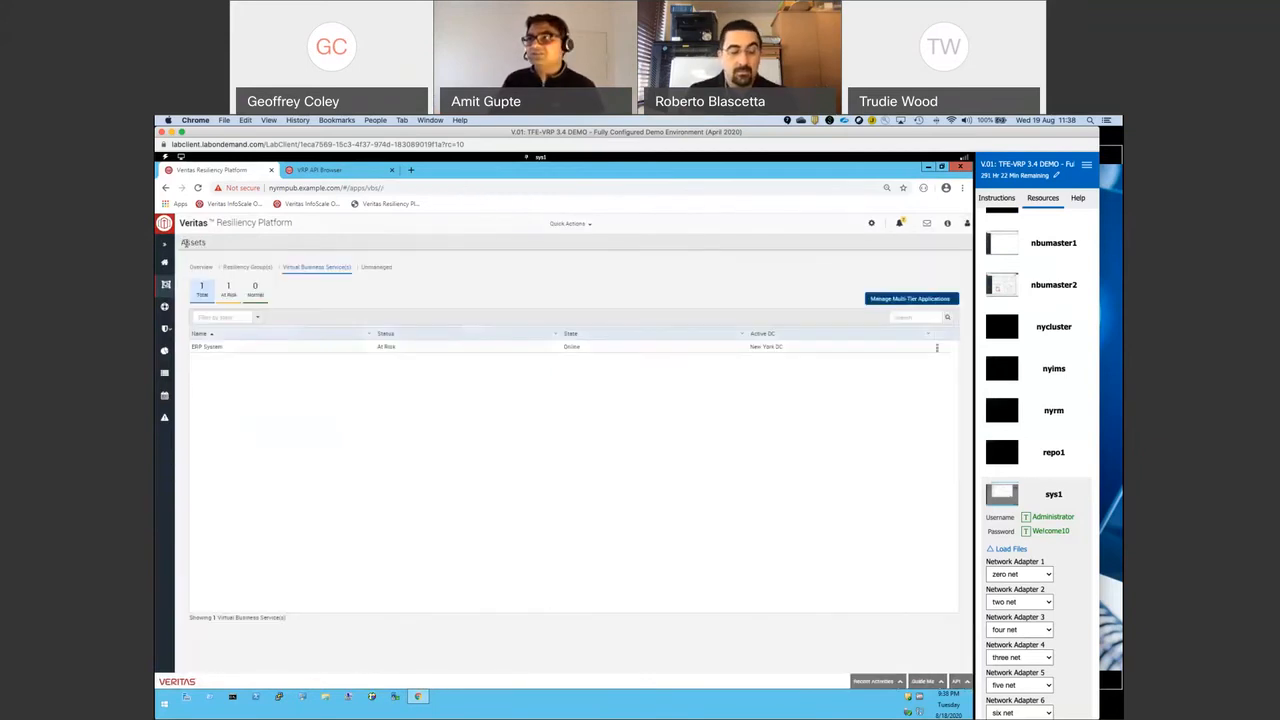
click(198, 347)
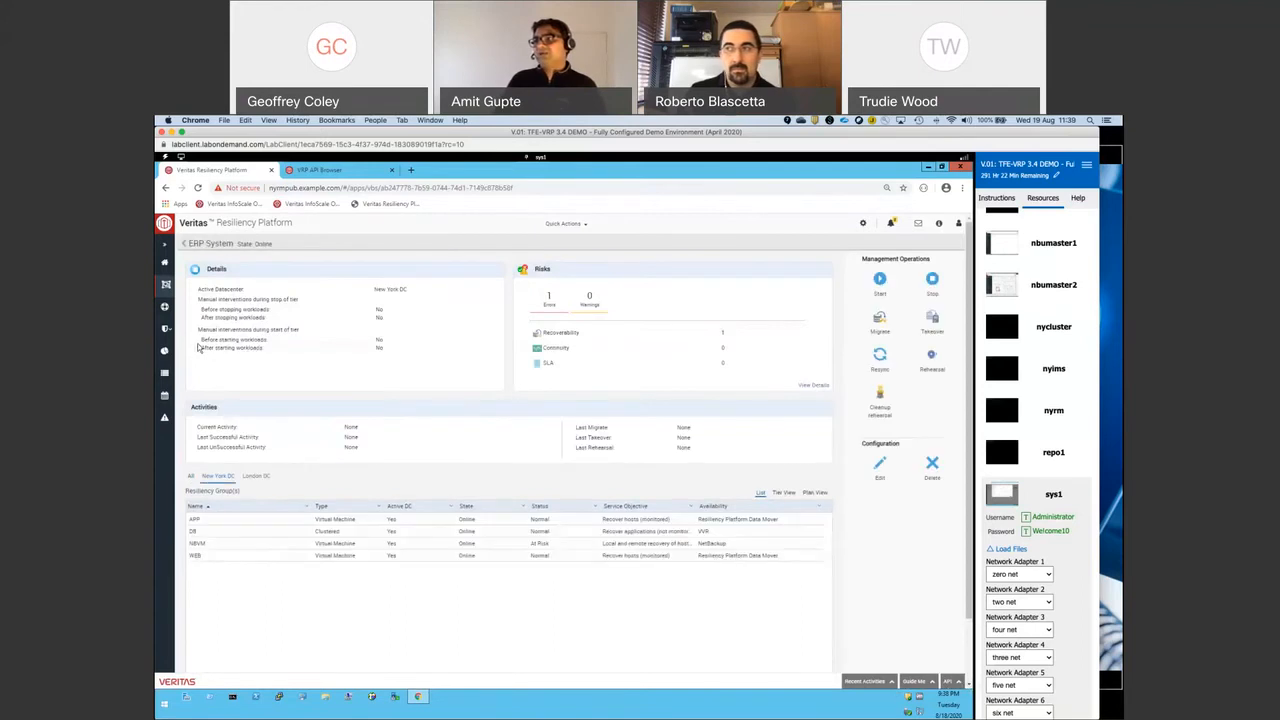
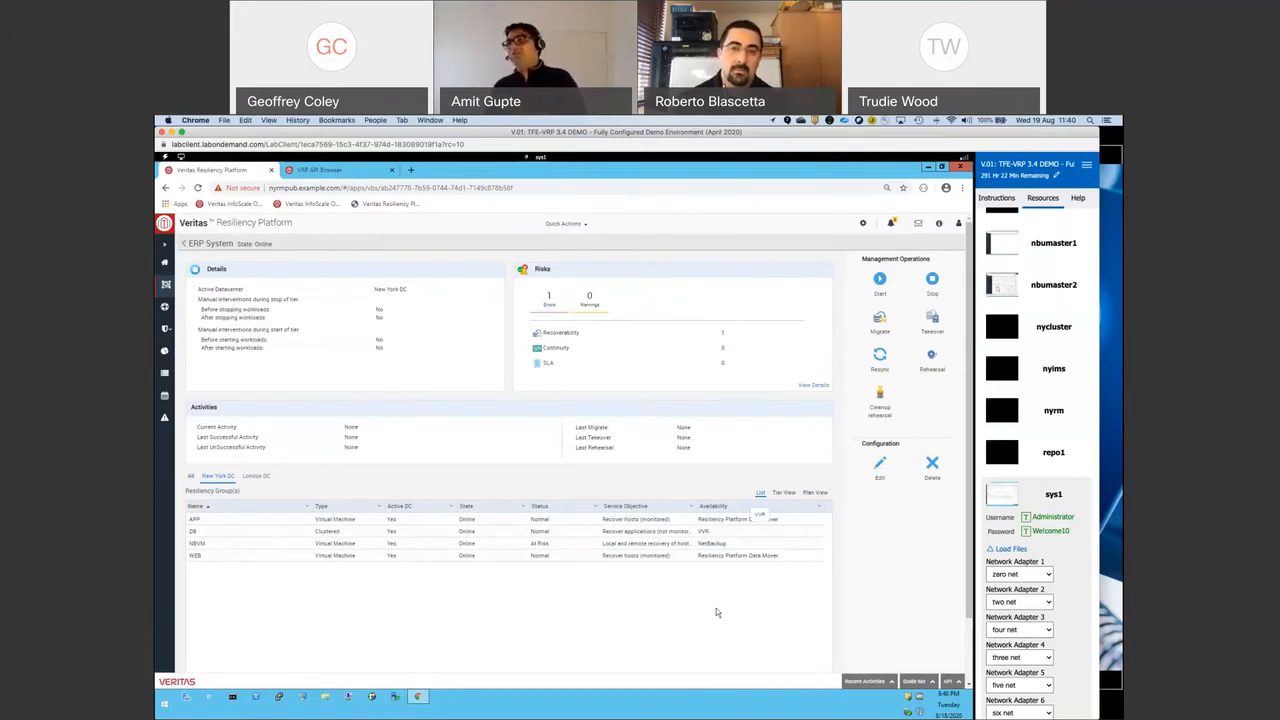
scroll(882, 318, down, 2)
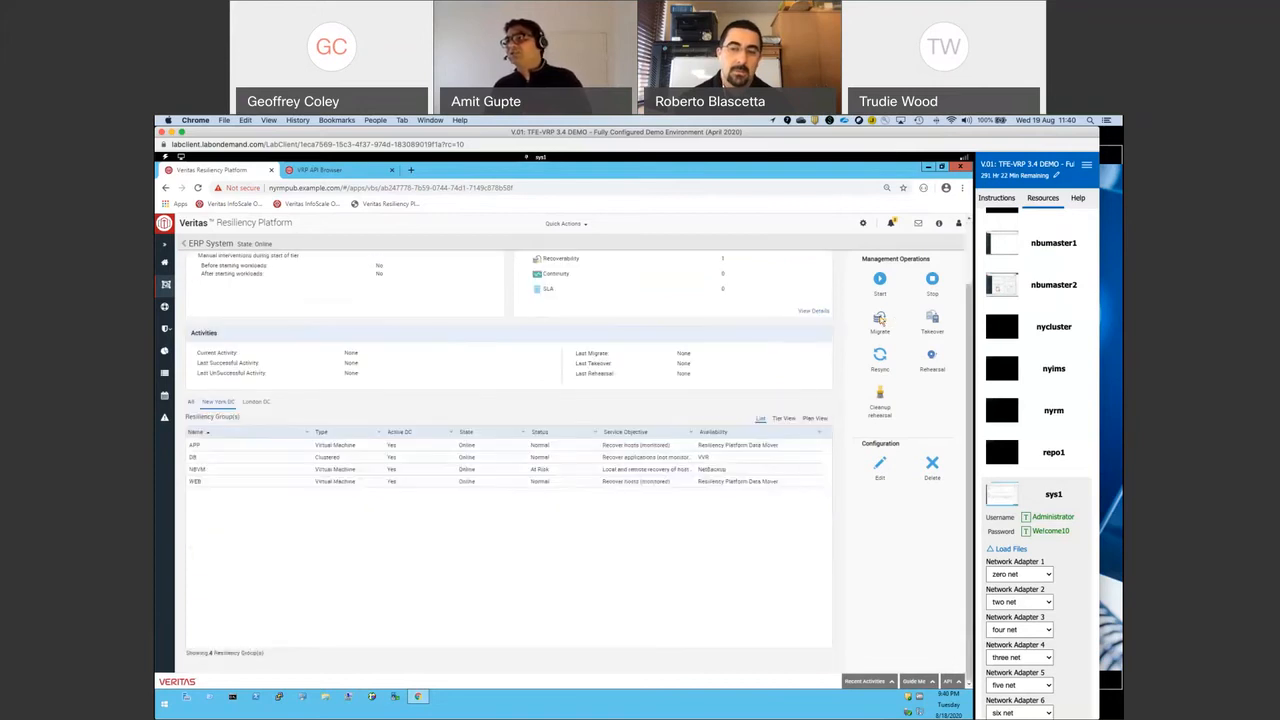
scroll(879, 318, up, 2)
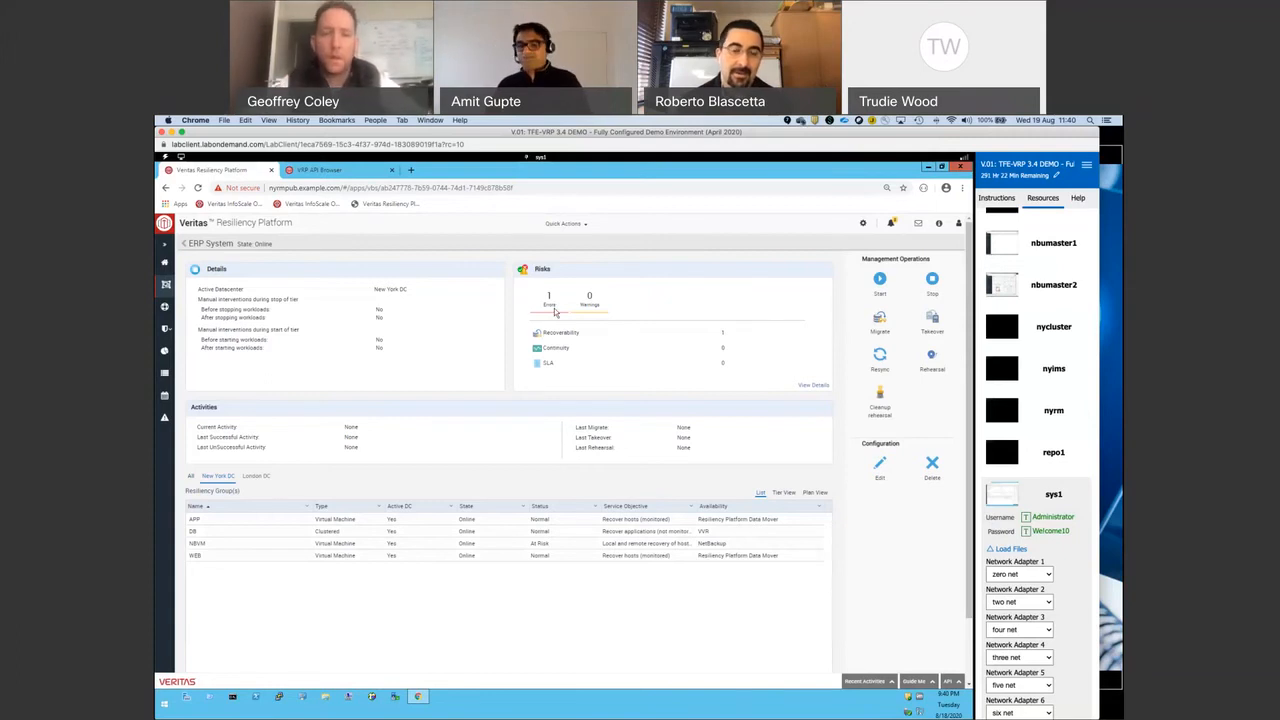
click(811, 388)
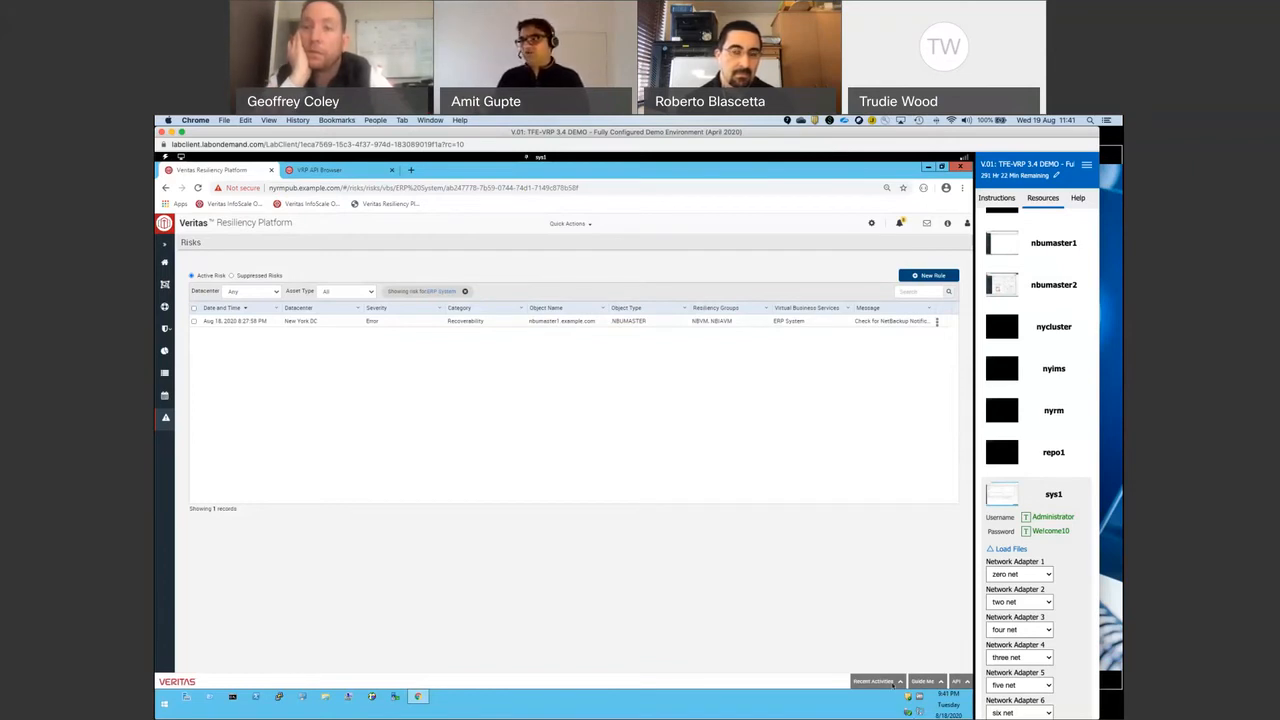
Examine the execution details of the recent WEB rehearsal activity, expanding the Add to DNS task, and return to the risks.
click(893, 684)
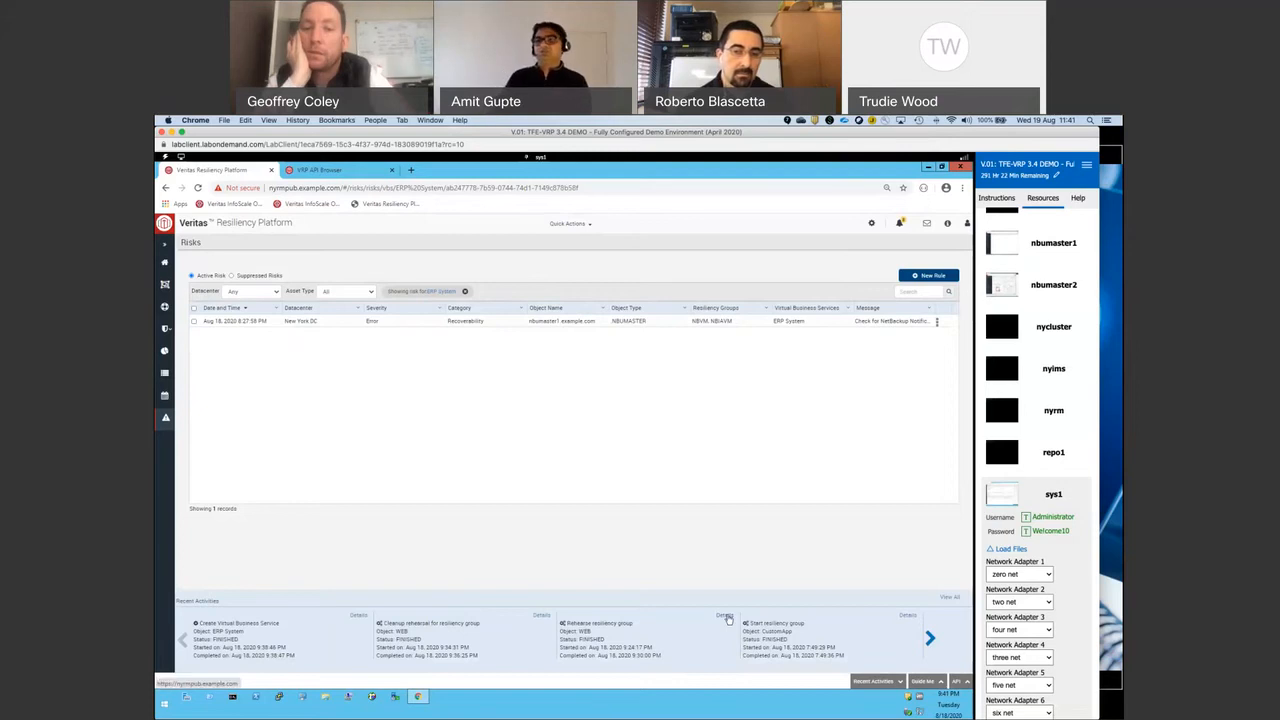
click(725, 616)
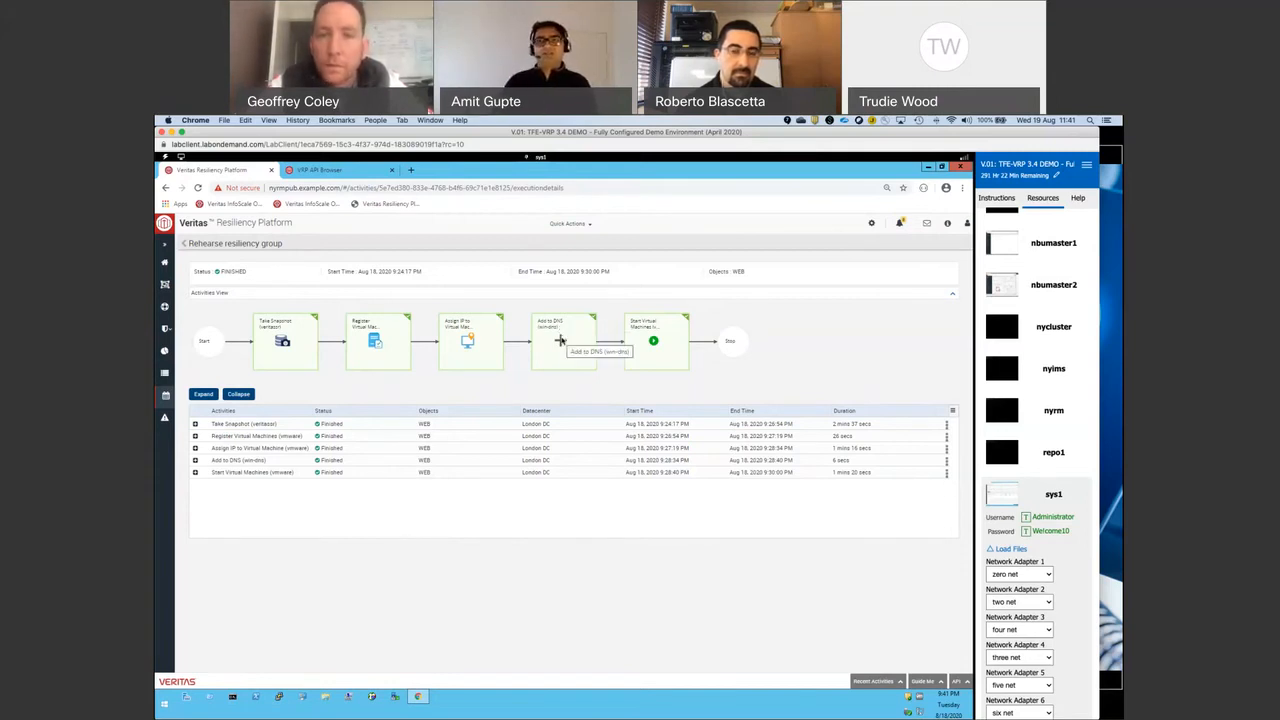
click(196, 461)
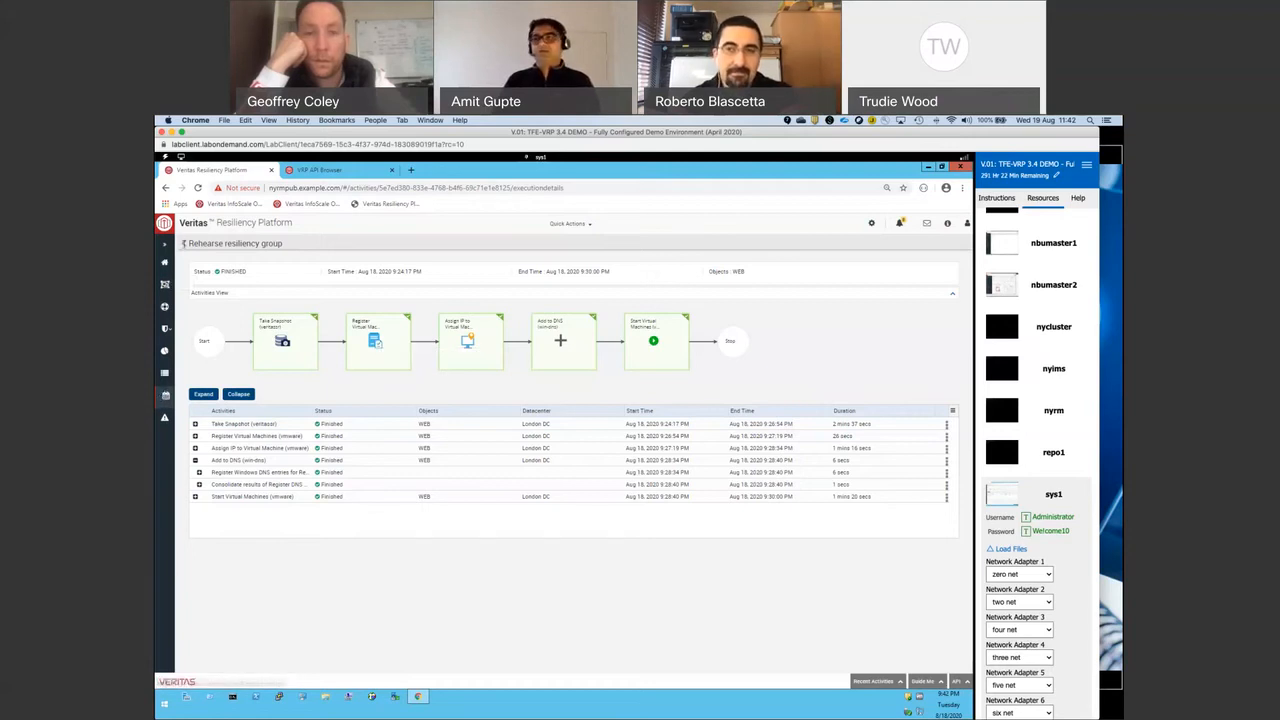
click(183, 243)
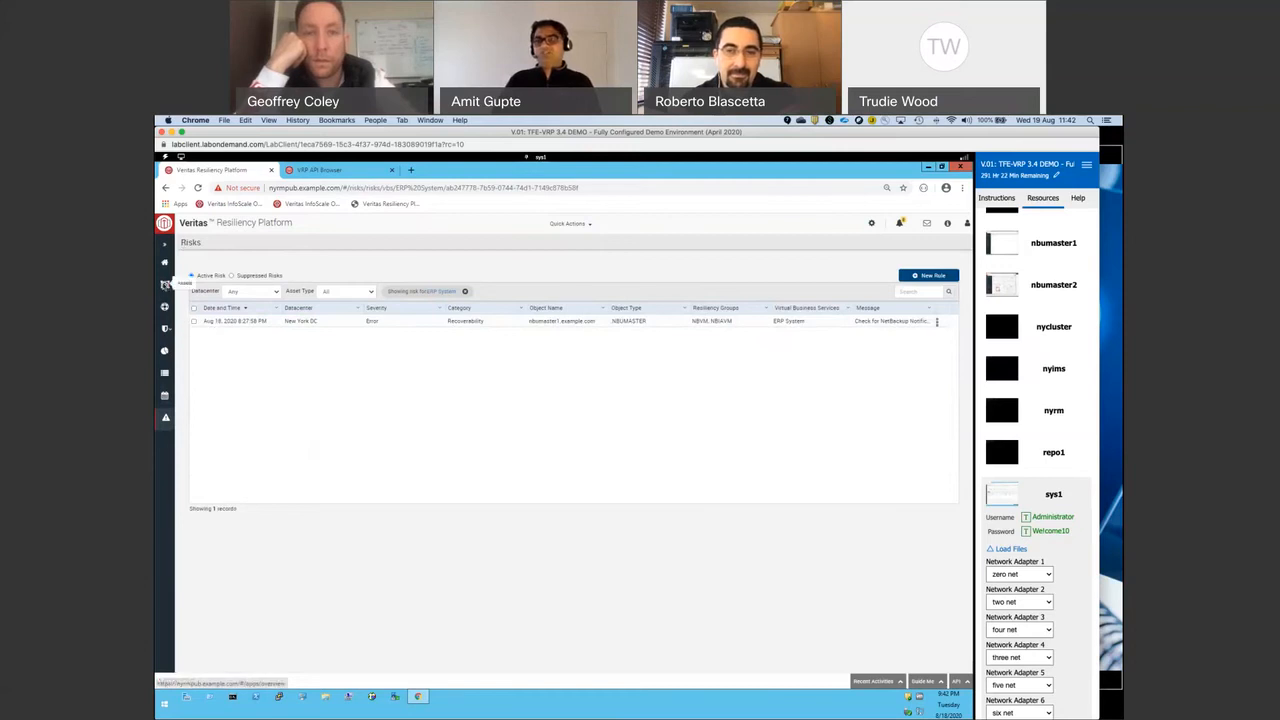
Return to the ERP System virtual business service and view its resiliency groups in tier view and plan view.
click(166, 285)
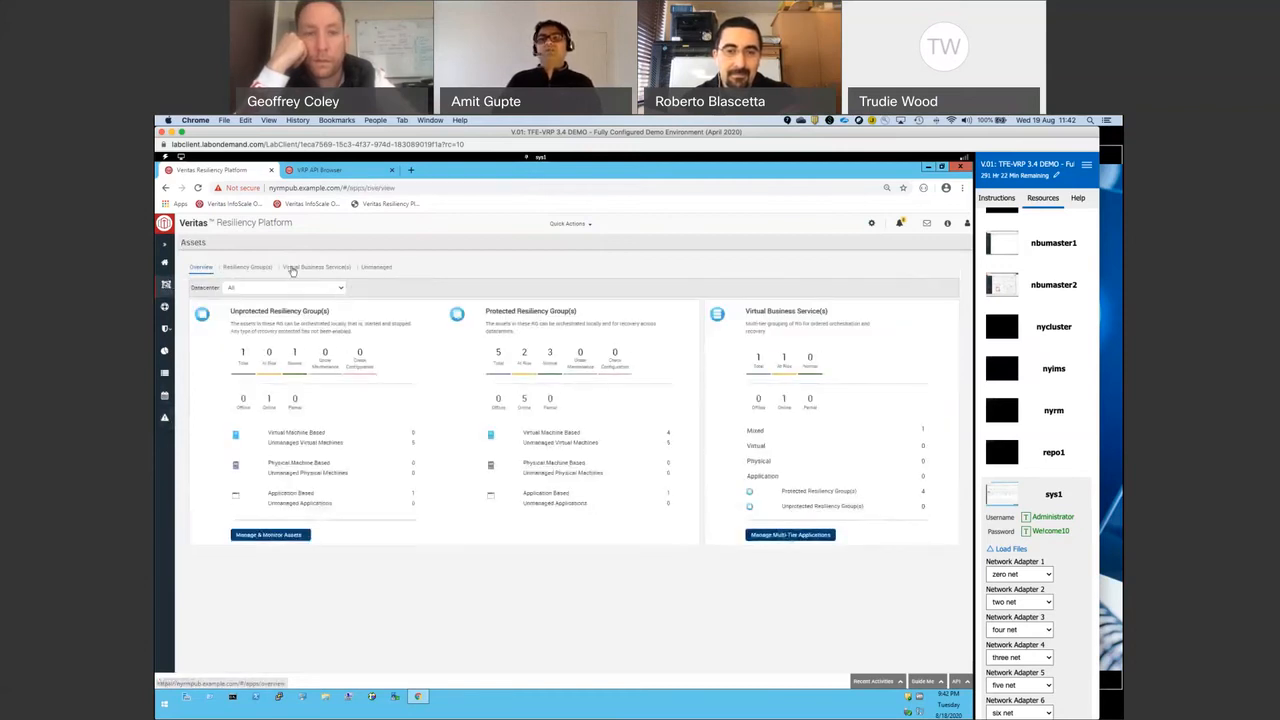
click(316, 267)
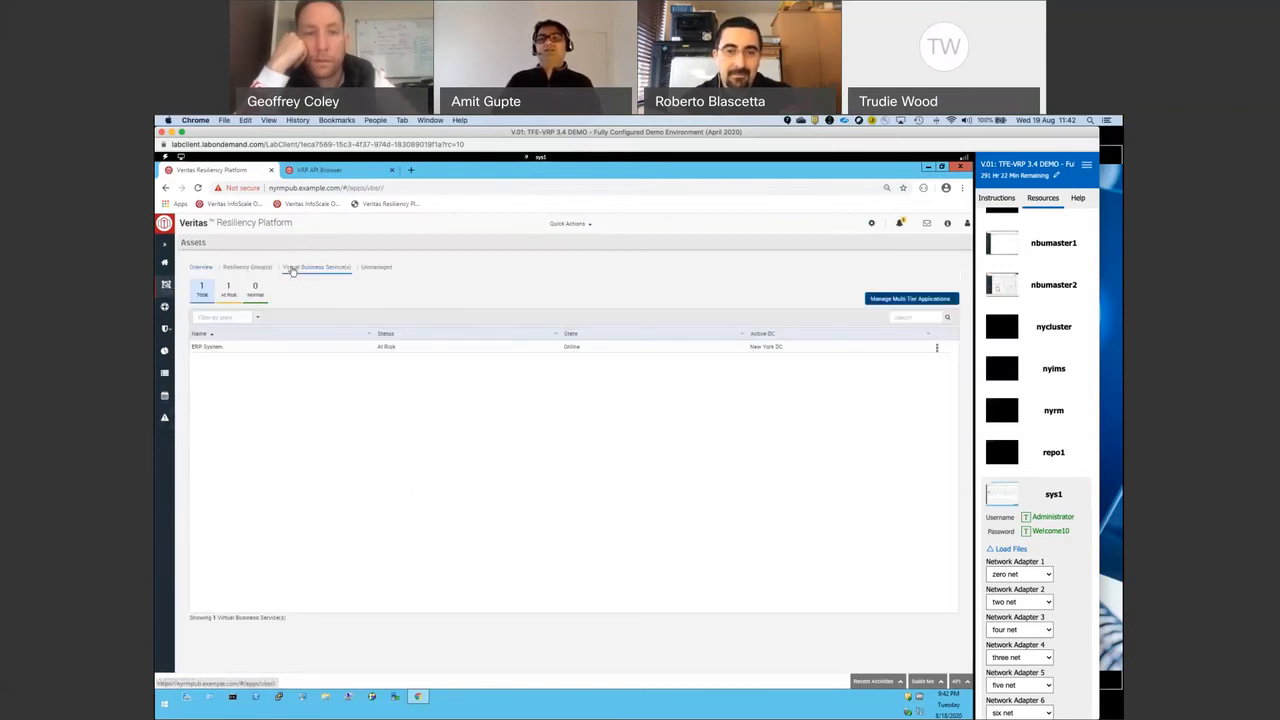
click(203, 347)
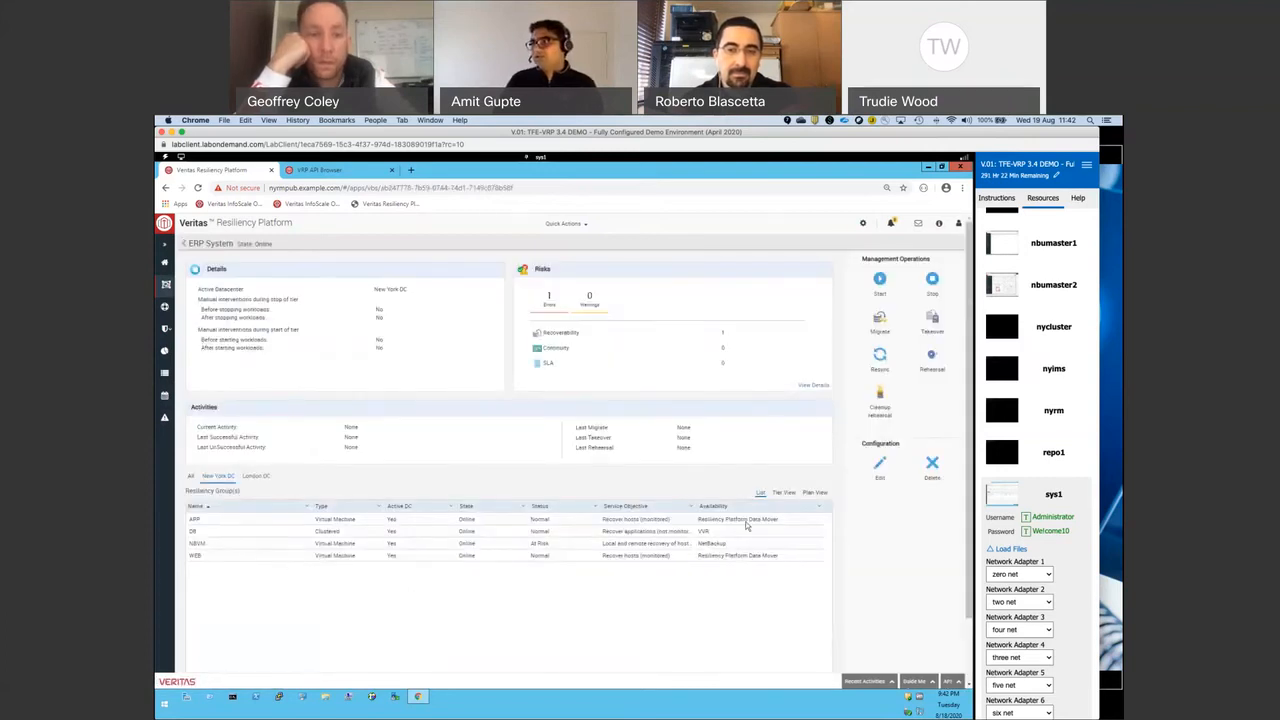
click(778, 493)
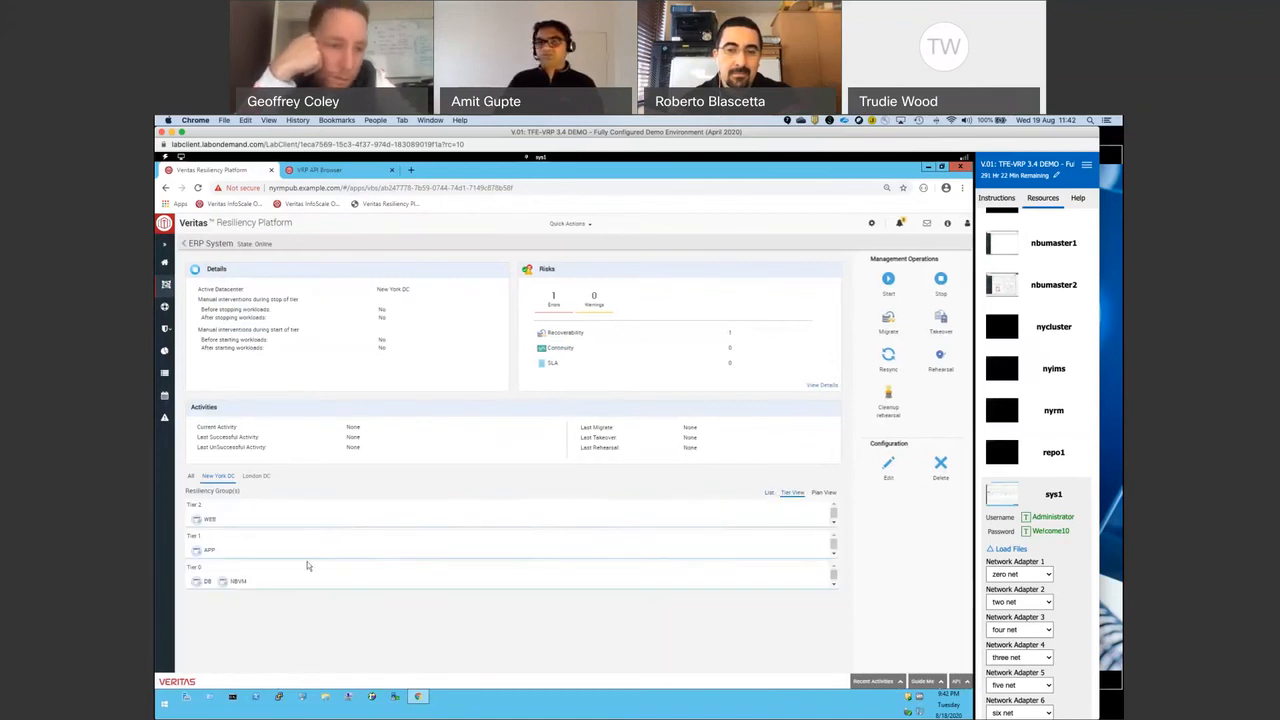
click(823, 492)
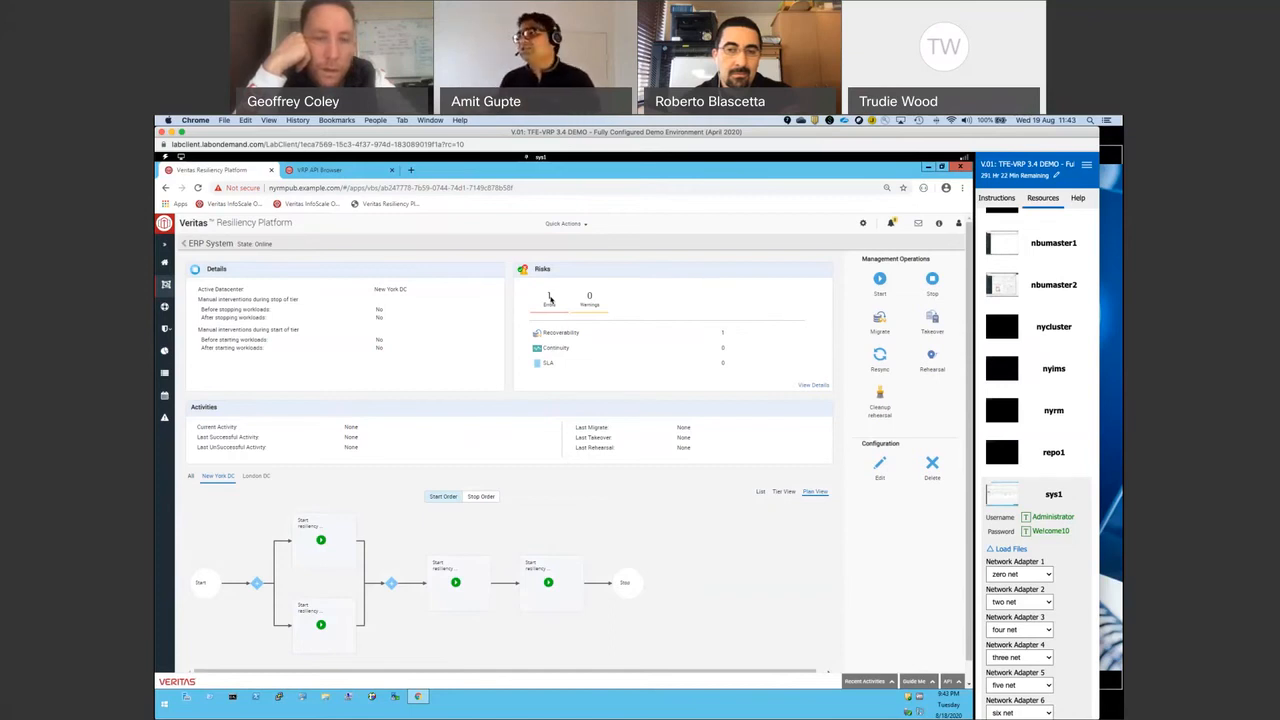
Examine the ERP System's NetBackup risk, including its available actions, details and recommended resolution.
click(805, 386)
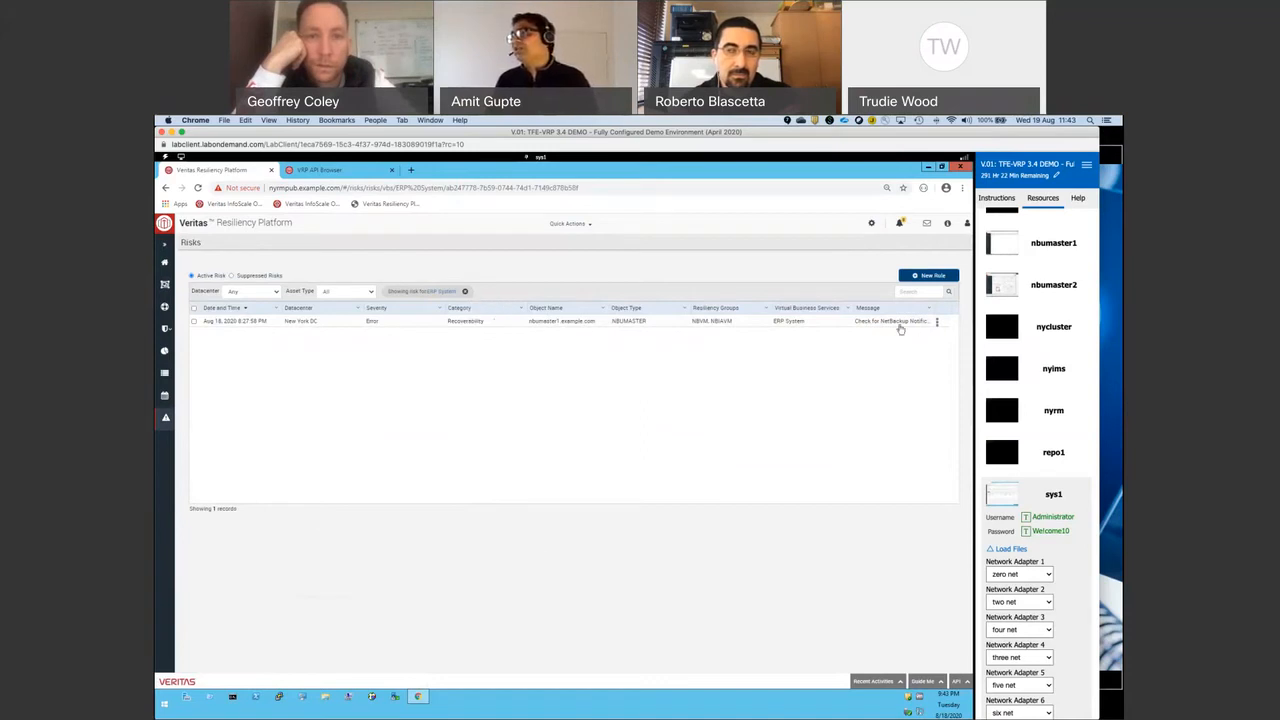
click(938, 324)
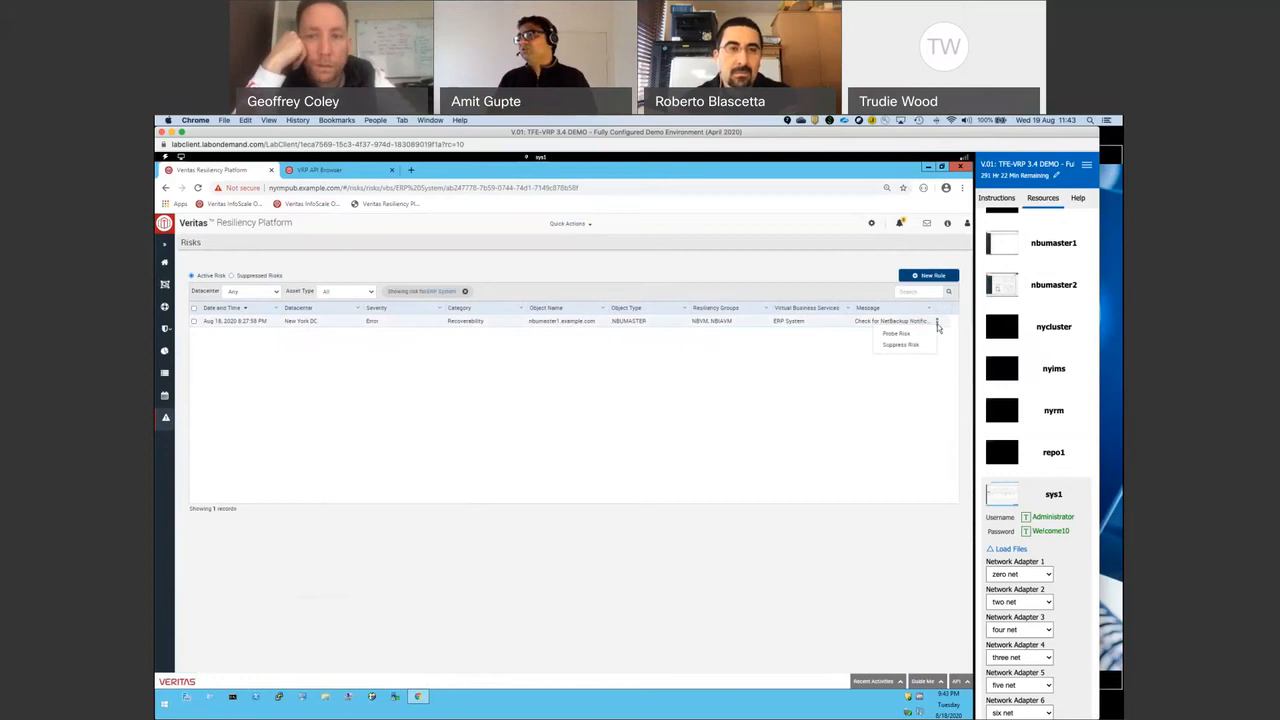
click(887, 319)
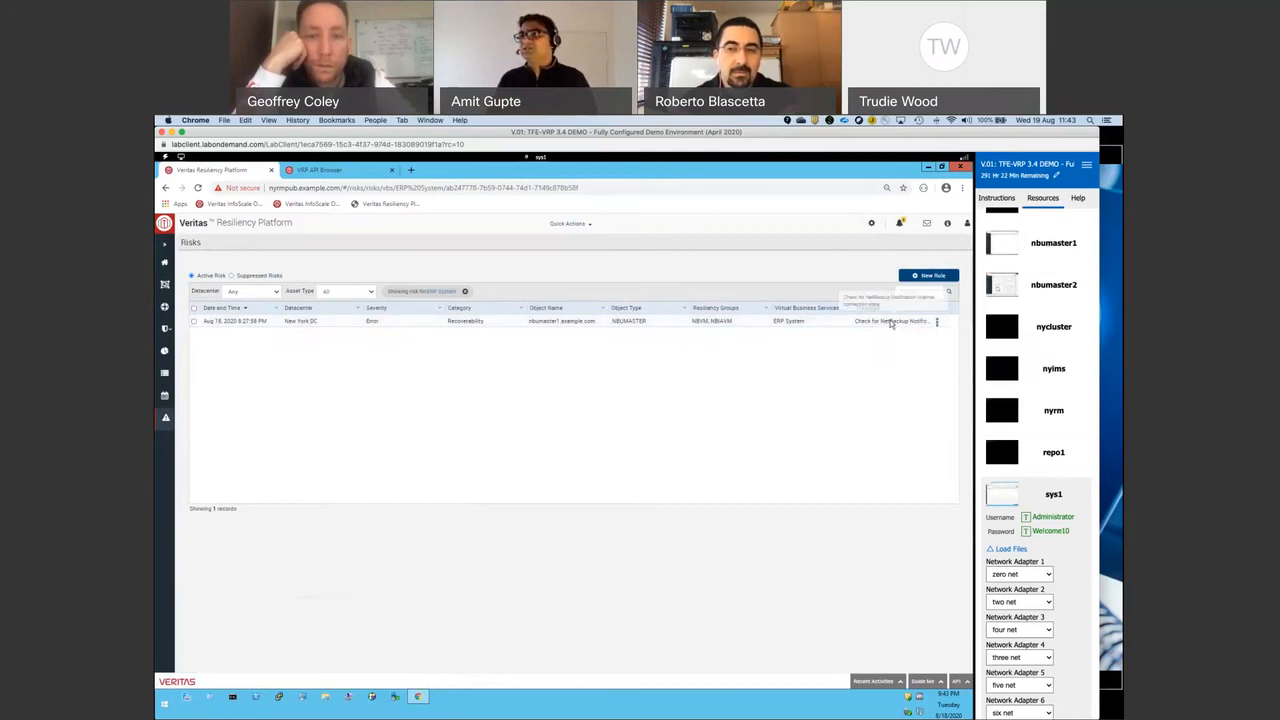
click(890, 321)
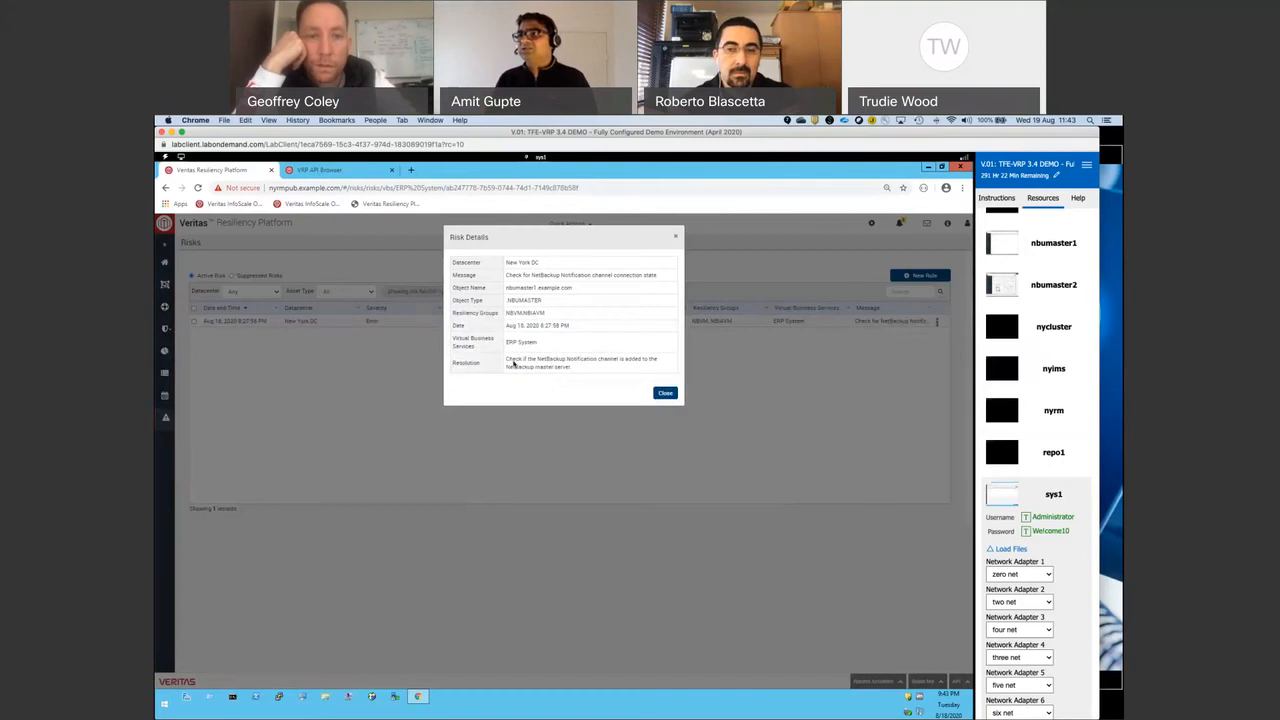
drag(508, 360, 658, 370)
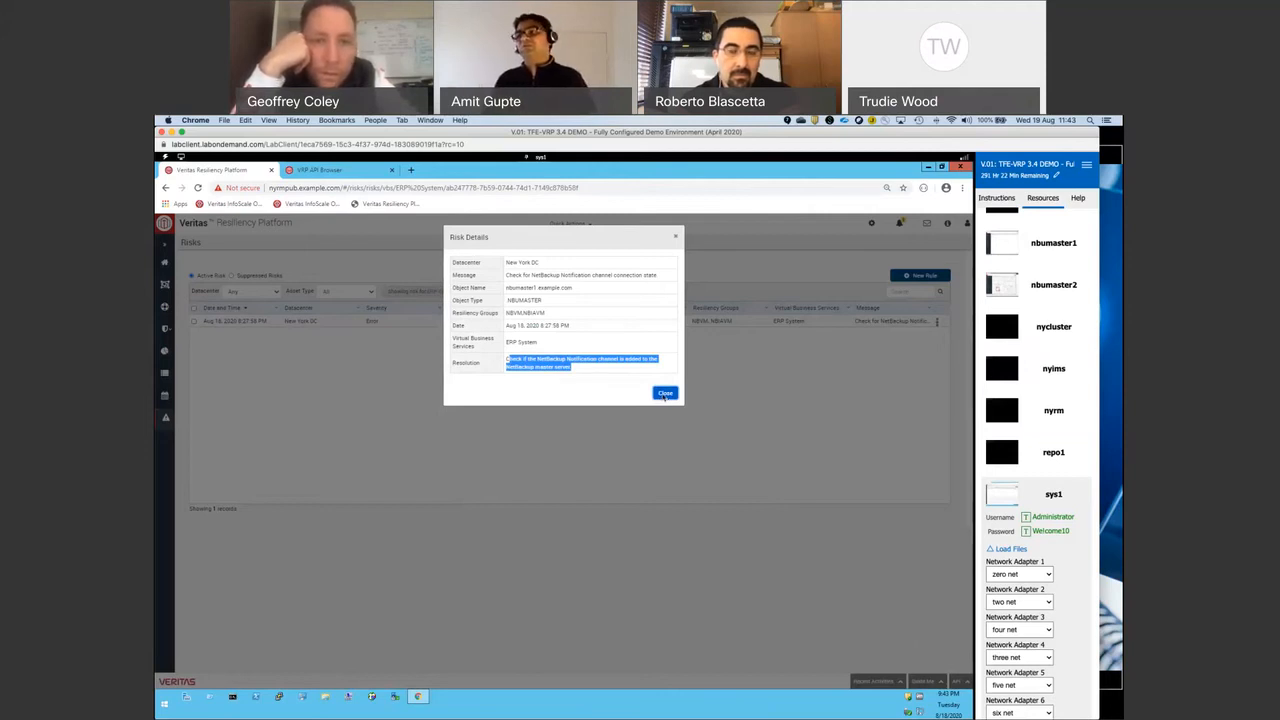
click(665, 393)
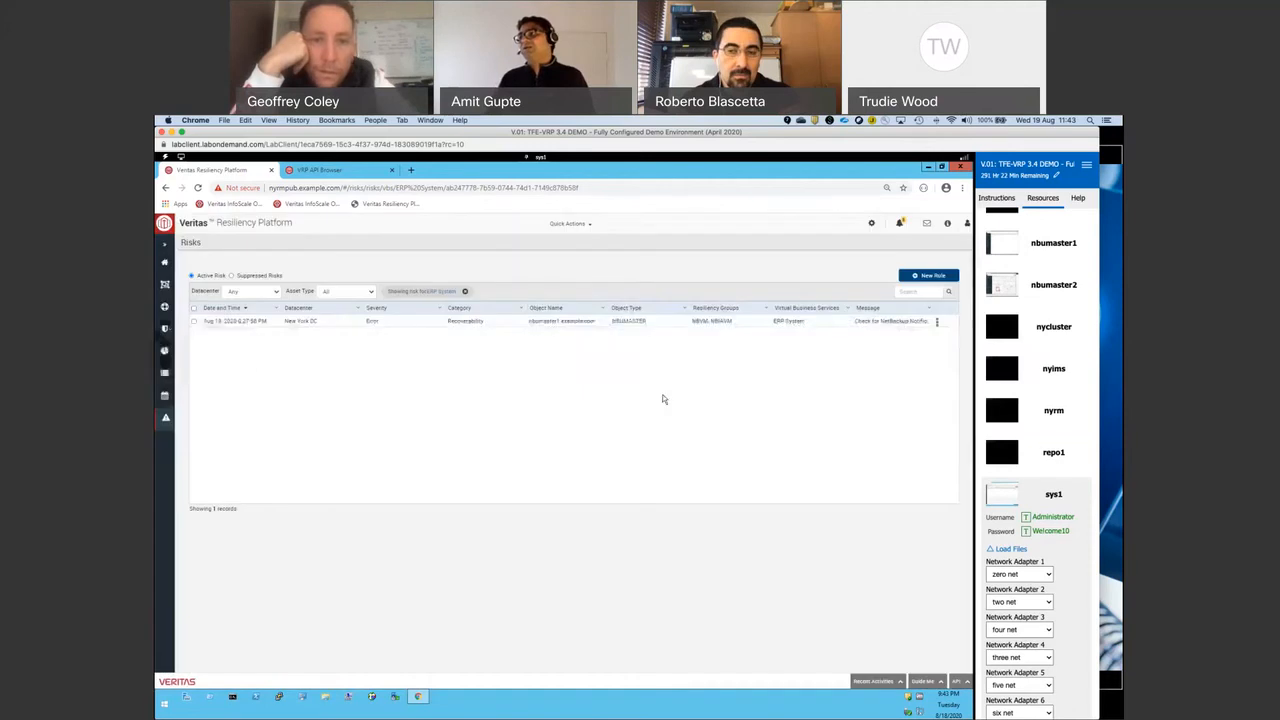
click(937, 322)
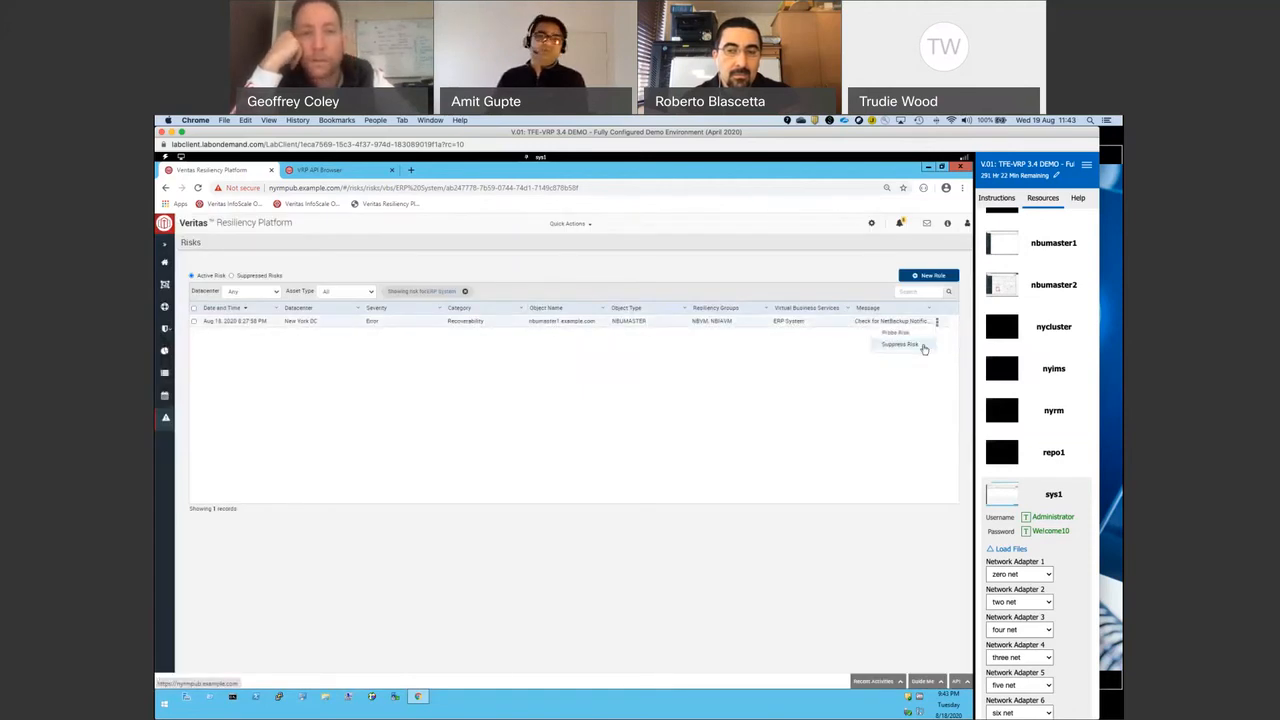
click(924, 345)
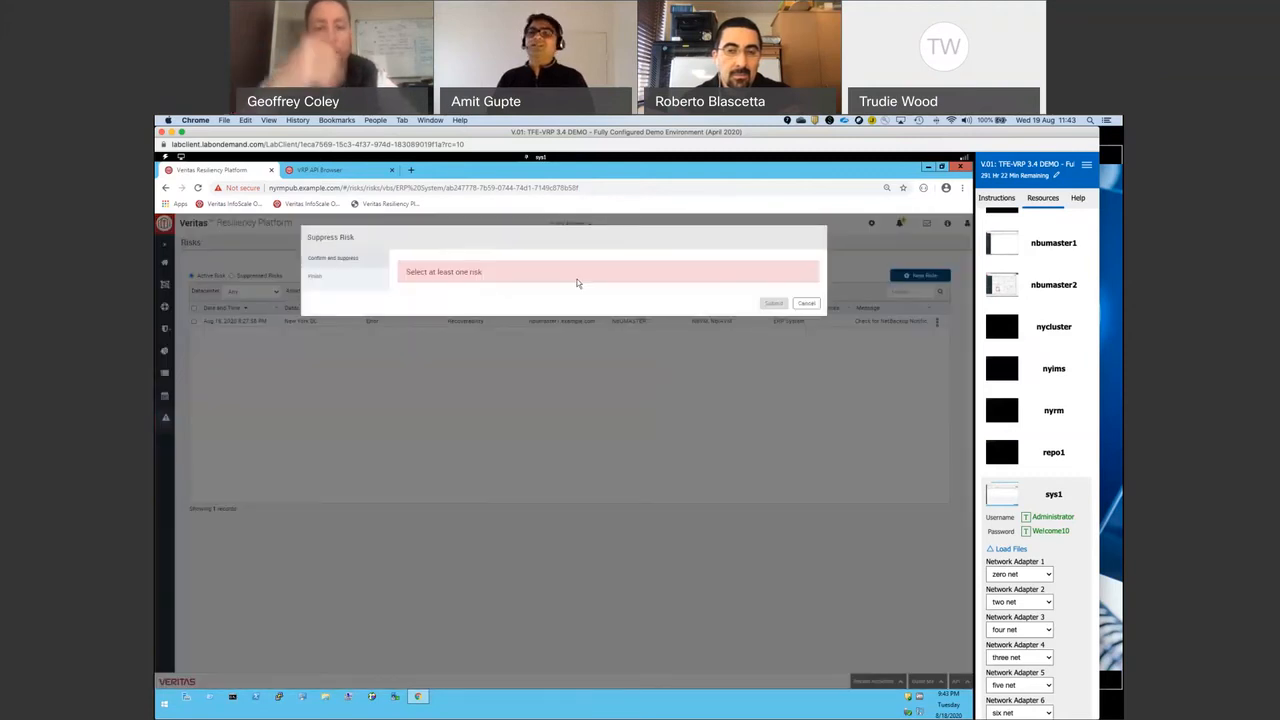
click(807, 304)
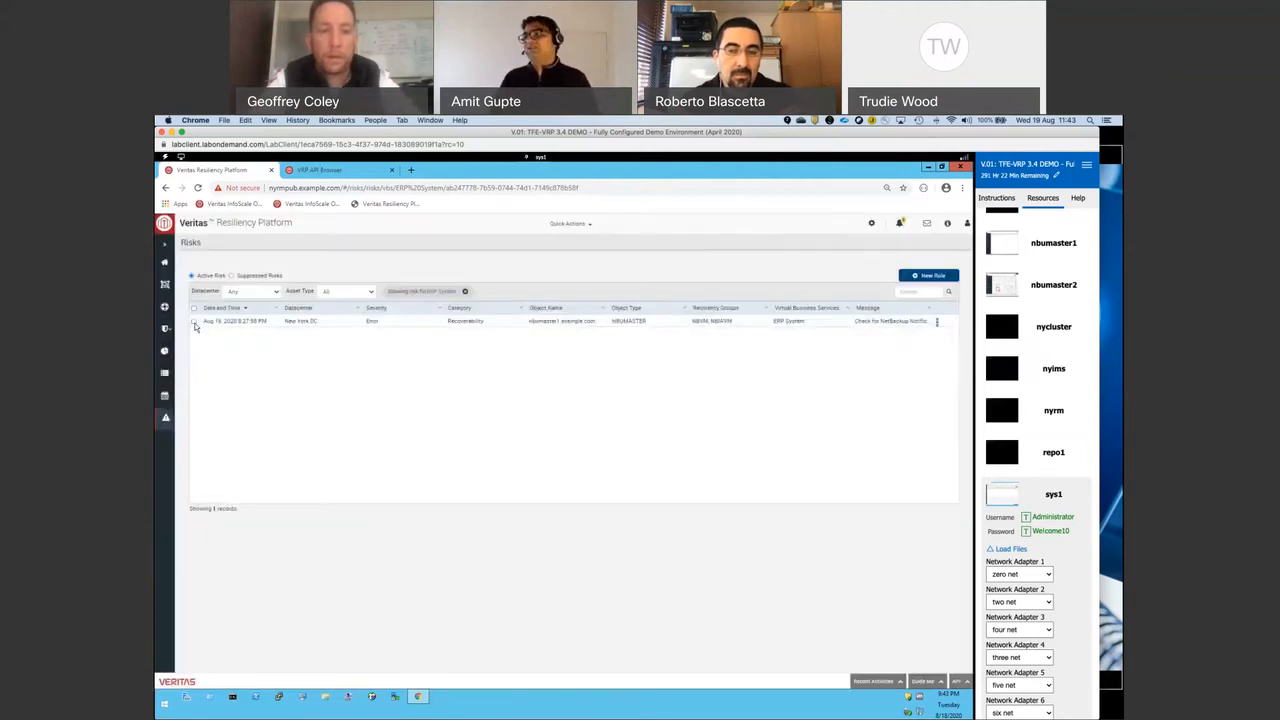
Select the NetBackup notification channel risk for ERP System and suppress it.
click(194, 322)
click(937, 321)
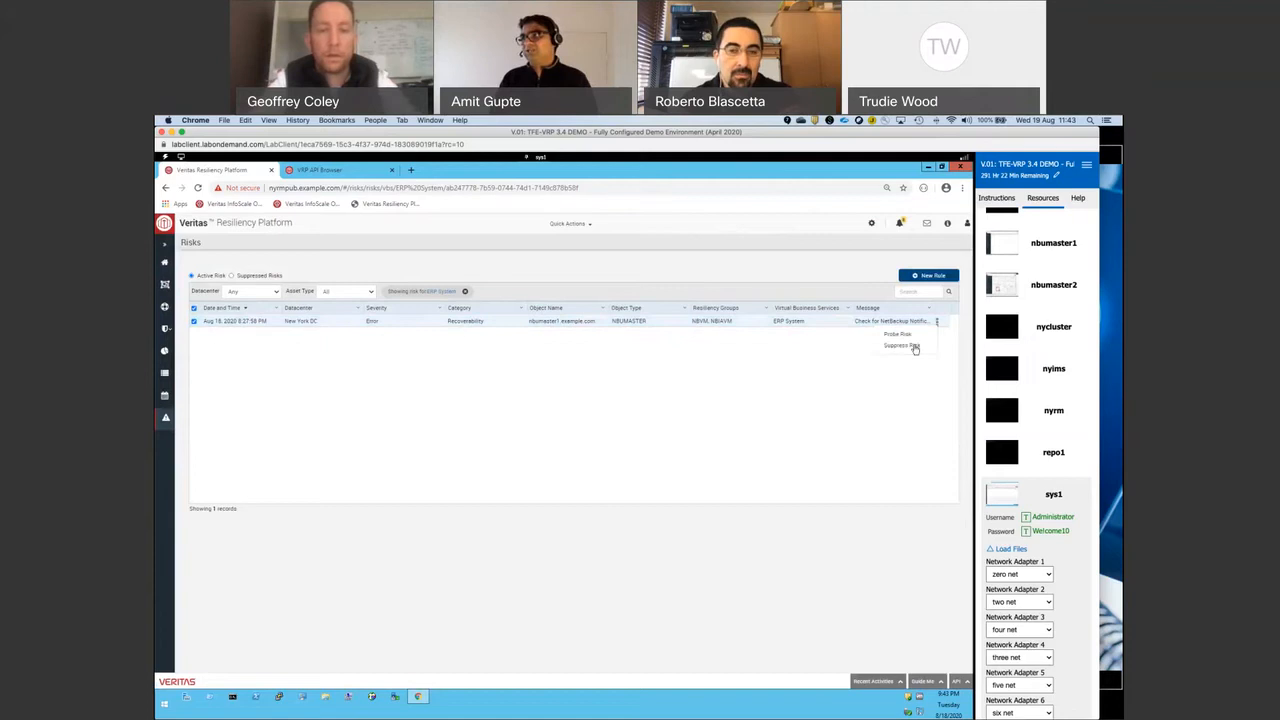
click(912, 347)
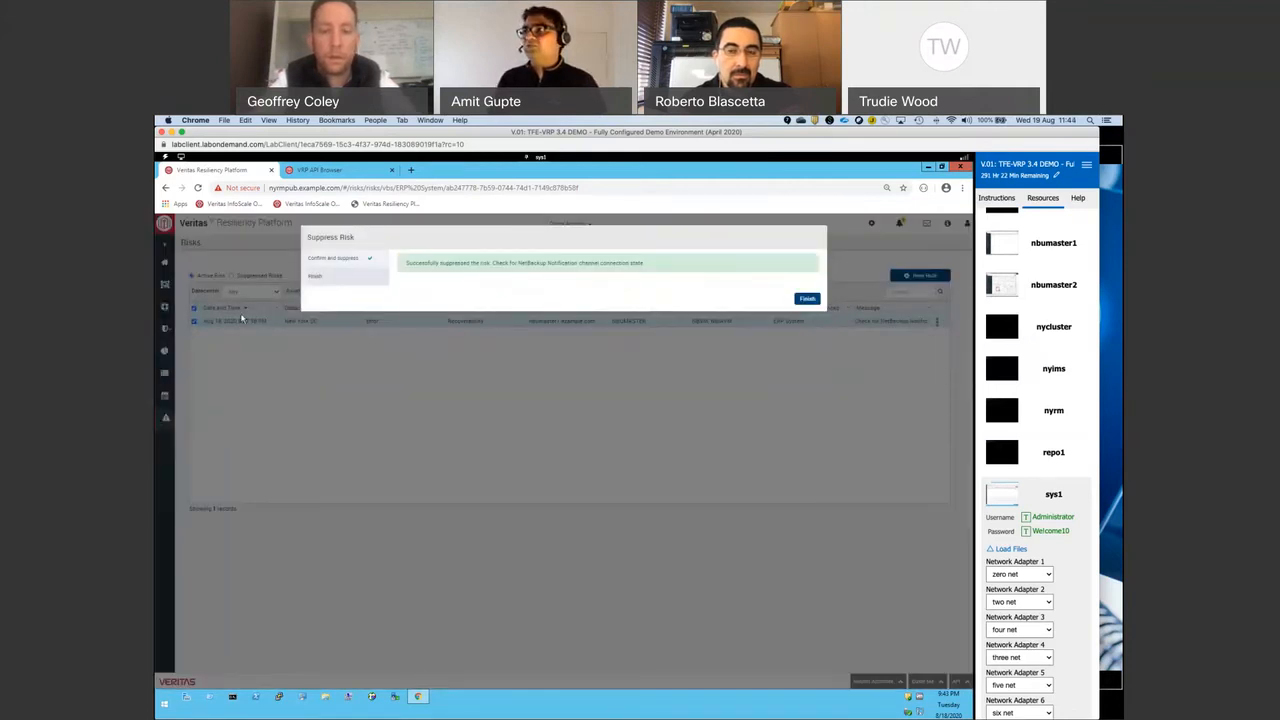
click(808, 298)
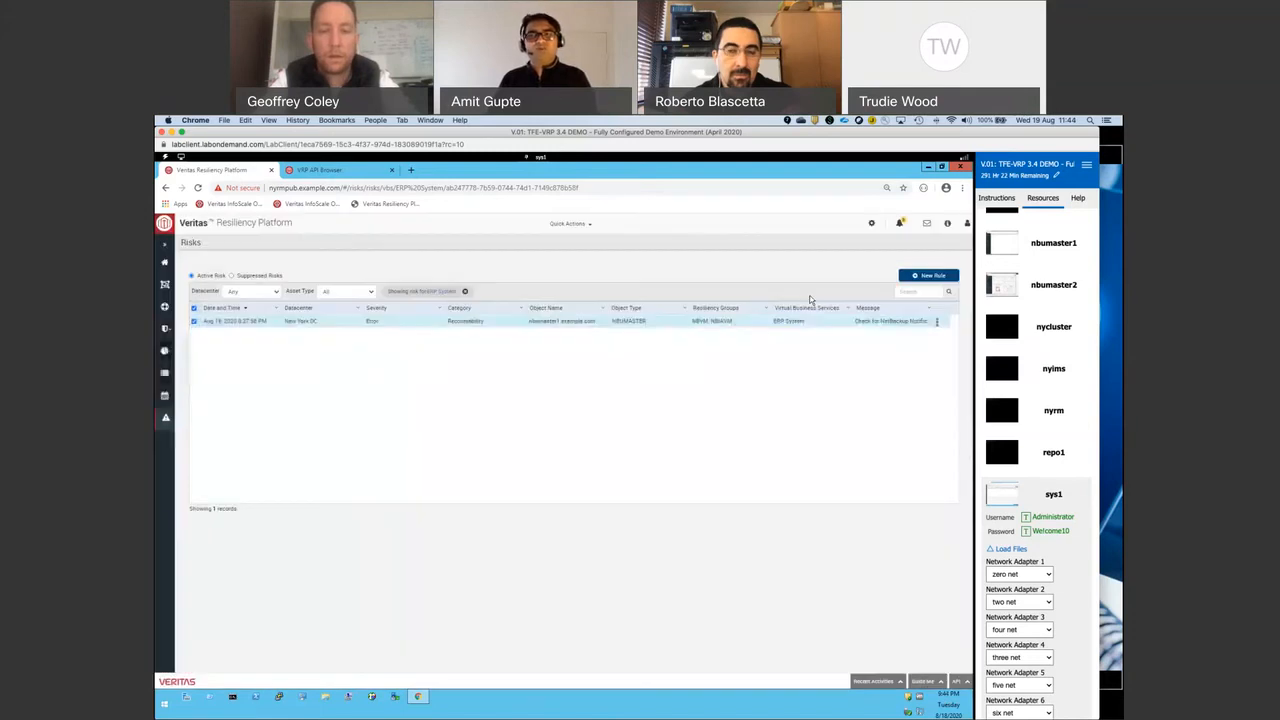
View the inventory reports list and open the resiliency plans under the automation plans.
click(166, 353)
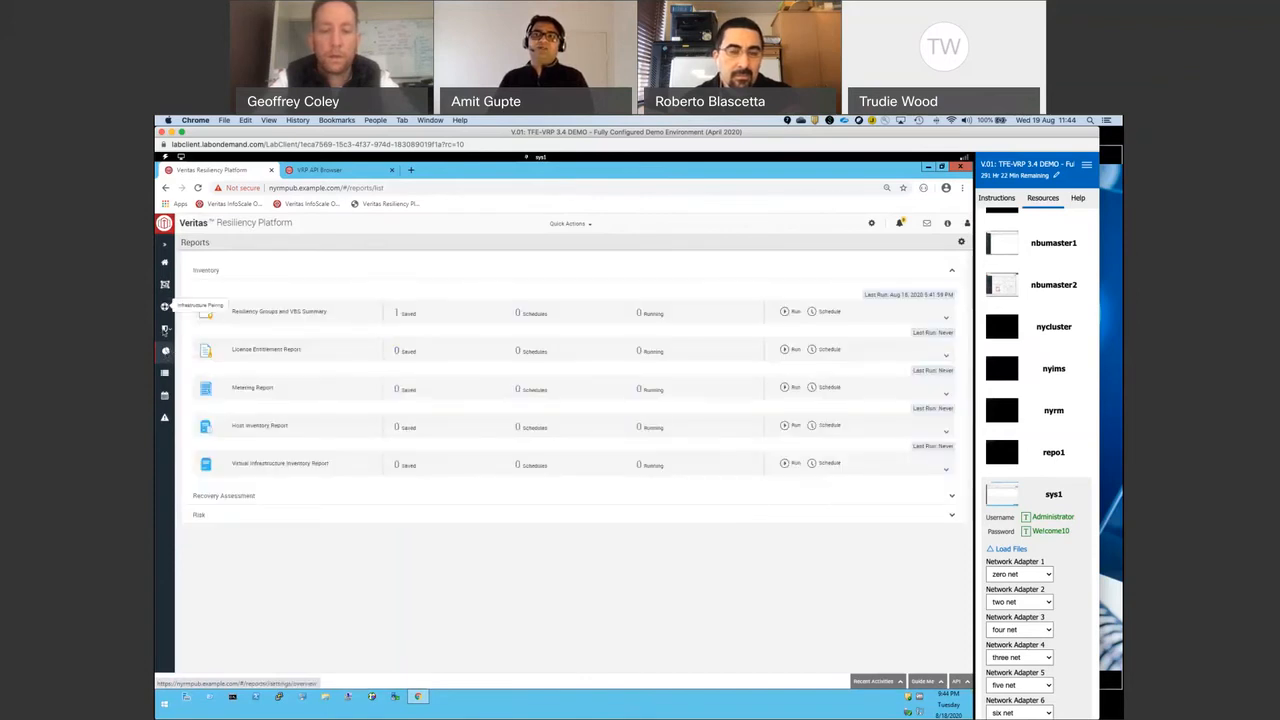
click(166, 330)
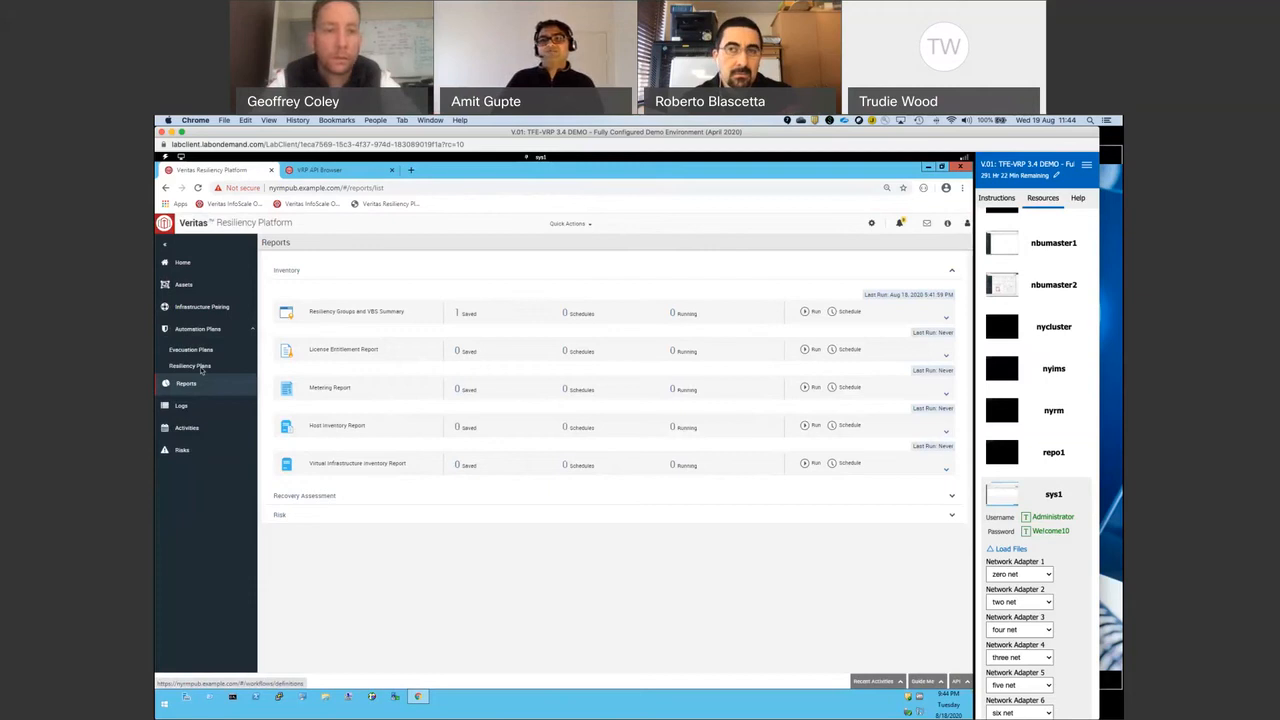
click(202, 367)
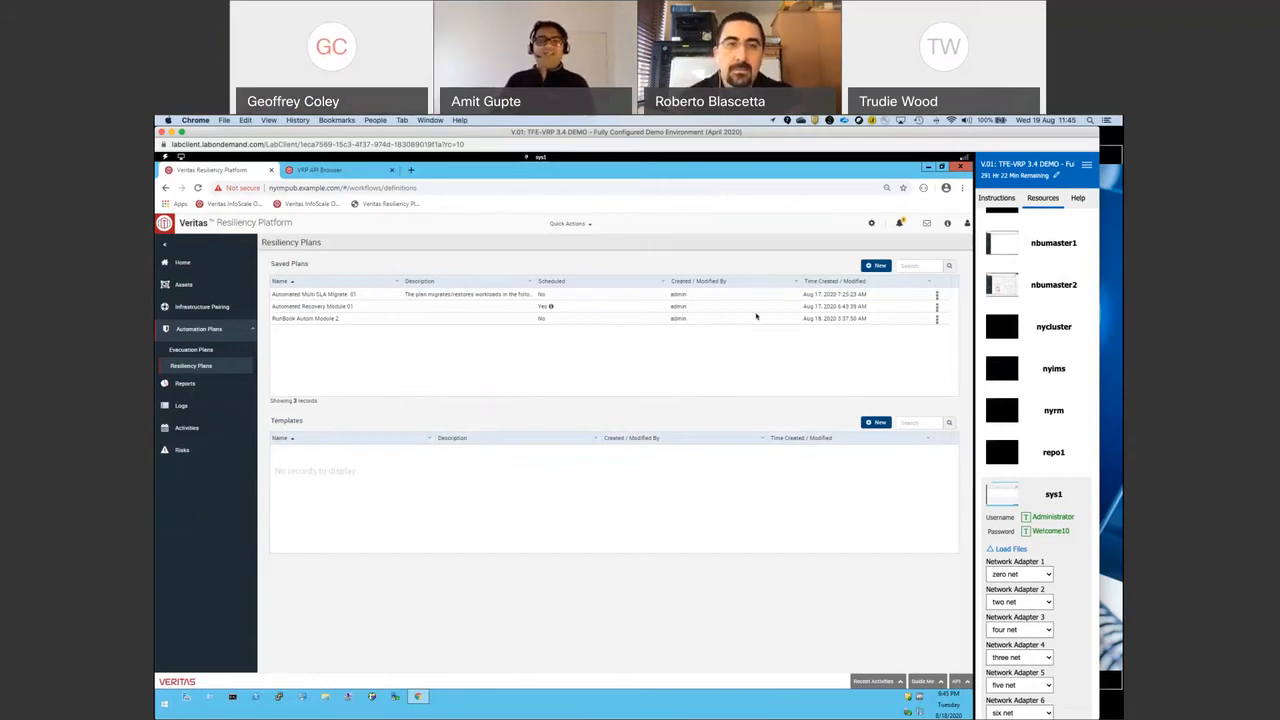
Start a new saved resiliency plan based on the blank template.
click(873, 267)
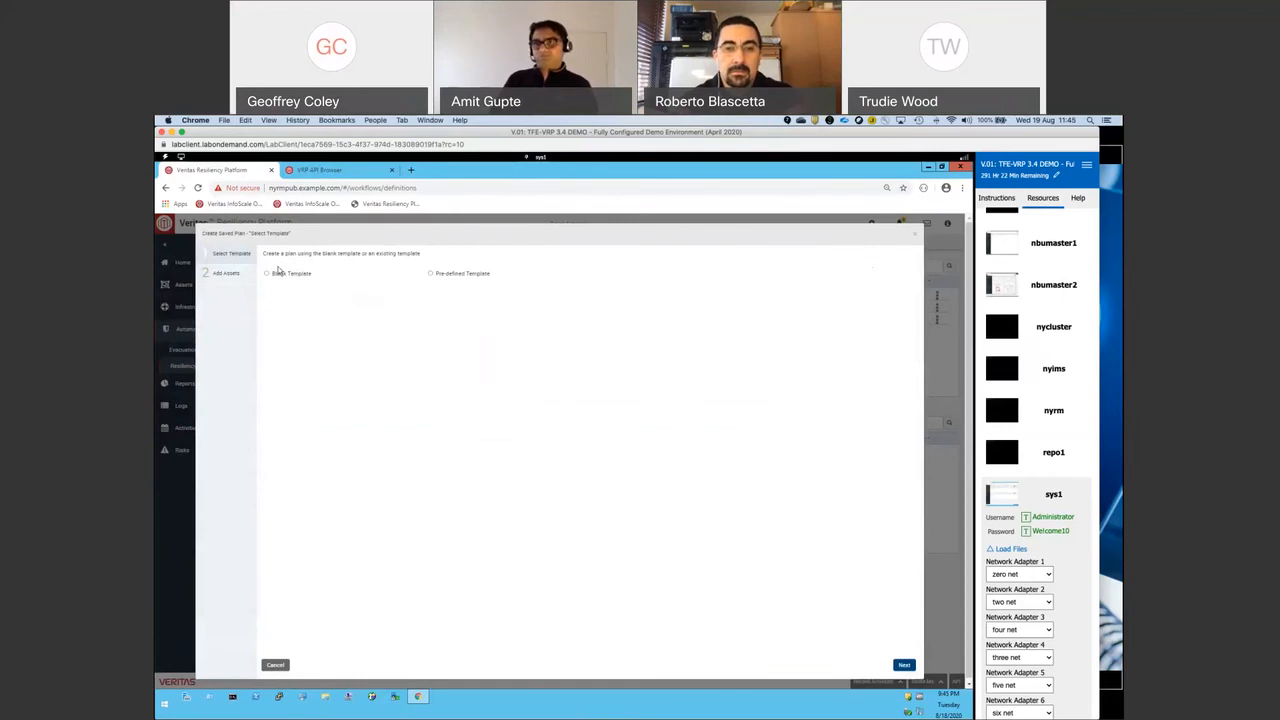
click(267, 273)
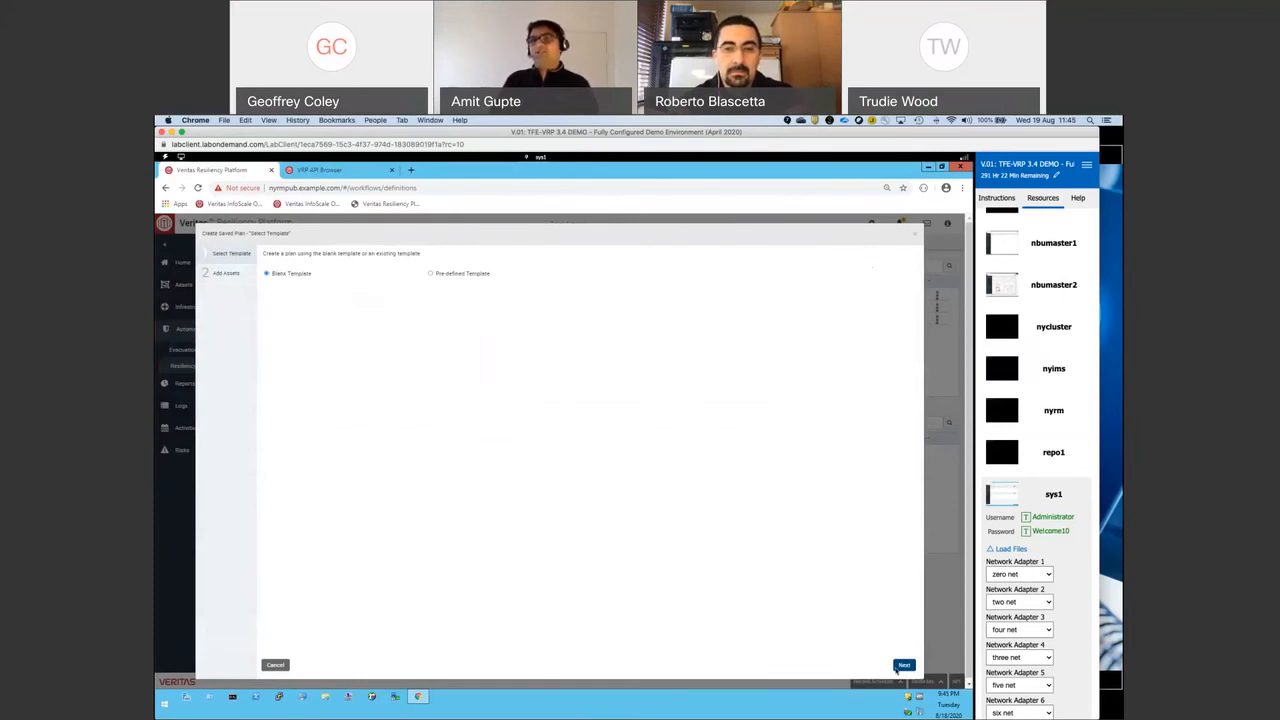
click(903, 665)
Name the plan "Runbook Rehearsal" and describe it as "Validate my DR Readiness Every 3 months".
click(326, 273)
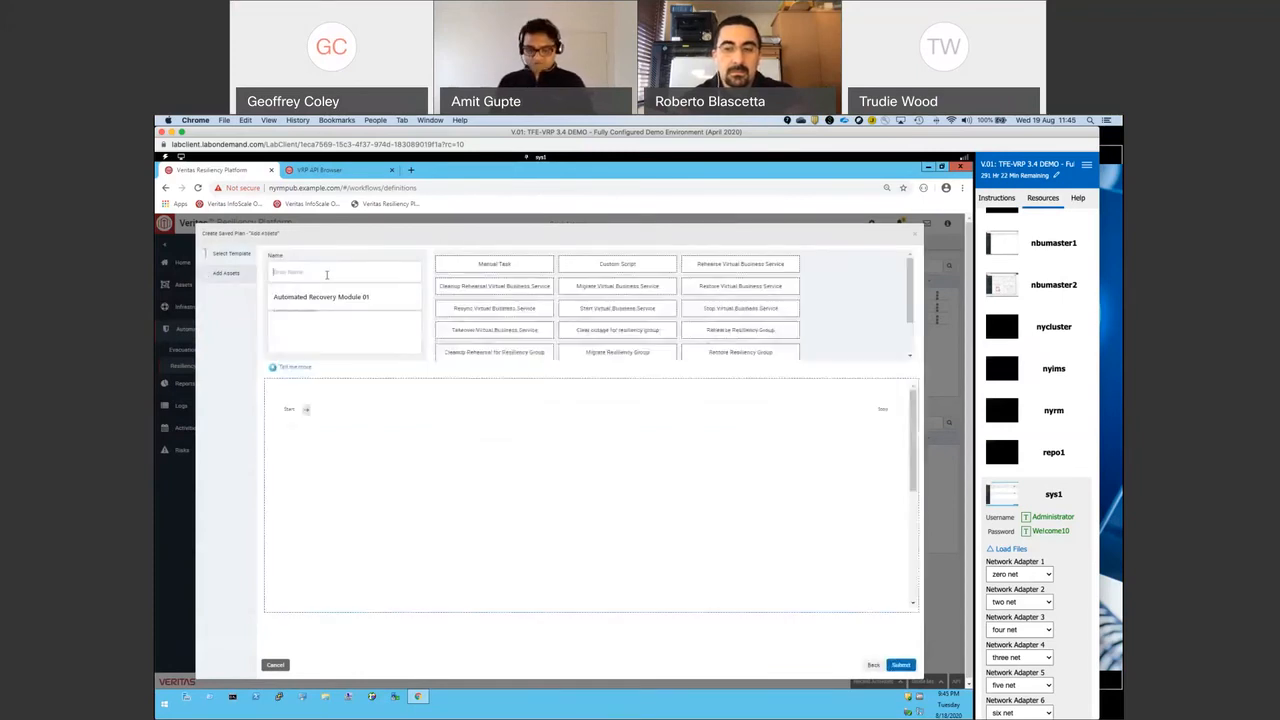
text(Runbook)
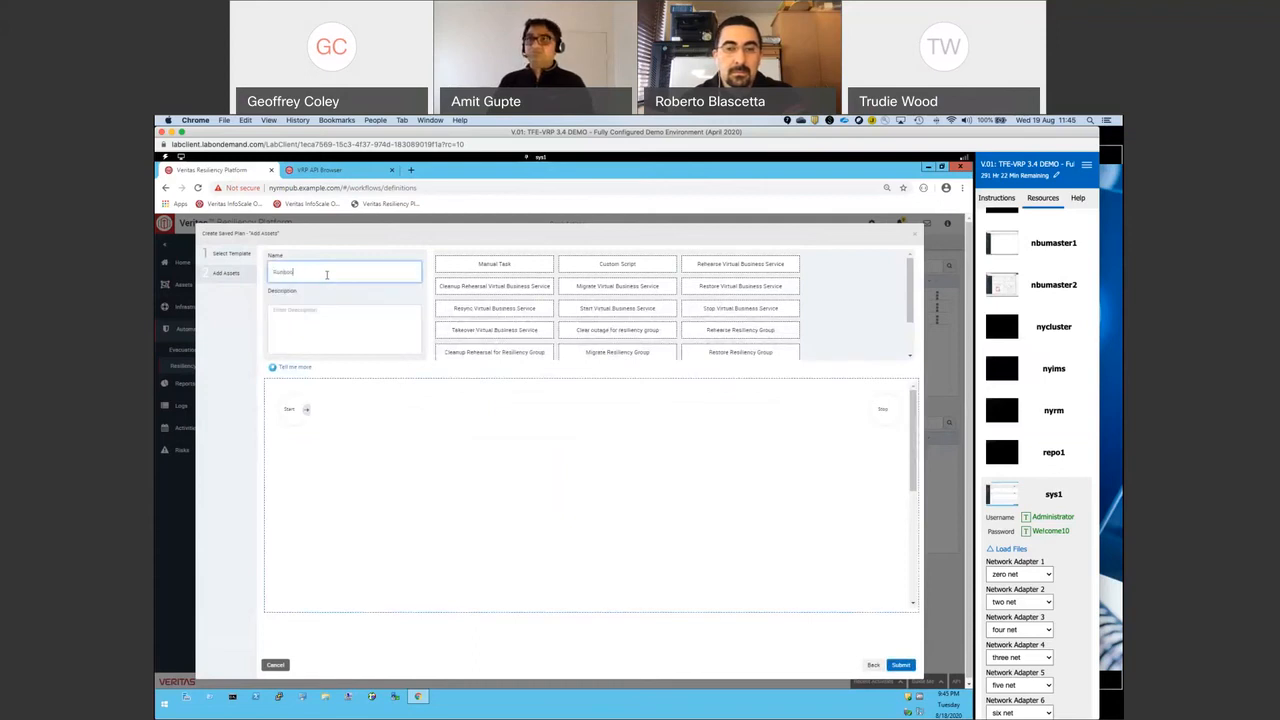
text( Rehearsal)
click(323, 315)
text(V)
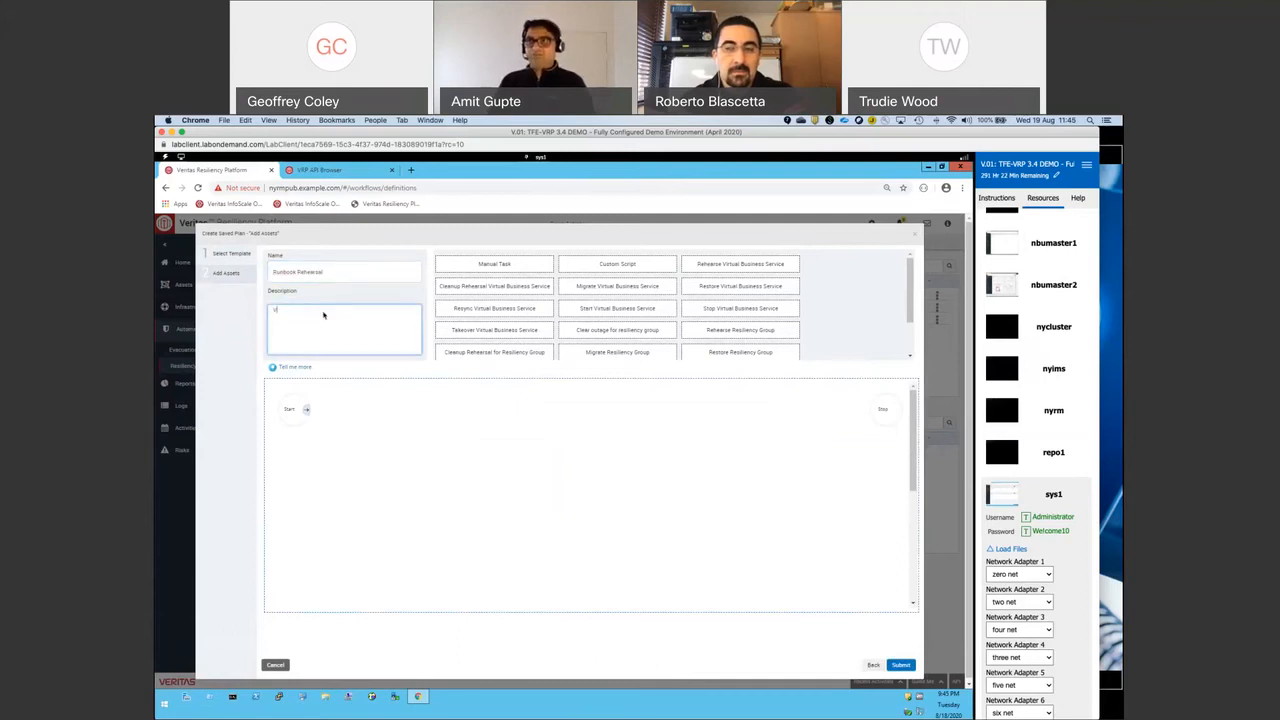
text(eritate sy)
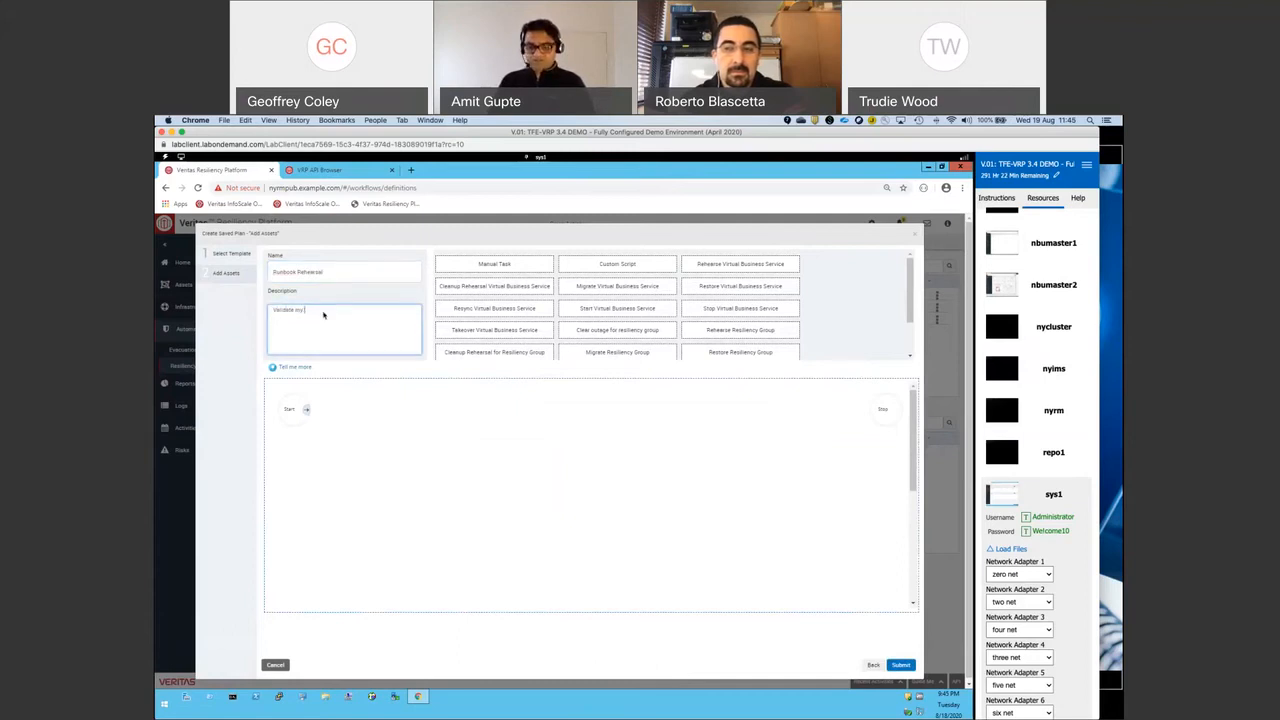
text( DR Readiness Every)
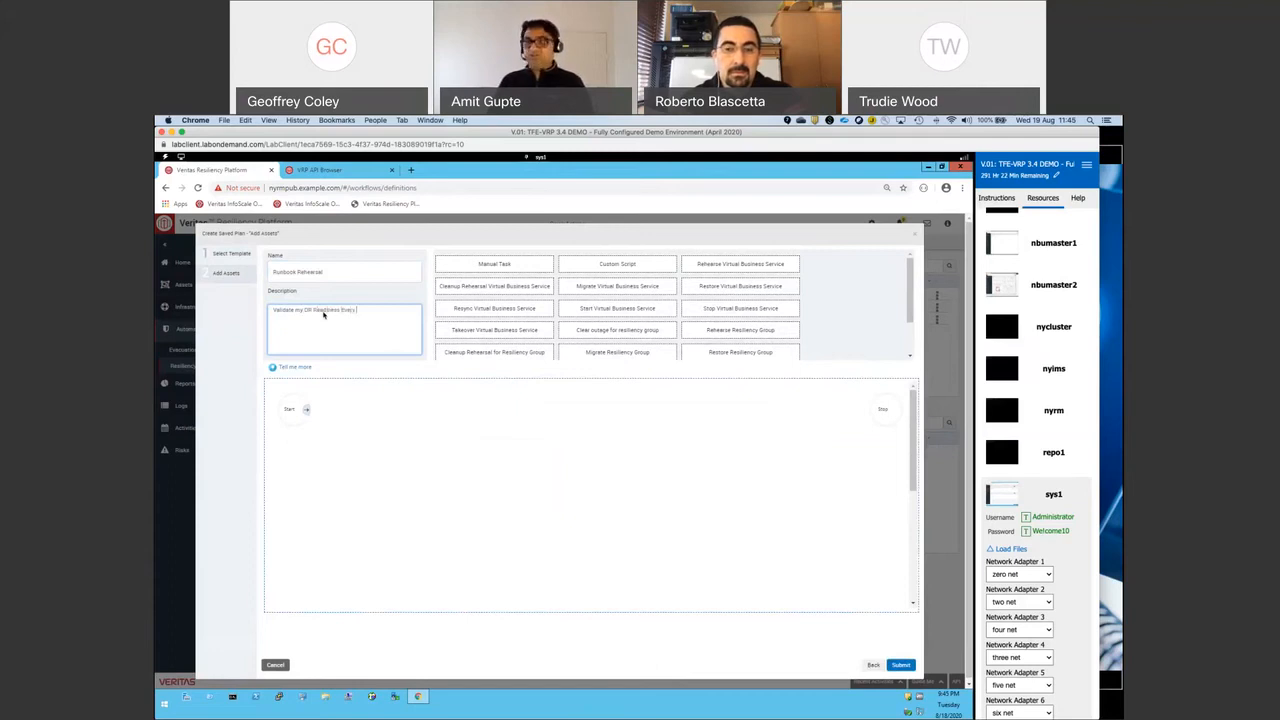
text(3 months)
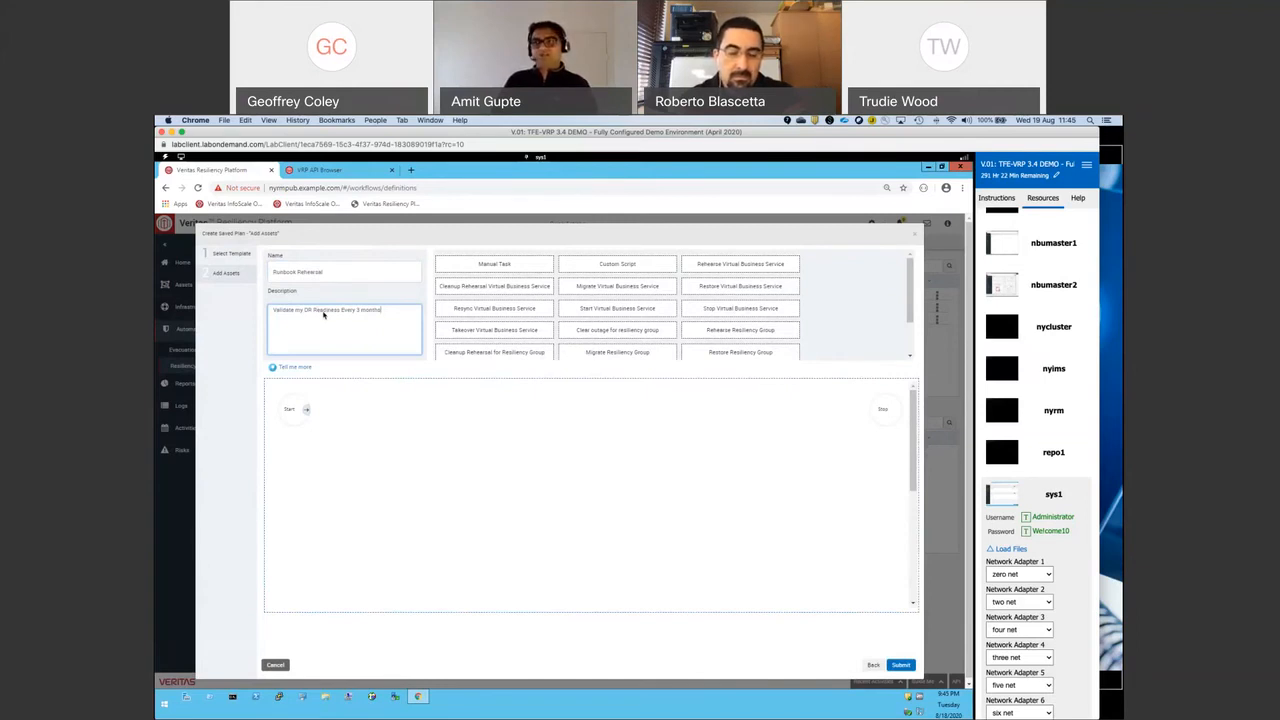
key(ctrl+shift+Left)
key(ctrl+shift+Left)
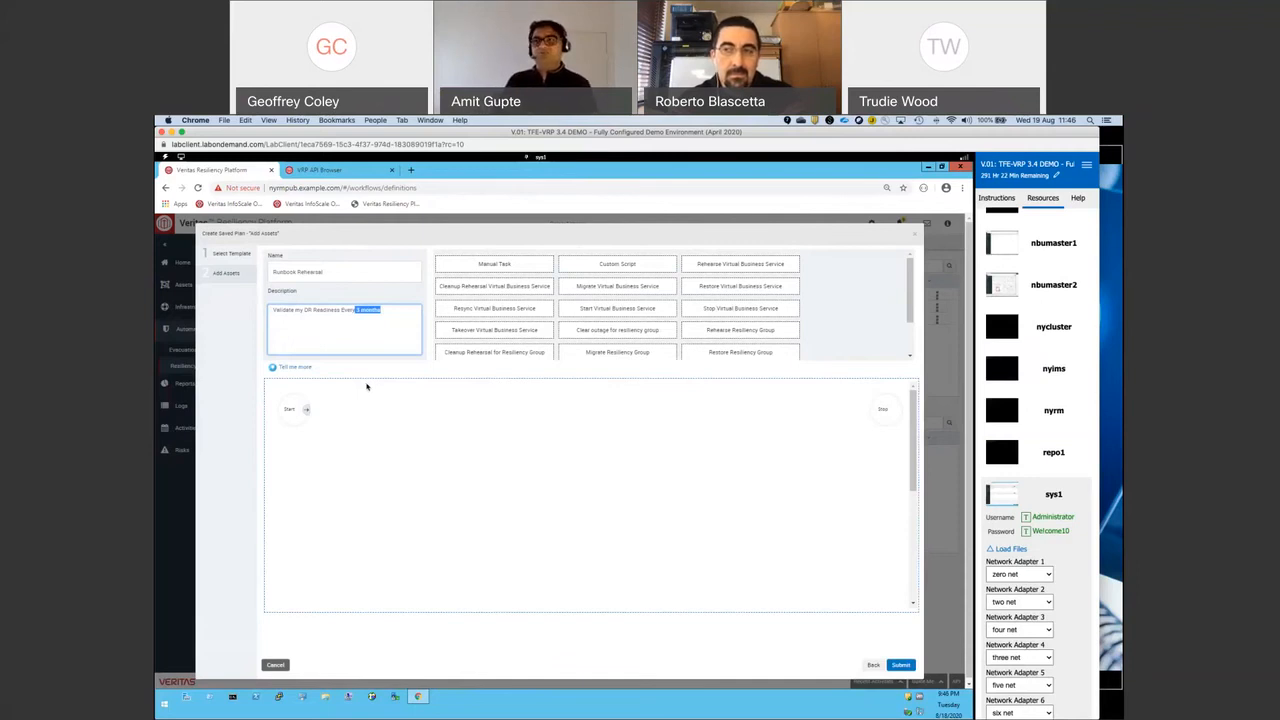
click(361, 311)
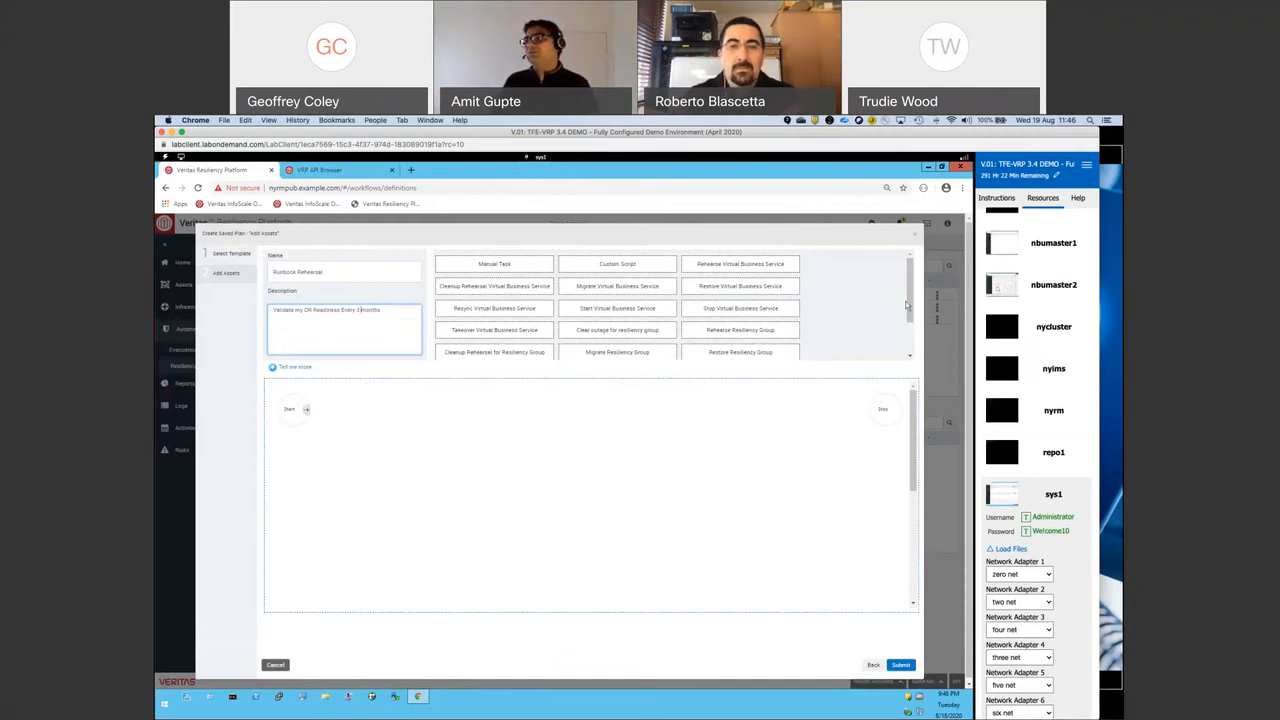
Add a Rehearse Virtual Business Service task to the plan, configured for ERP System from New York DC to London DC.
drag(911, 320, 912, 347)
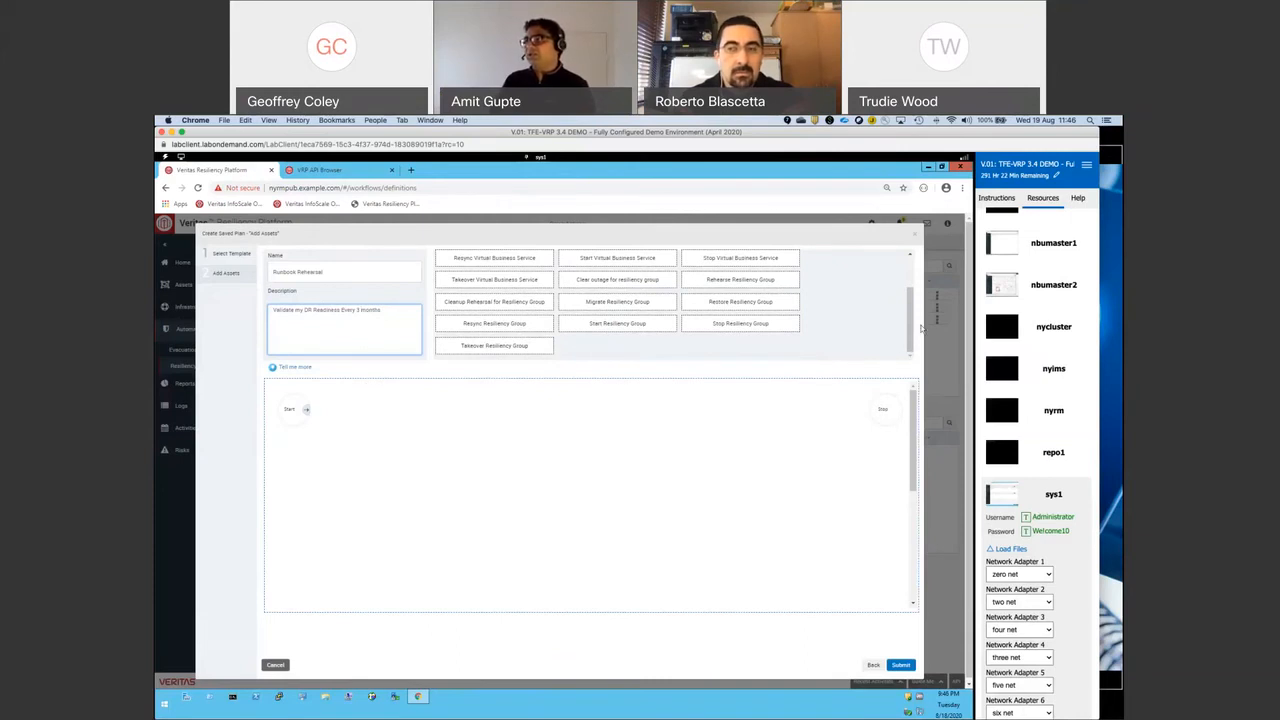
drag(912, 334, 912, 295)
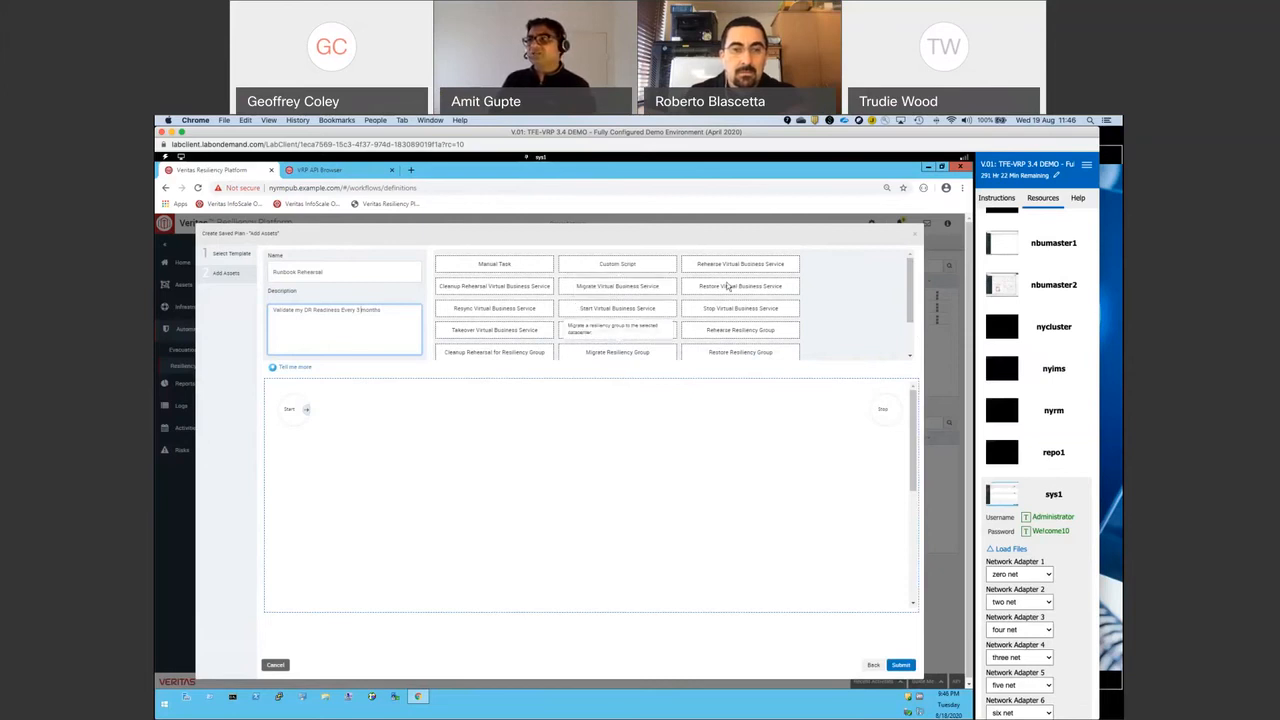
drag(730, 271, 380, 420)
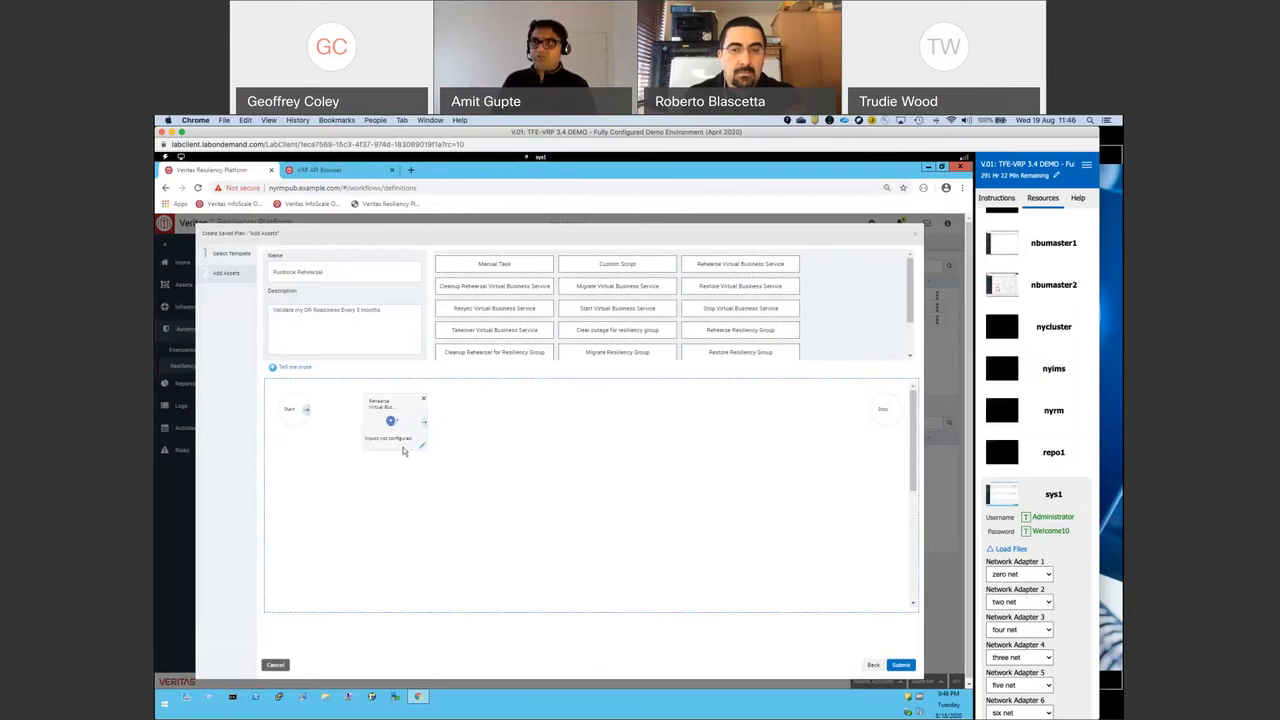
click(422, 450)
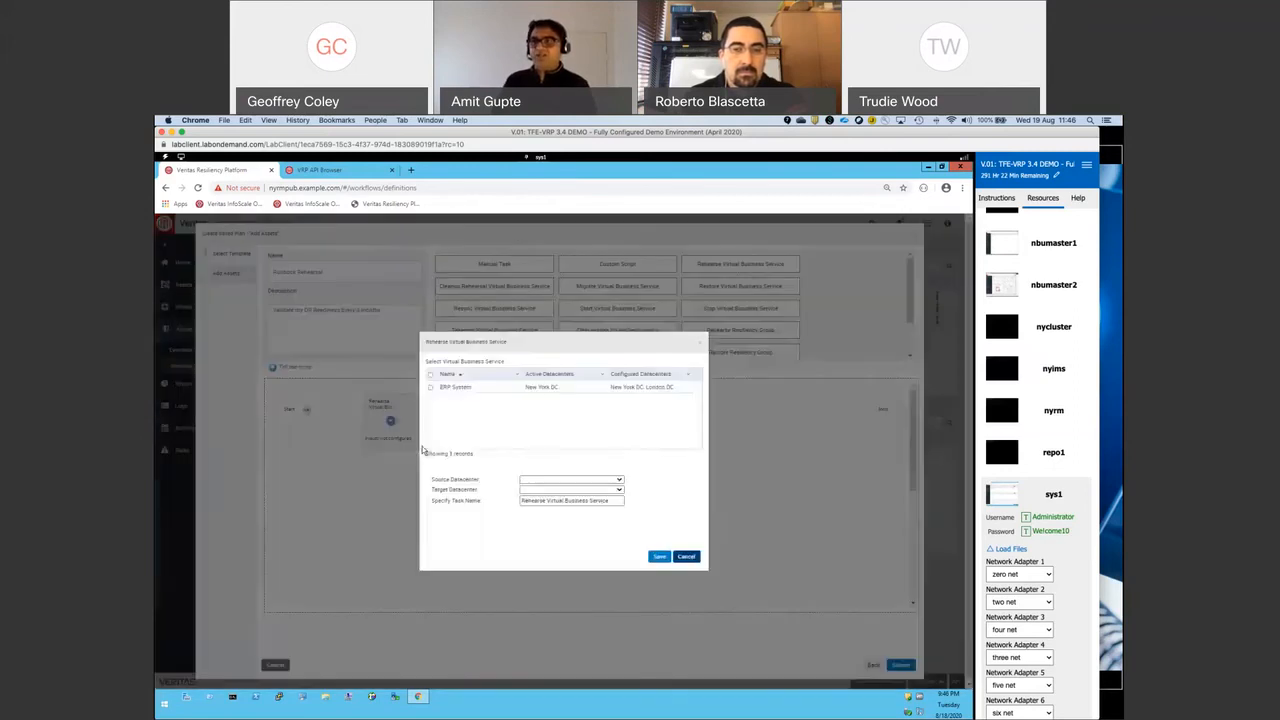
click(430, 388)
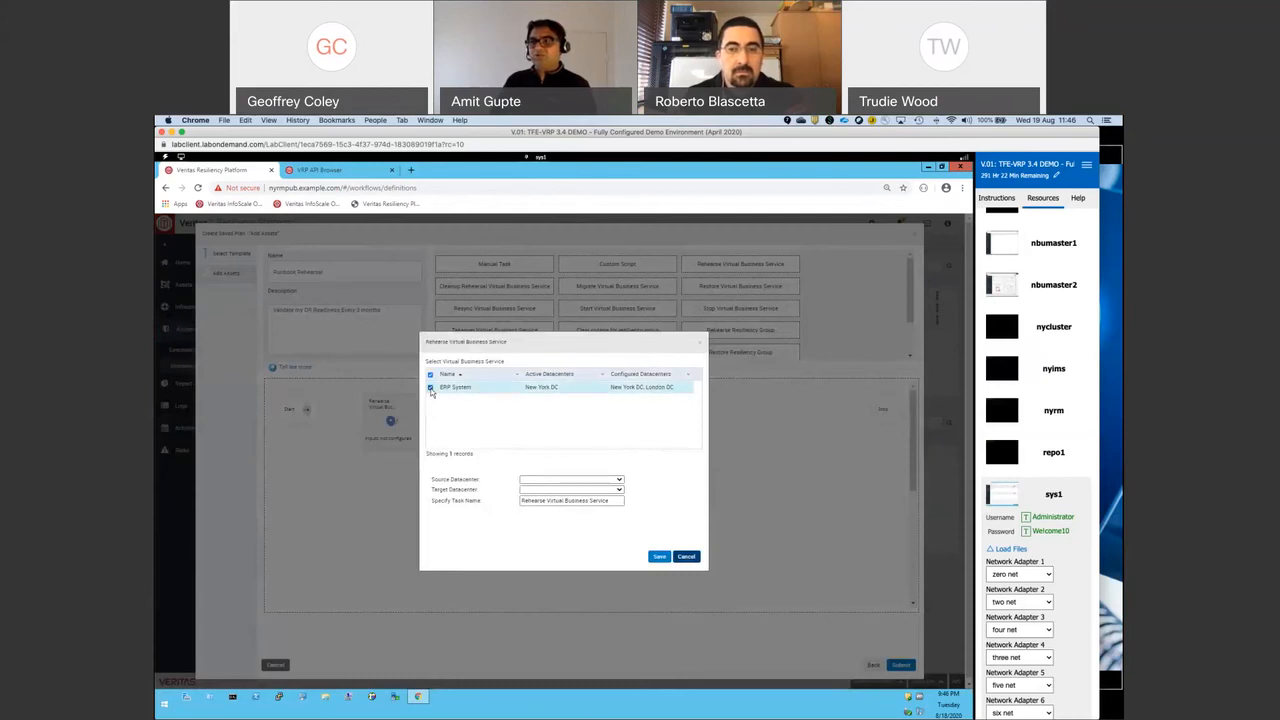
click(568, 481)
click(563, 496)
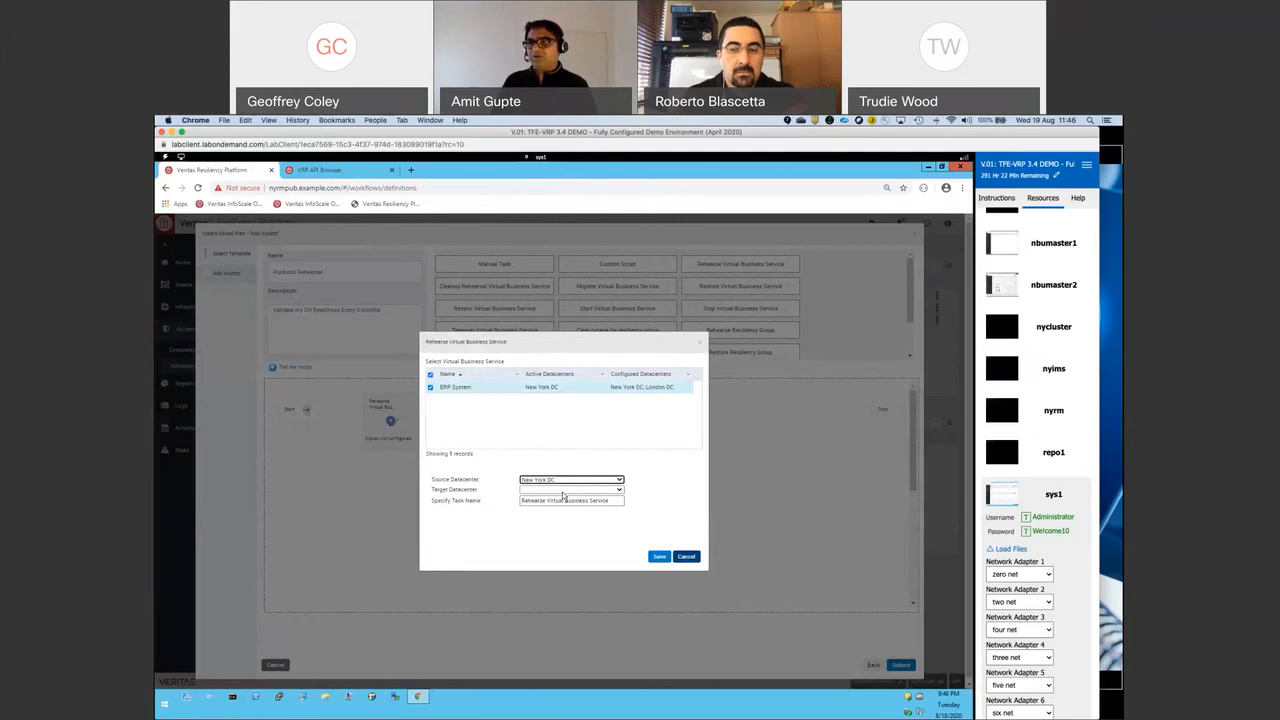
click(563, 490)
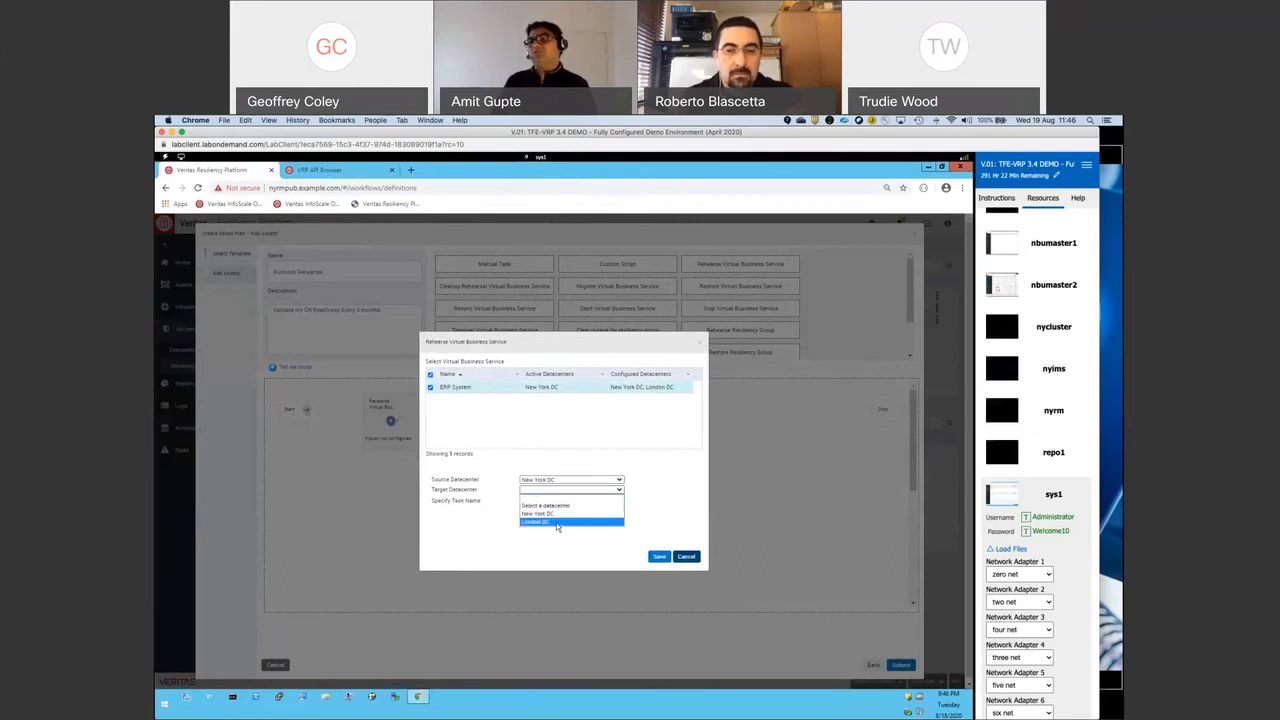
click(557, 522)
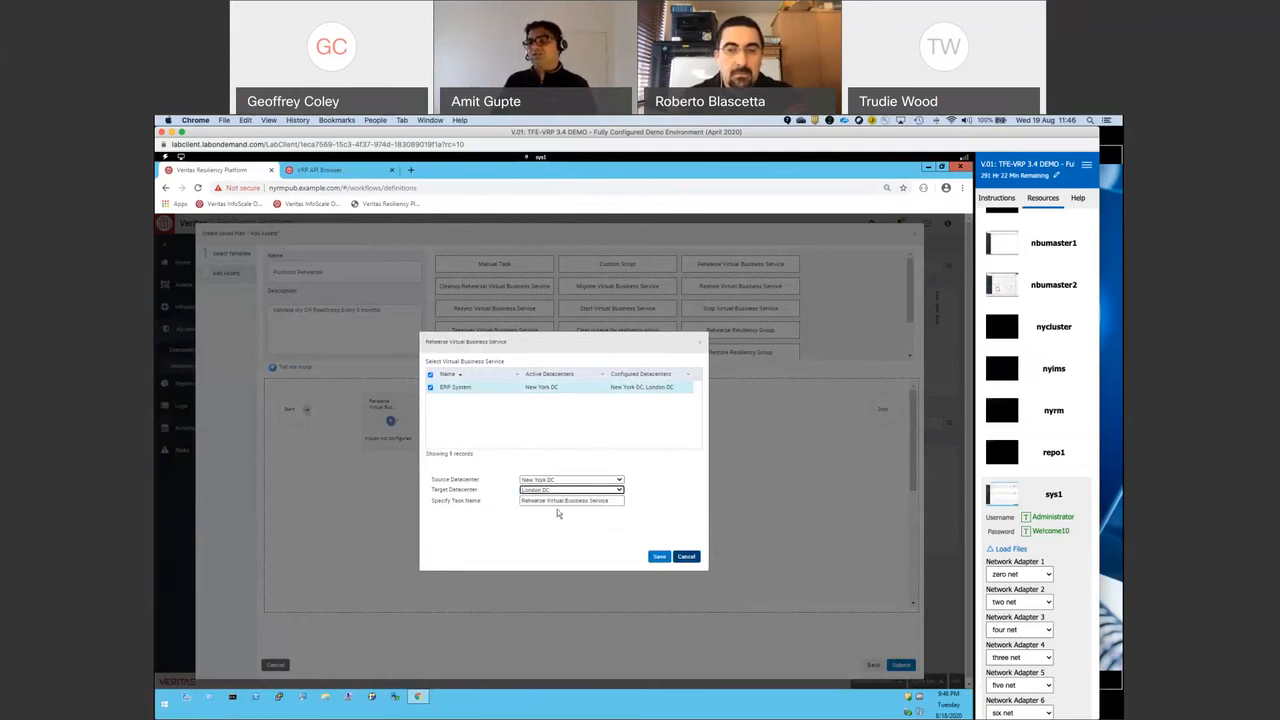
click(659, 560)
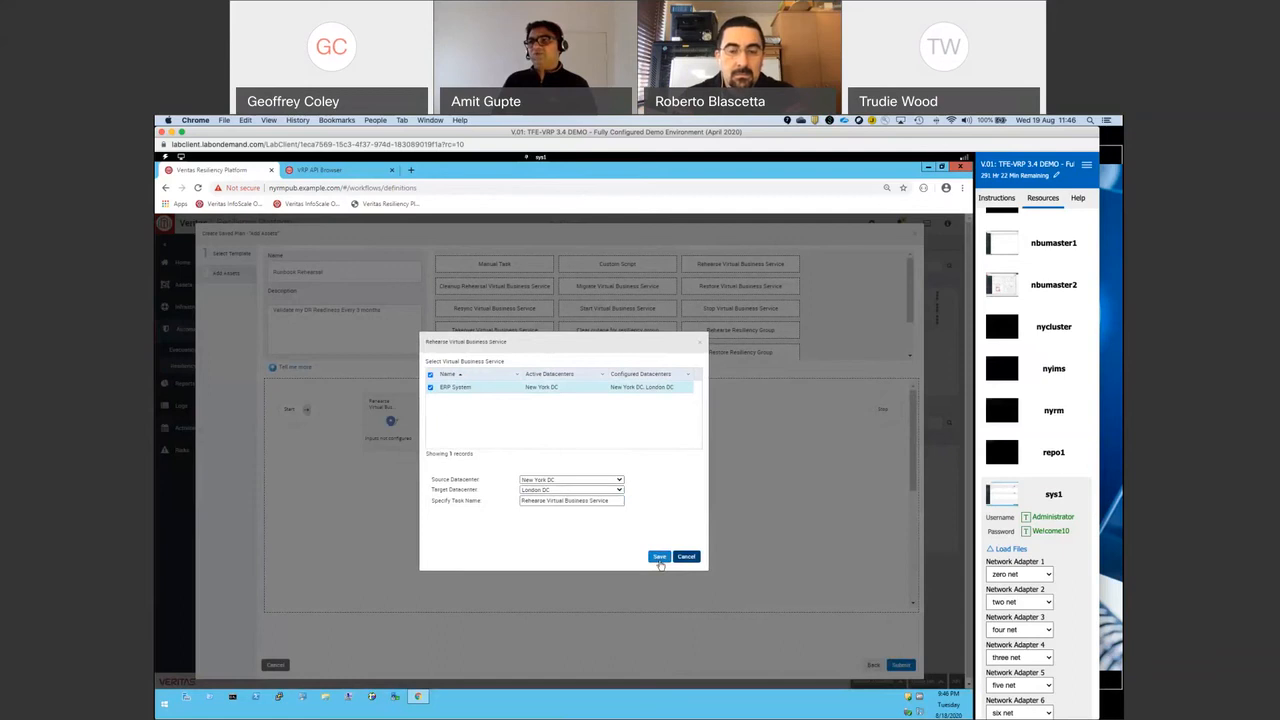
Add a Rehearse Resiliency Group task after the first task, configured for the APP group with New York DC as target datacenter.
scroll(383, 417, down, 5)
scroll(383, 417, up, 5)
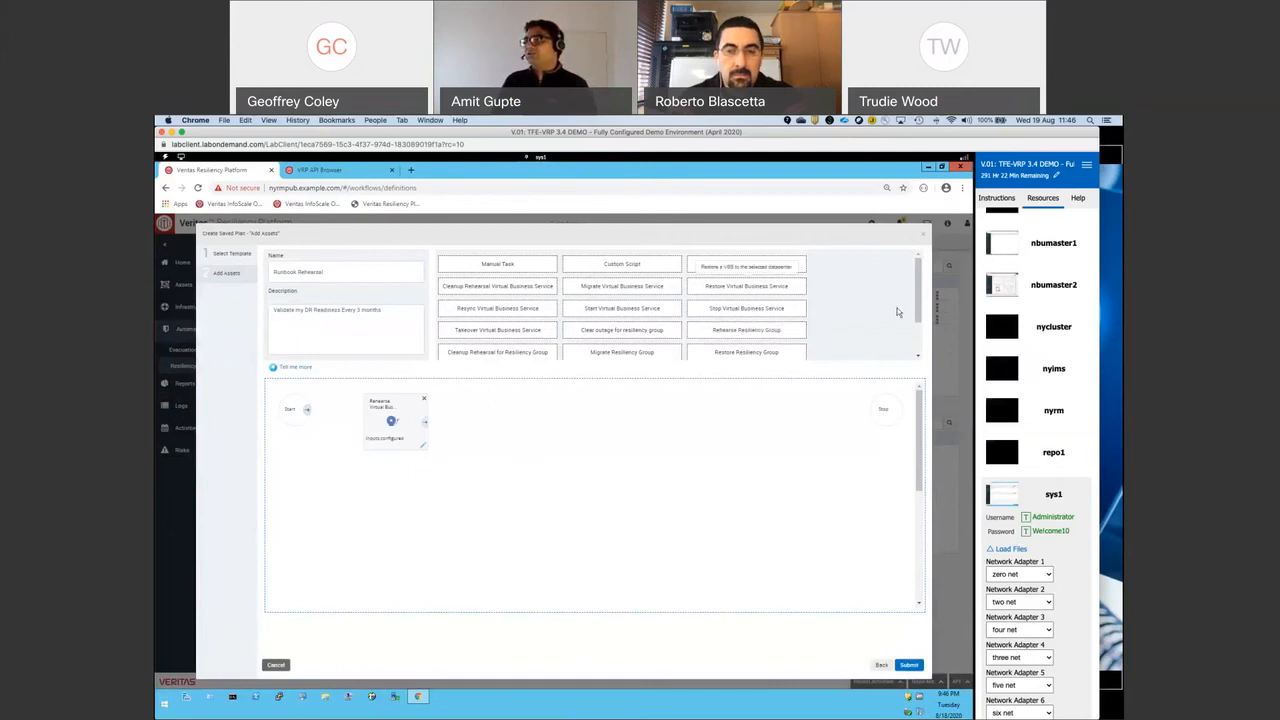
scroll(920, 328, down, 3)
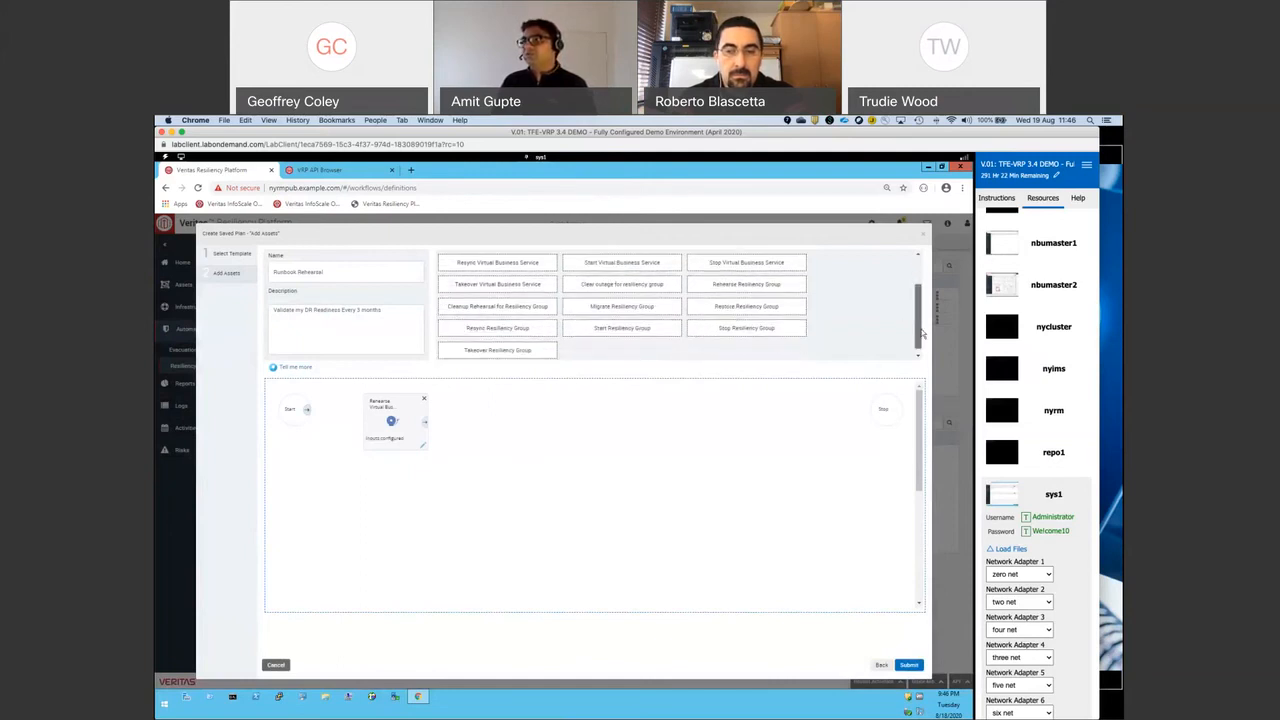
scroll(920, 328, up, 1)
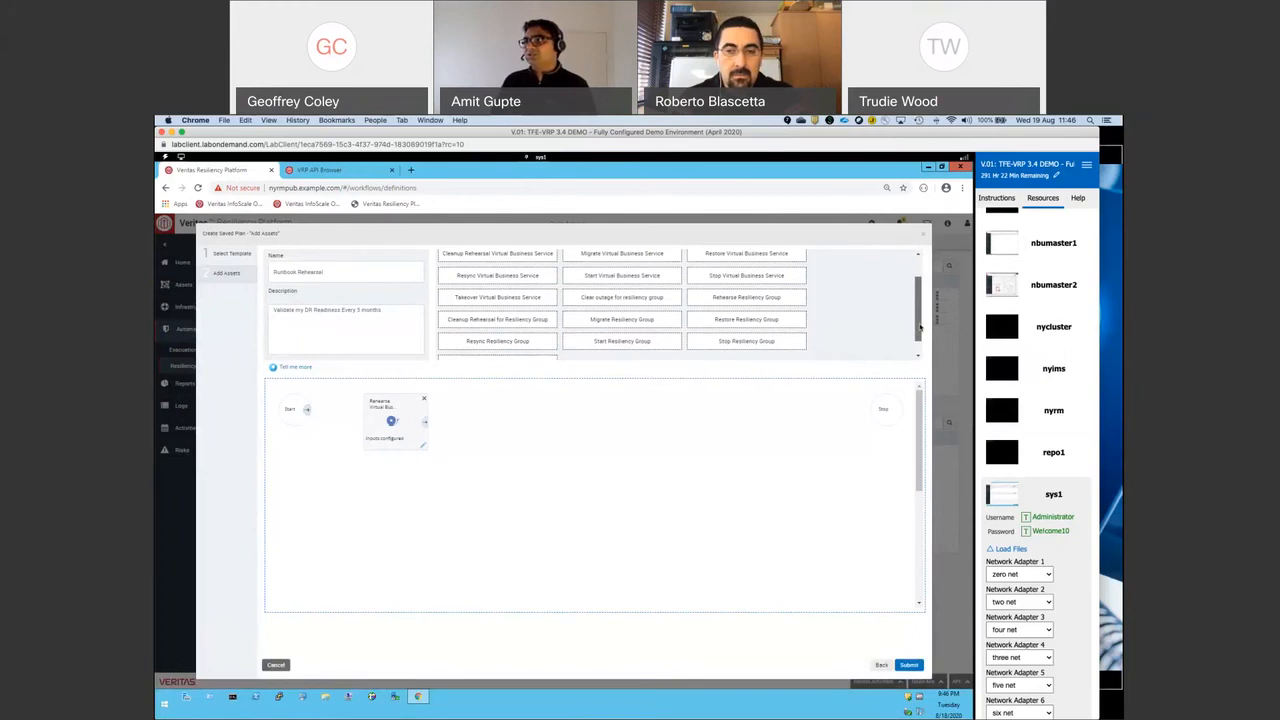
drag(751, 297, 515, 406)
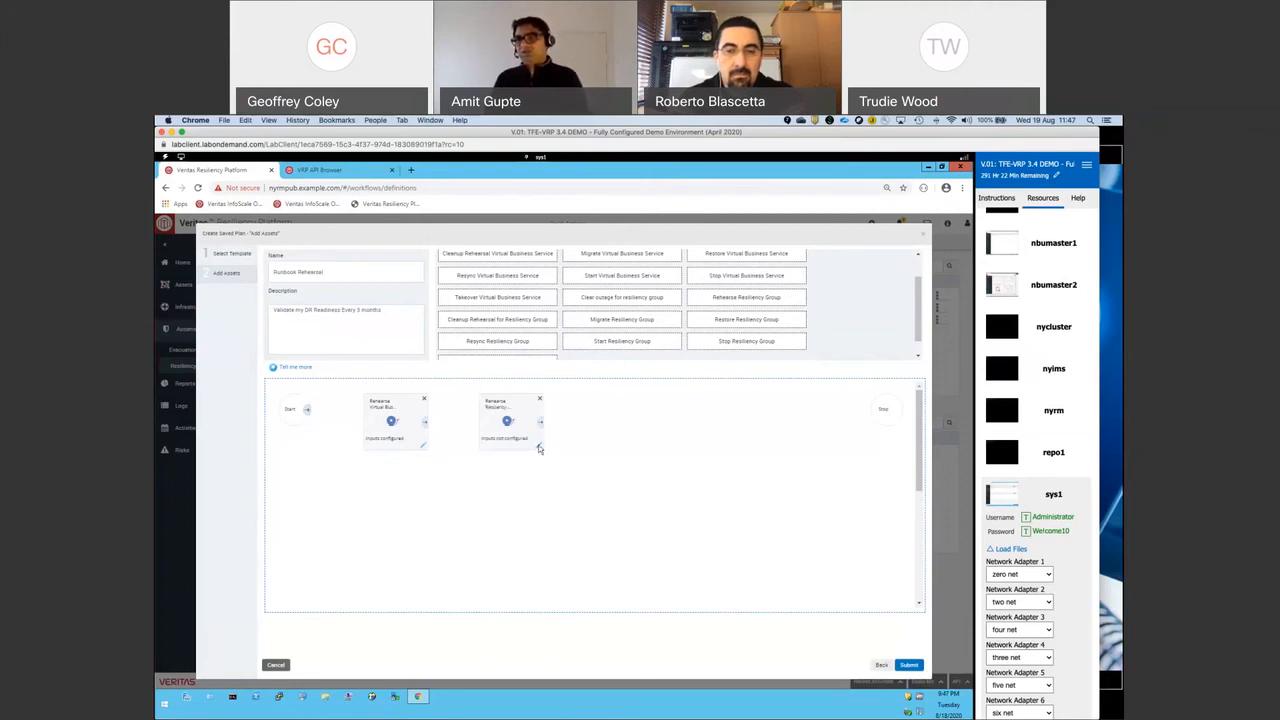
click(539, 449)
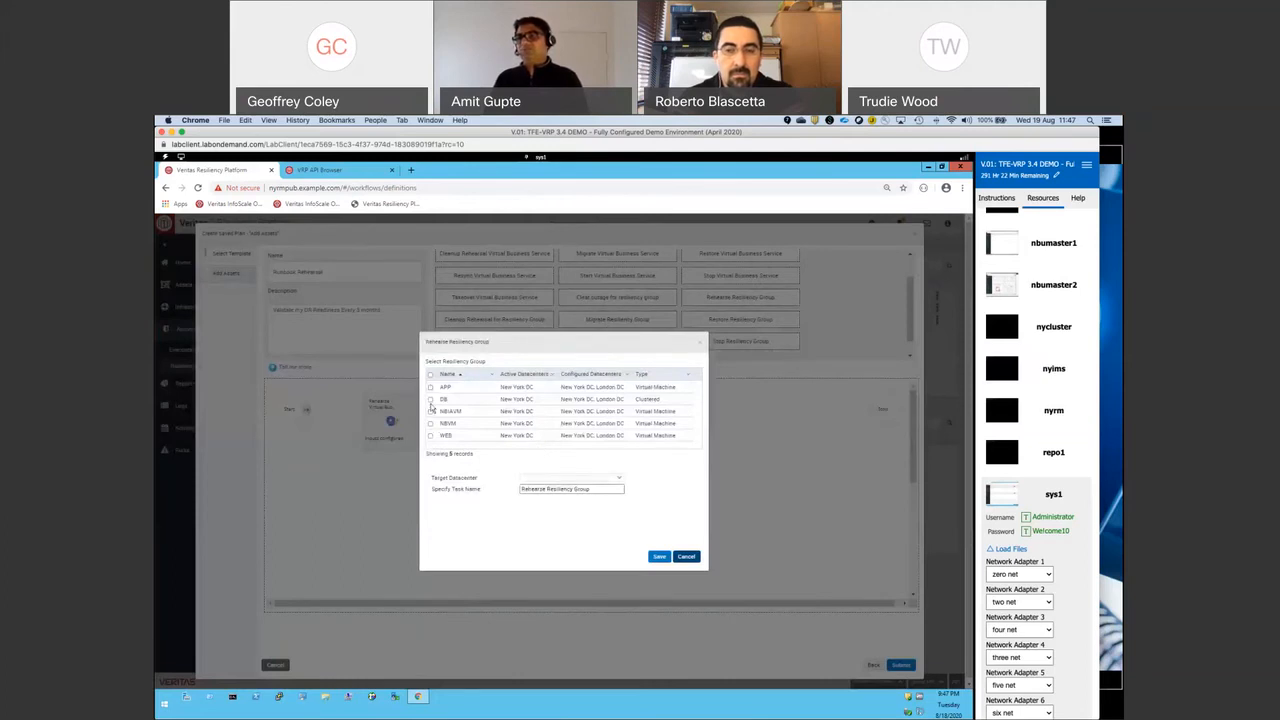
click(431, 387)
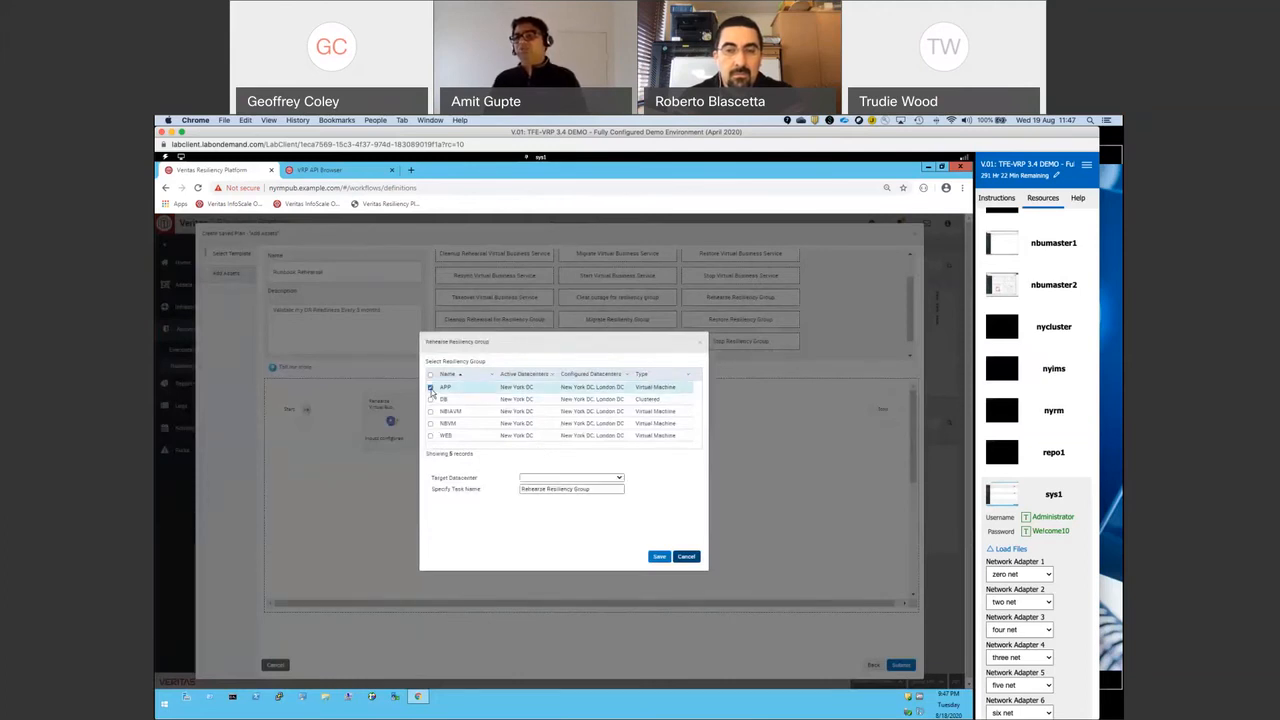
click(615, 479)
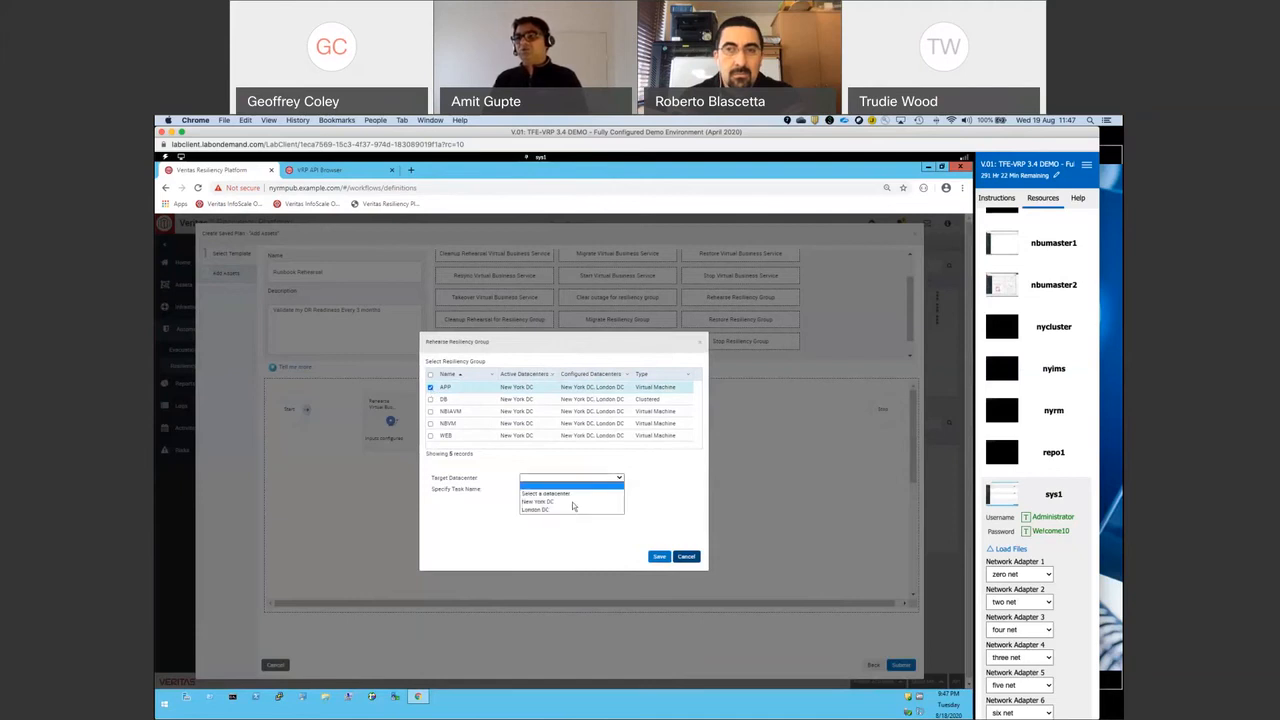
click(572, 502)
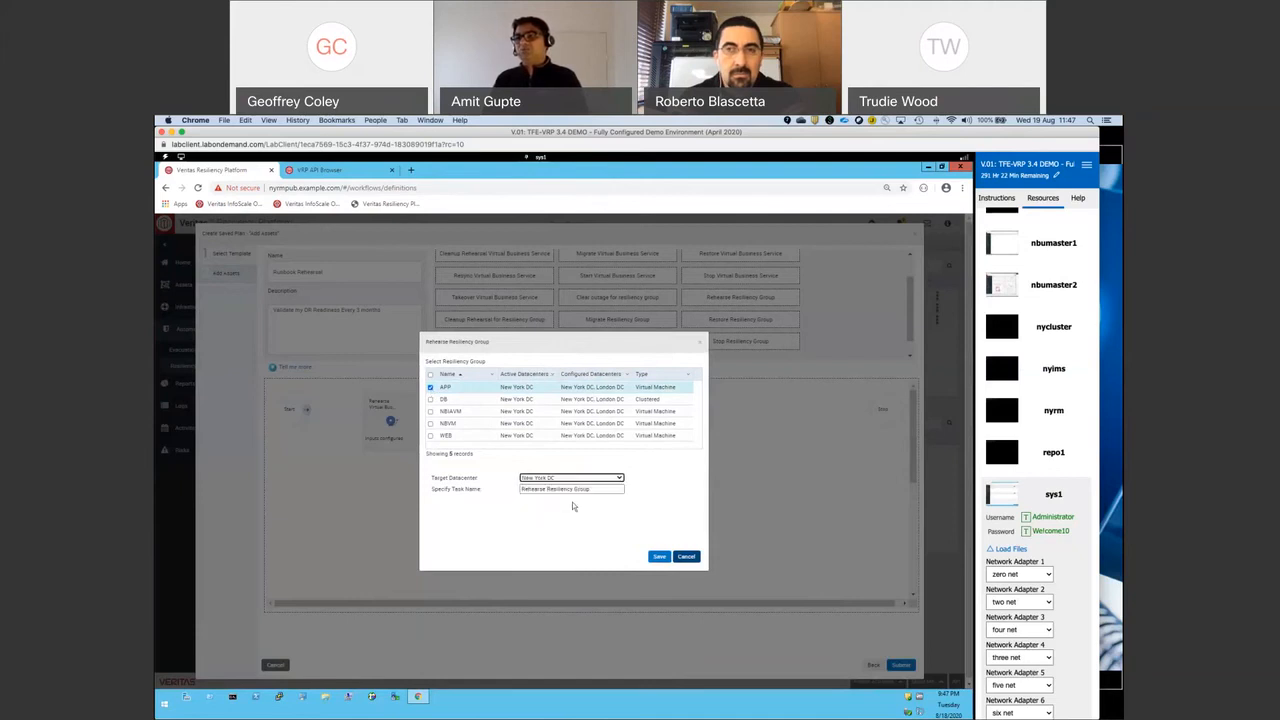
click(660, 557)
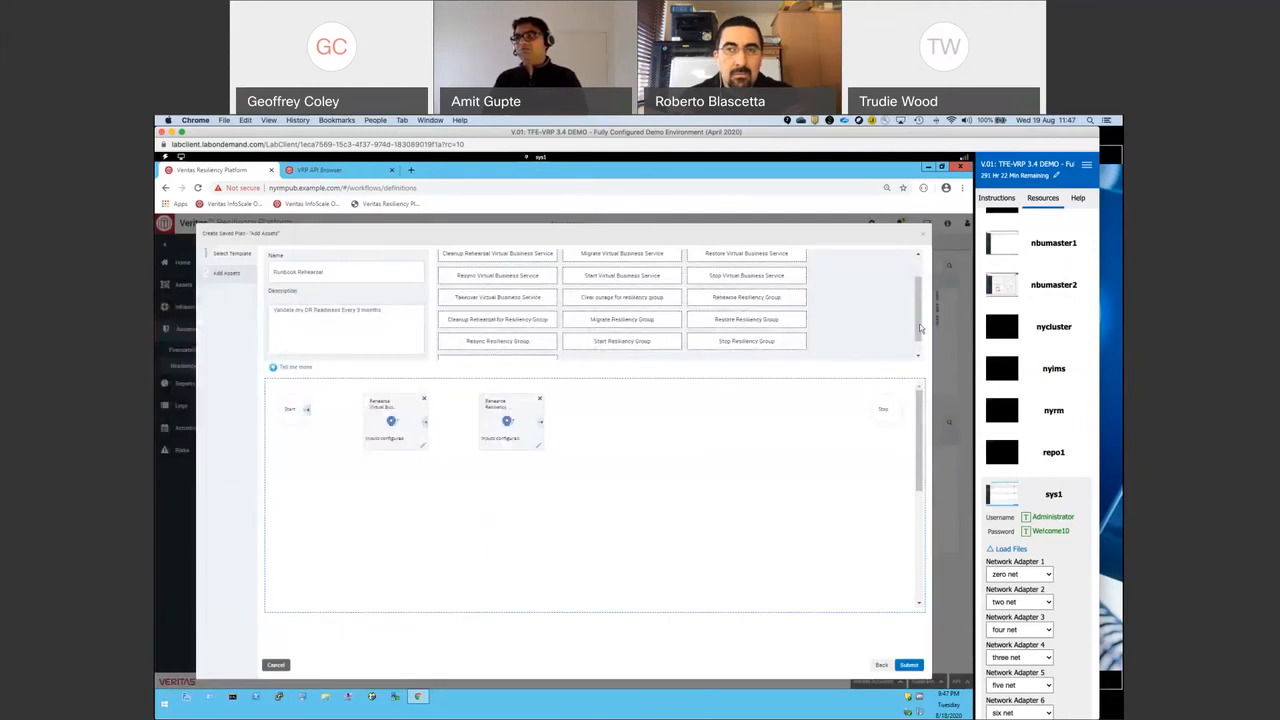
Look through the other task types available for the plan, including those for resiliency groups and custom scripts.
drag(920, 328, 921, 342)
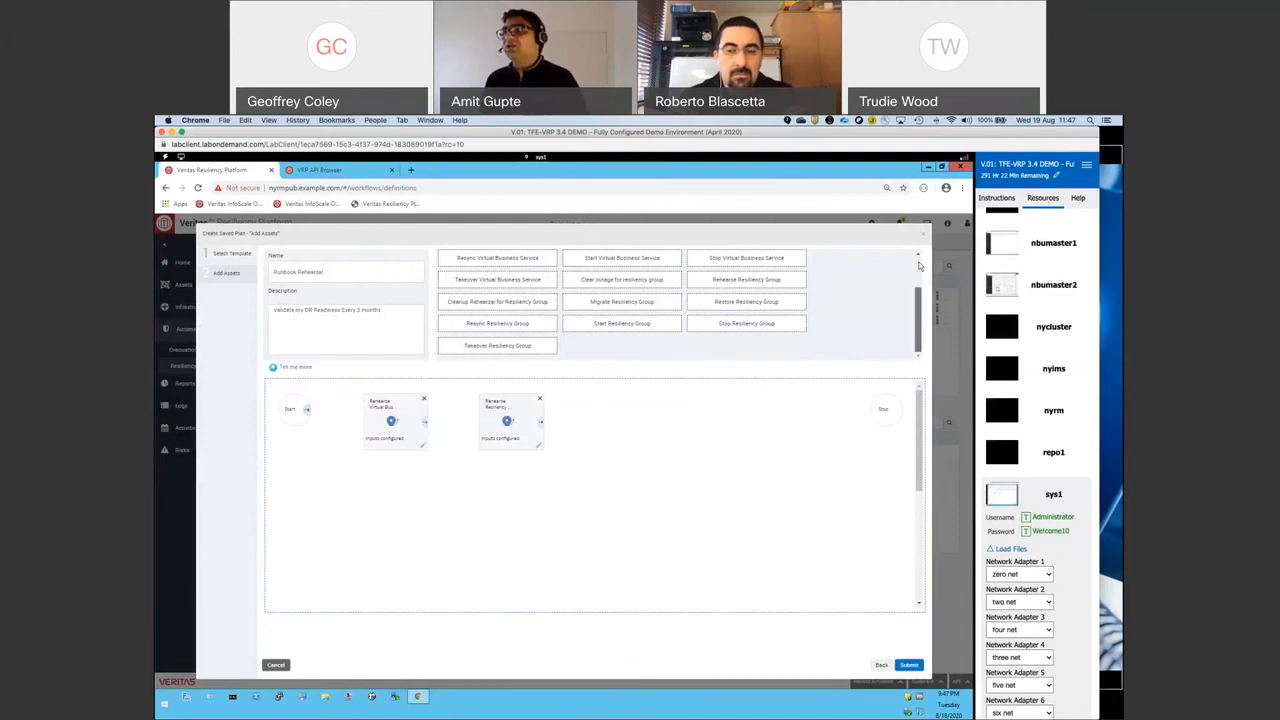
drag(921, 342, 919, 265)
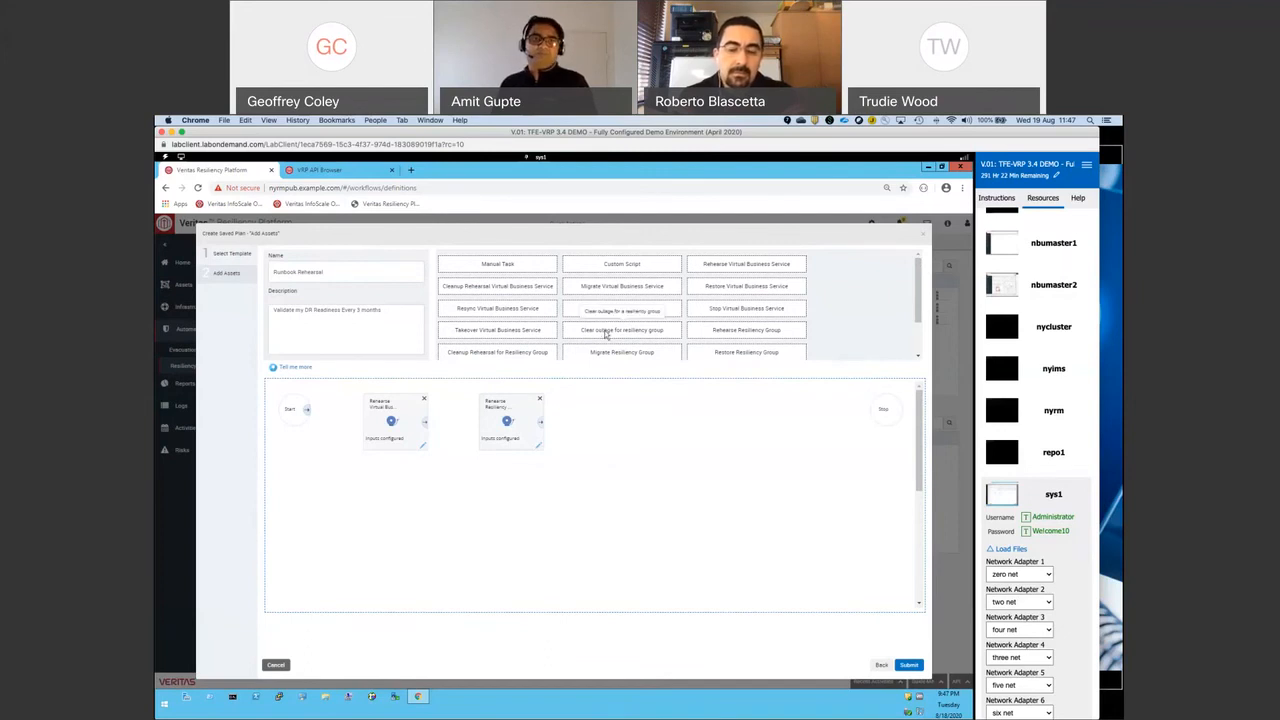
scroll(603, 333, down, 2)
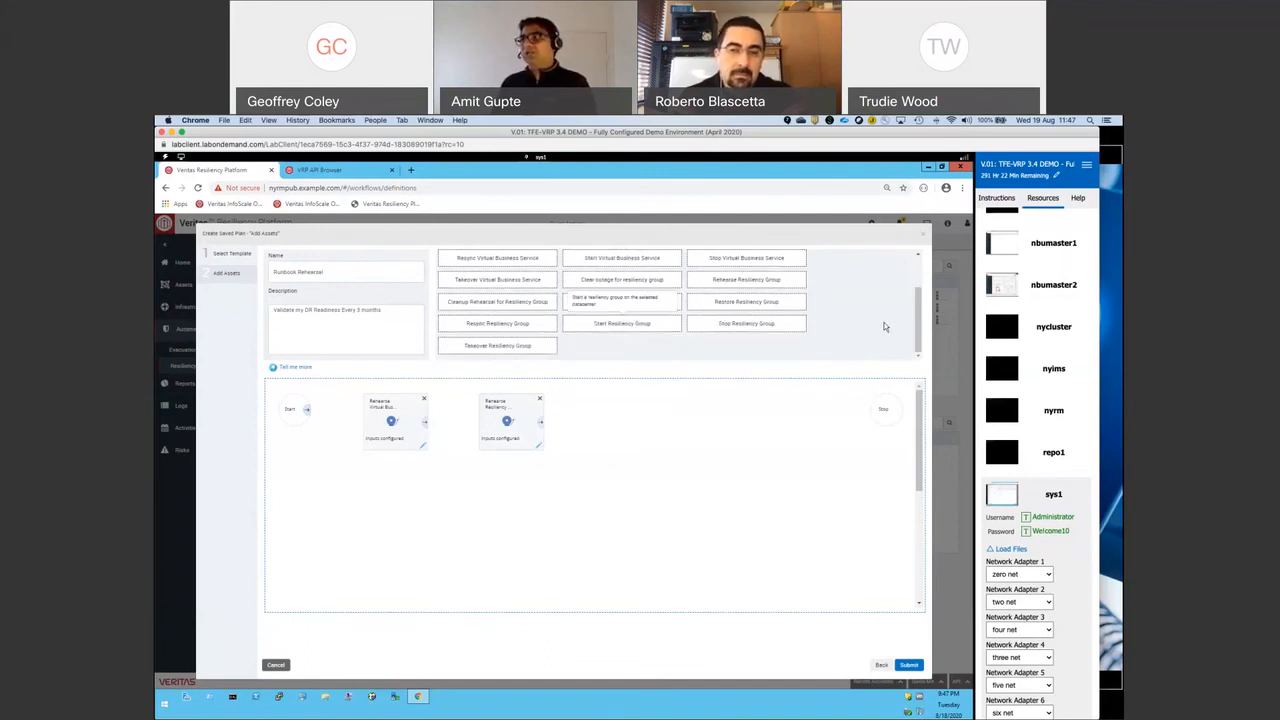
drag(918, 320, 922, 298)
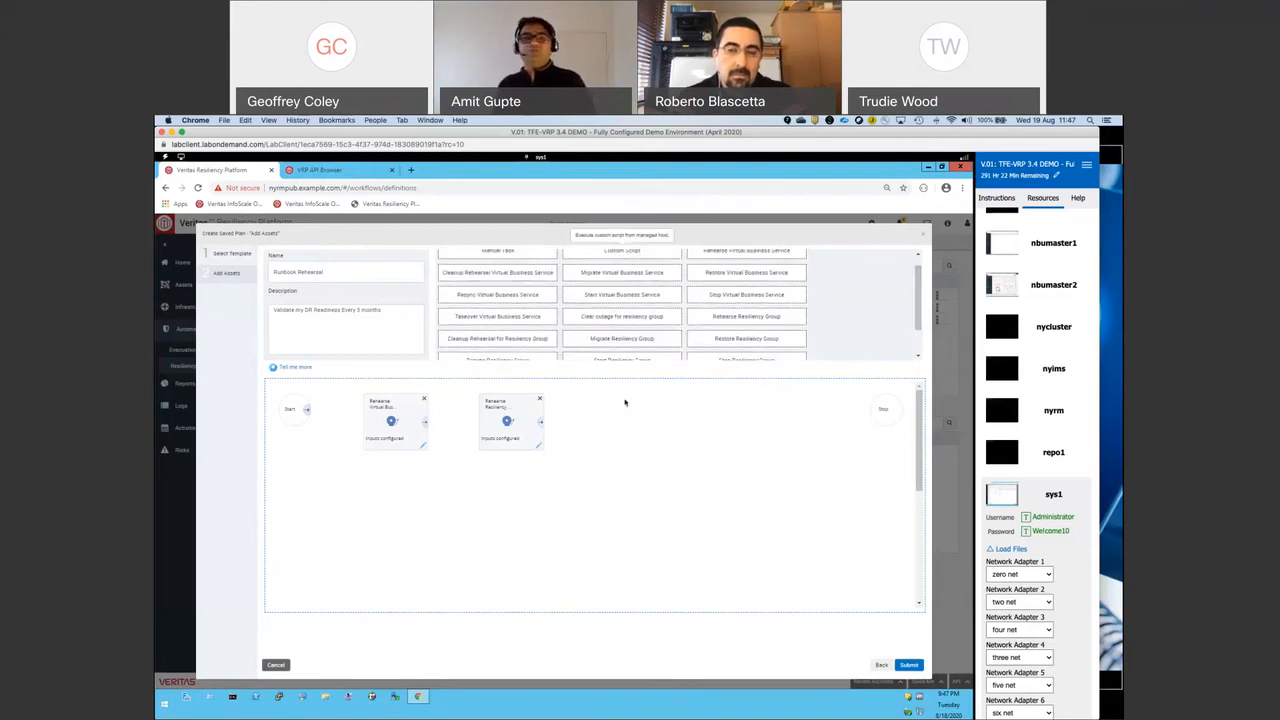
Add a Custom Script task after the Rehearse Resiliency Group task and select the first London DC host to run it.
drag(625, 402, 625, 404)
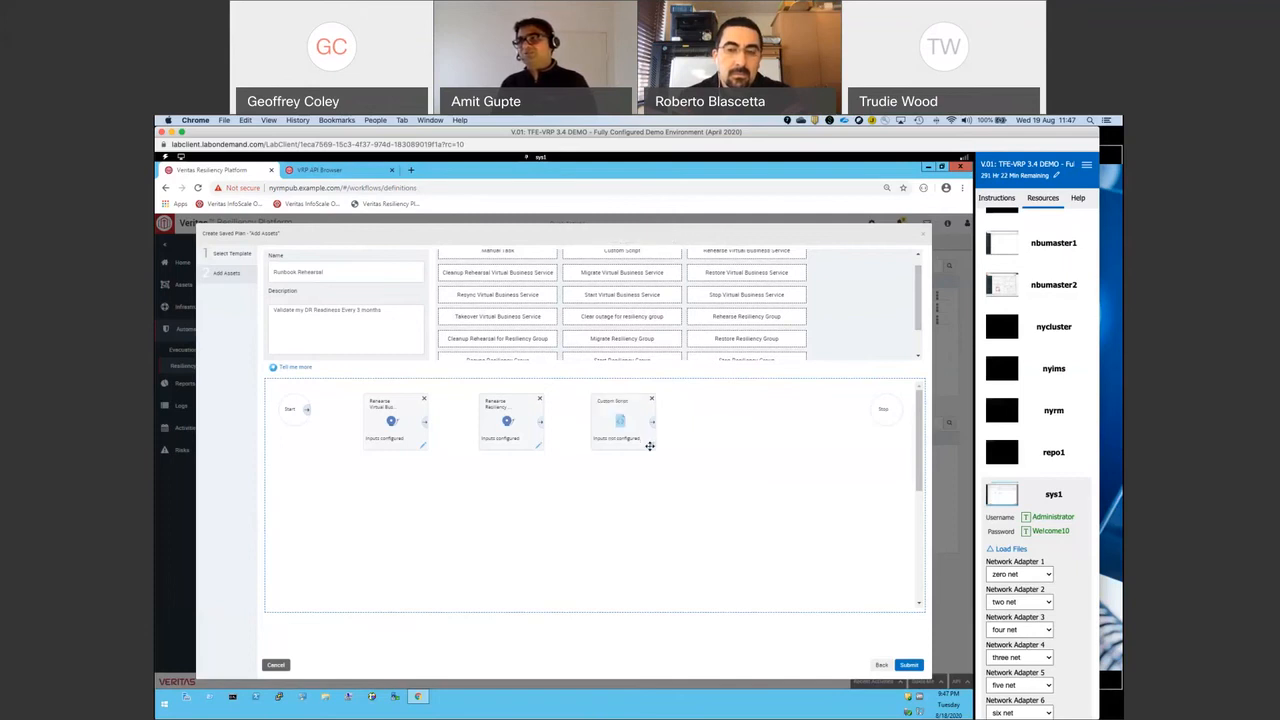
click(650, 448)
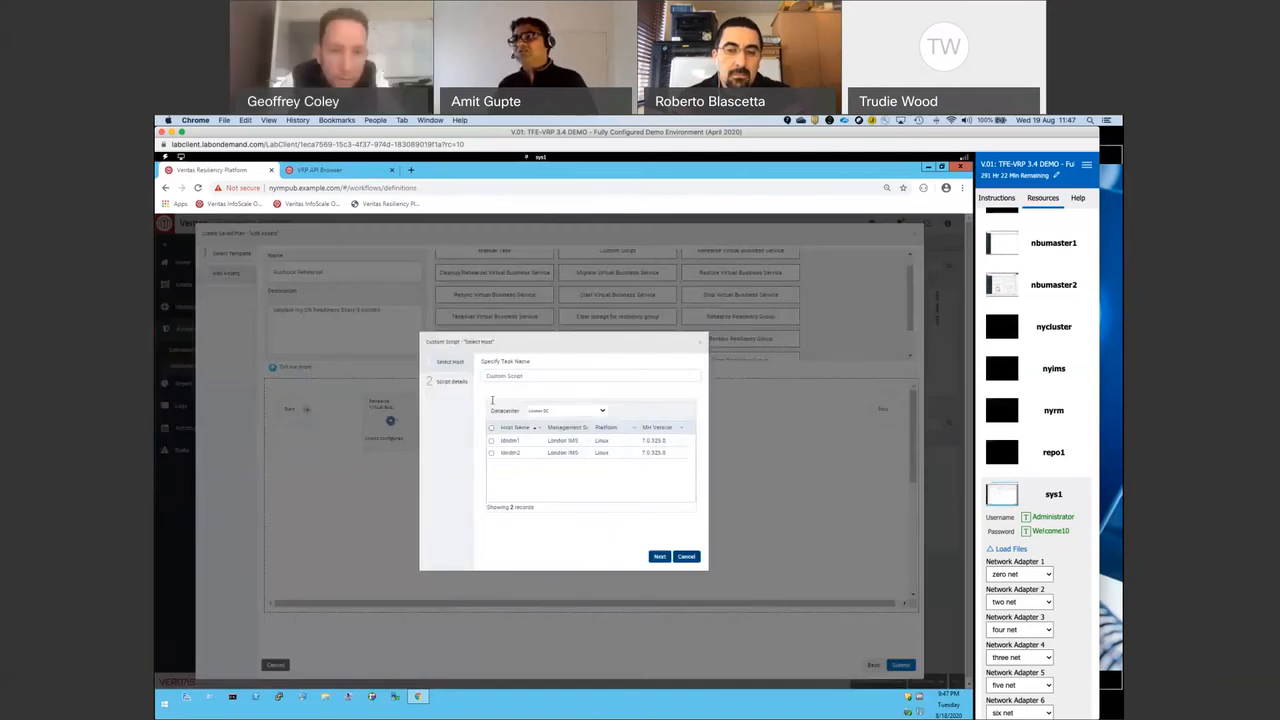
click(491, 440)
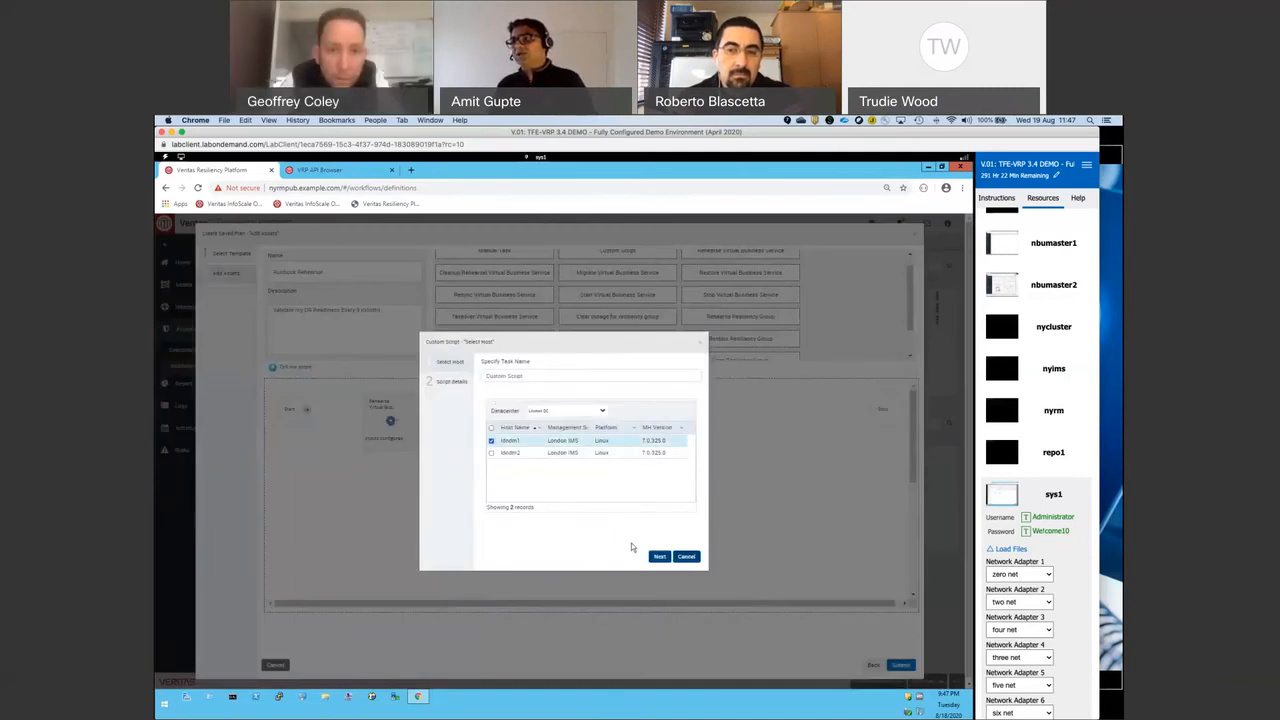
click(660, 556)
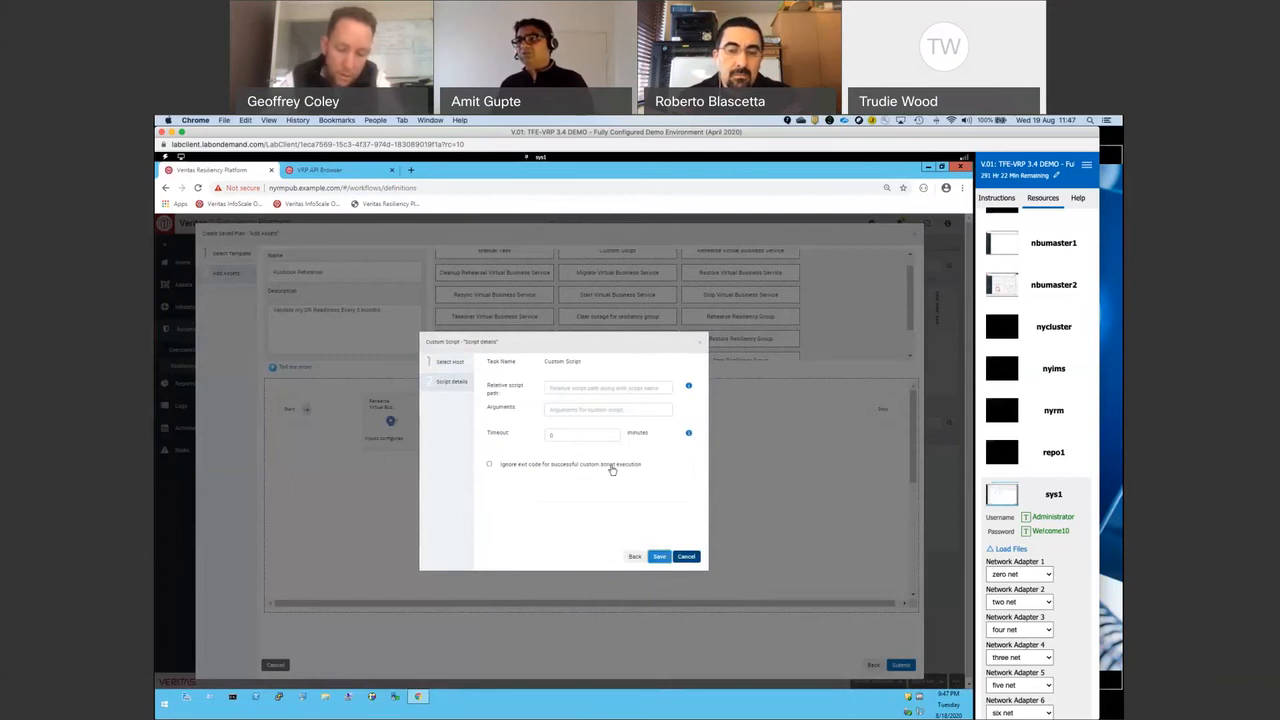
Set the custom script's relative path to "/opt/", enable ignoring the exit code for successful execution, and save the task.
click(588, 388)
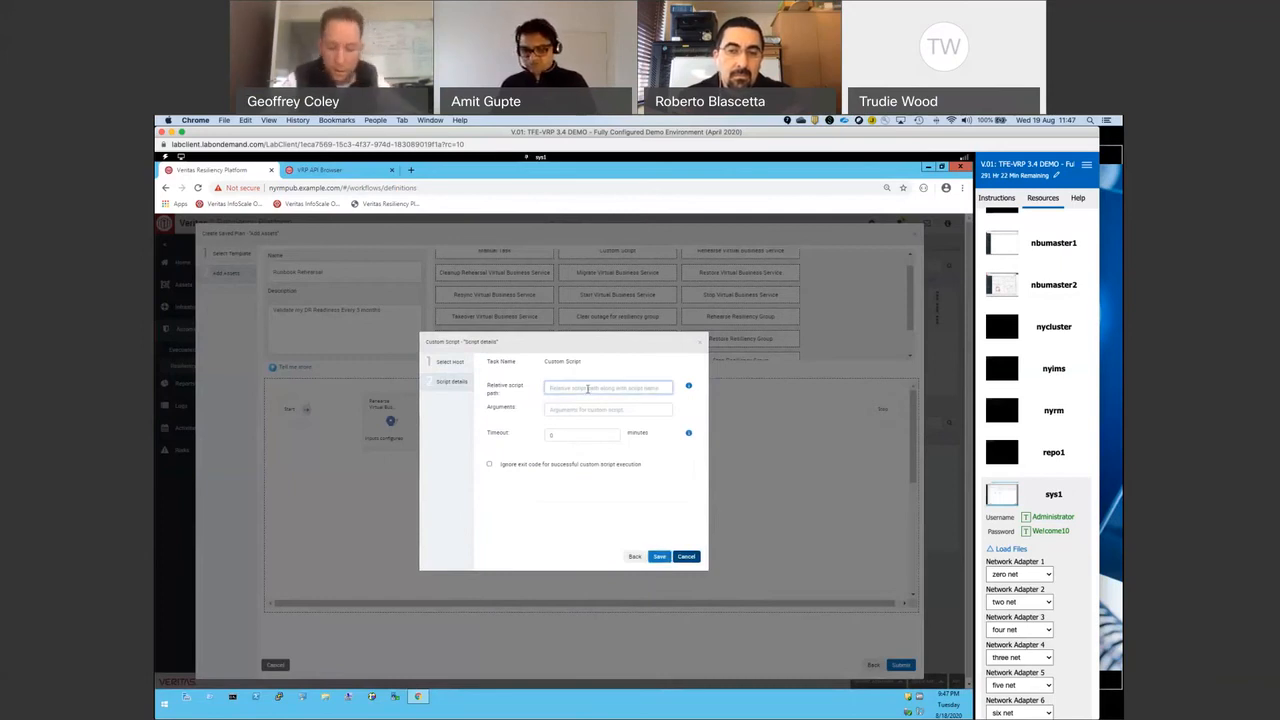
text(/)
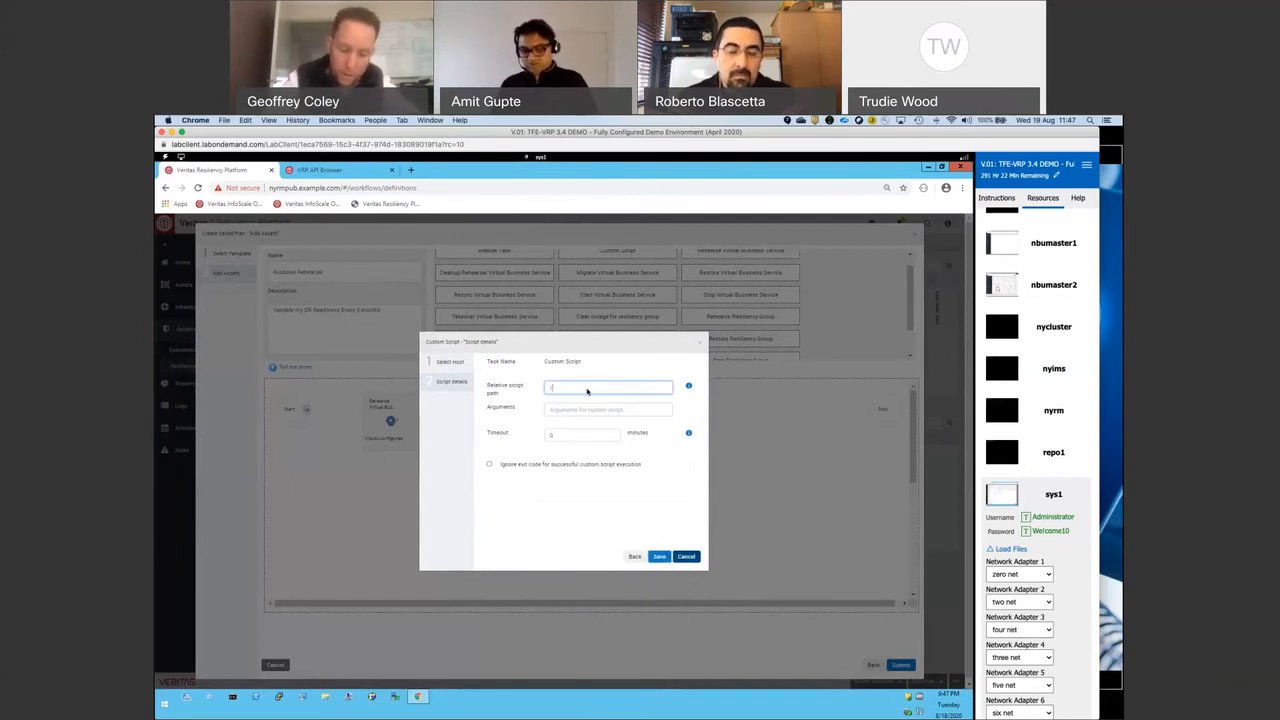
text(opt/)
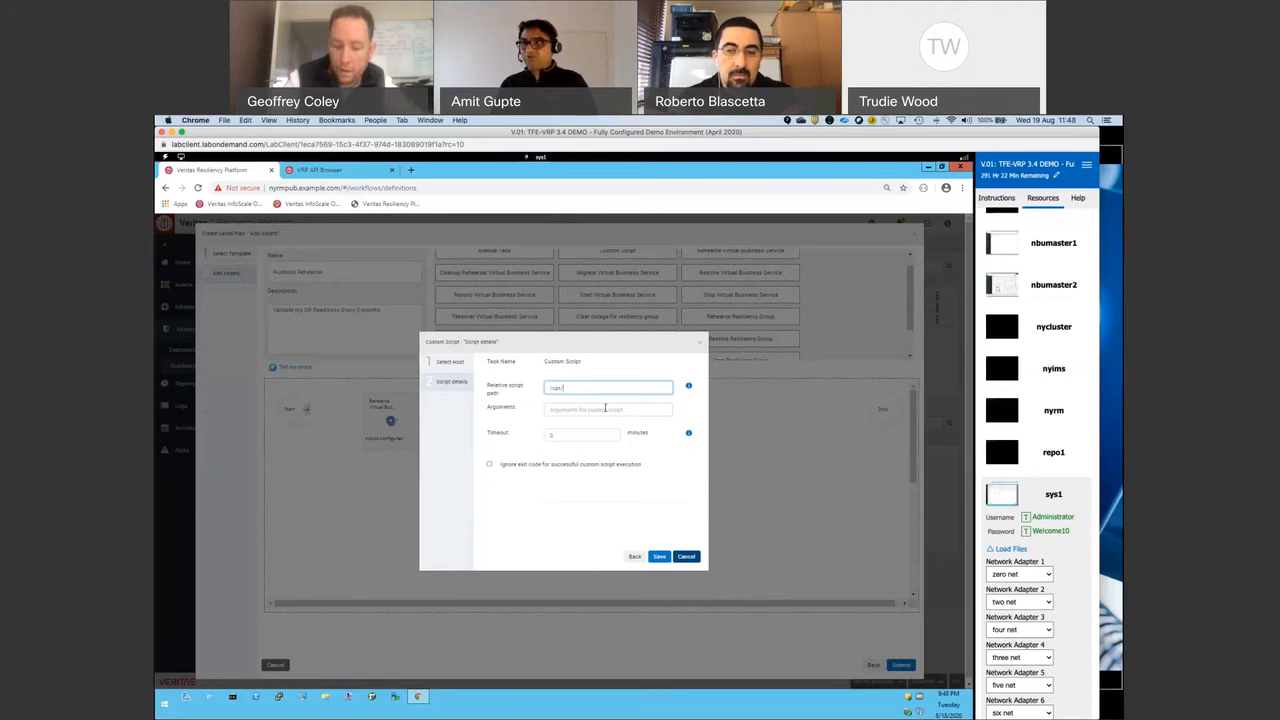
click(605, 408)
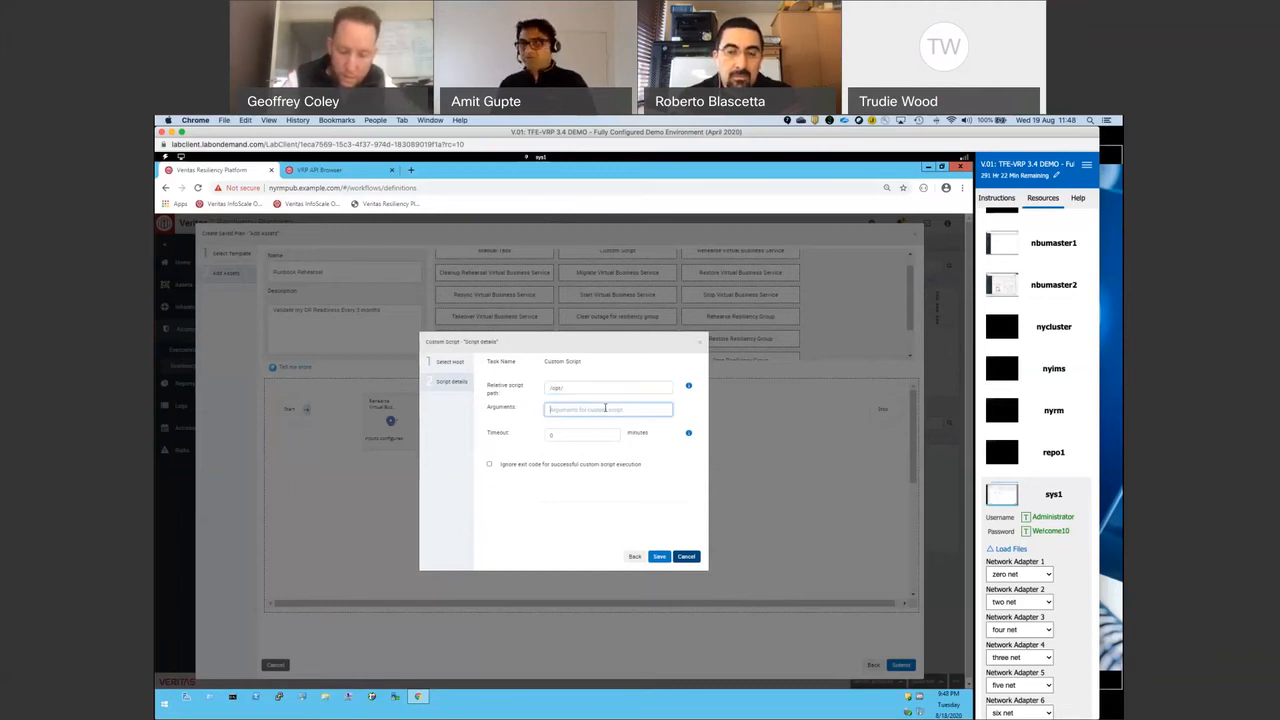
click(578, 441)
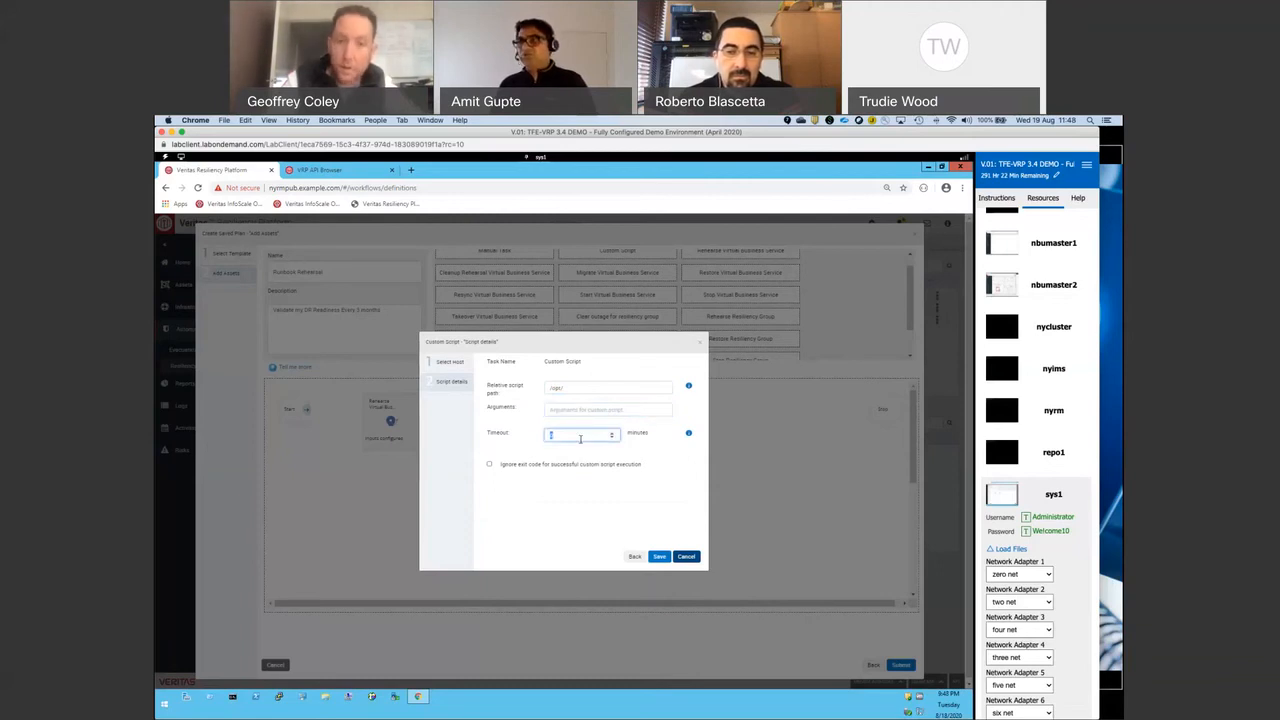
click(494, 466)
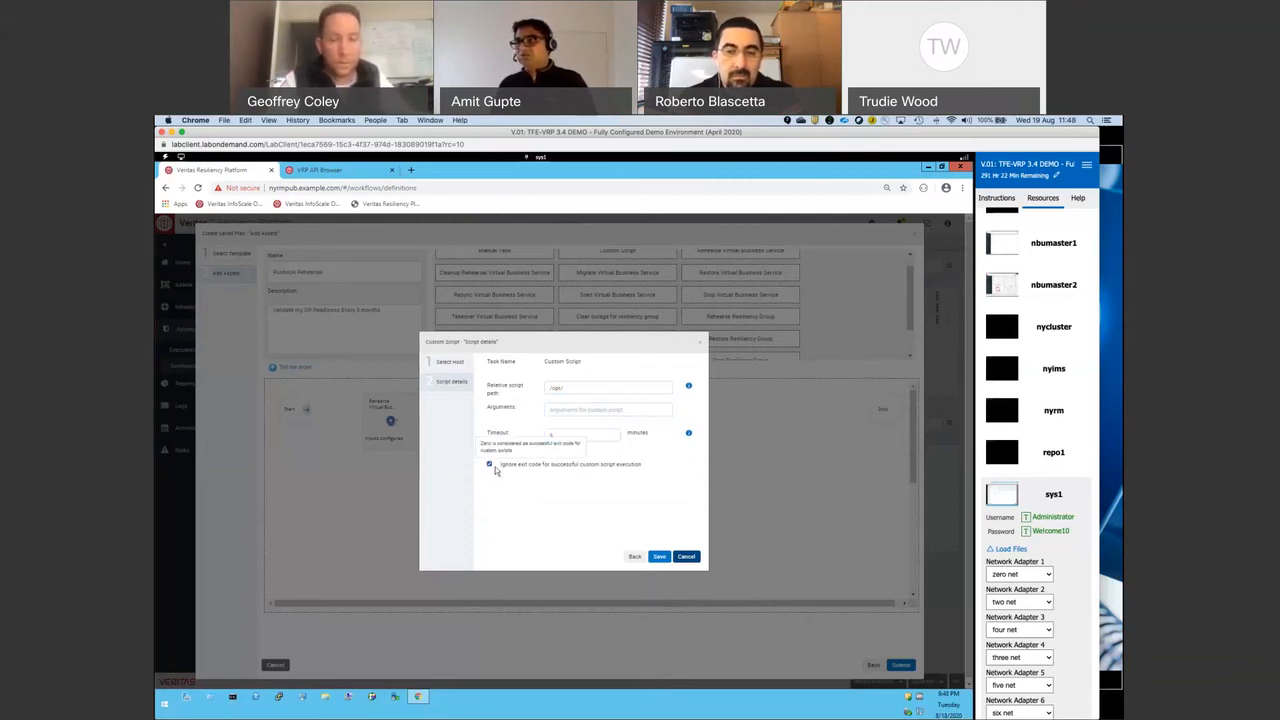
click(658, 557)
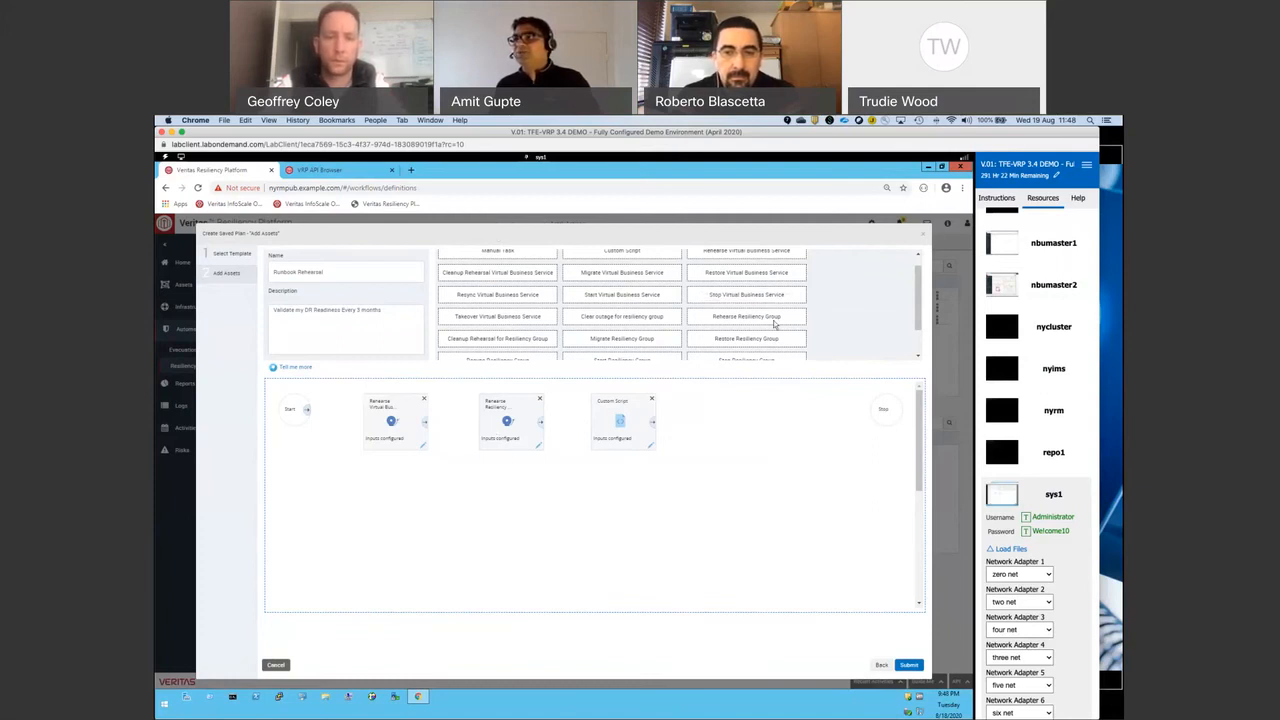
Add a Cleanup Rehearsal for Resiliency Group task after the custom script, configured for the WEB group with New York DC as target datacenter.
scroll(507, 291, up, 1)
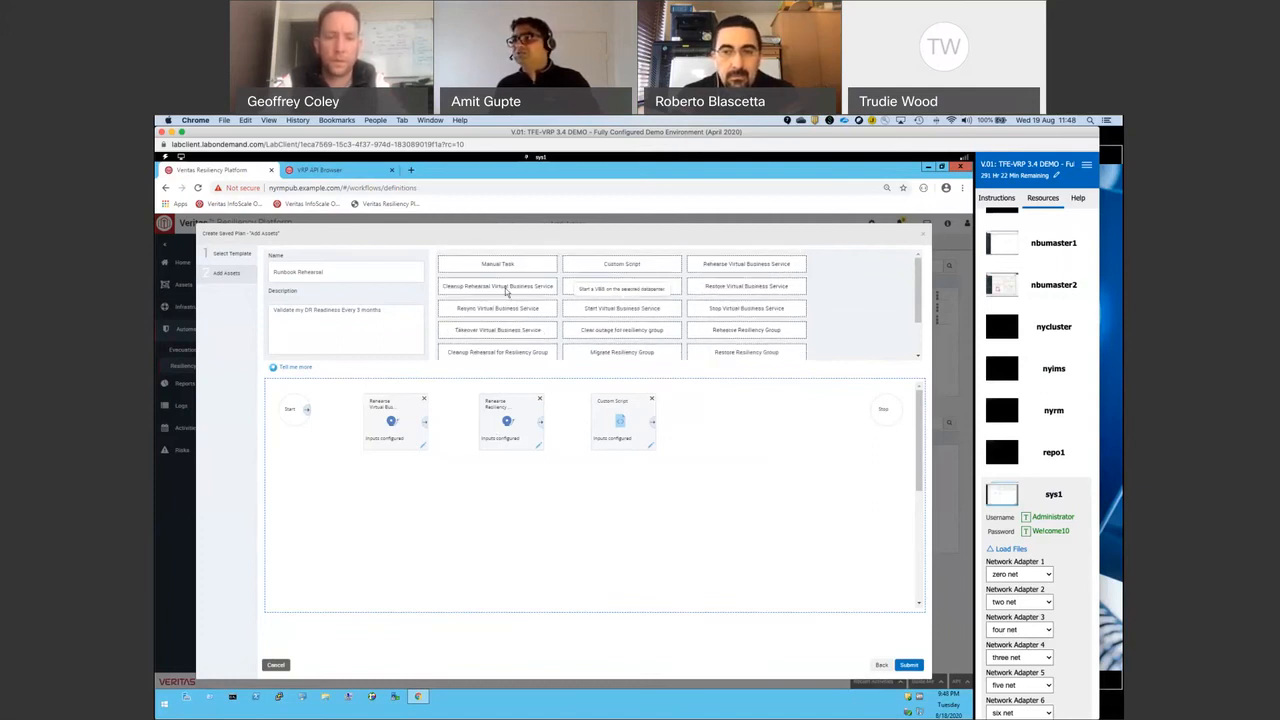
scroll(507, 291, down, 2)
drag(738, 427, 711, 415)
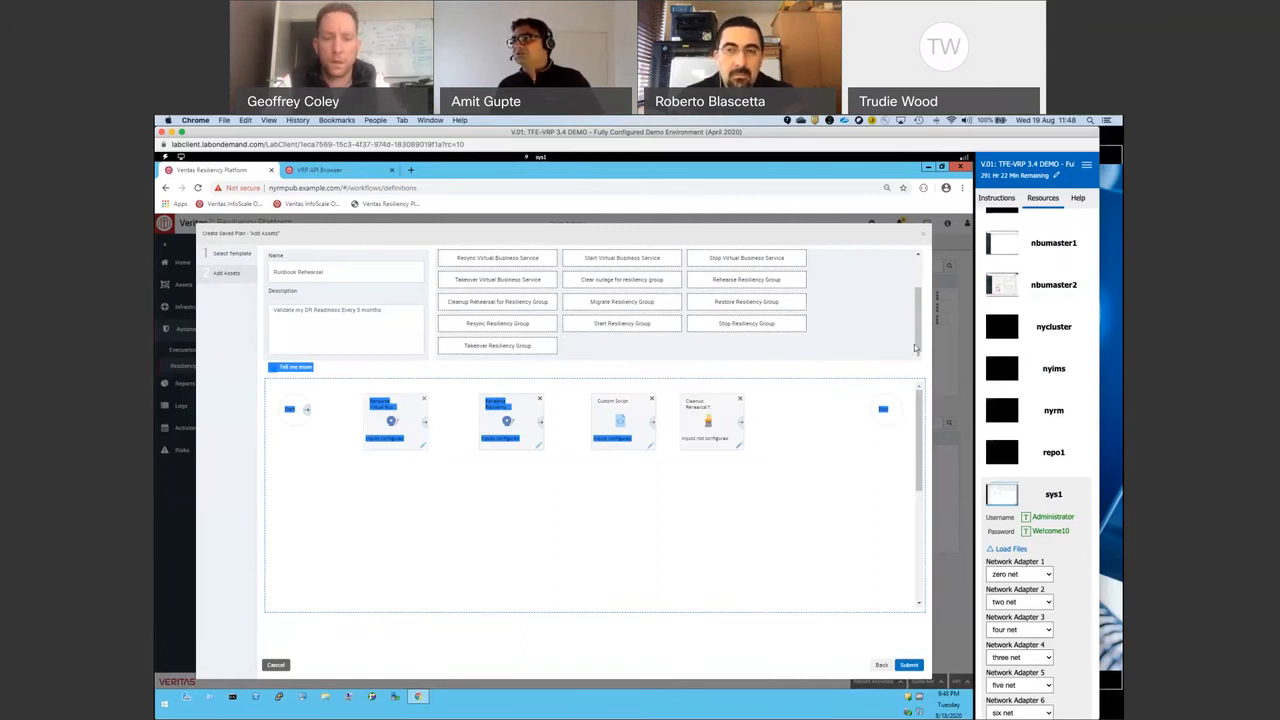
scroll(914, 347, up, 3)
click(737, 447)
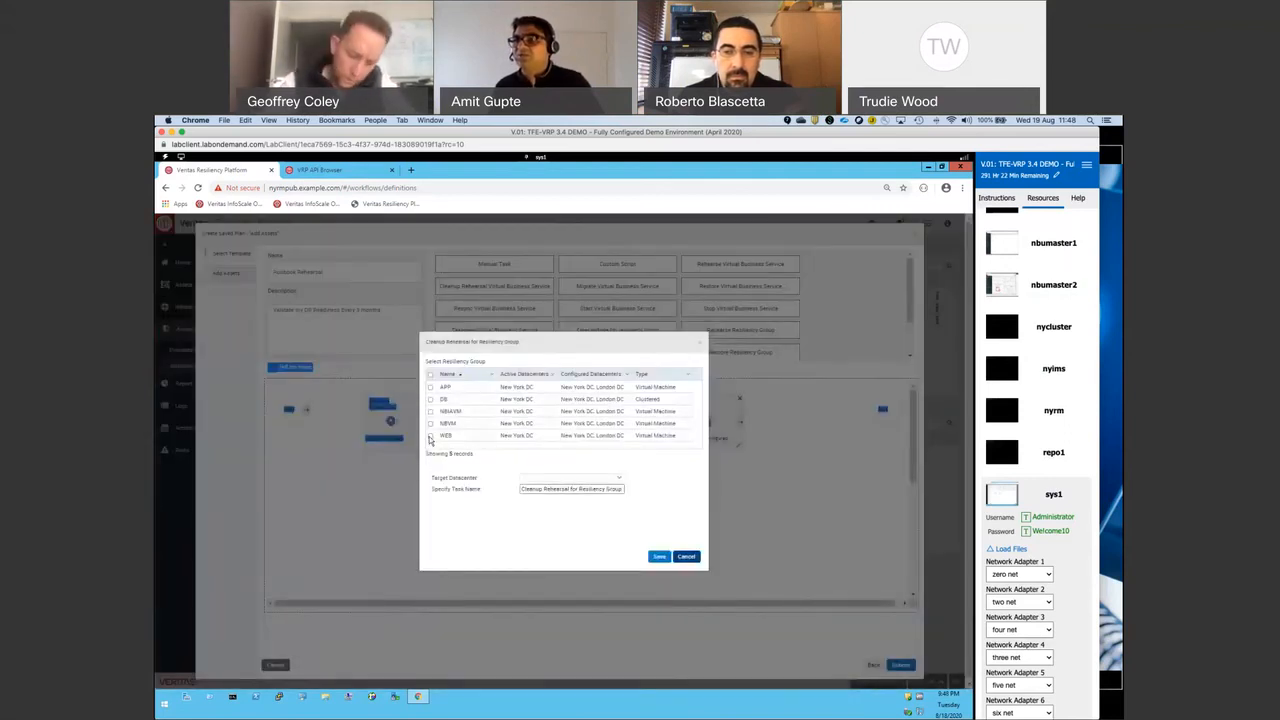
click(430, 436)
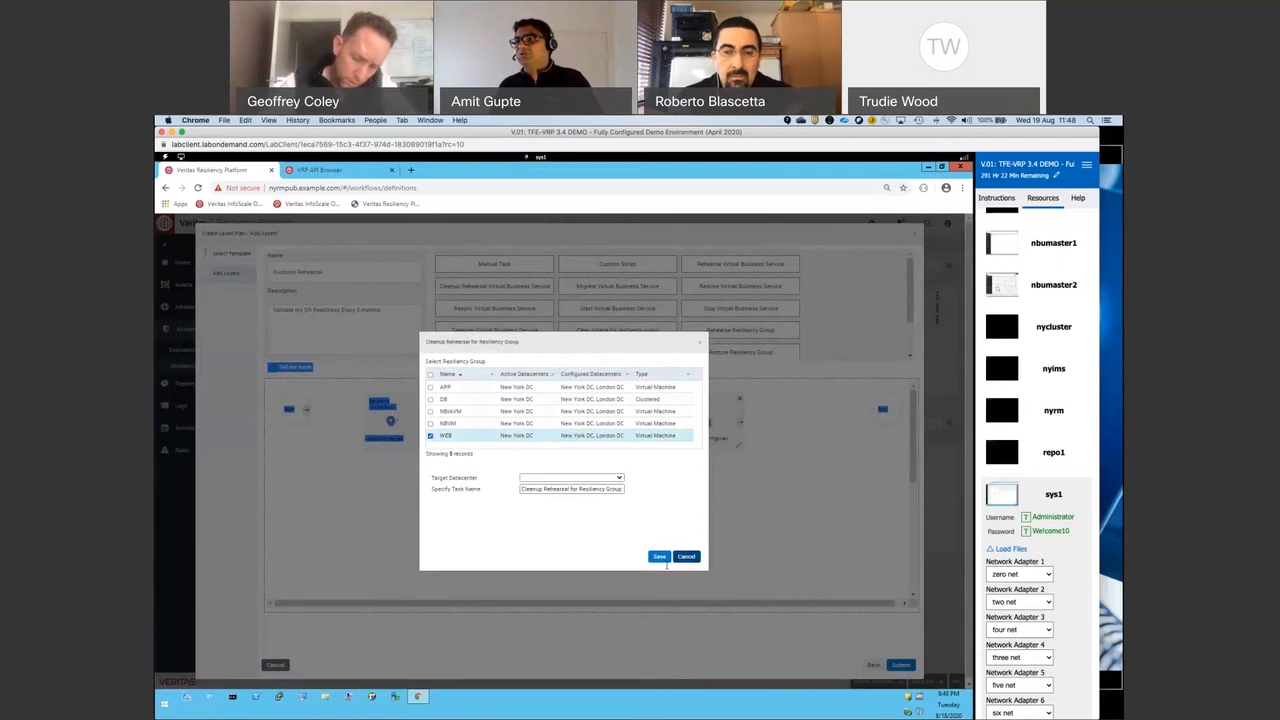
click(585, 478)
click(590, 502)
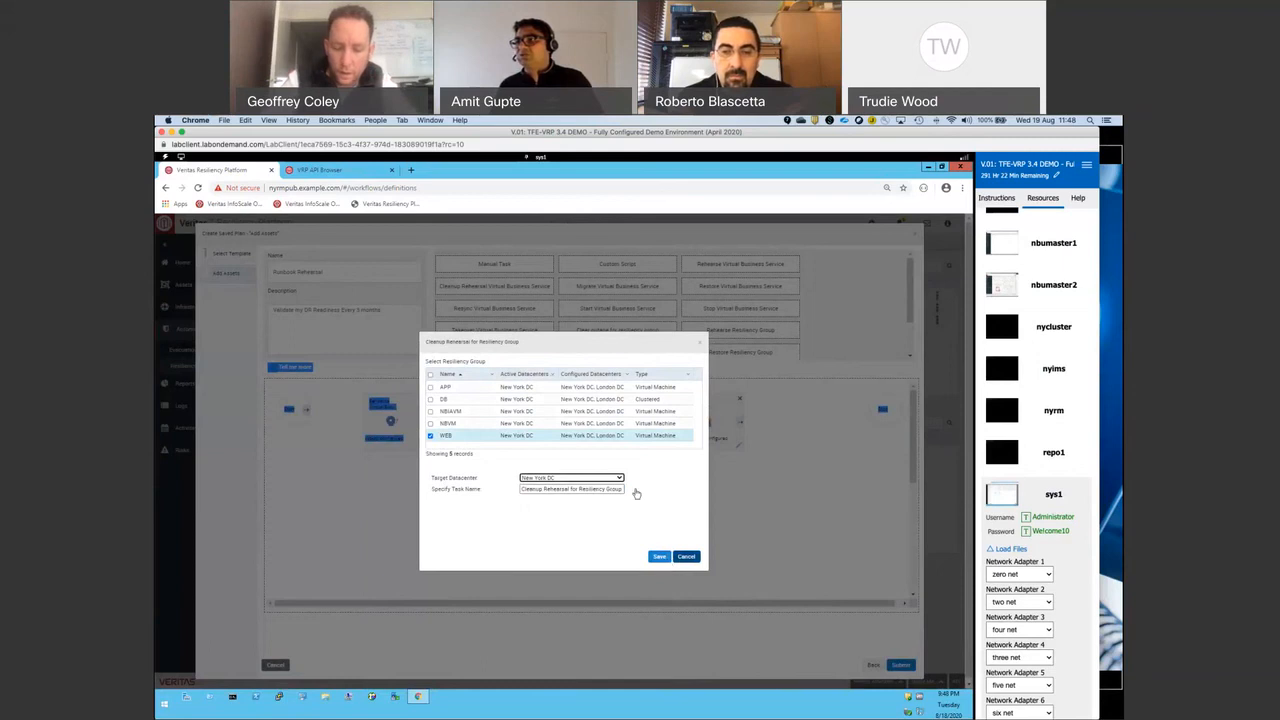
click(590, 478)
click(575, 501)
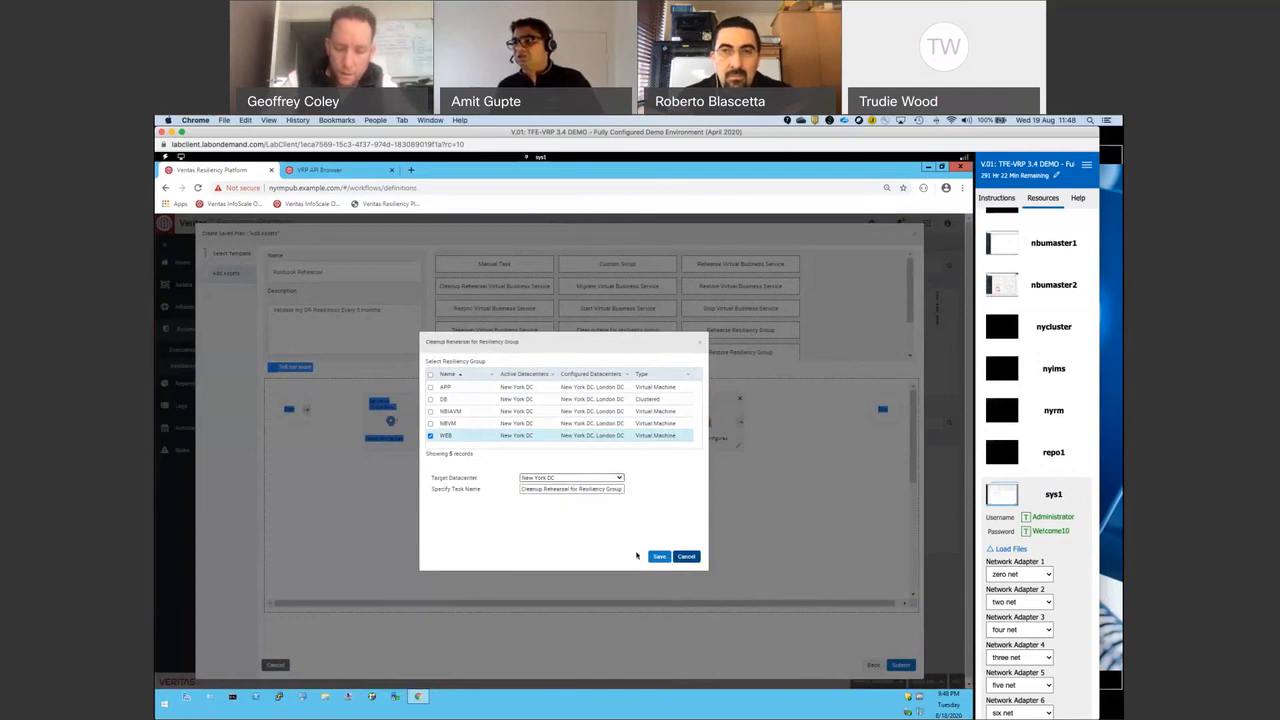
click(659, 557)
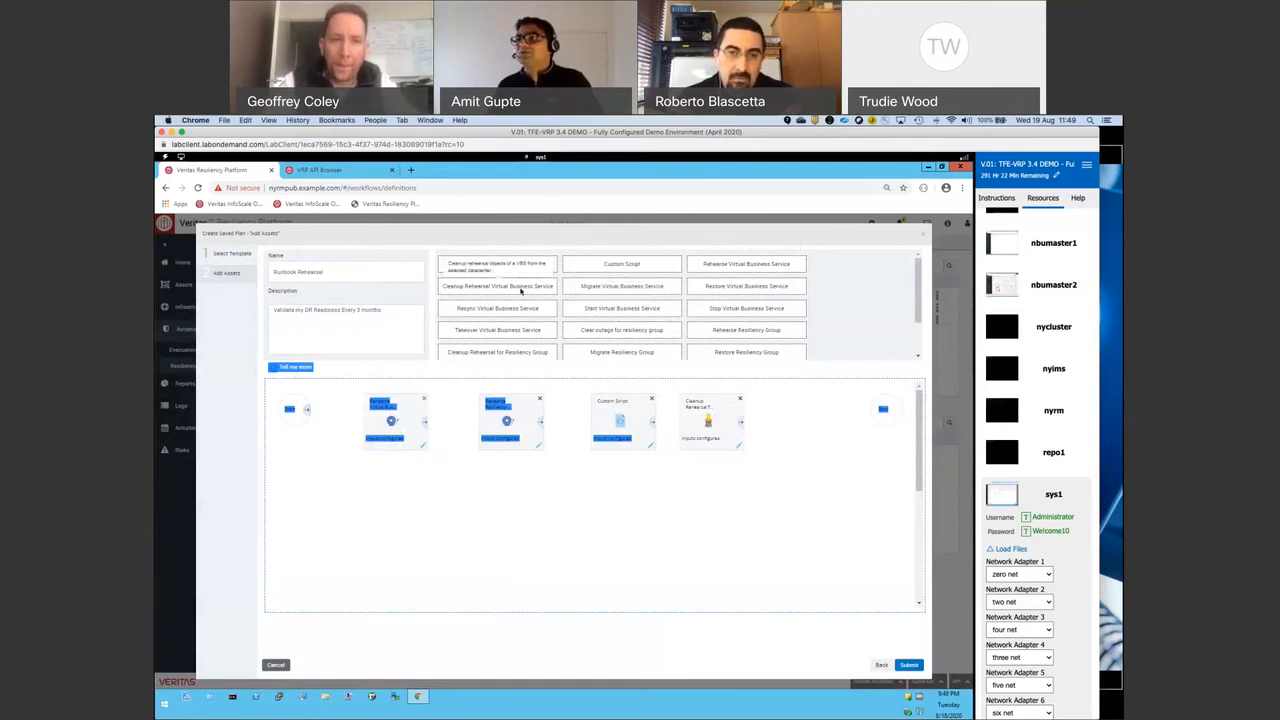
Add a Cleanup Rehearsal Virtual Business Service task before Stop, configured for ERP System from New York DC to London DC.
drag(783, 391, 837, 408)
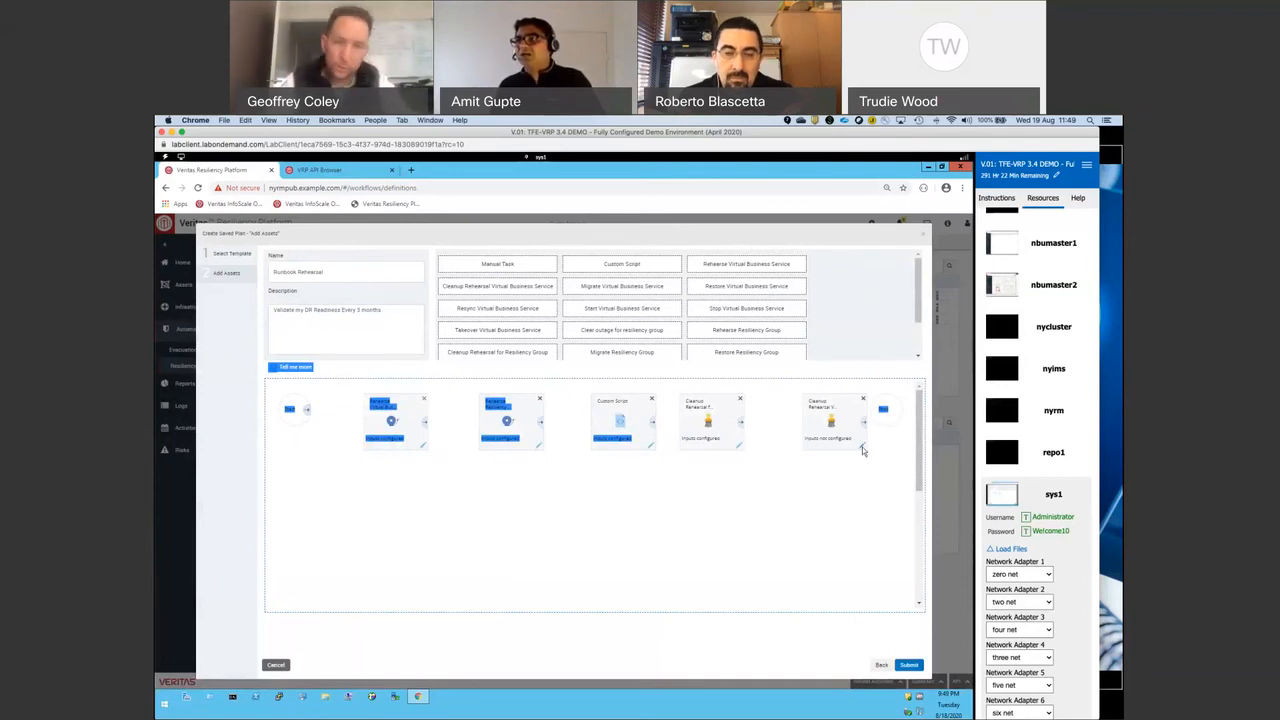
click(862, 448)
click(429, 388)
click(549, 482)
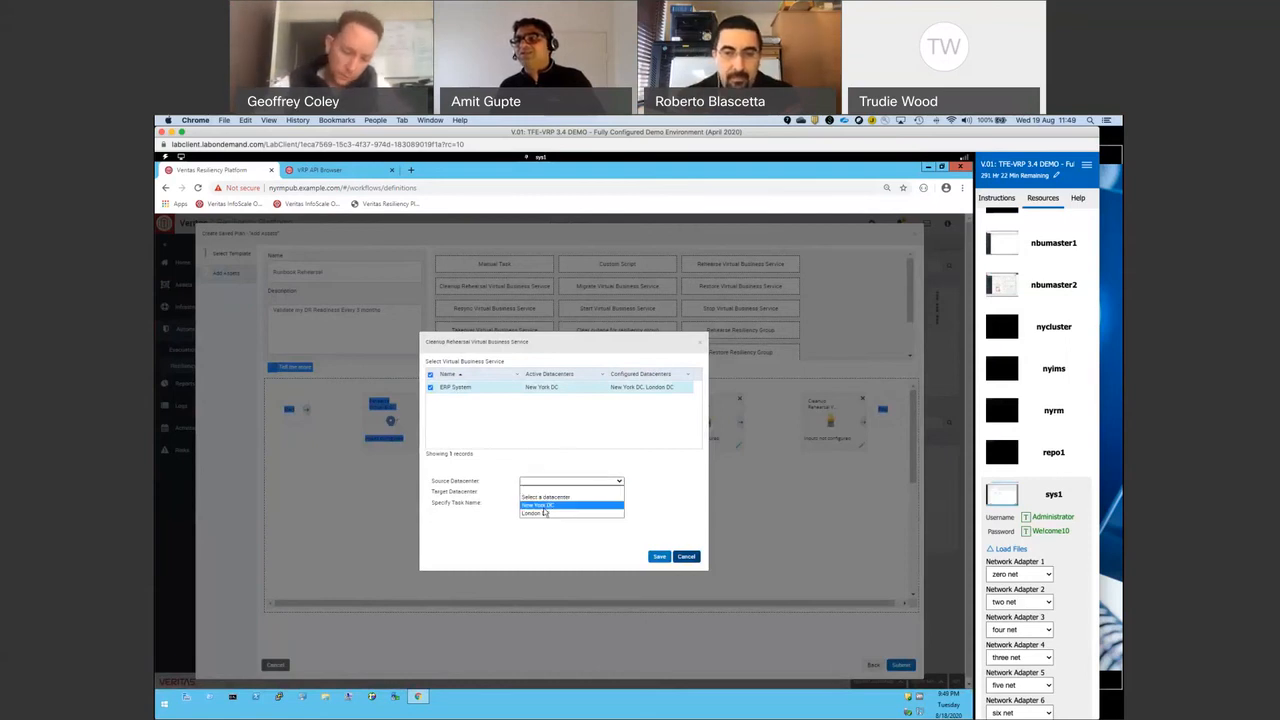
click(544, 506)
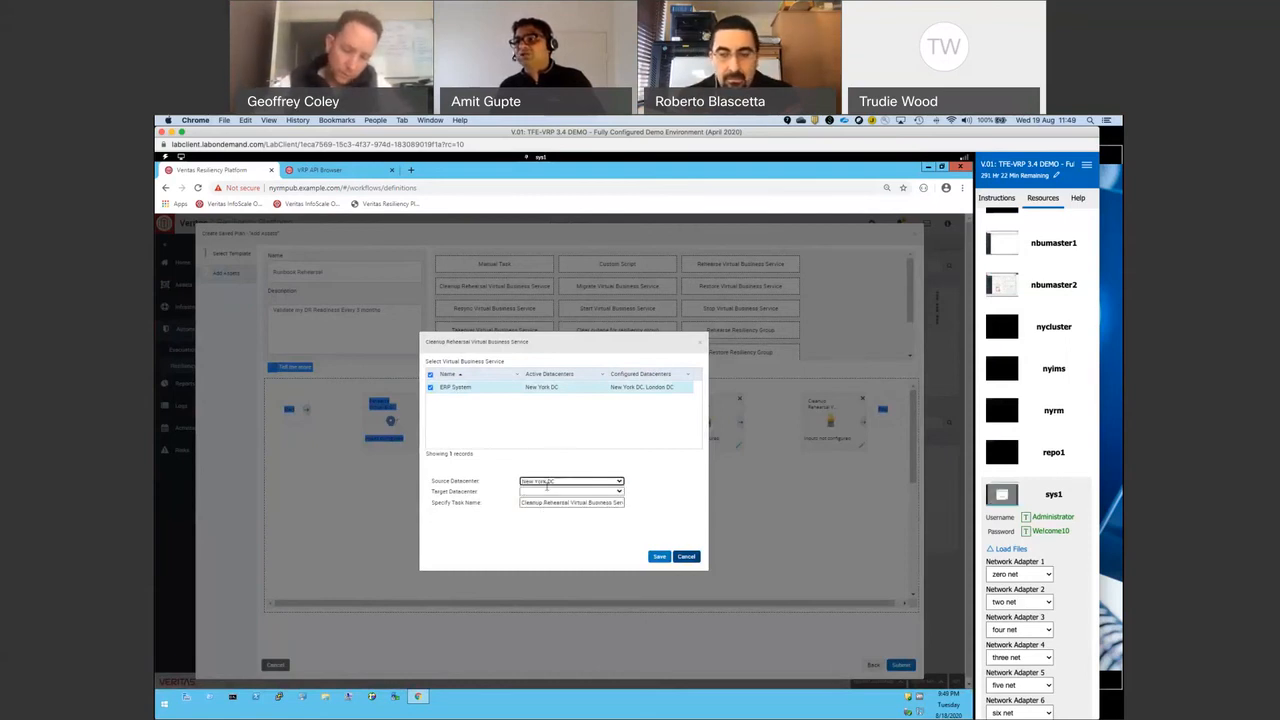
click(549, 492)
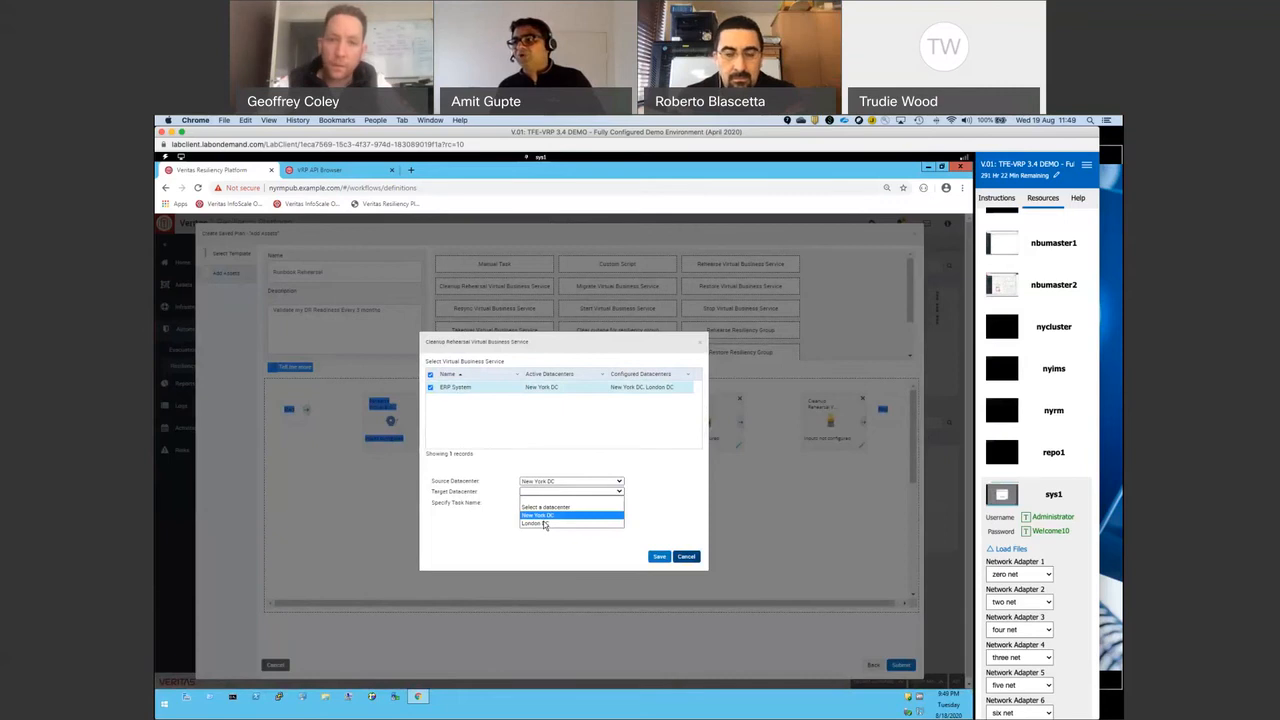
click(543, 524)
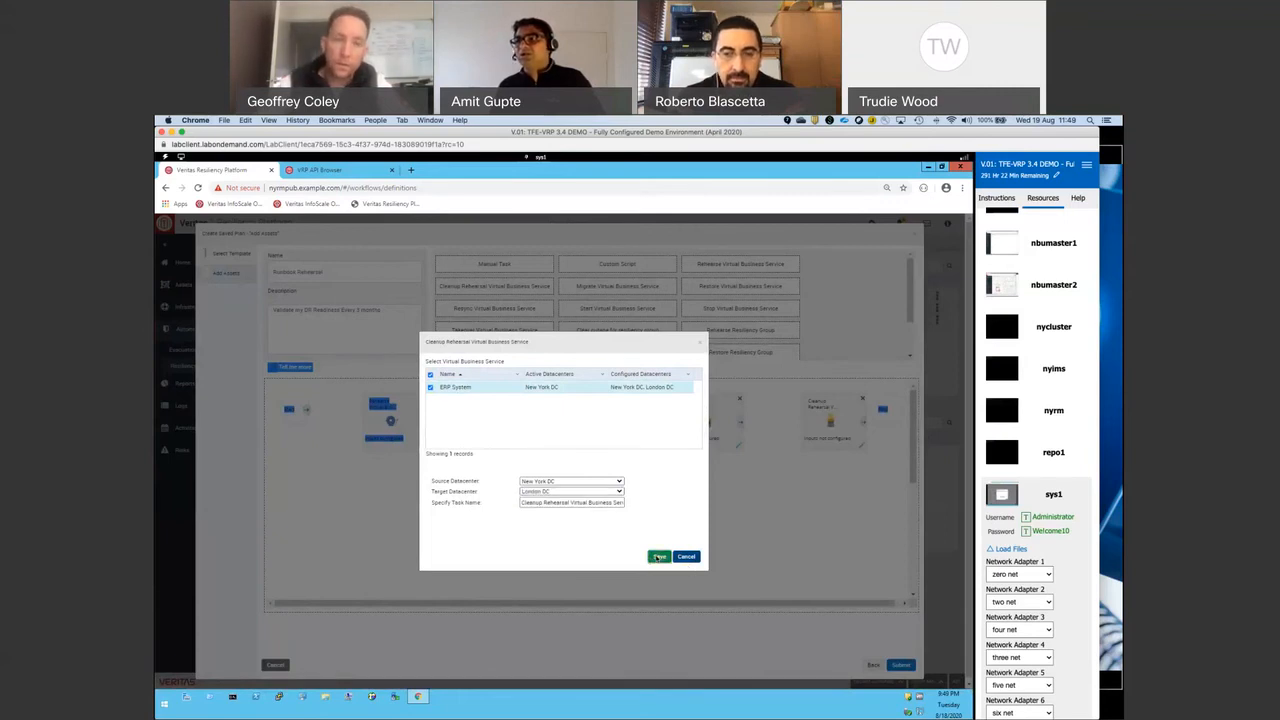
click(659, 556)
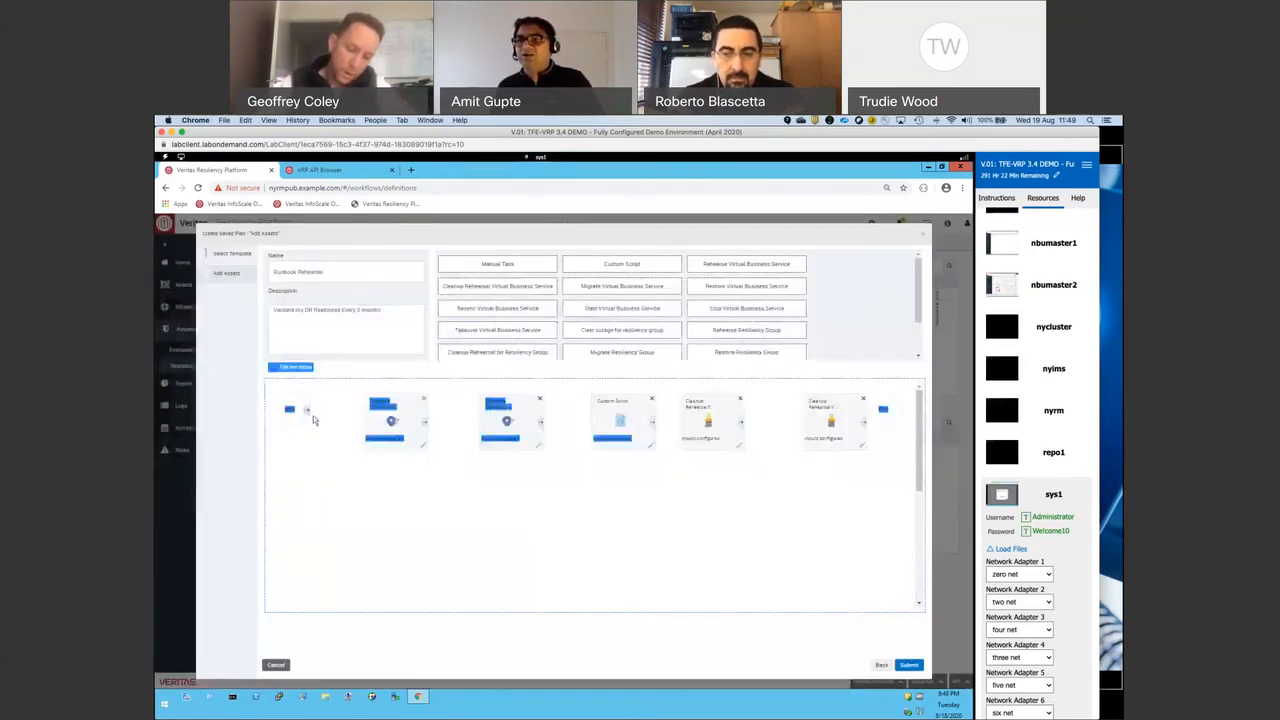
Connect all five tasks in sequence from Start to Stop and move the virtual business service cleanup task below the row.
drag(307, 409, 500, 428)
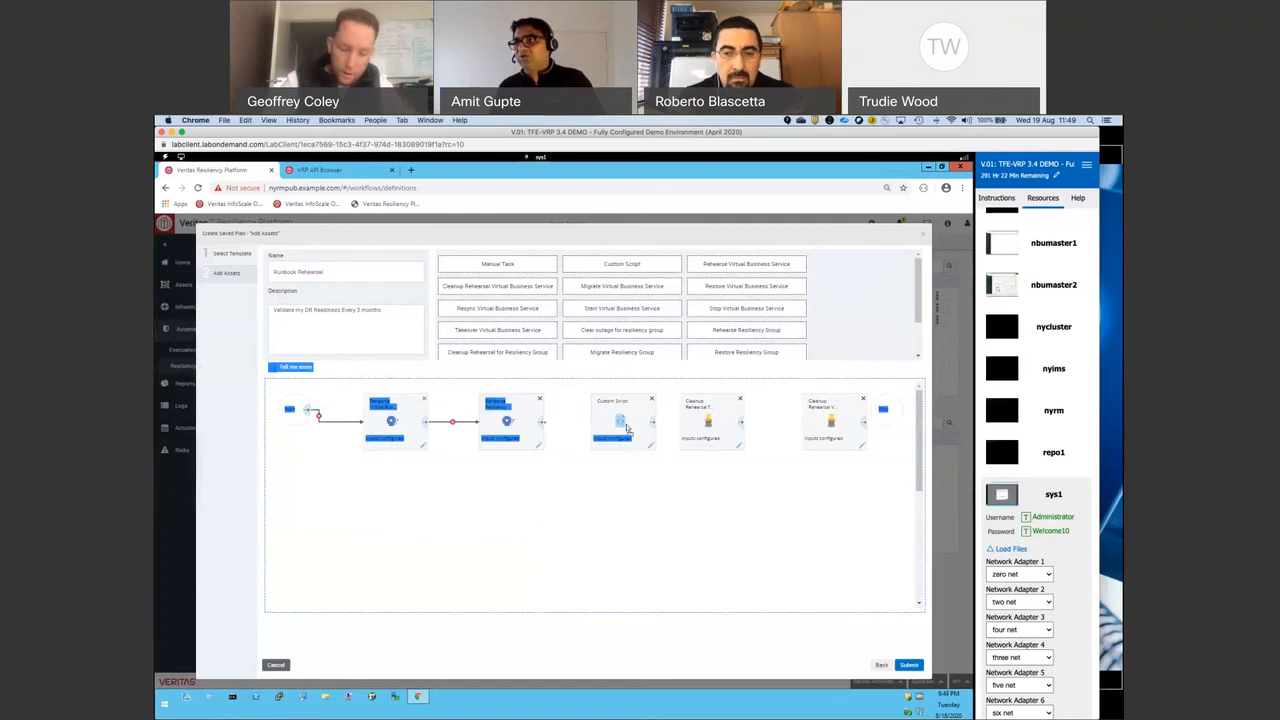
drag(623, 423, 880, 415)
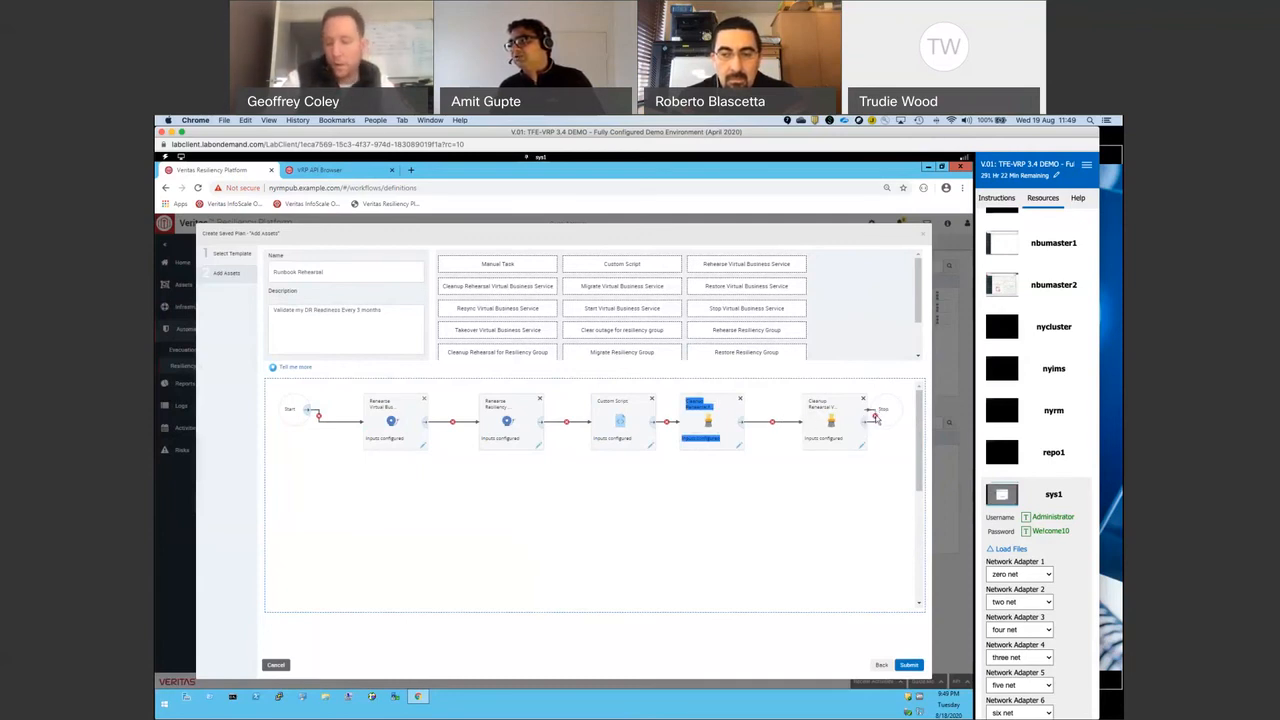
click(876, 417)
drag(868, 422, 777, 488)
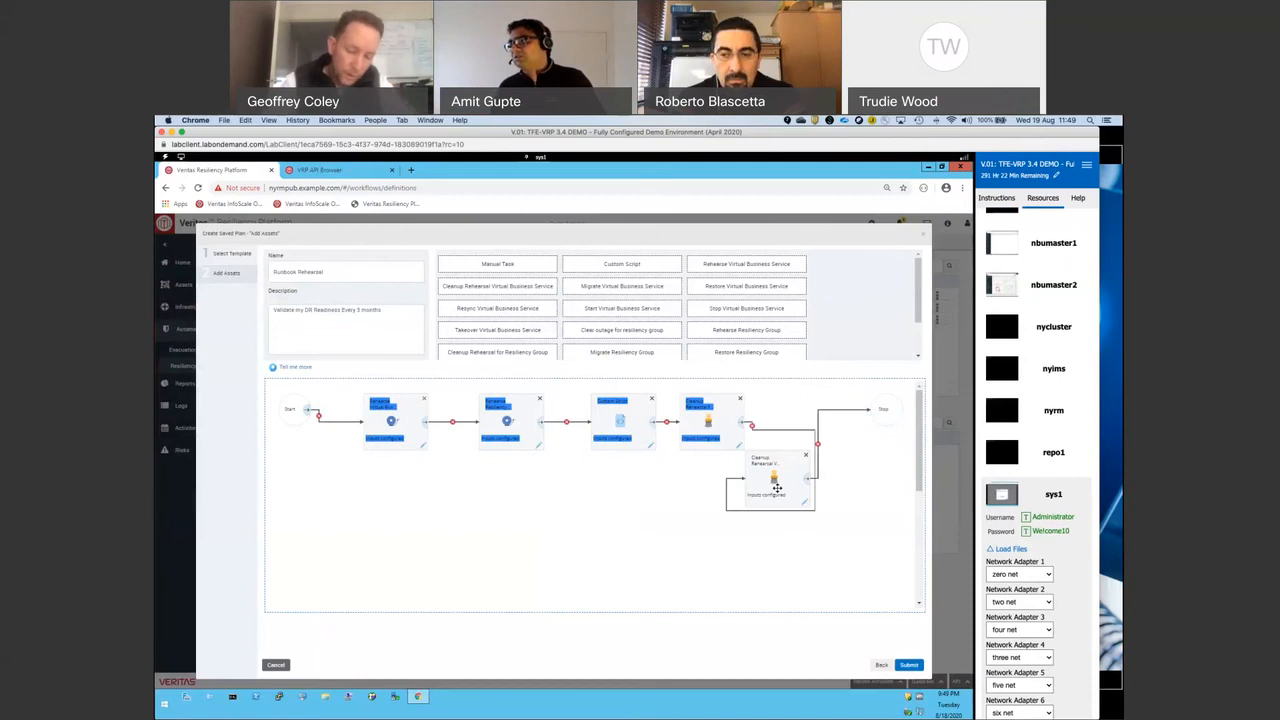
Submit the resiliency plan and open the saved Runbook Rehearsal plan's details.
click(881, 660)
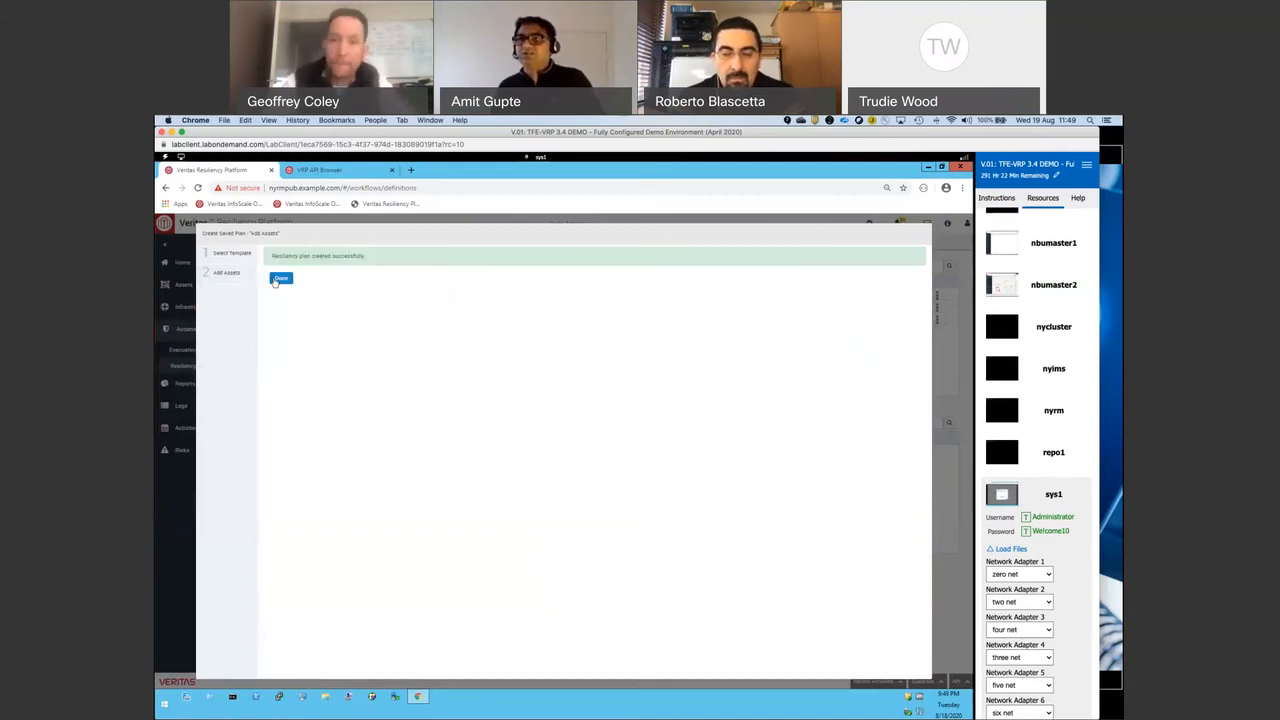
click(278, 279)
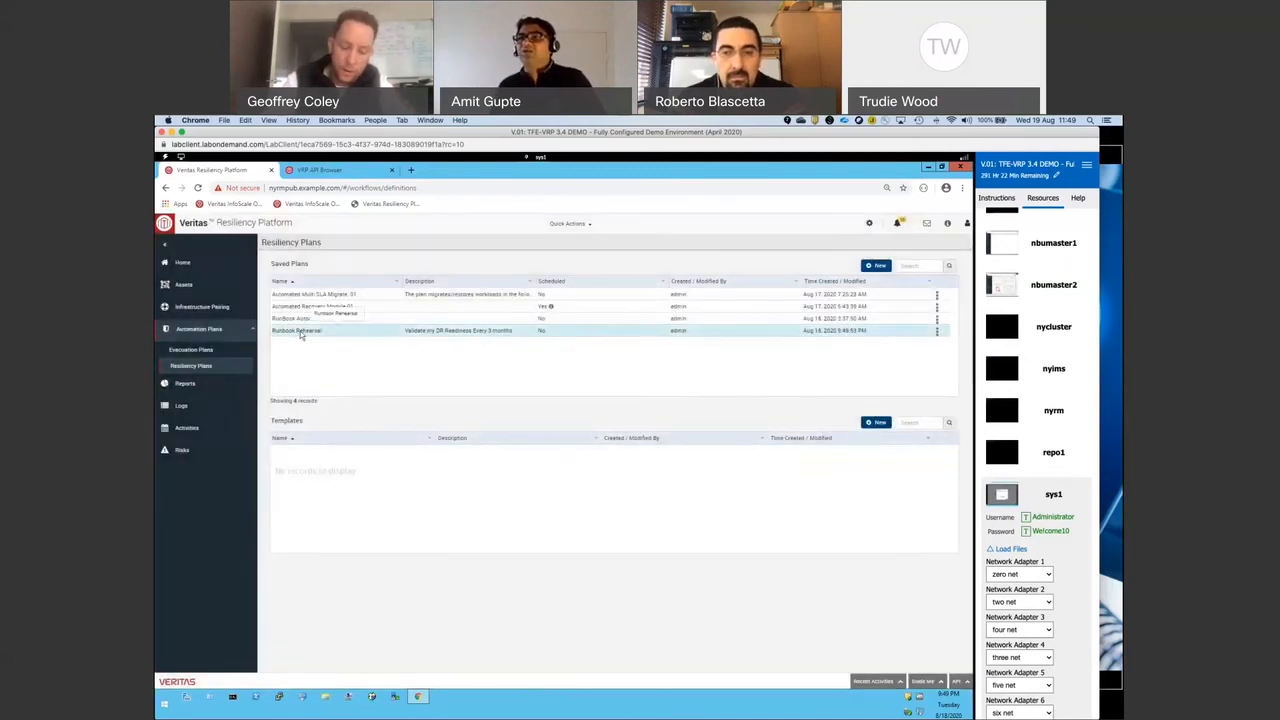
click(300, 334)
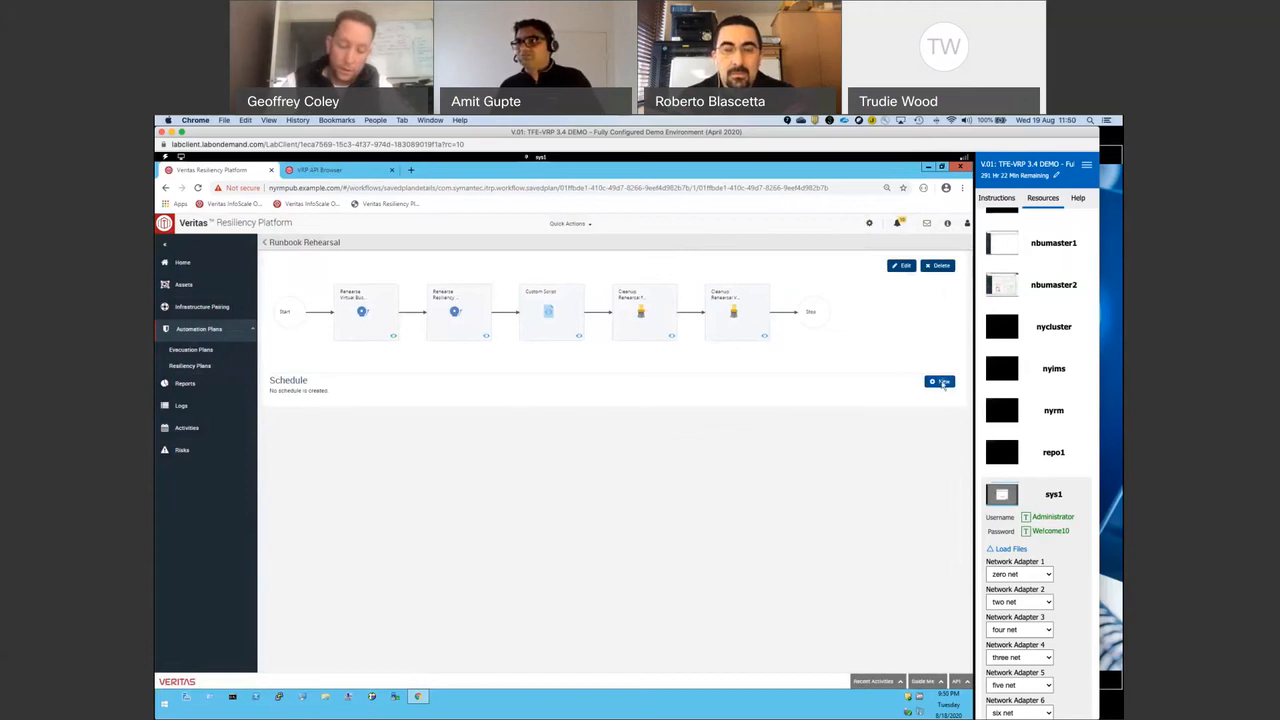
Schedule the plan monthly, recurring every 3 months on day 1, and return to the list of resiliency plans.
click(940, 382)
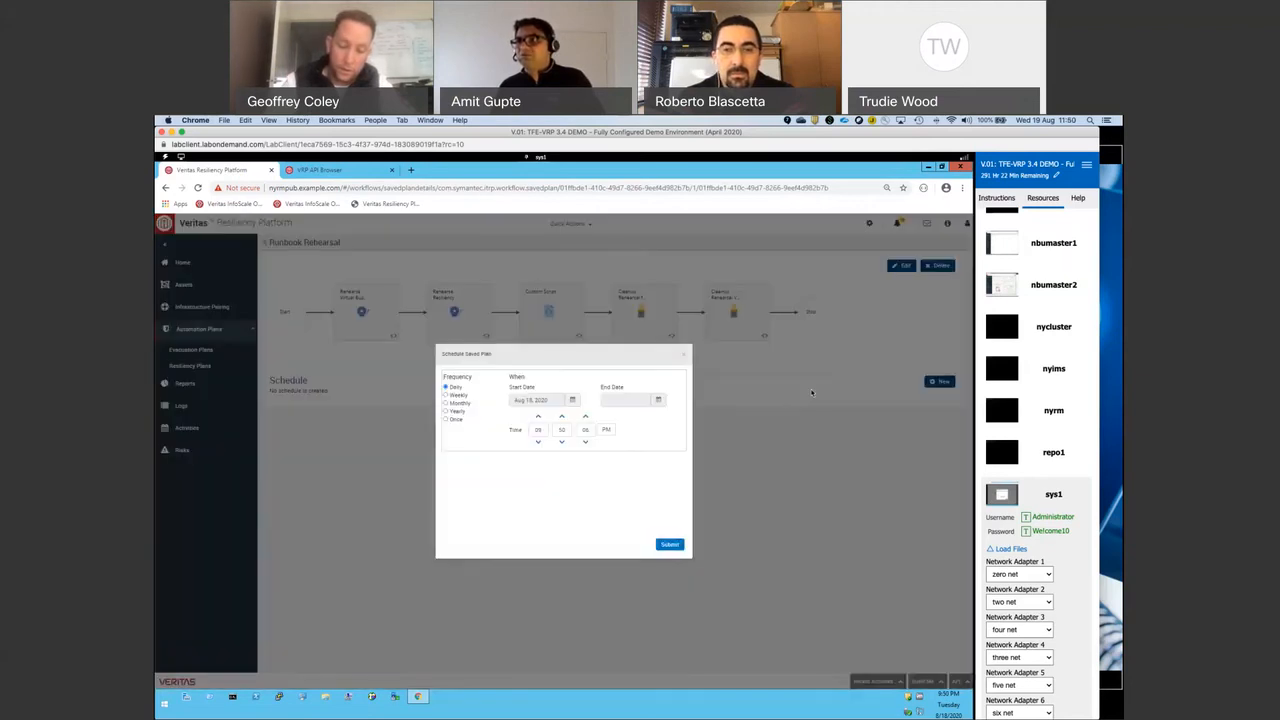
click(446, 404)
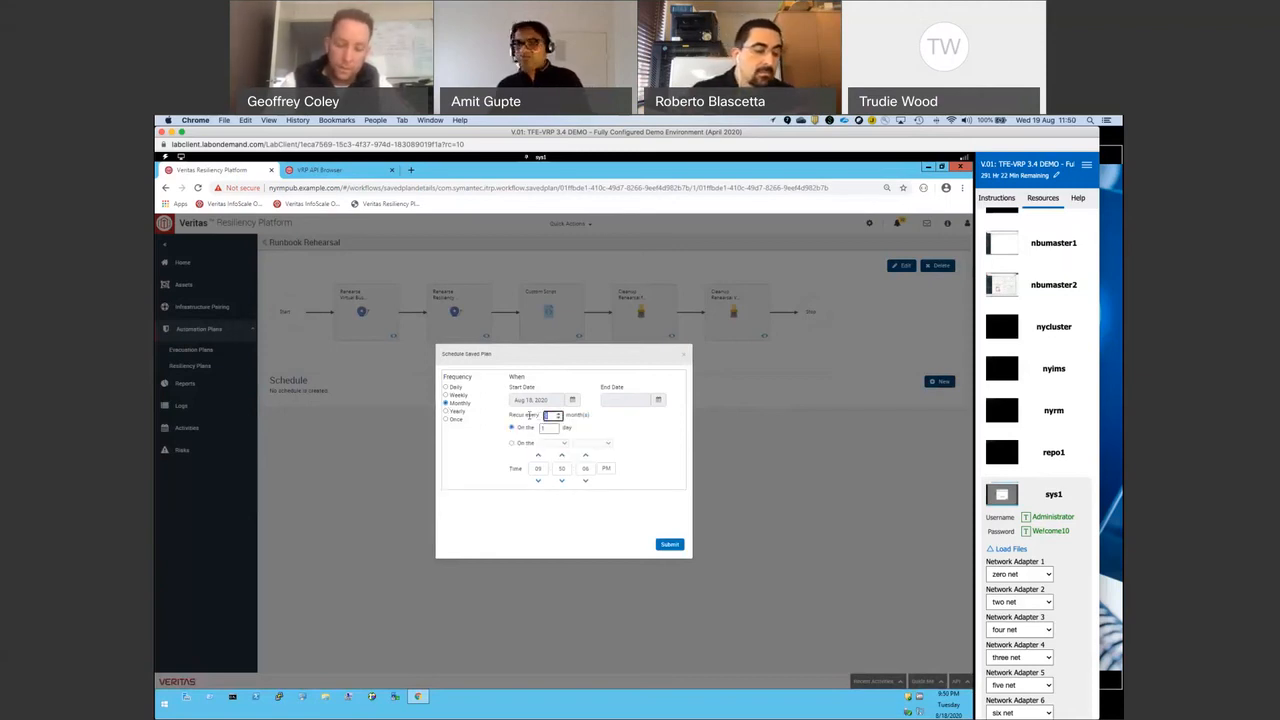
click(669, 545)
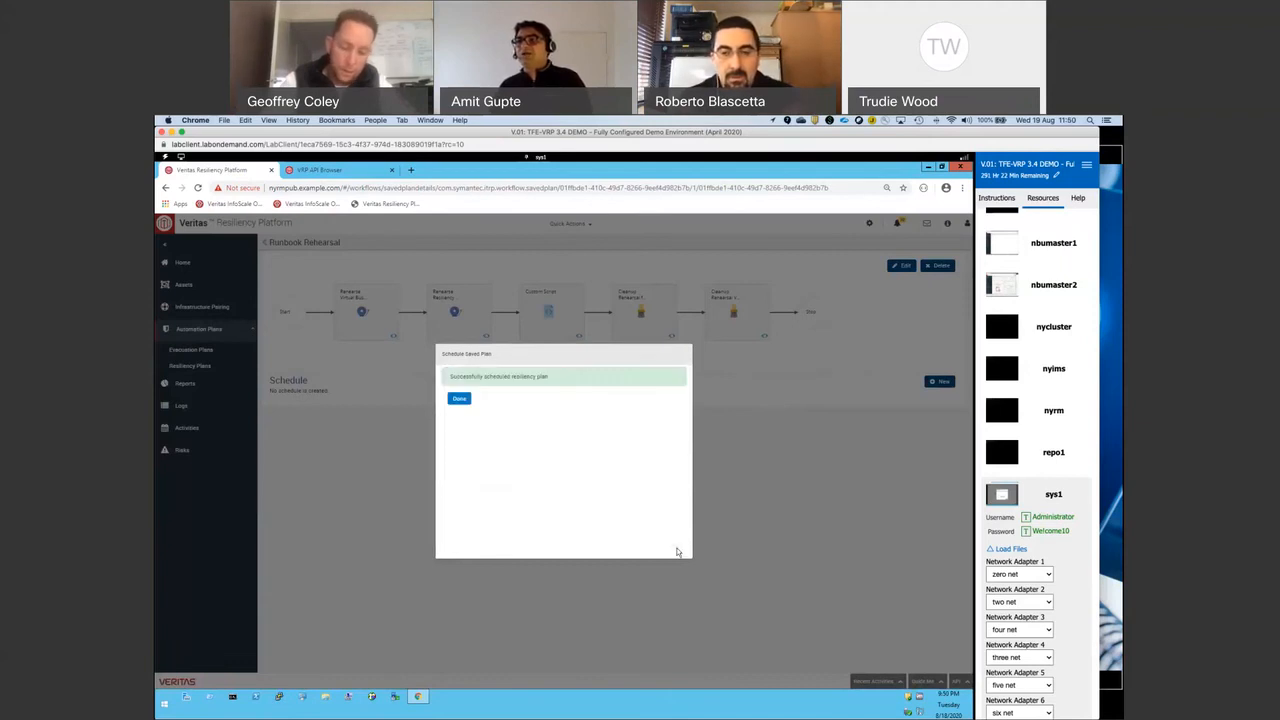
click(460, 400)
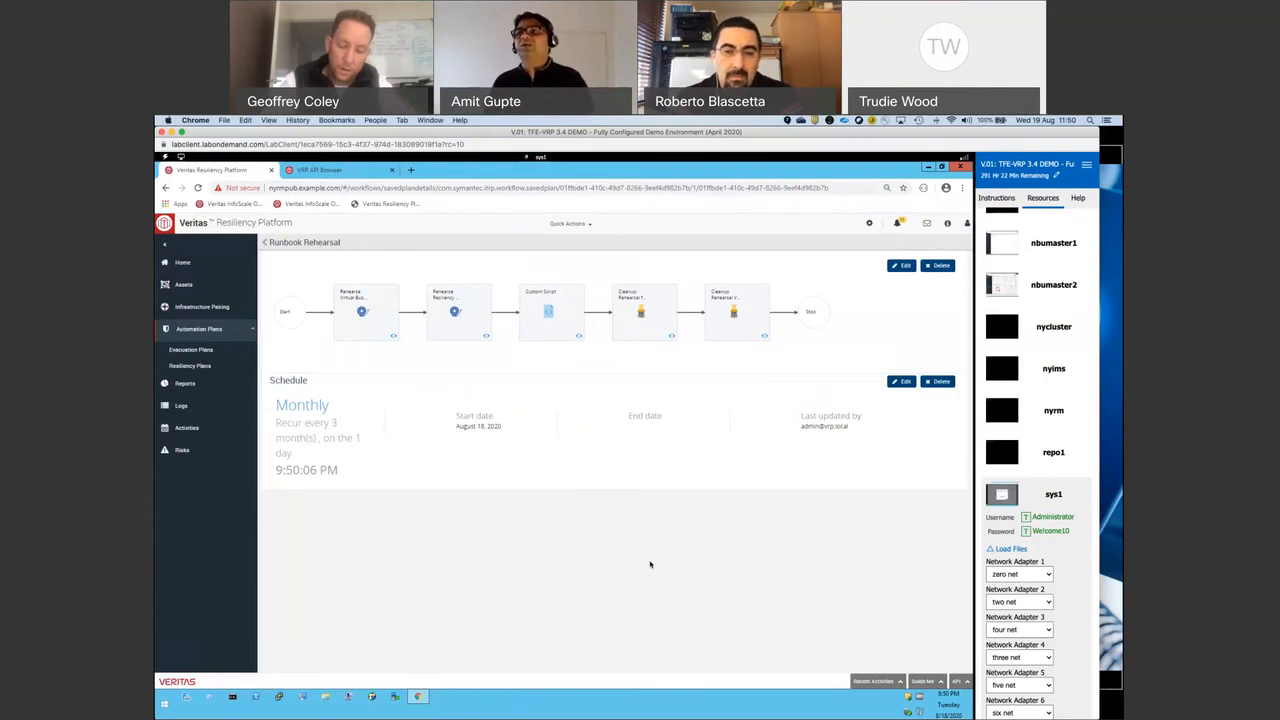
click(265, 242)
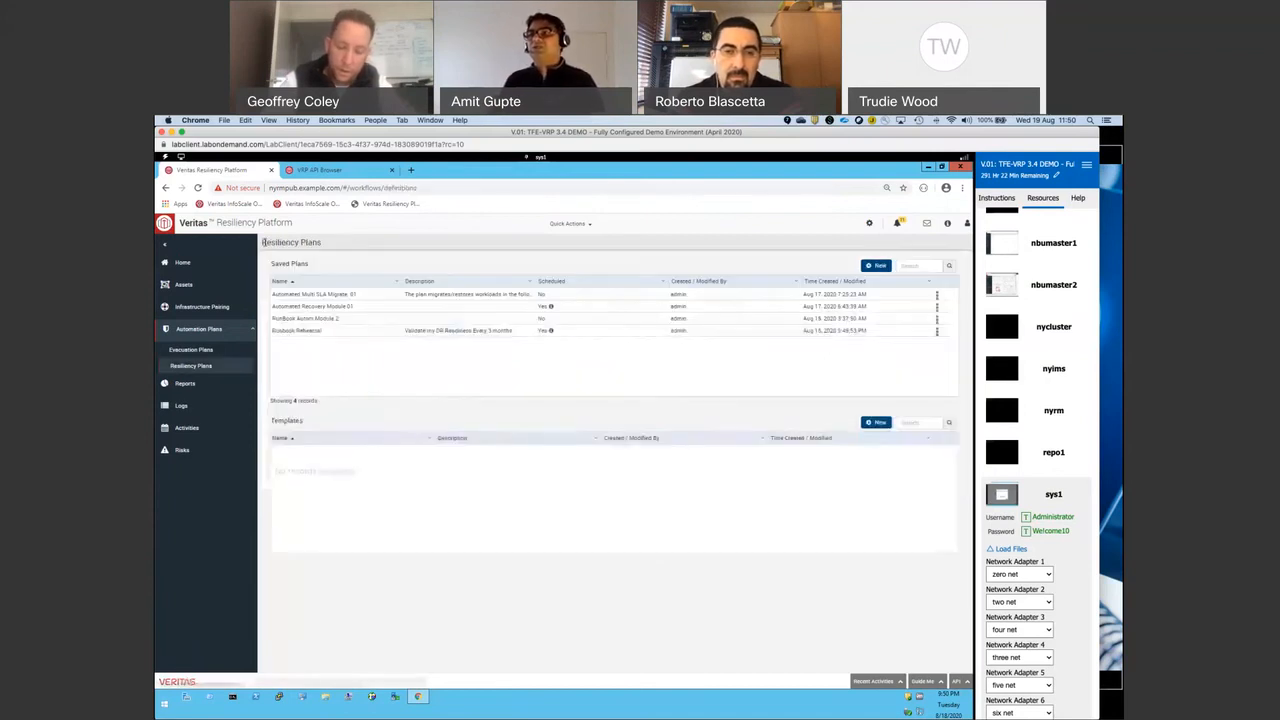
Check the actions available for the Runbook Rehearsal plan, and view the workflow and schedule of Automated Recovery Module 01.
click(938, 333)
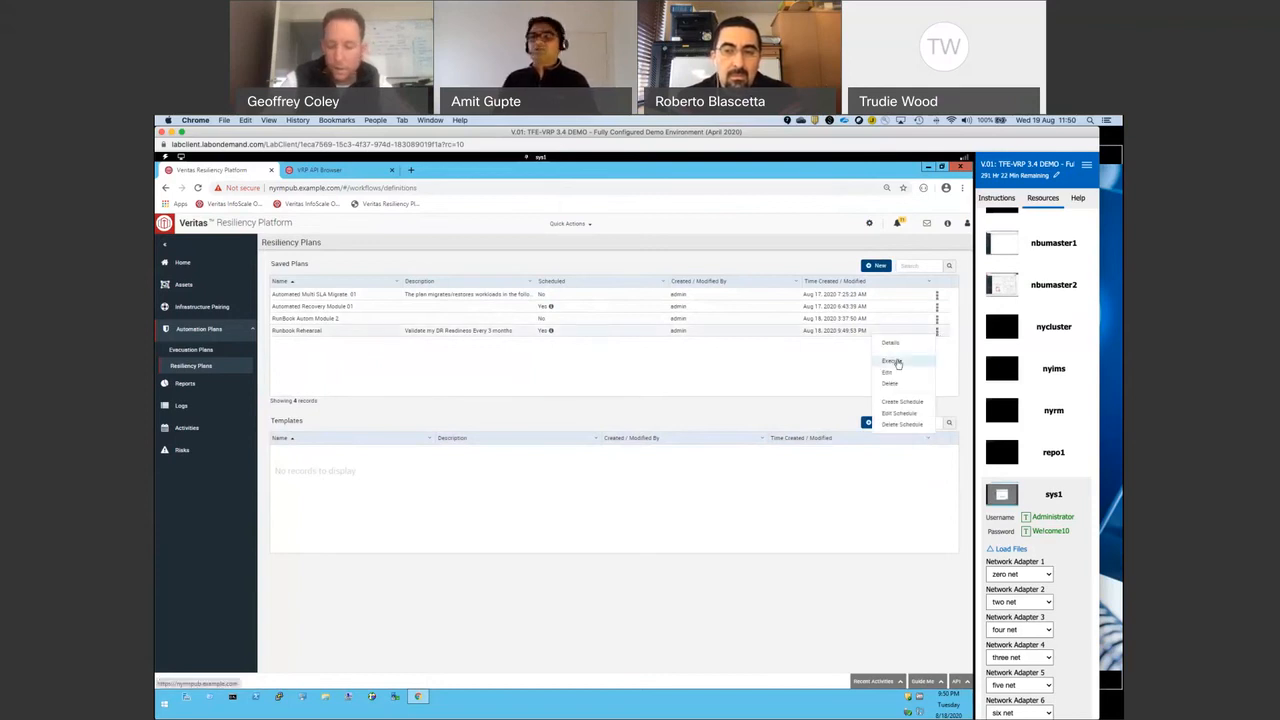
click(645, 373)
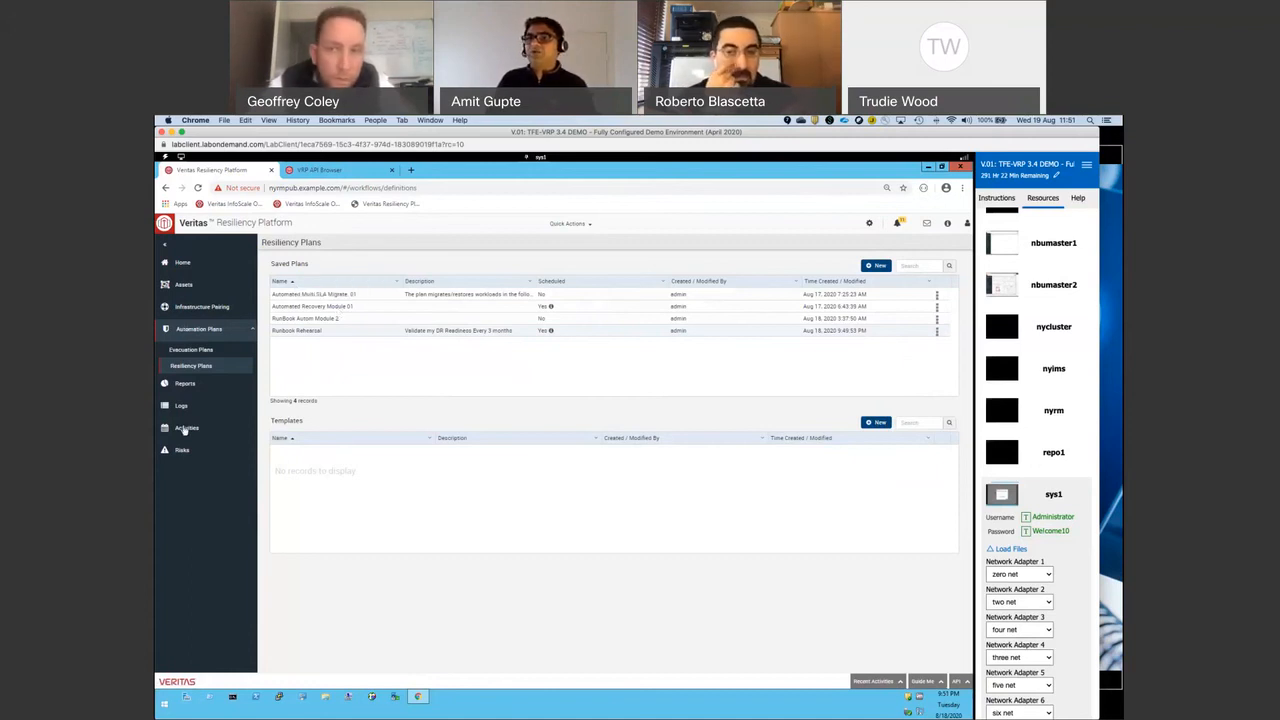
click(334, 312)
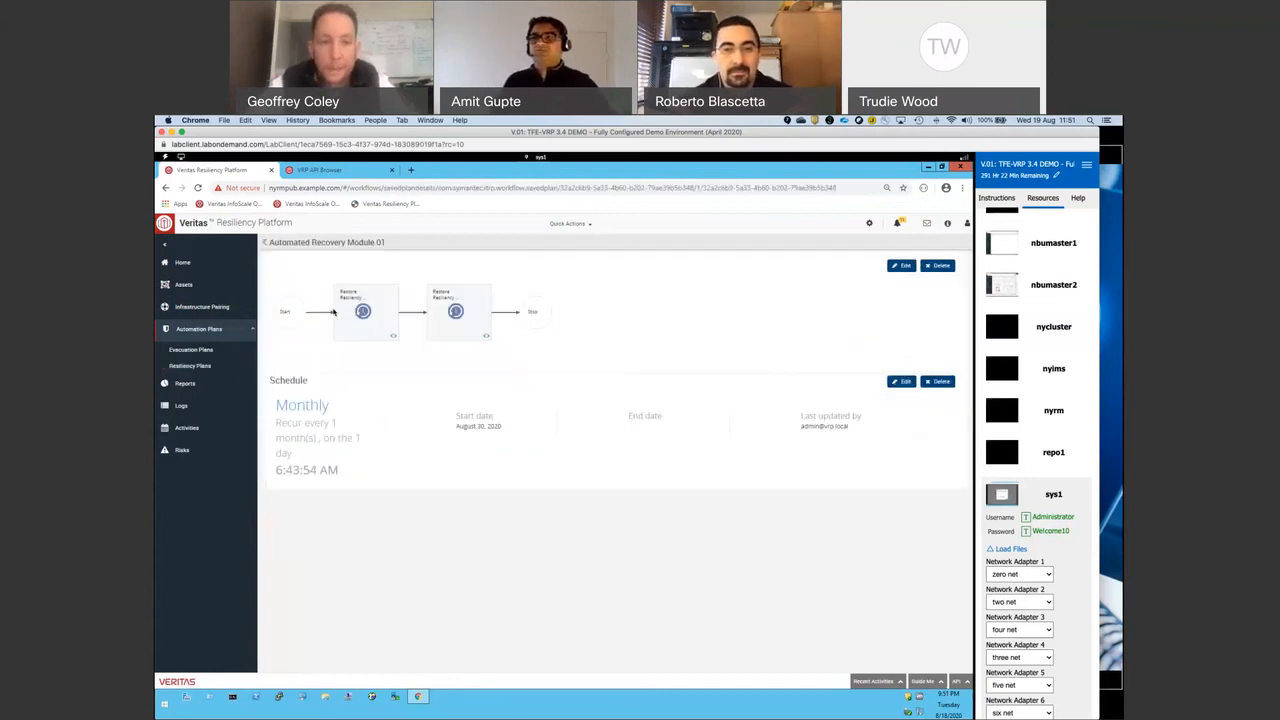
click(266, 244)
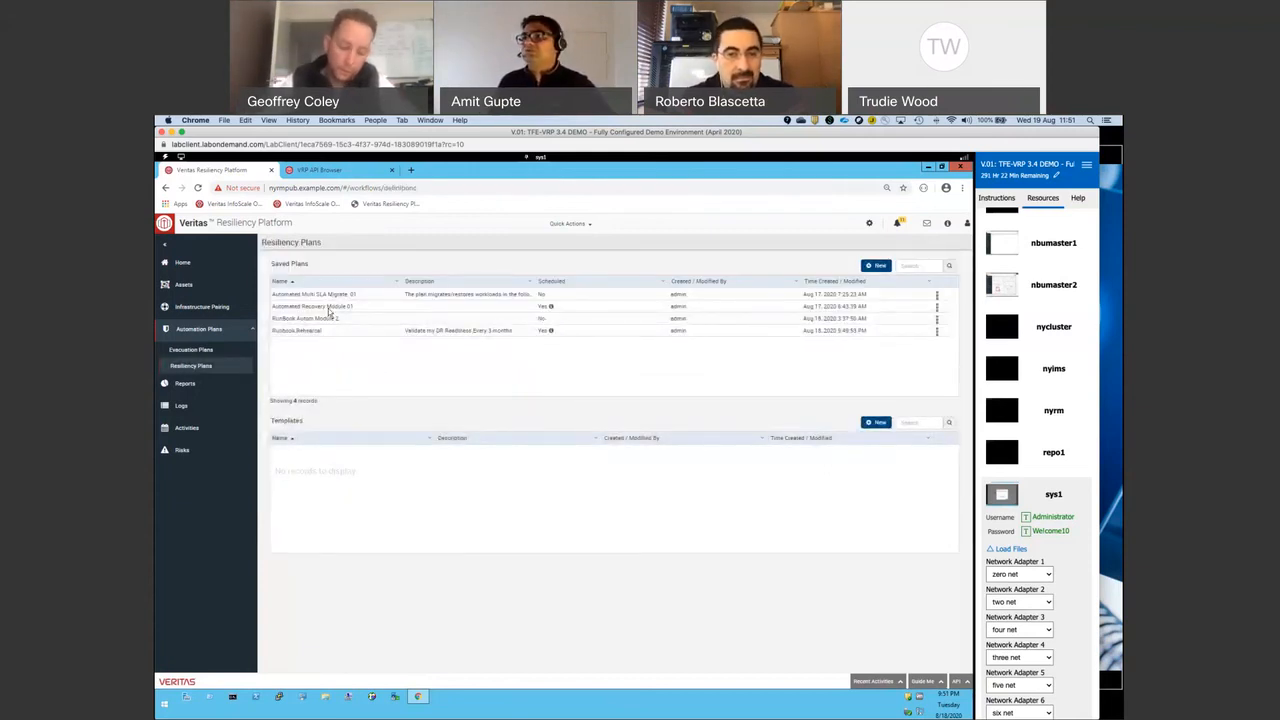
Review the details of the Automated Recovery Module 01 and RunBook Autom Module 2 plans, returning to the saved plans list.
click(322, 306)
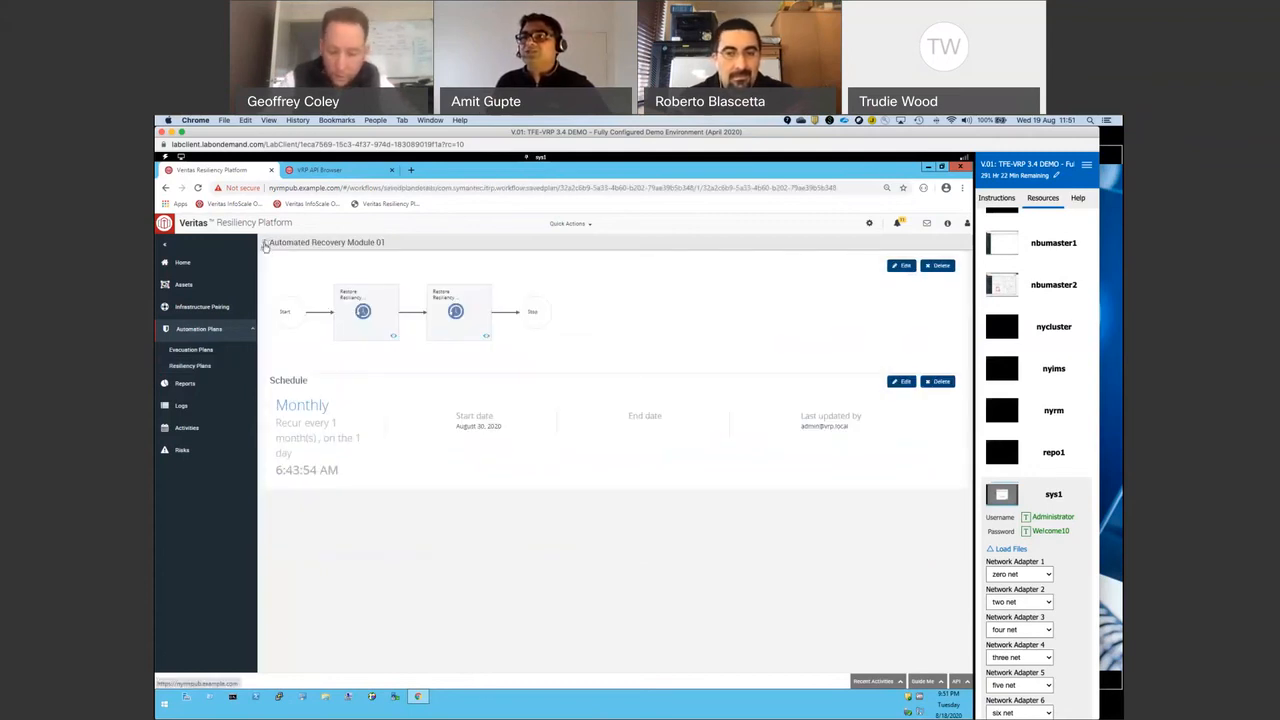
click(265, 246)
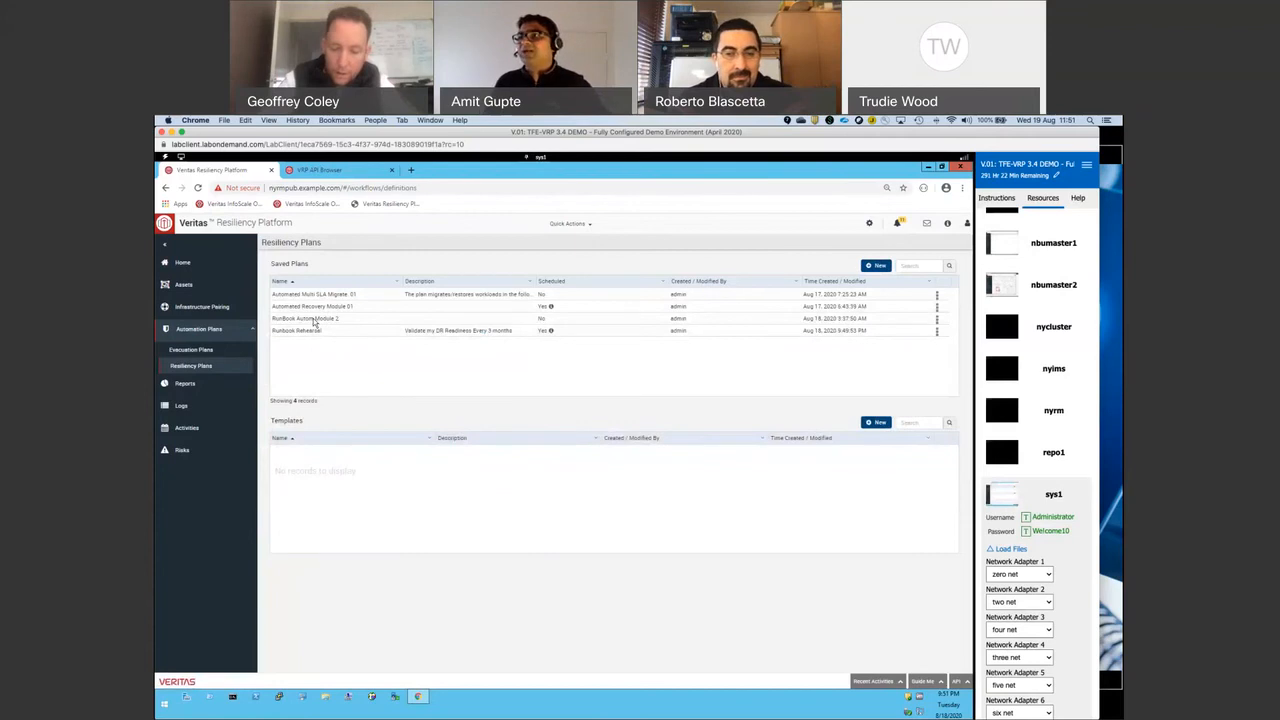
click(313, 319)
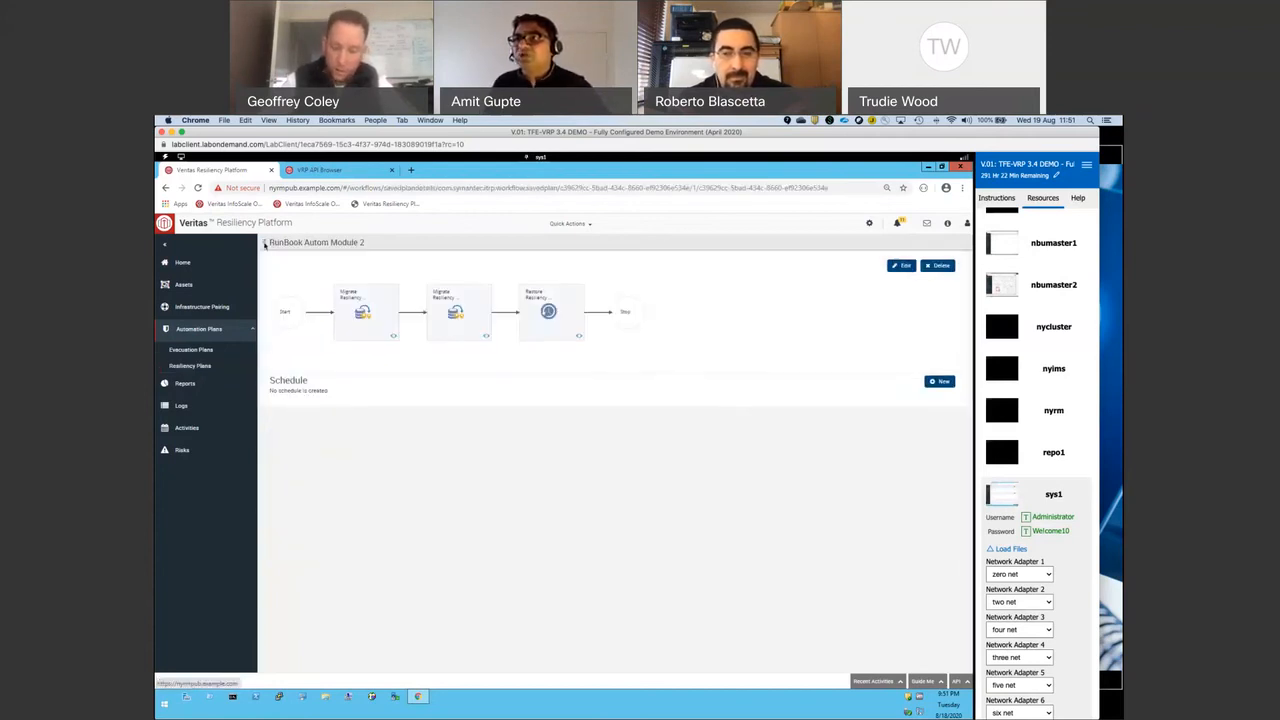
click(265, 244)
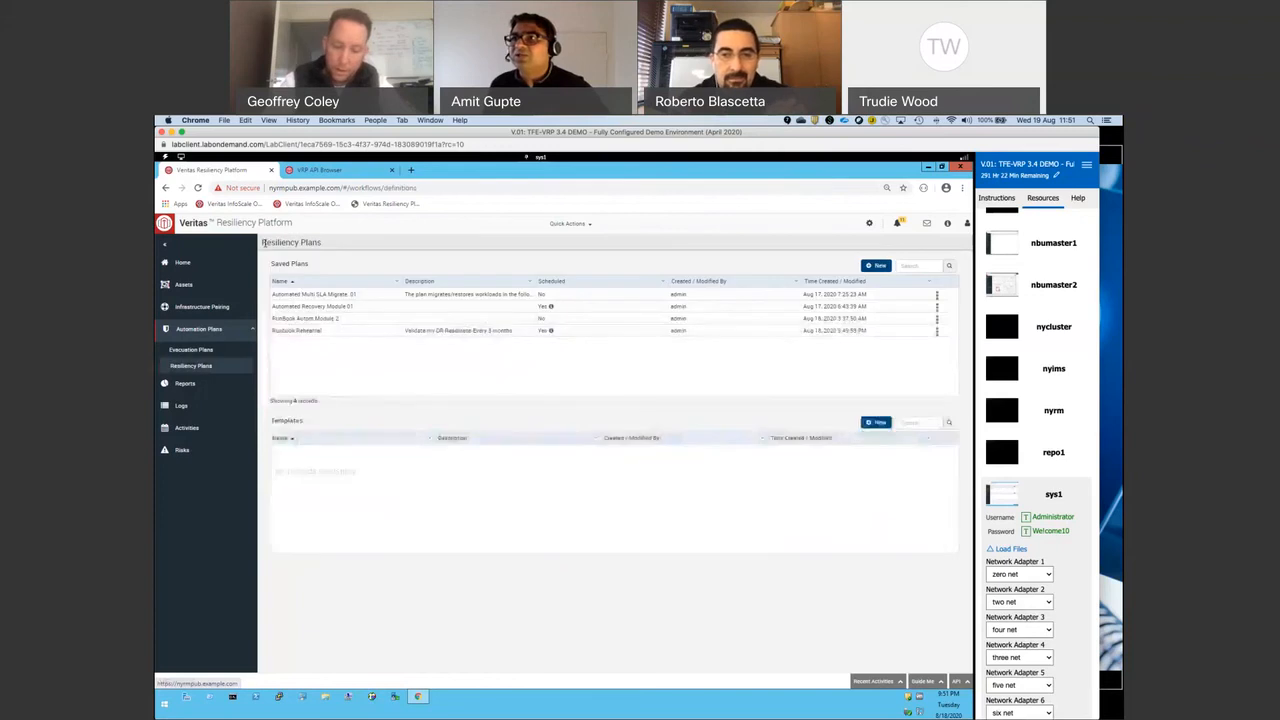
Inspect the Automated Multi SLA Migrate 01 plan and its migrate tasks' settings, then return to the saved plans list.
click(300, 295)
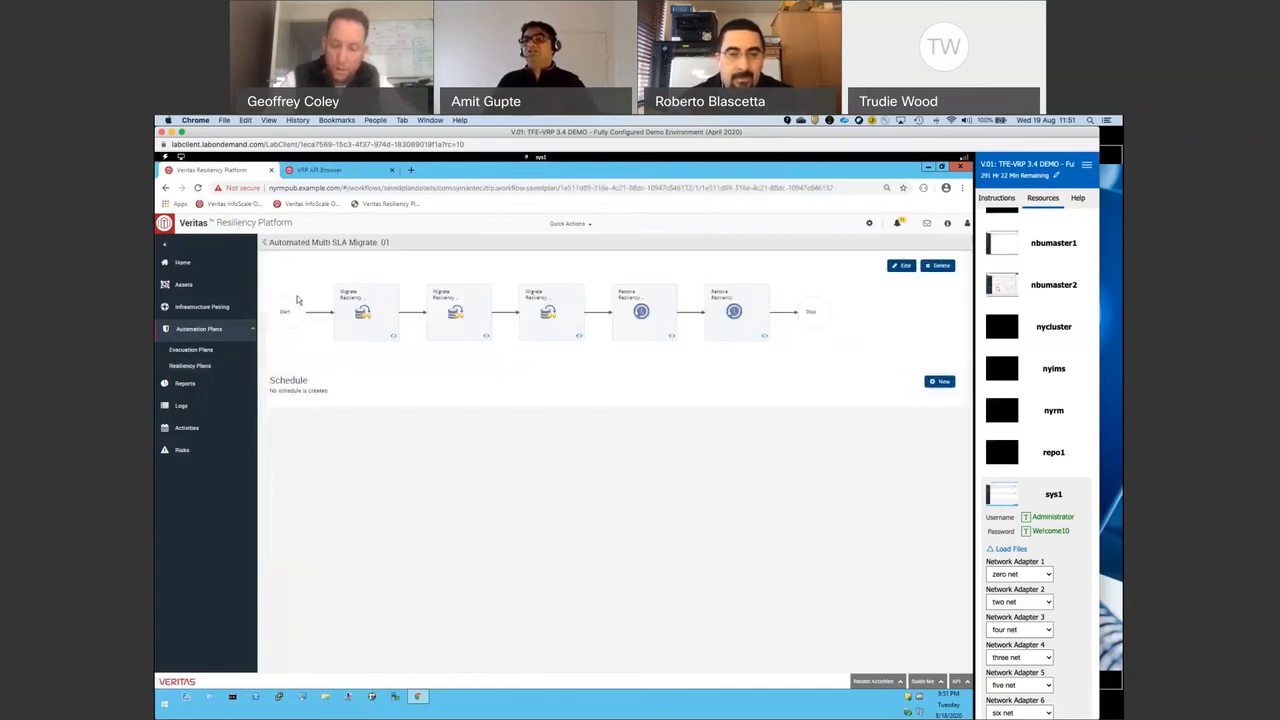
click(394, 337)
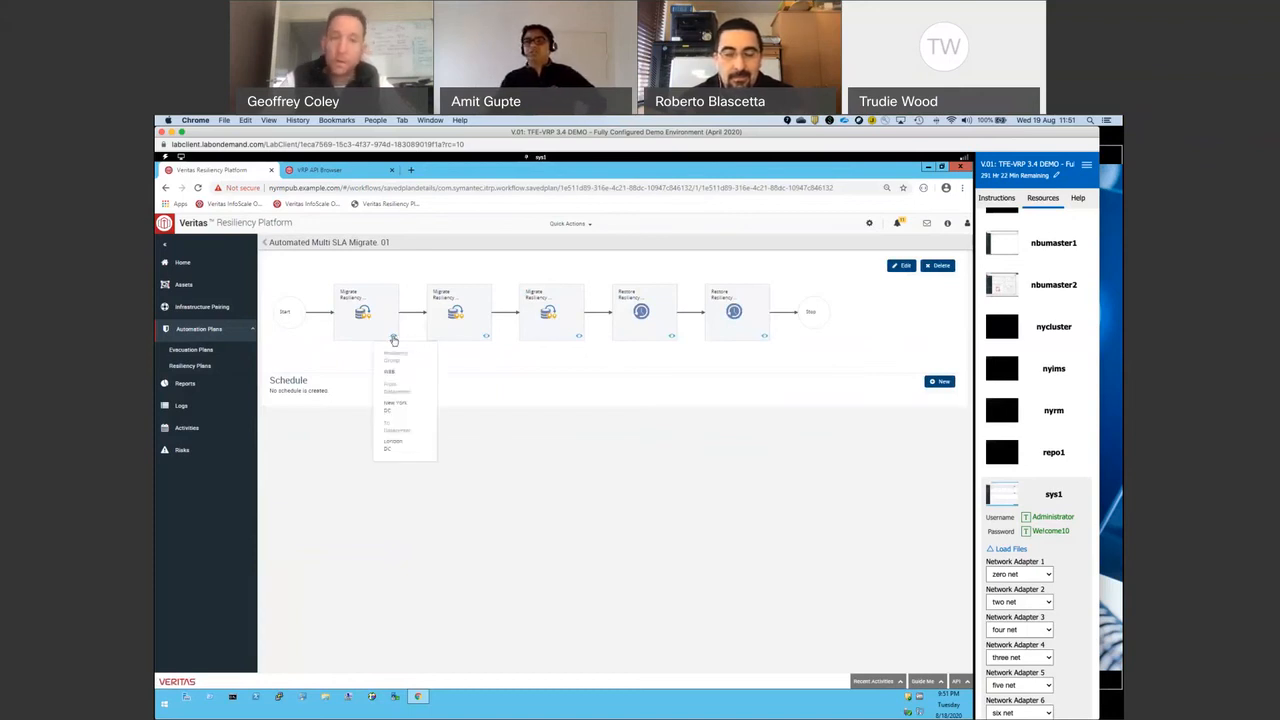
click(487, 338)
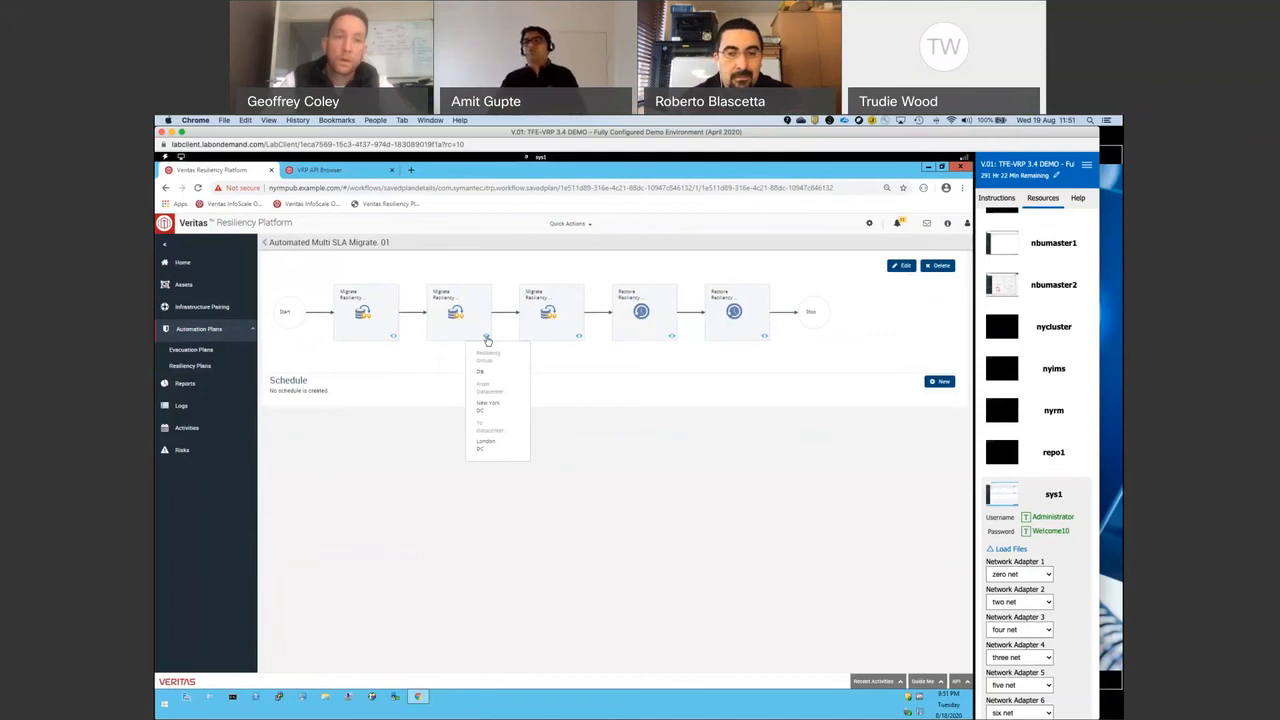
click(555, 334)
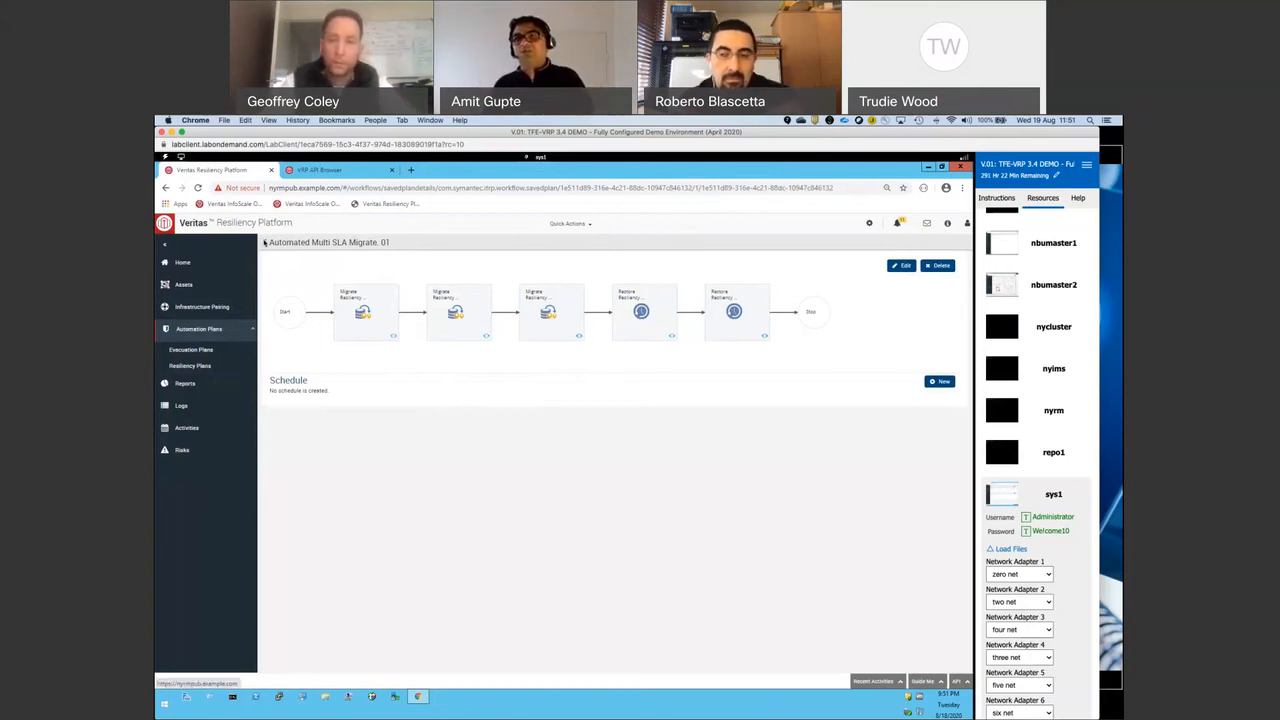
click(266, 243)
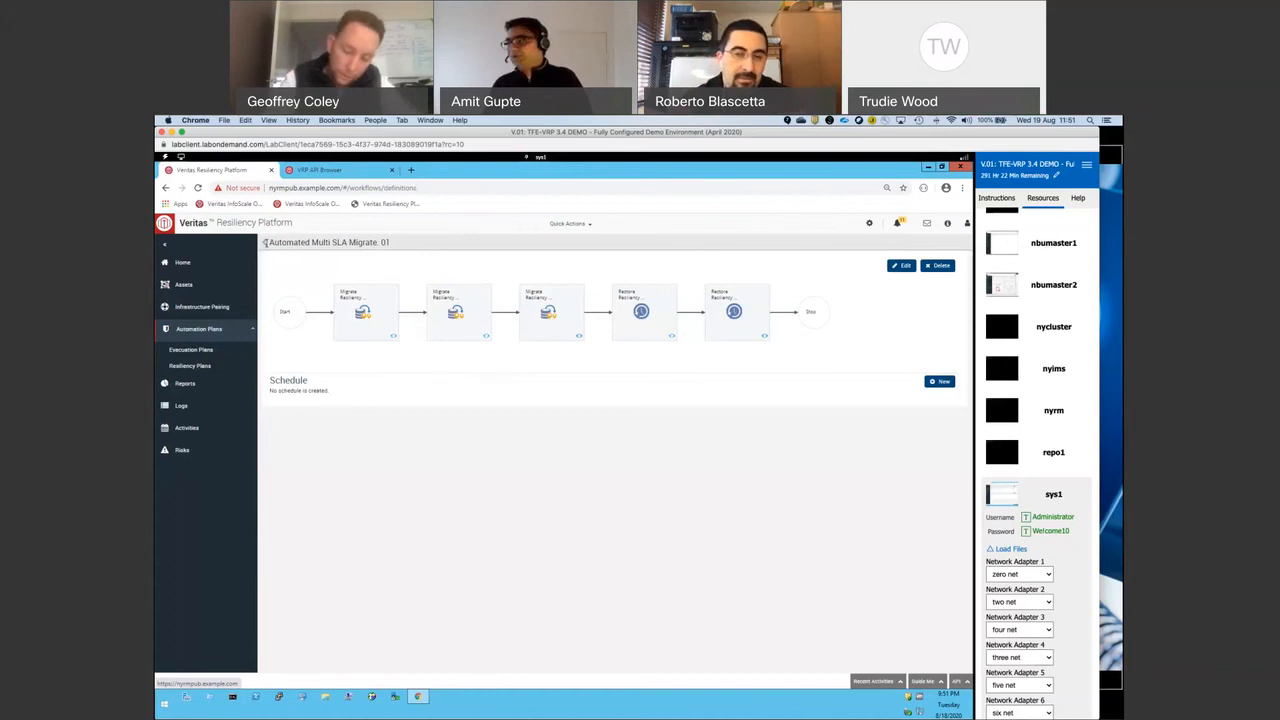
Page through the recent activities and open the details of the Automated Multi SLA Migrate 01 plan execution.
click(875, 684)
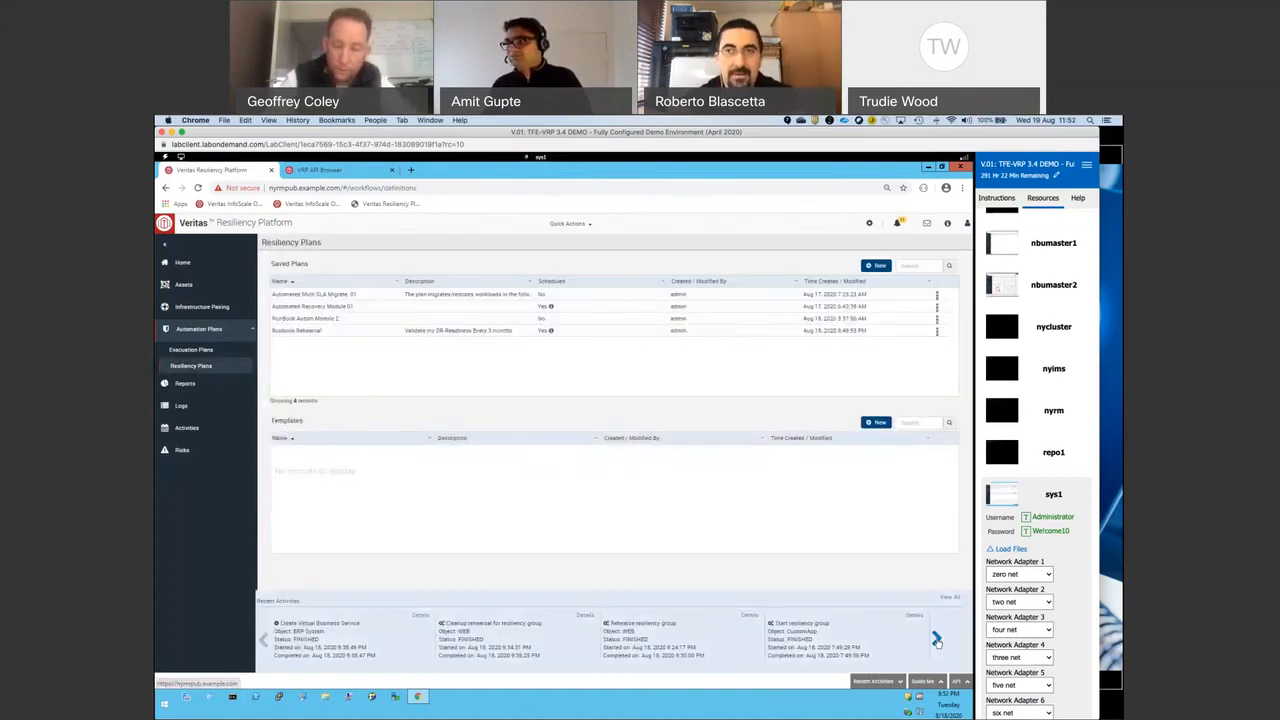
click(936, 640)
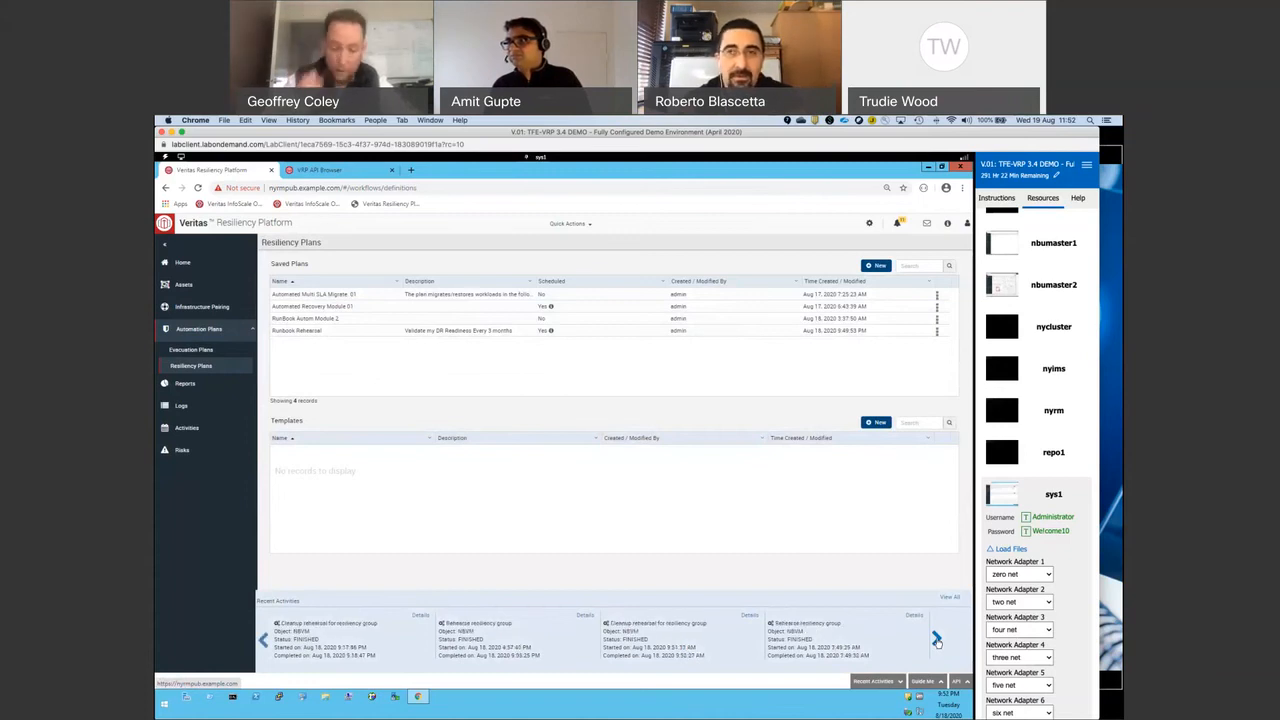
click(936, 640)
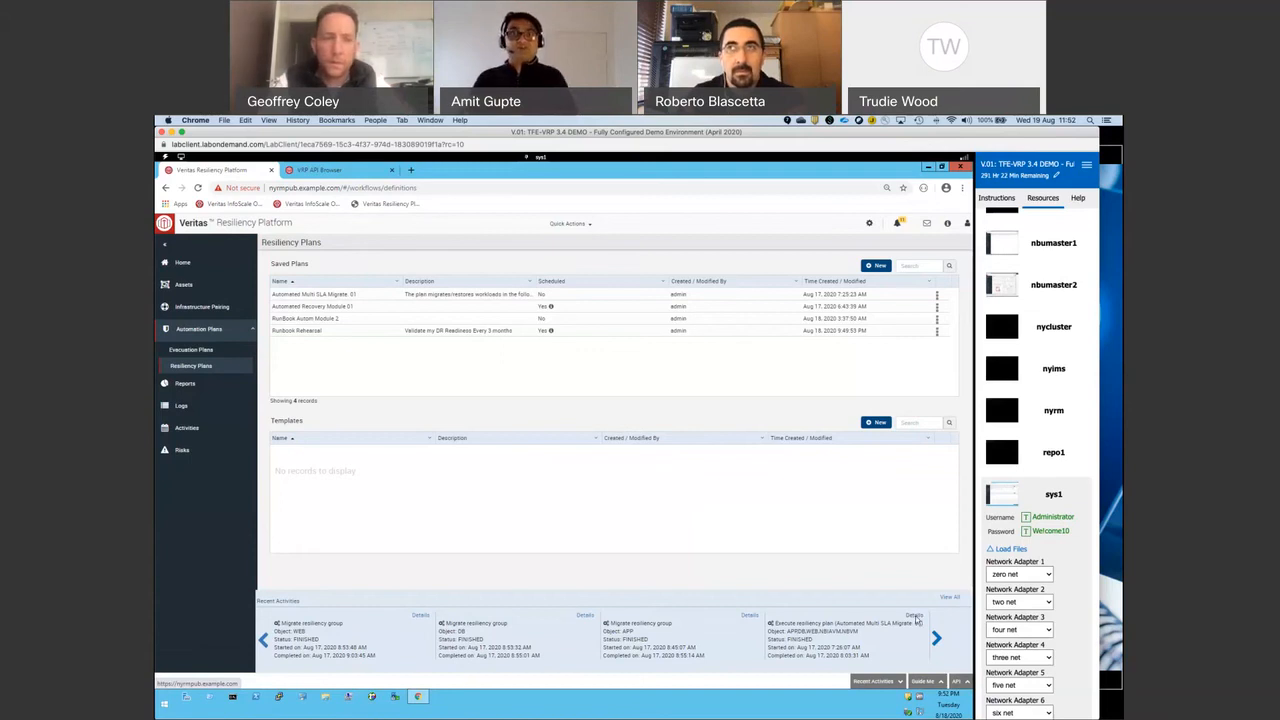
click(914, 616)
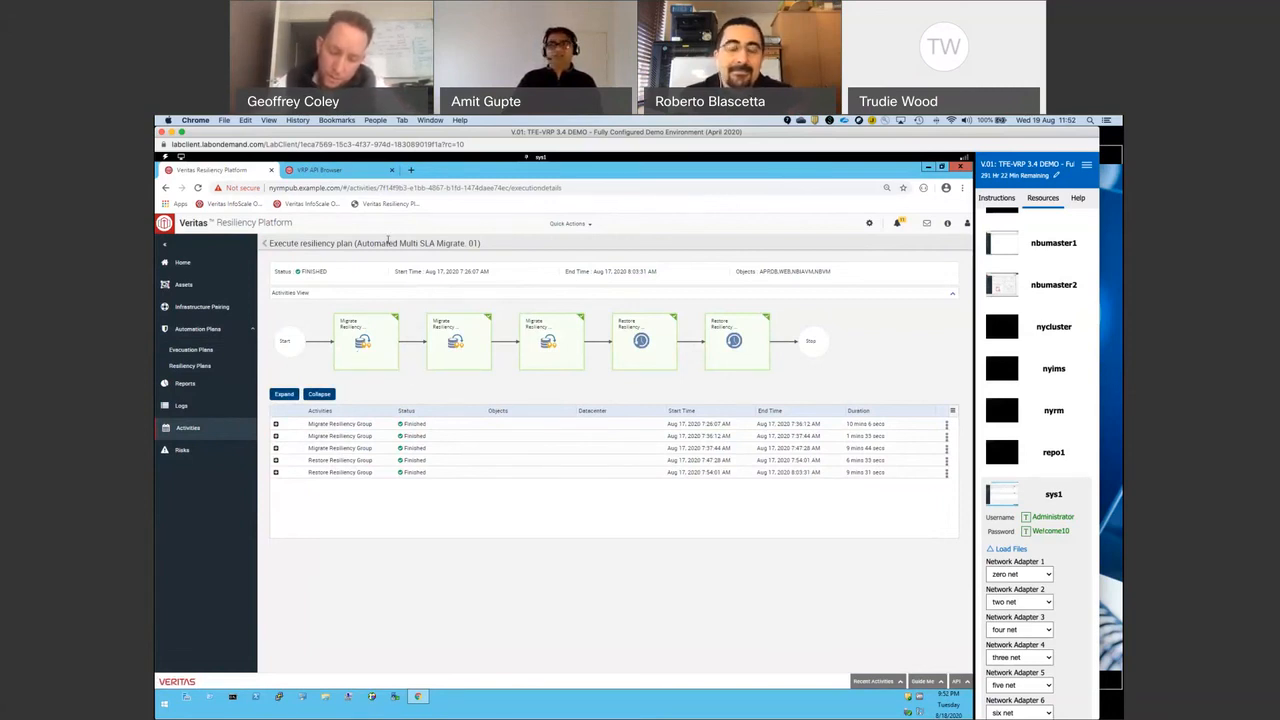
Expand all activities of the plan execution and examine their subtasks, statuses, objects, datacenters and durations.
click(285, 394)
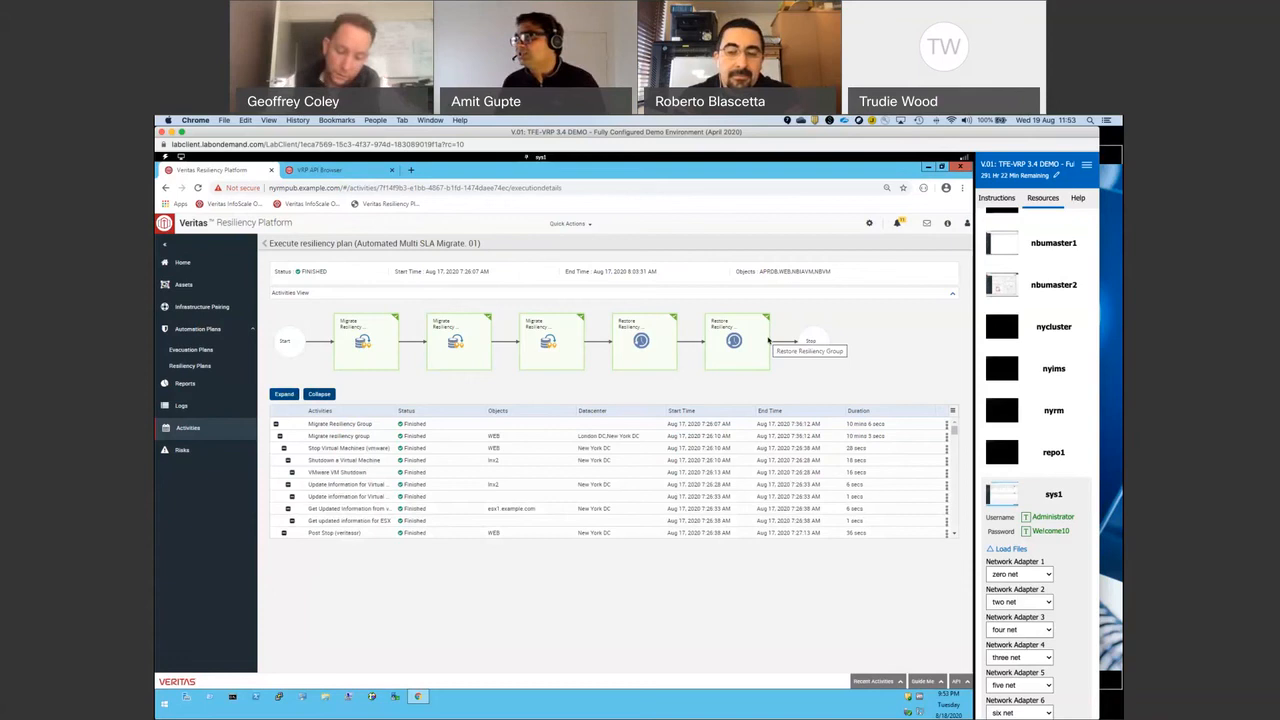
scroll(955, 431, down, 5)
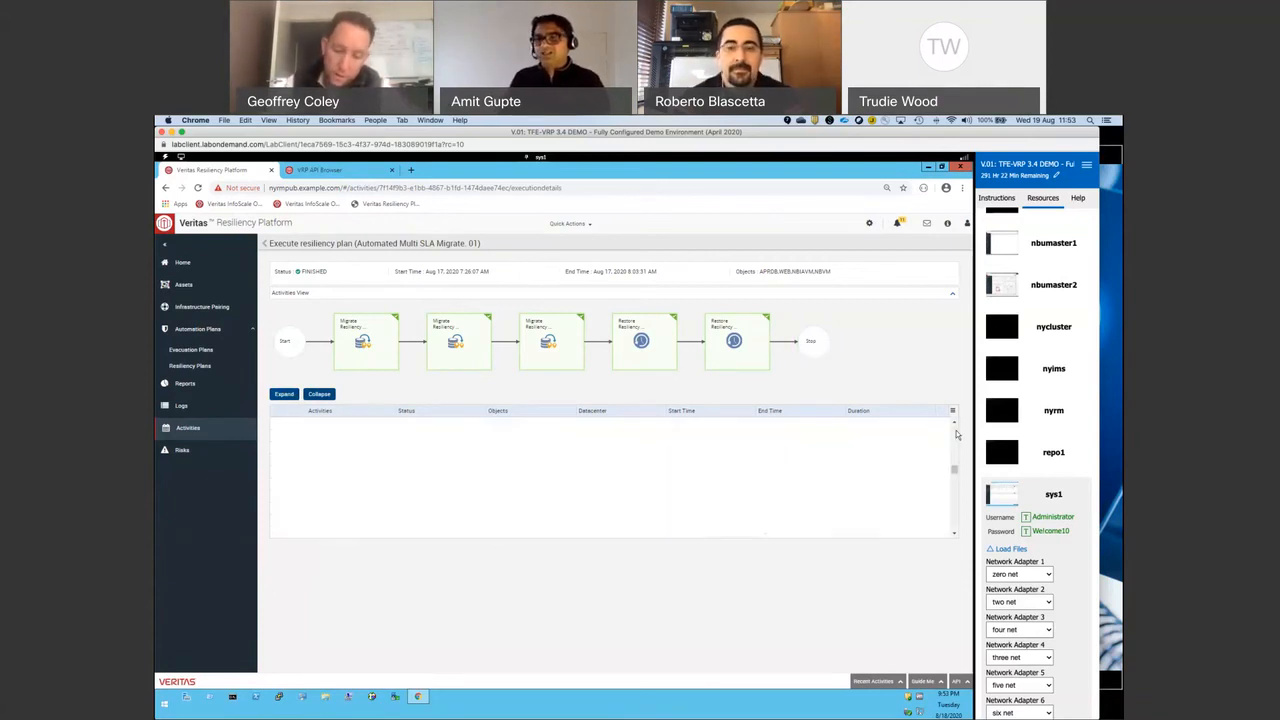
scroll(955, 471, down, 5)
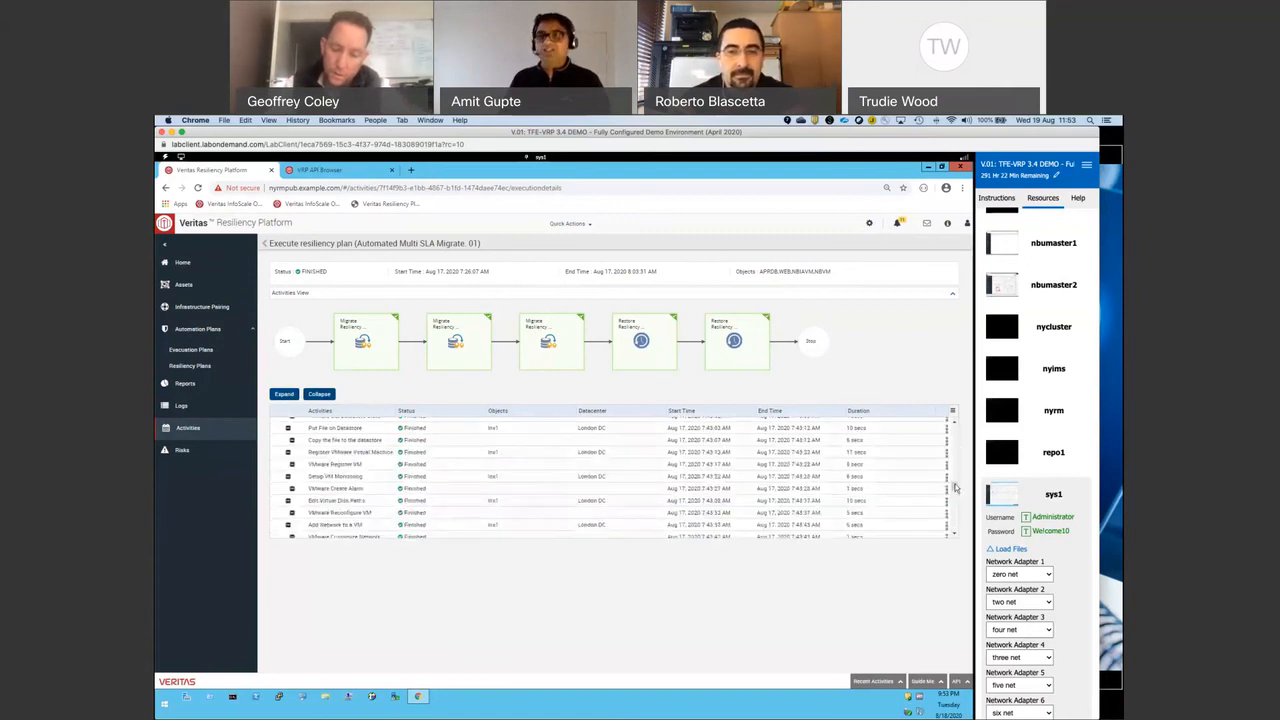
scroll(955, 487, down, 3)
scroll(956, 516, up, 5)
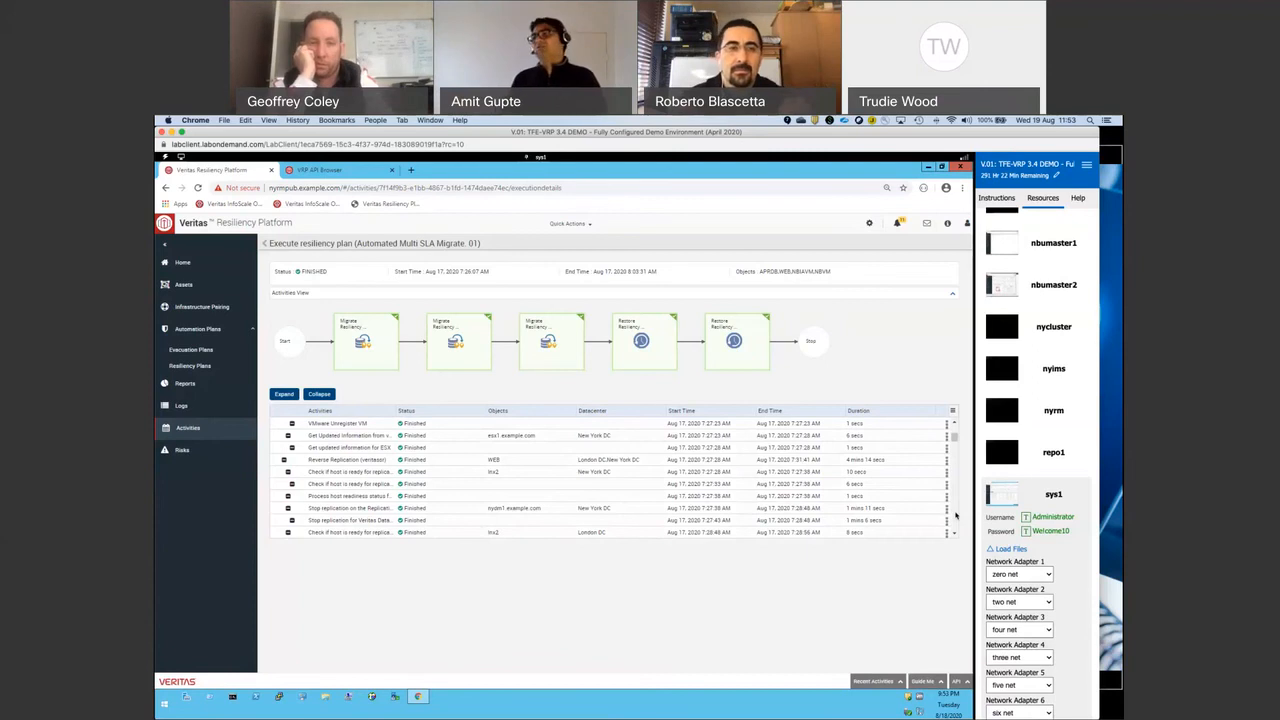
scroll(955, 515, down, 5)
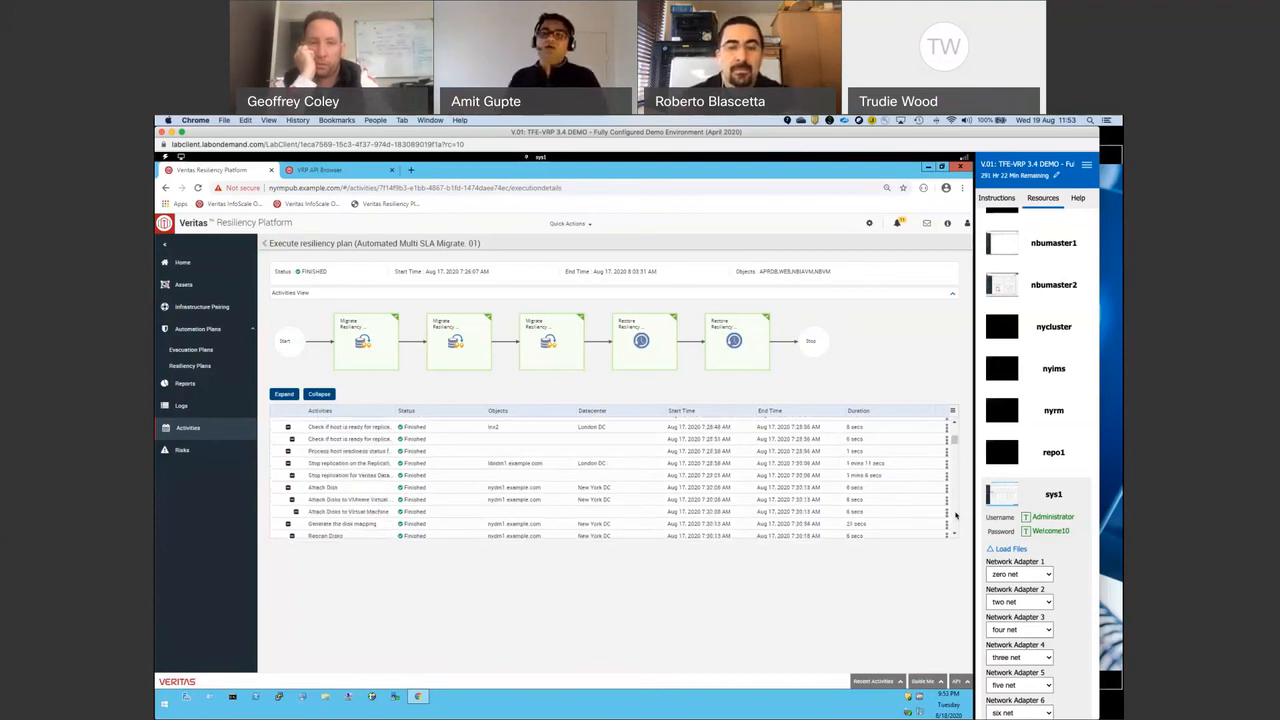
Run the Current Risk Report from the Risk category of the reports.
click(216, 387)
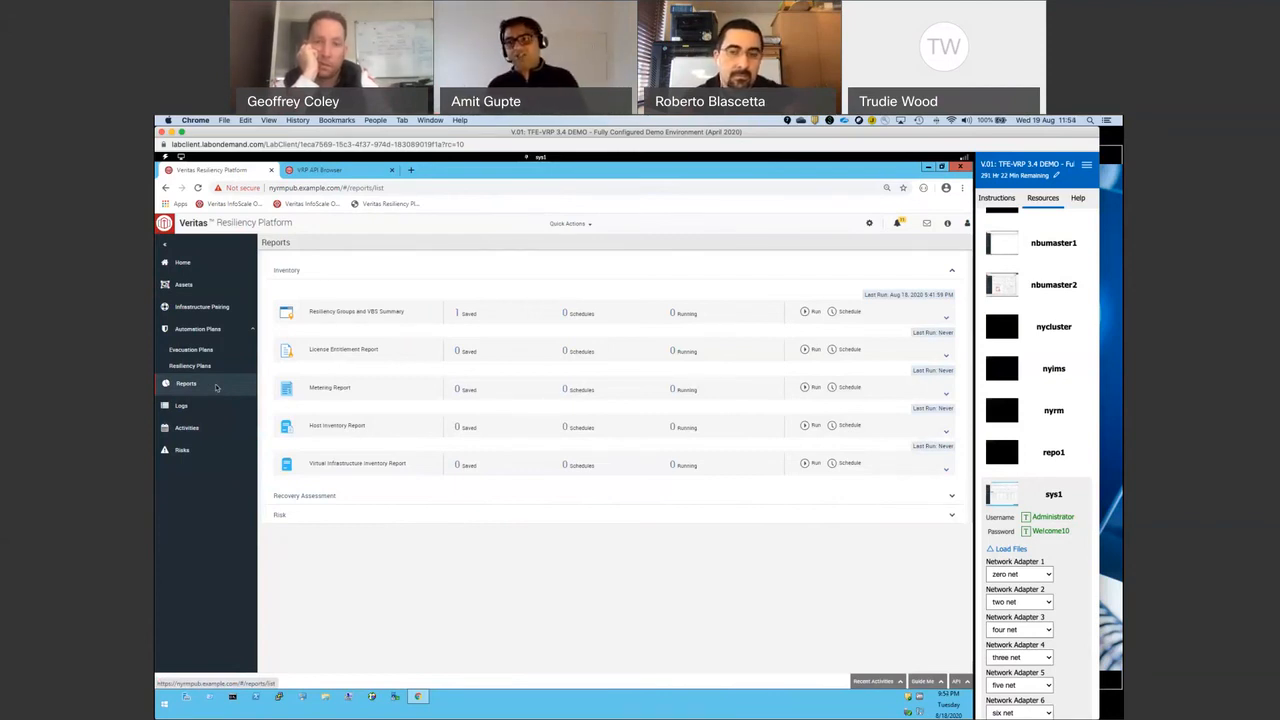
click(281, 517)
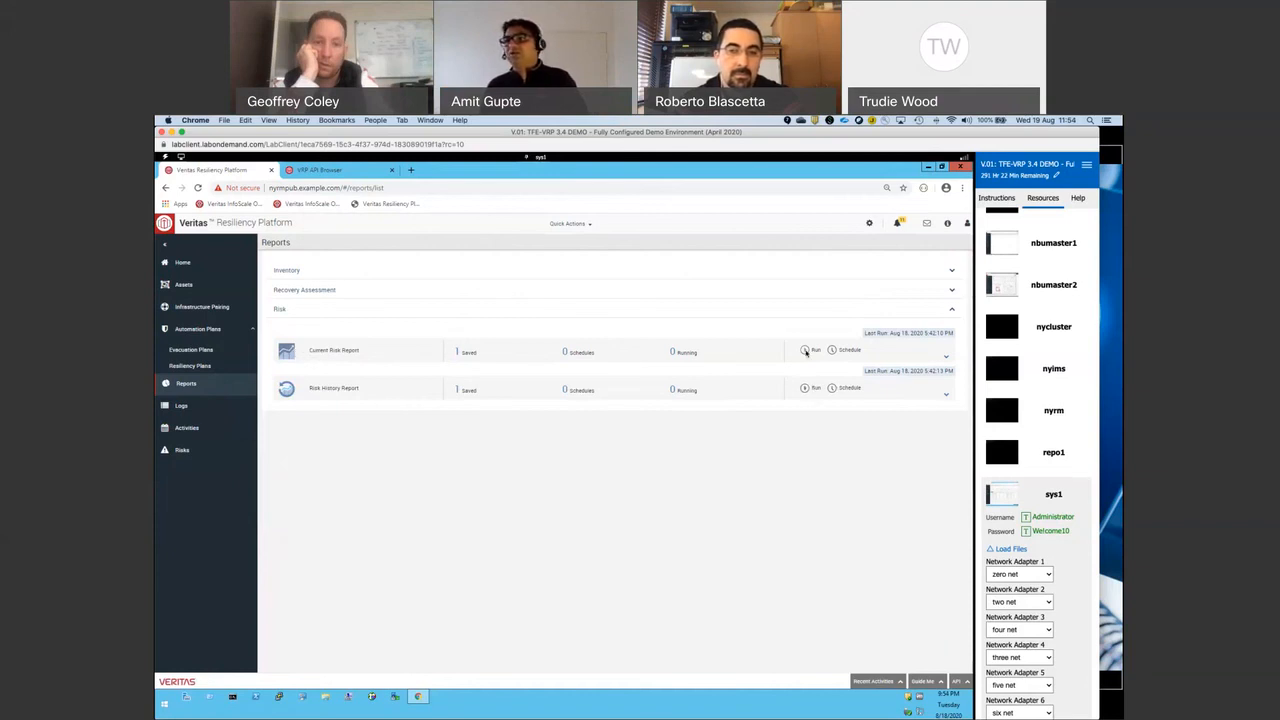
click(806, 352)
click(633, 310)
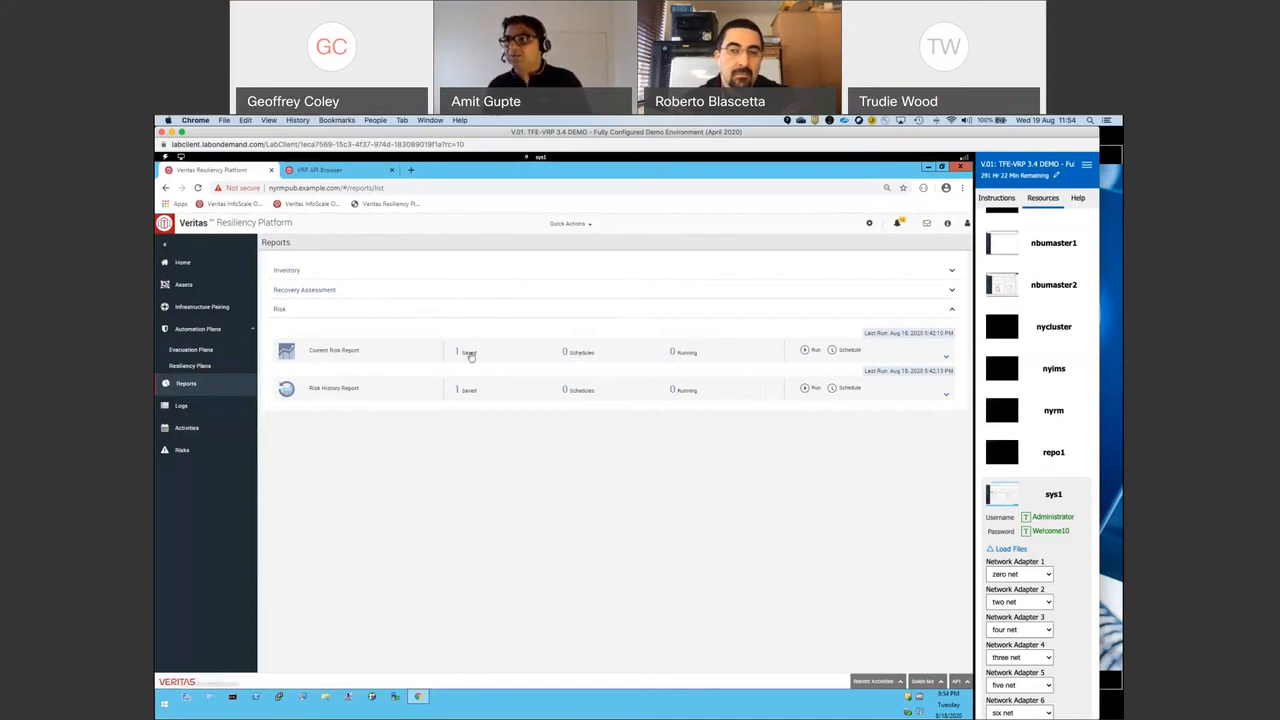
List the saved Risk History Report runs and open the saved HTML report for viewing.
click(466, 392)
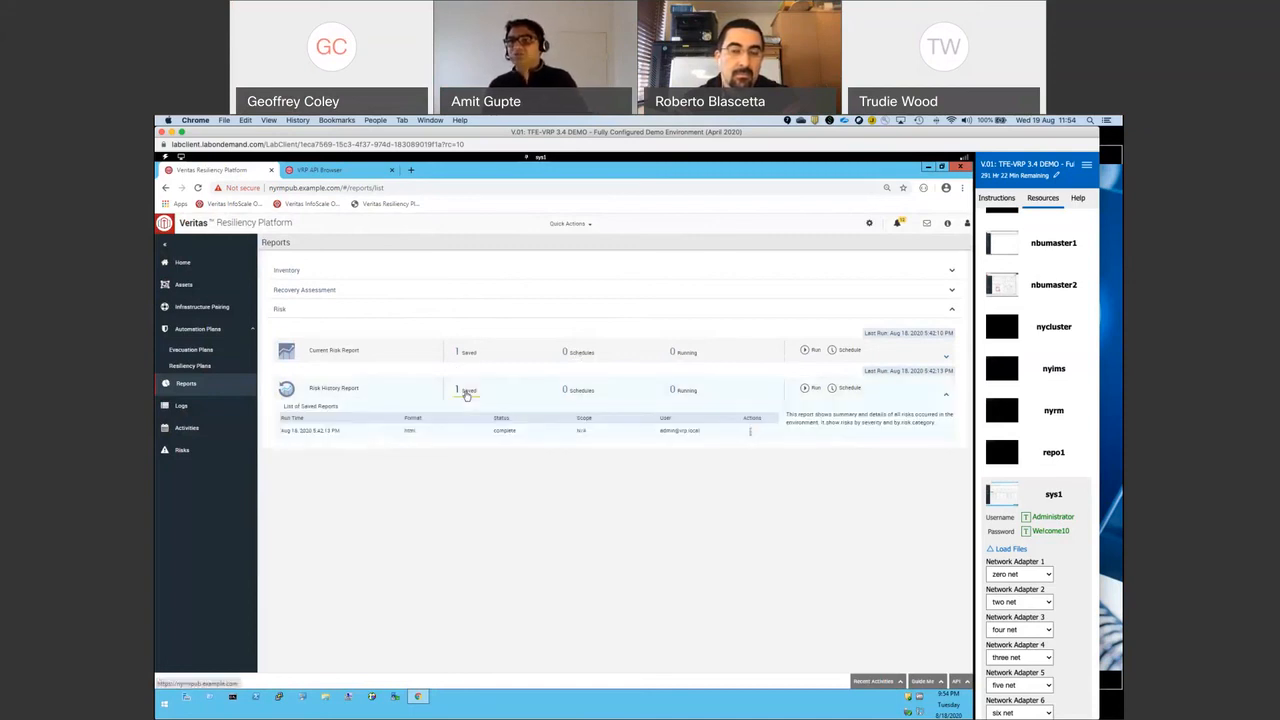
click(751, 433)
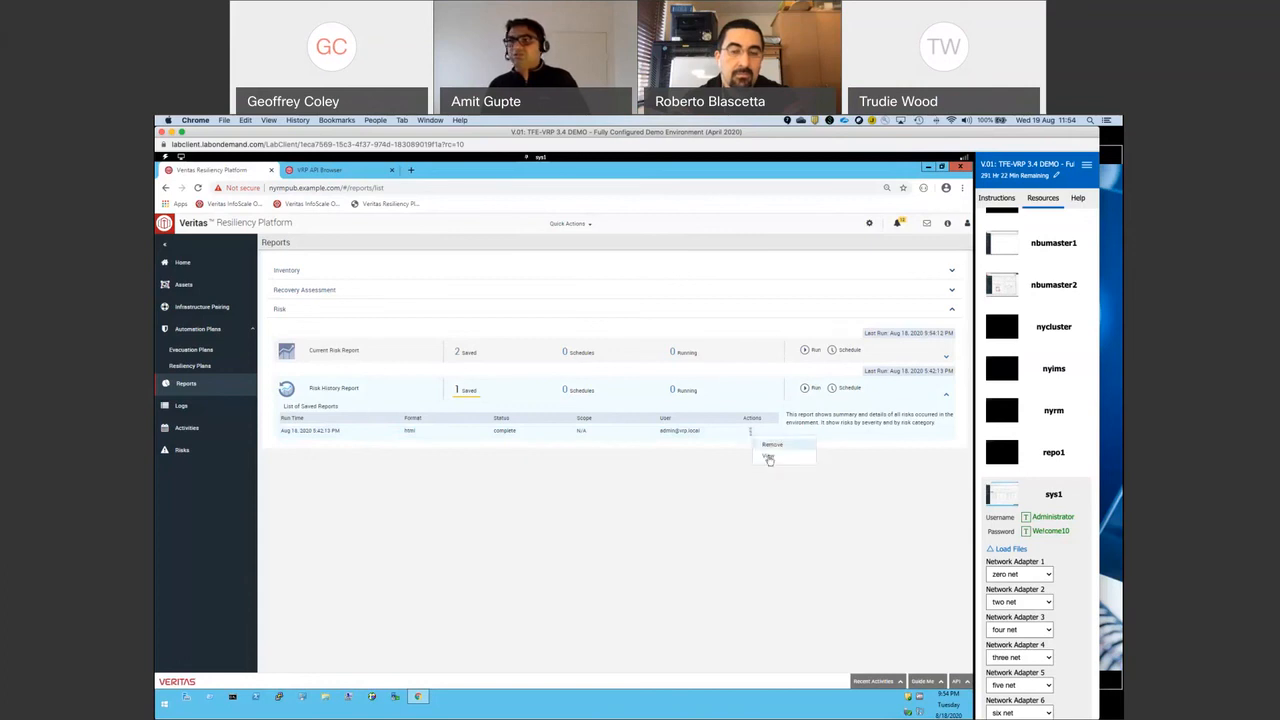
click(768, 456)
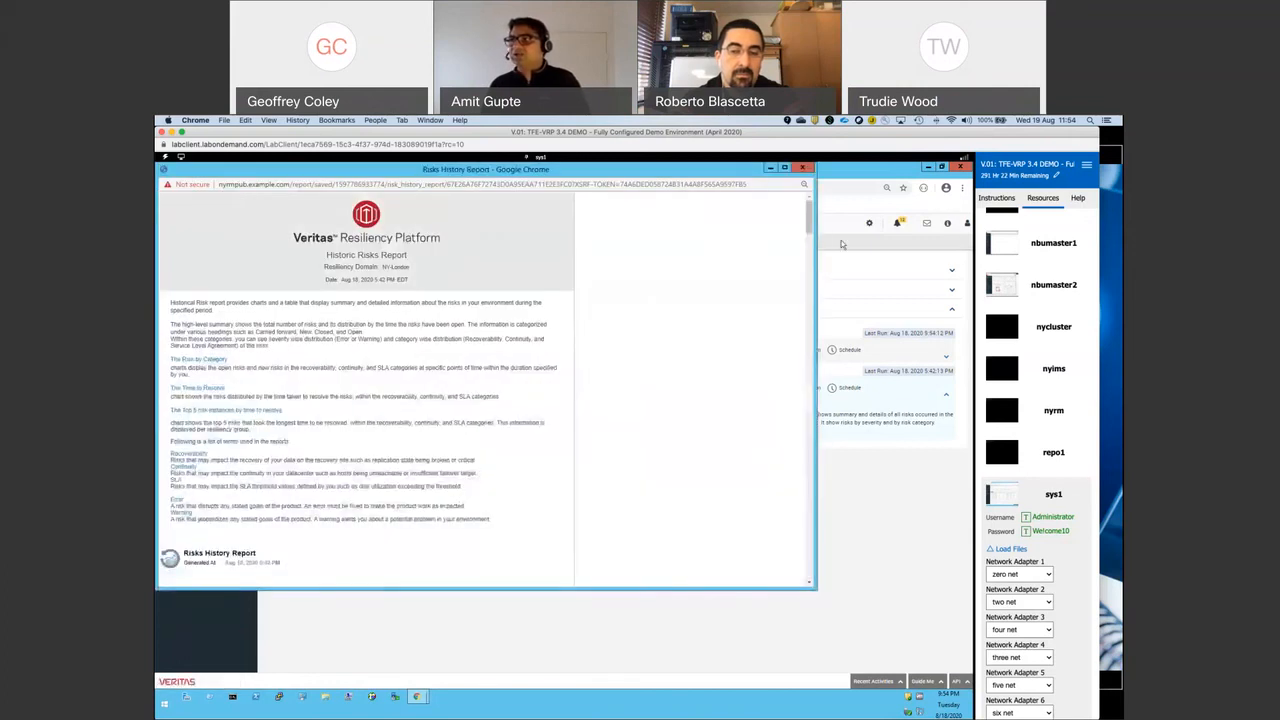
Examine the Risks History Report's summary by category, resolution times, weekly risk trends and new risk details.
drag(814, 220, 810, 250)
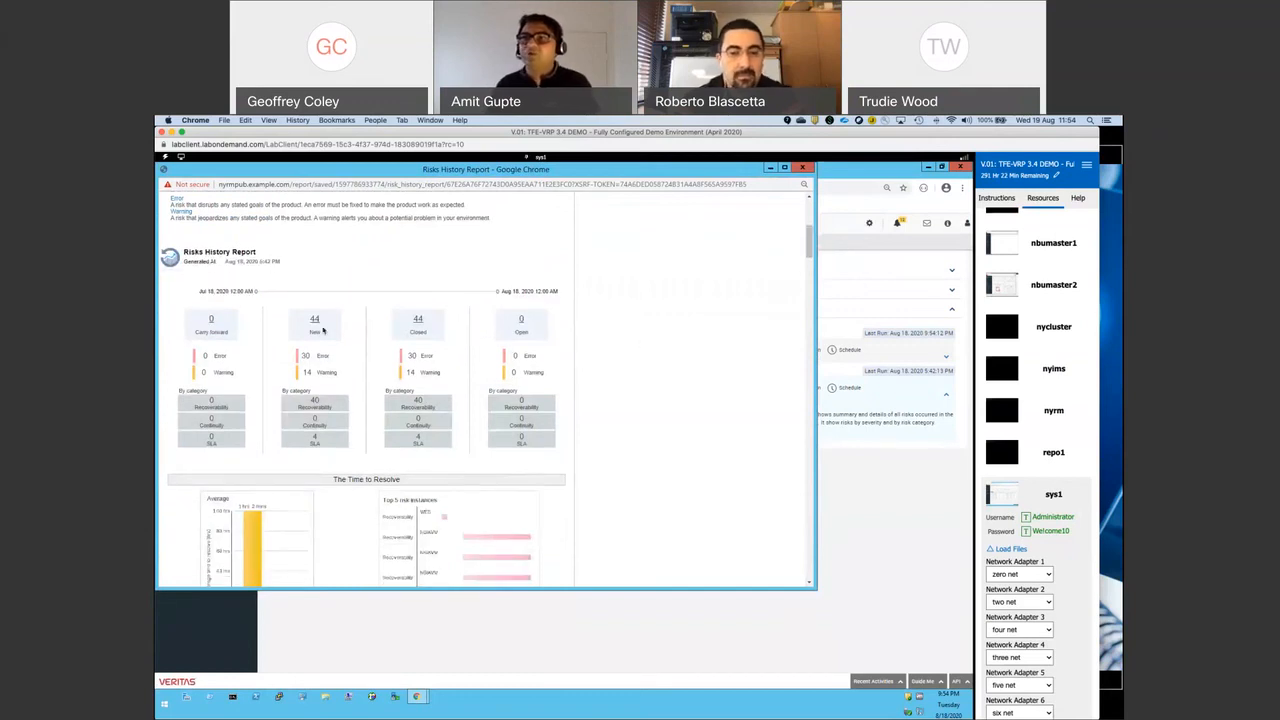
scroll(320, 326, up, 3)
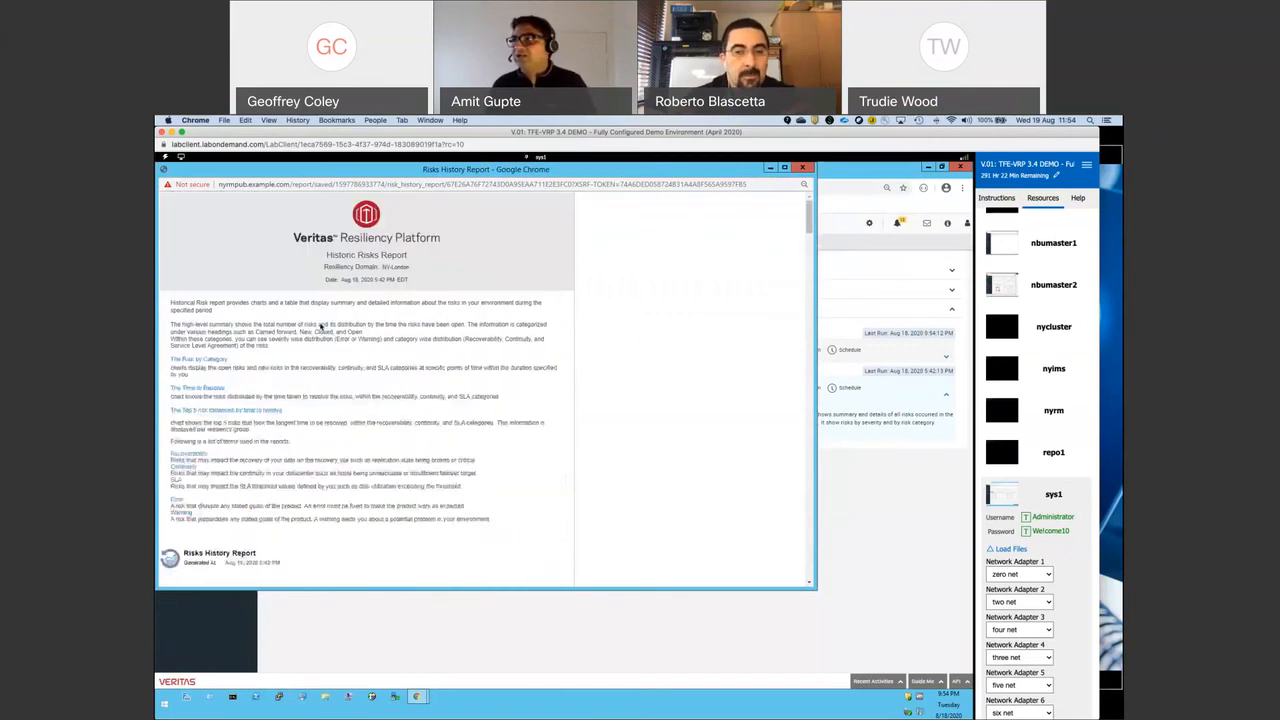
drag(811, 225, 808, 256)
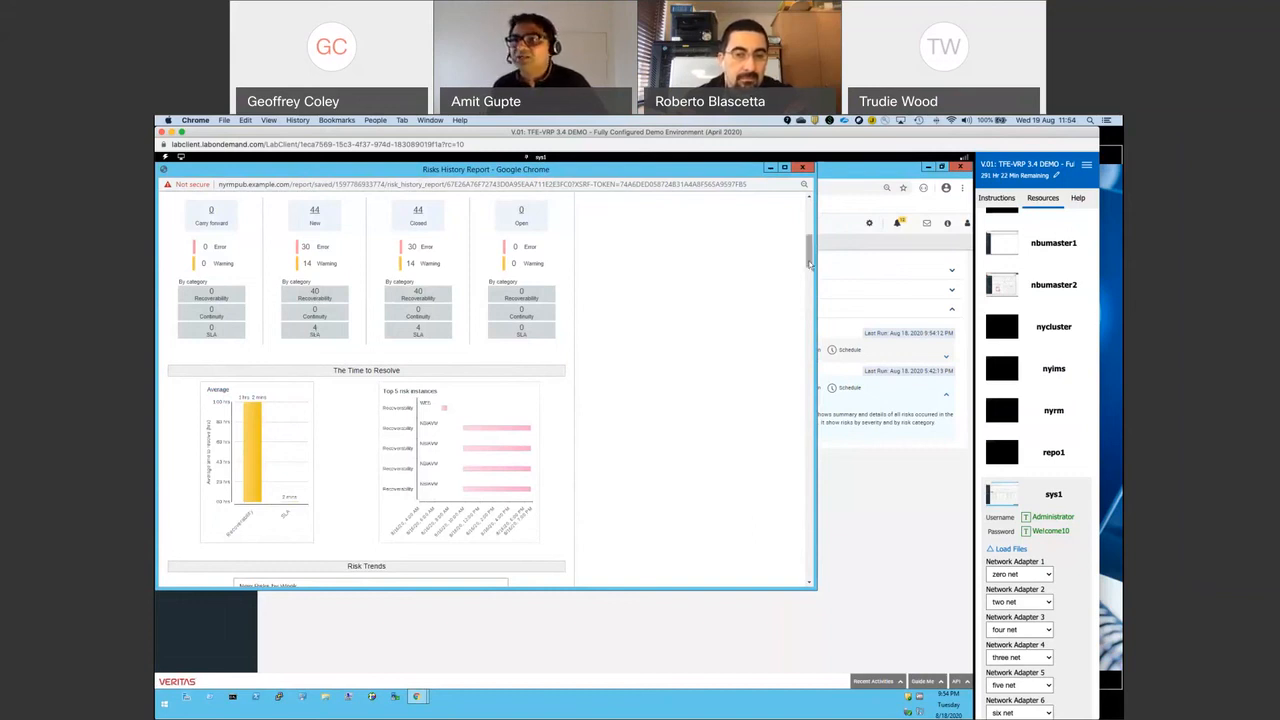
drag(810, 263, 810, 270)
scroll(810, 272, down, 1)
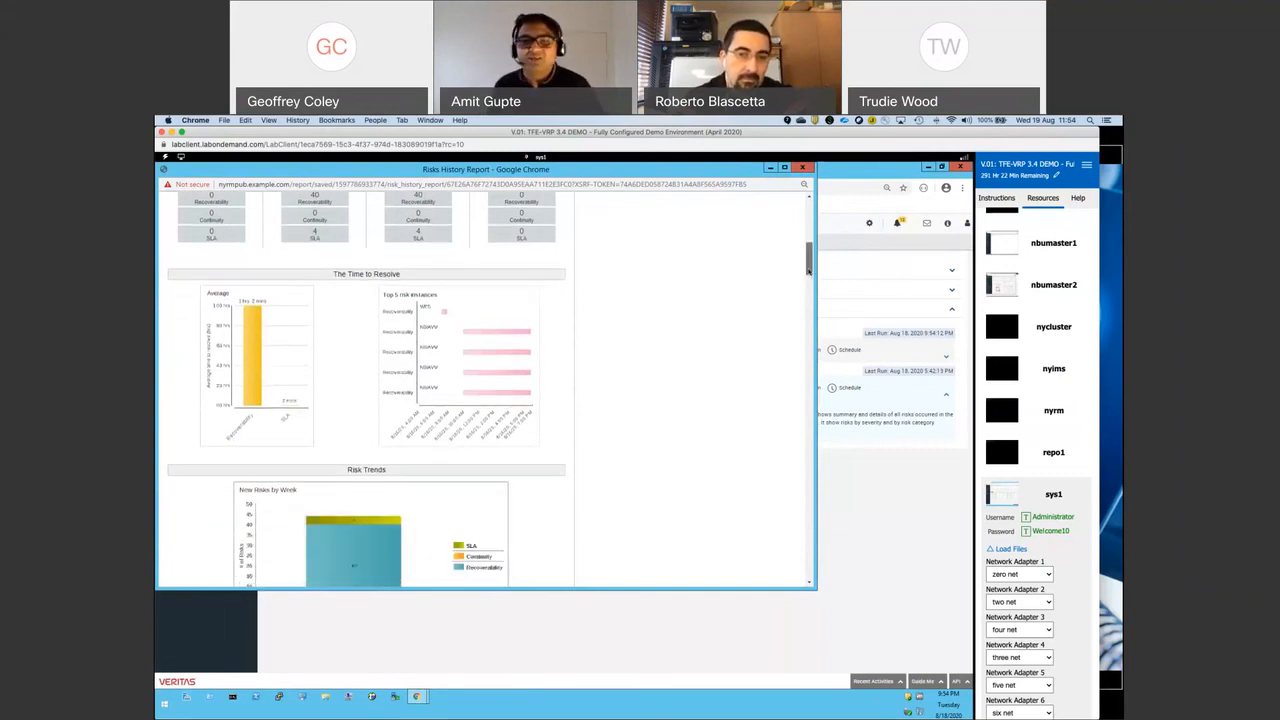
scroll(808, 272, down, 2)
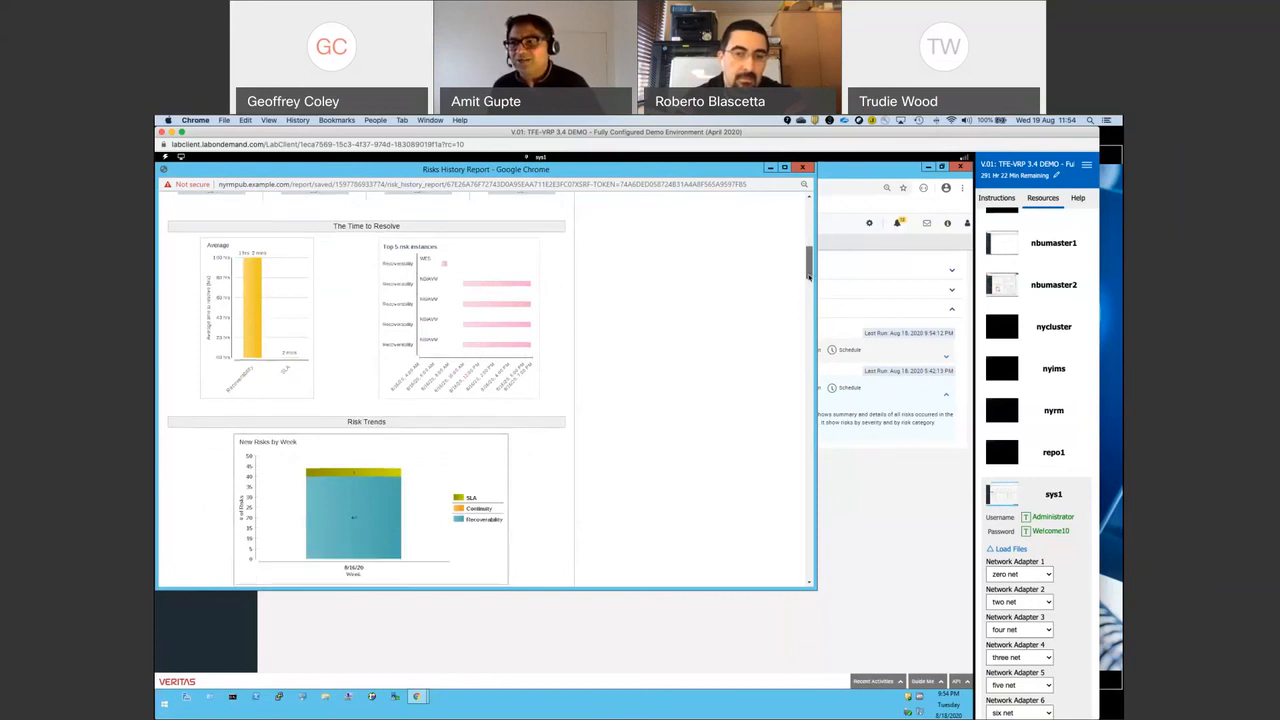
scroll(809, 293, down, 3)
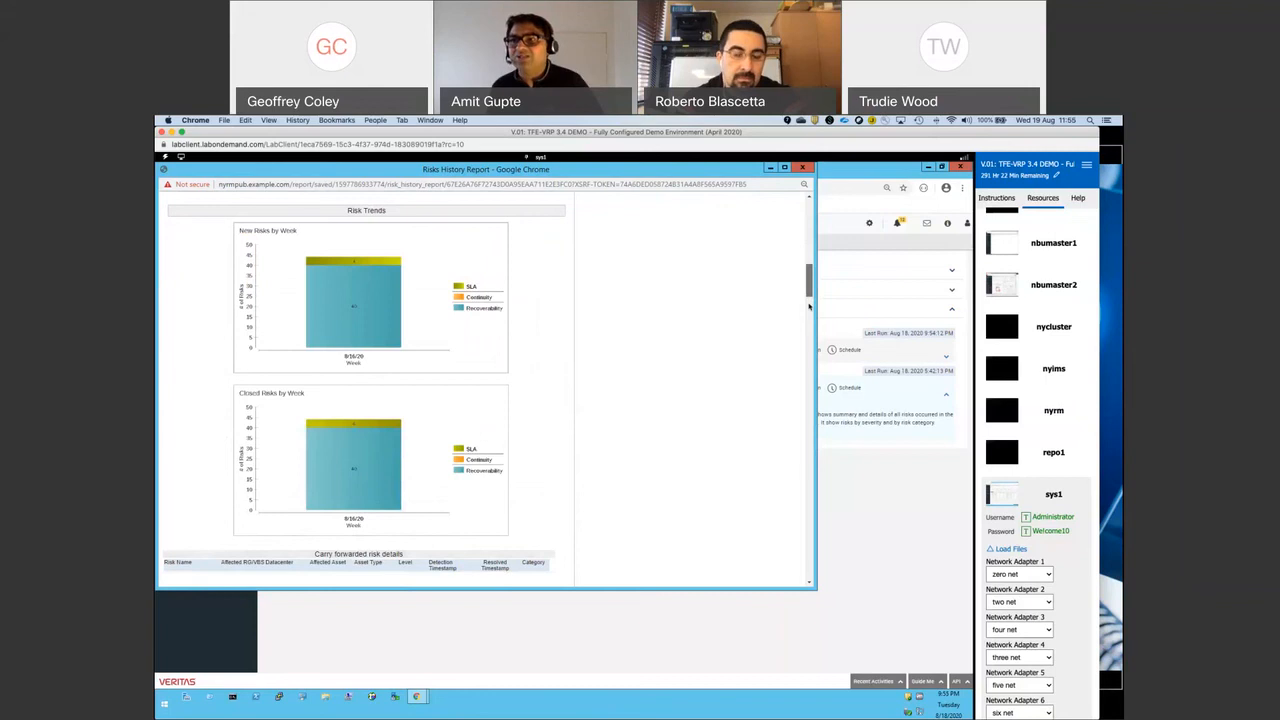
scroll(809, 310, down, 5)
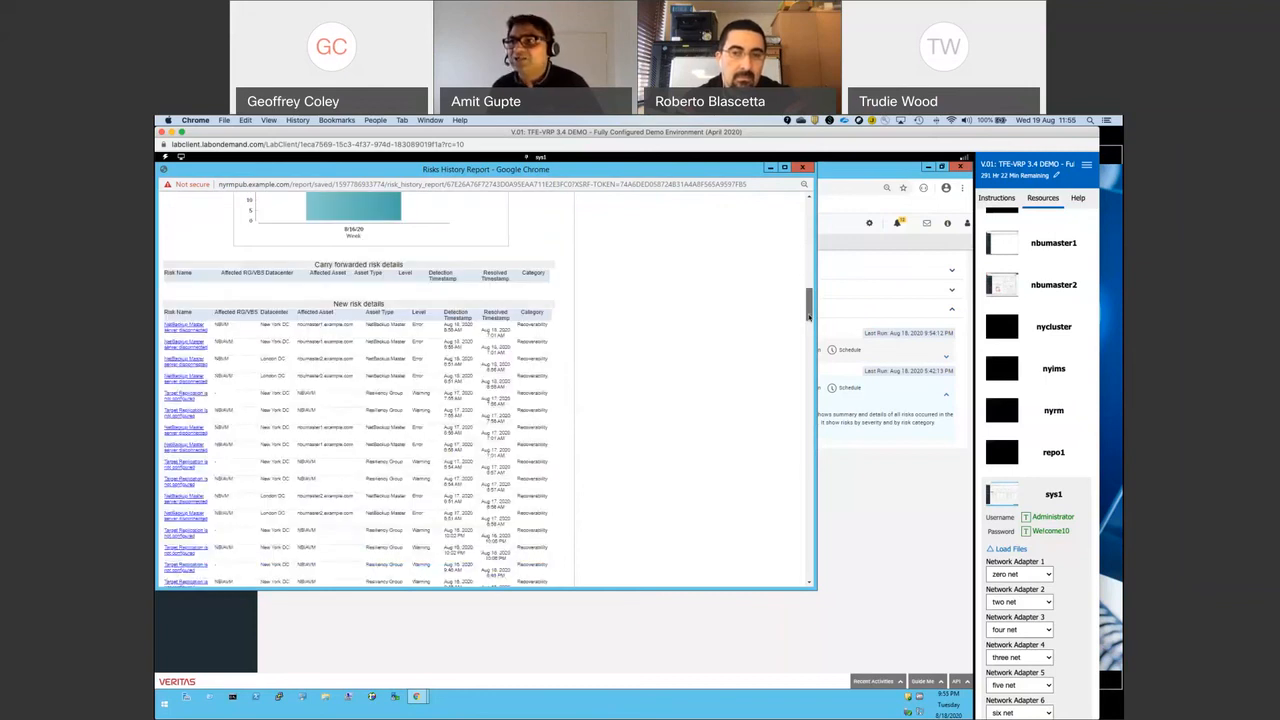
Examine the remaining new risk details in the Risks History Report down to the closed risk details.
scroll(809, 316, down, 2)
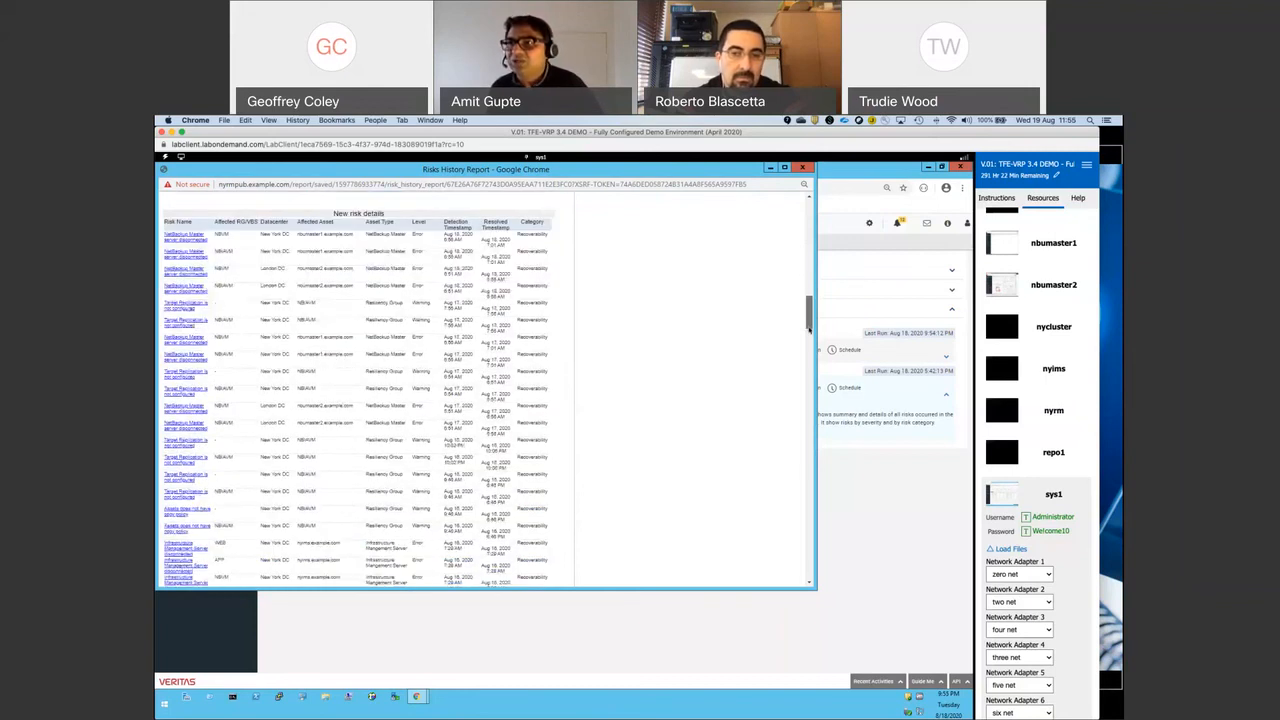
scroll(809, 320, down, 1)
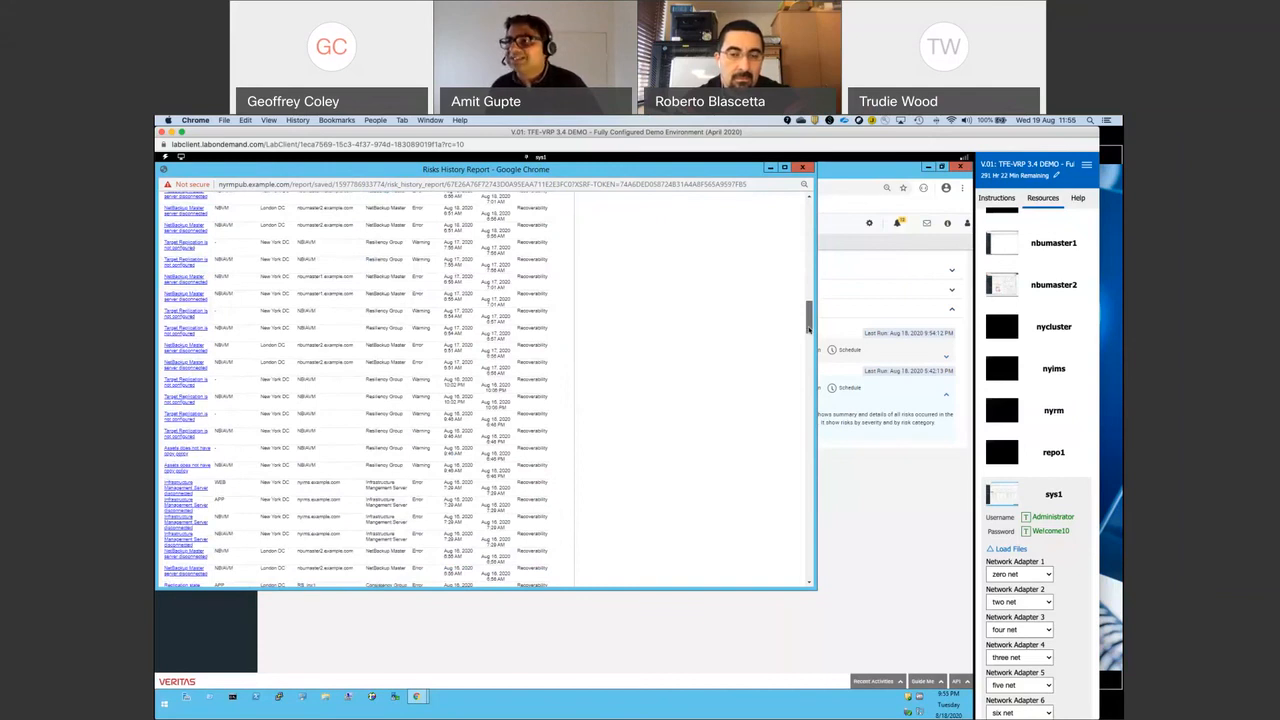
scroll(809, 349, down, 1)
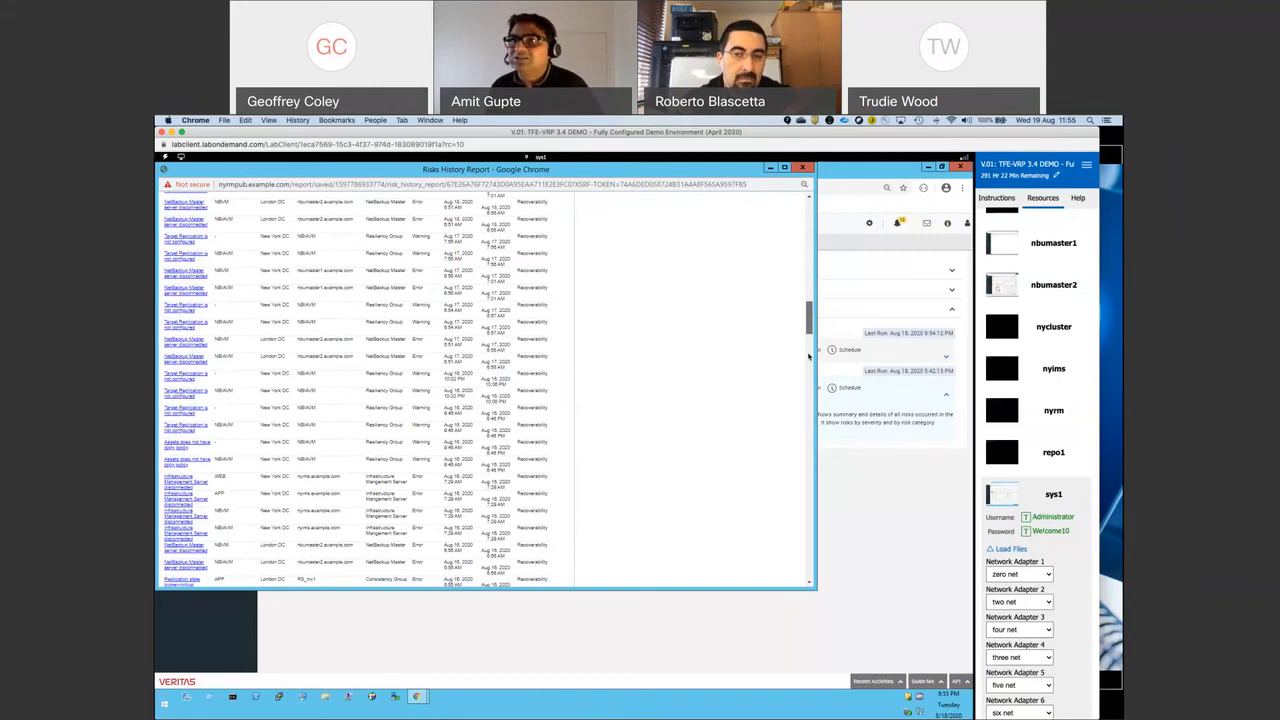
scroll(809, 350, down, 5)
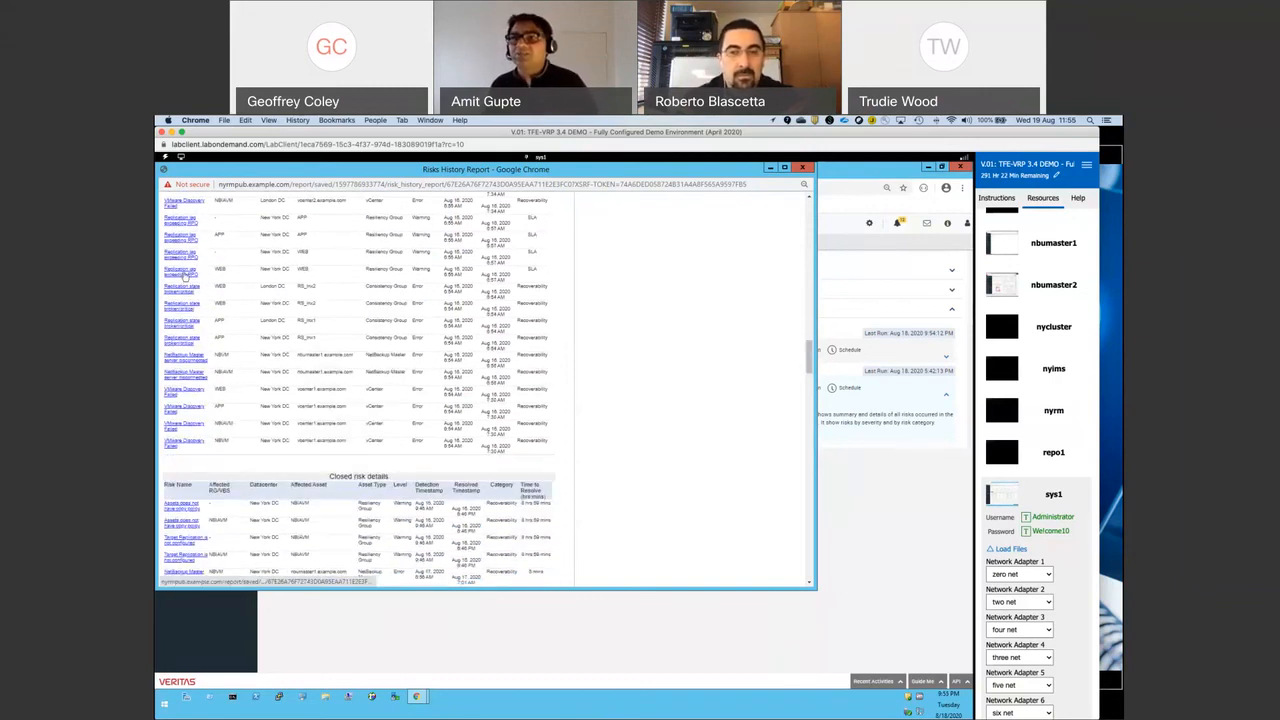
Look up the replication lag exceeding RPO risk in the report's risk descriptions, and return to the Reports page.
click(184, 273)
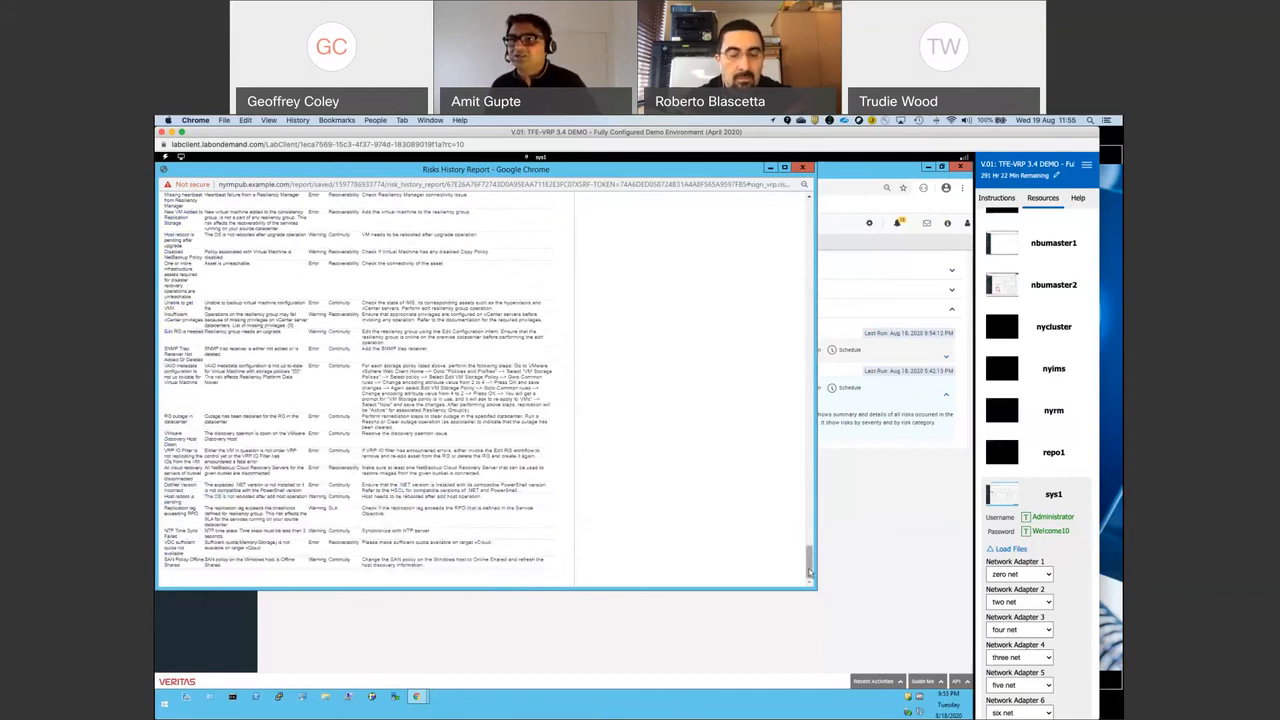
scroll(806, 455, up, 10)
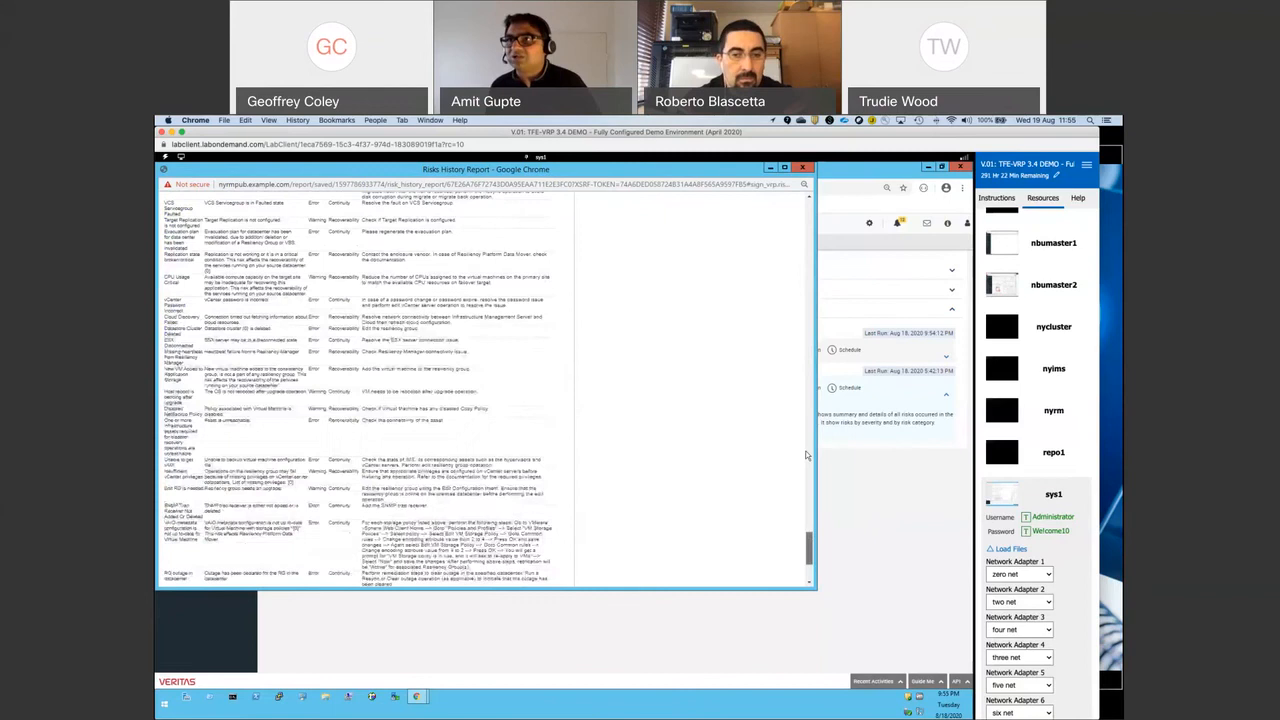
scroll(804, 354, up, 10)
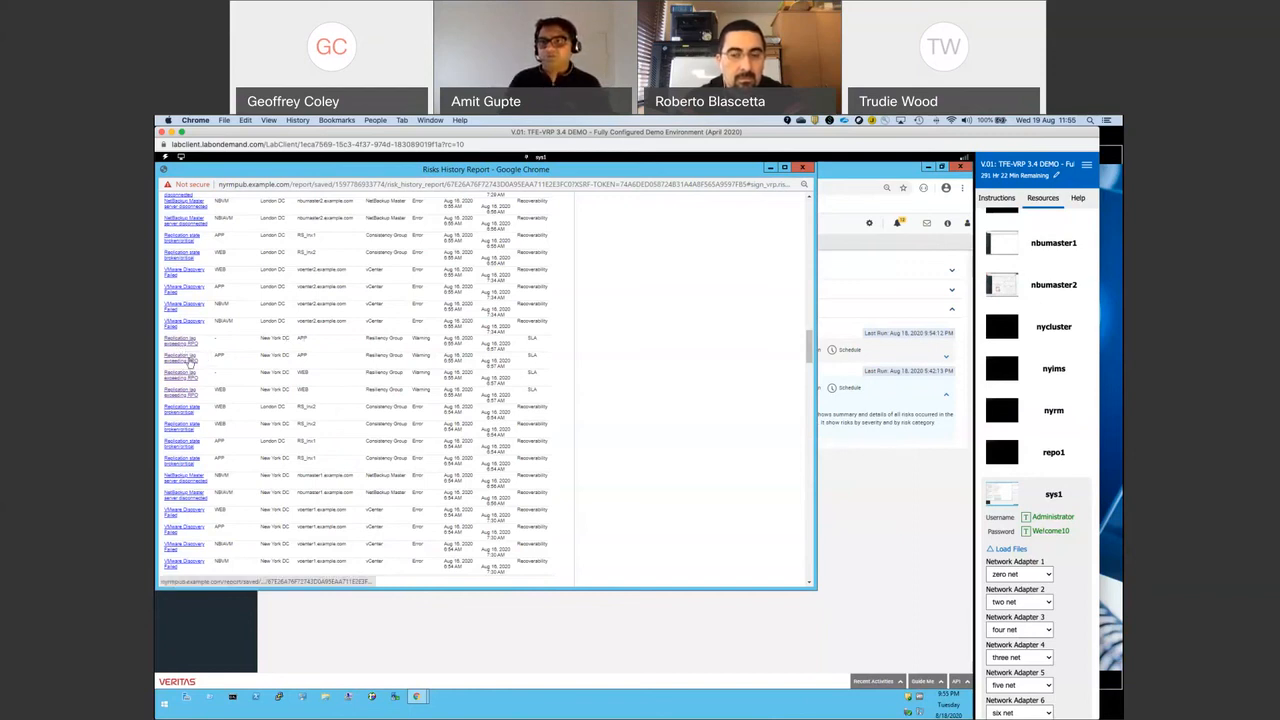
click(630, 638)
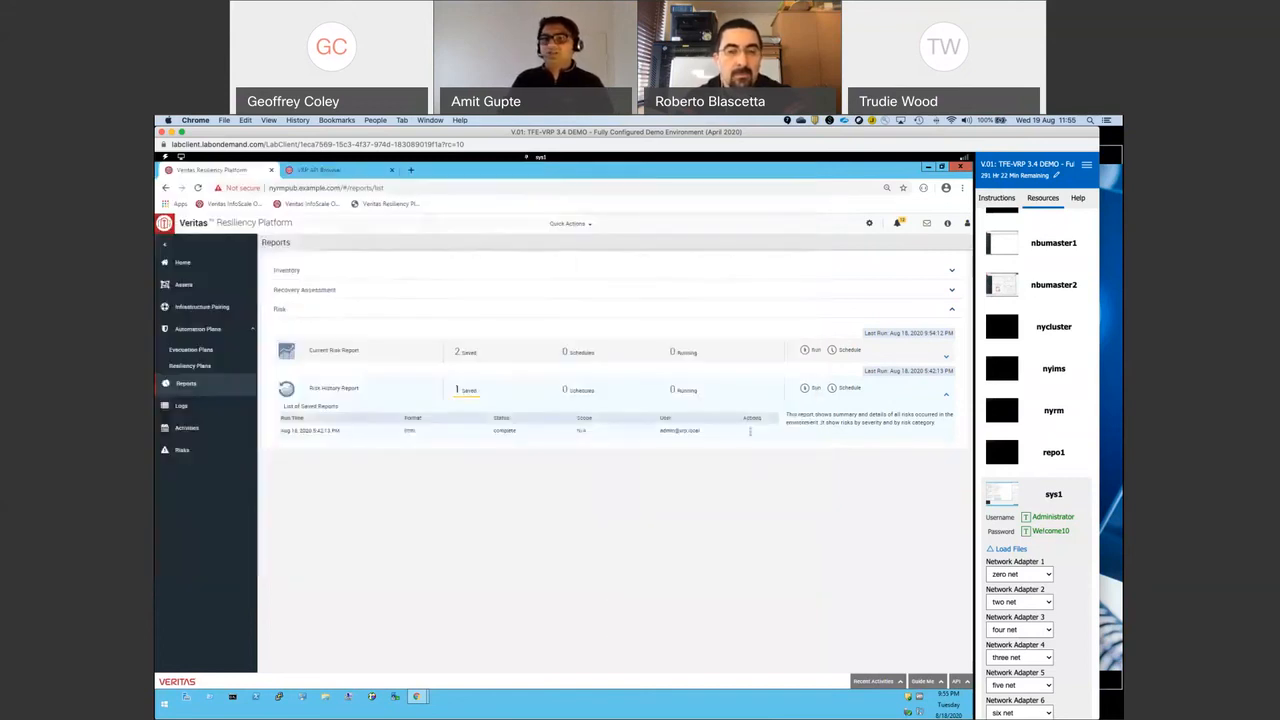
List the saved Activity Distribution History Report runs under Recovery Assessment and open the saved HTML report for viewing.
click(181, 450)
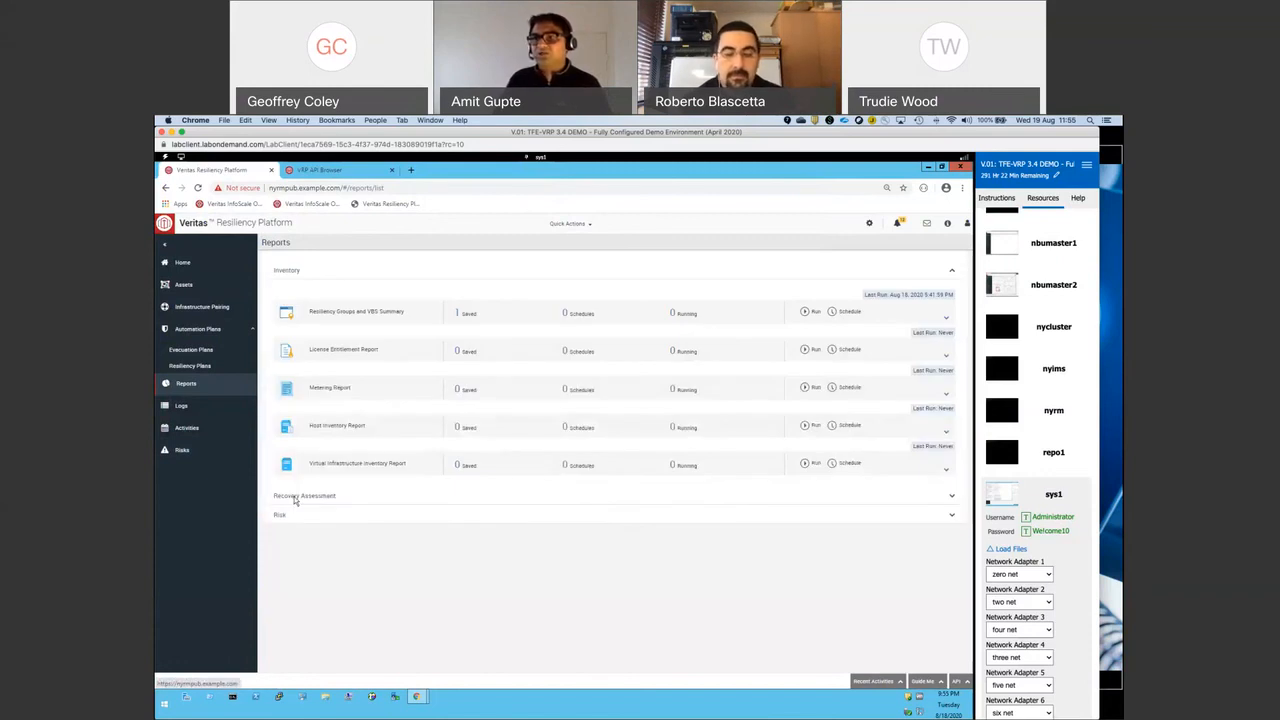
click(295, 498)
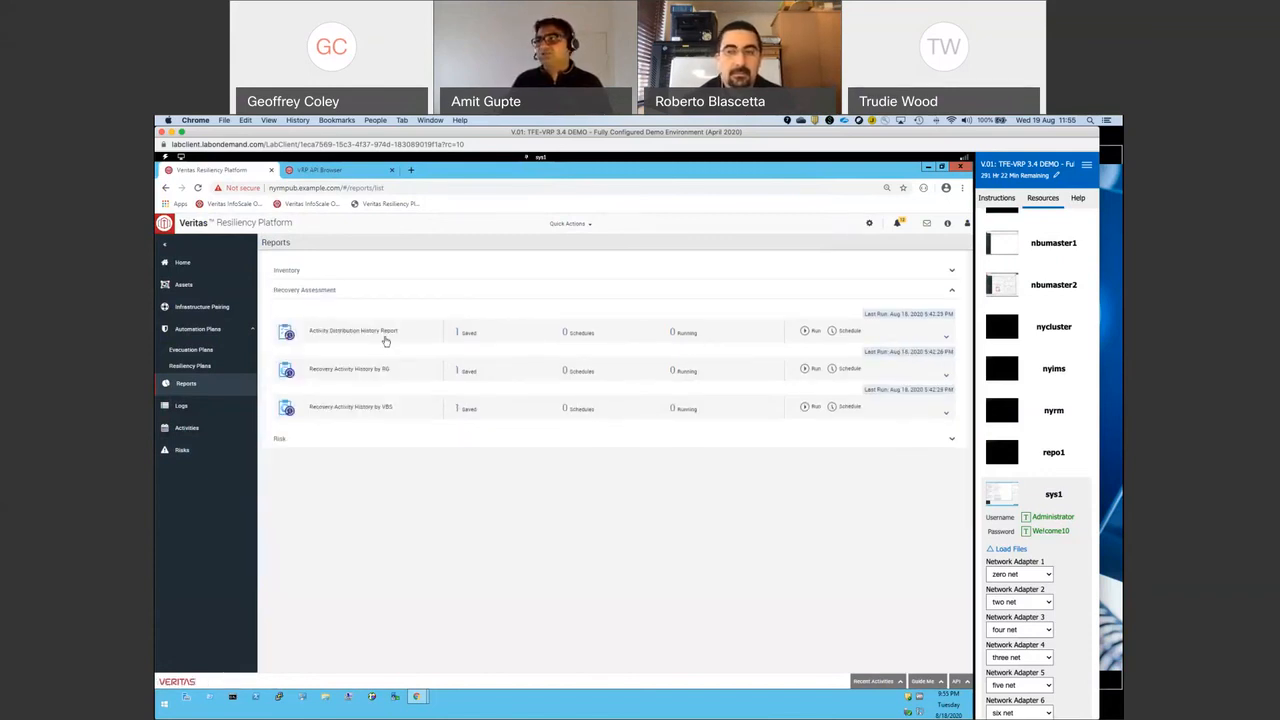
click(459, 332)
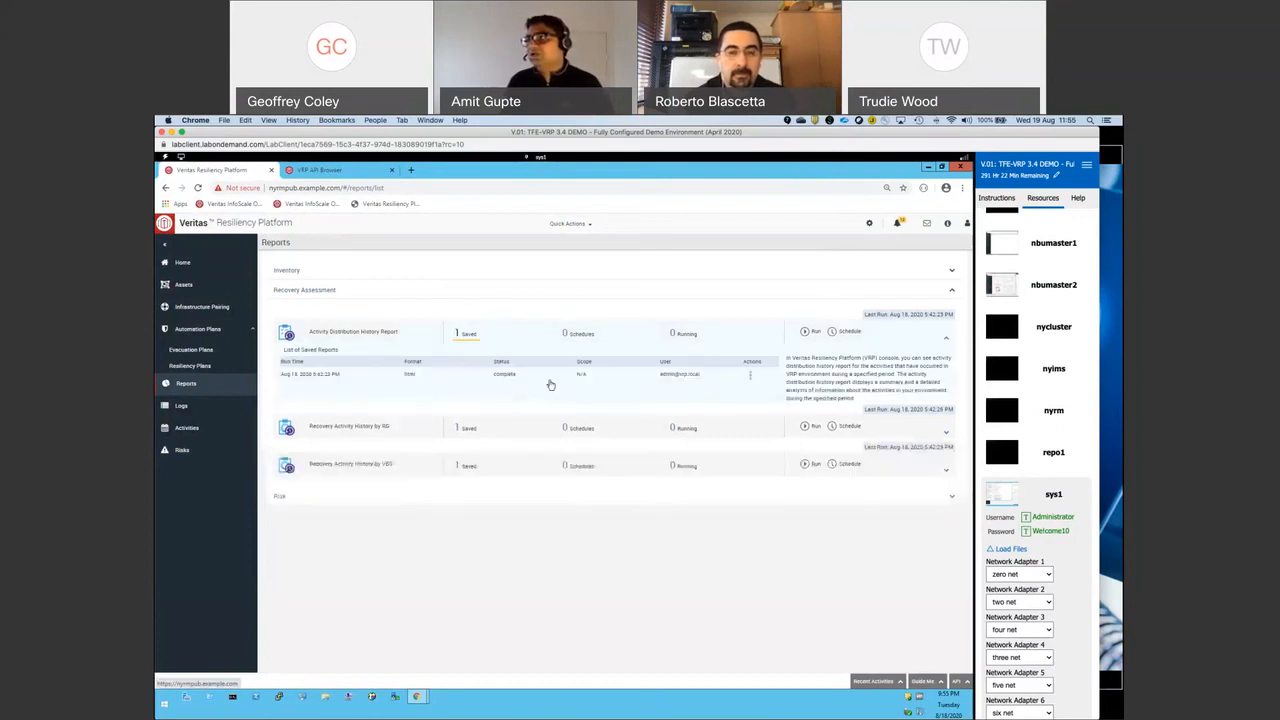
click(751, 376)
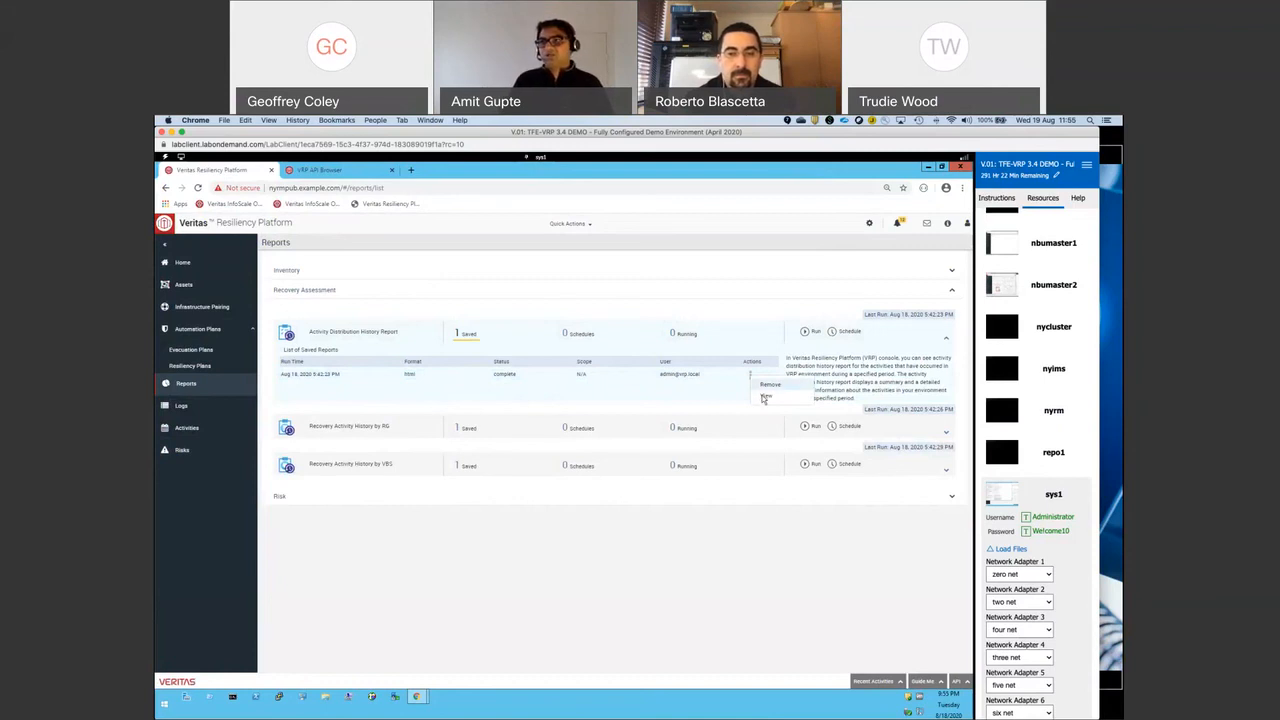
click(765, 397)
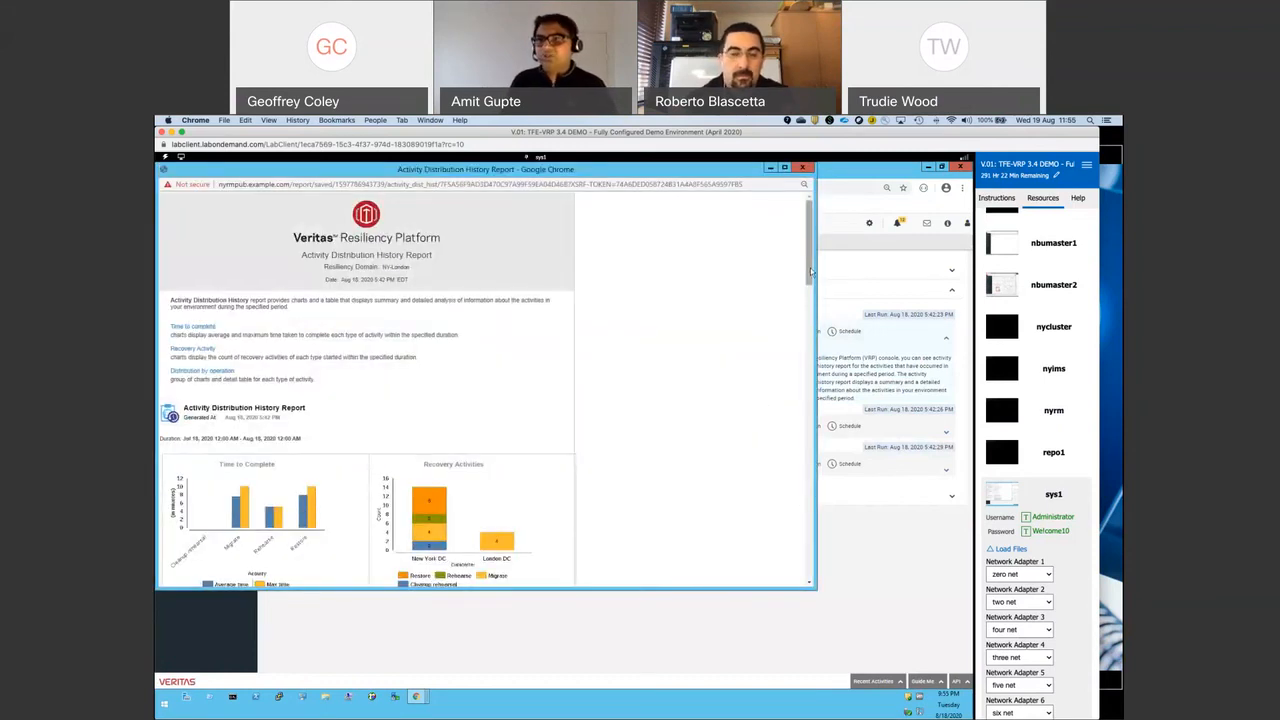
Examine the Activity Distribution History Report's time to complete, recovery activities per datacenter and Migrate operation distribution.
scroll(812, 272, down, 1)
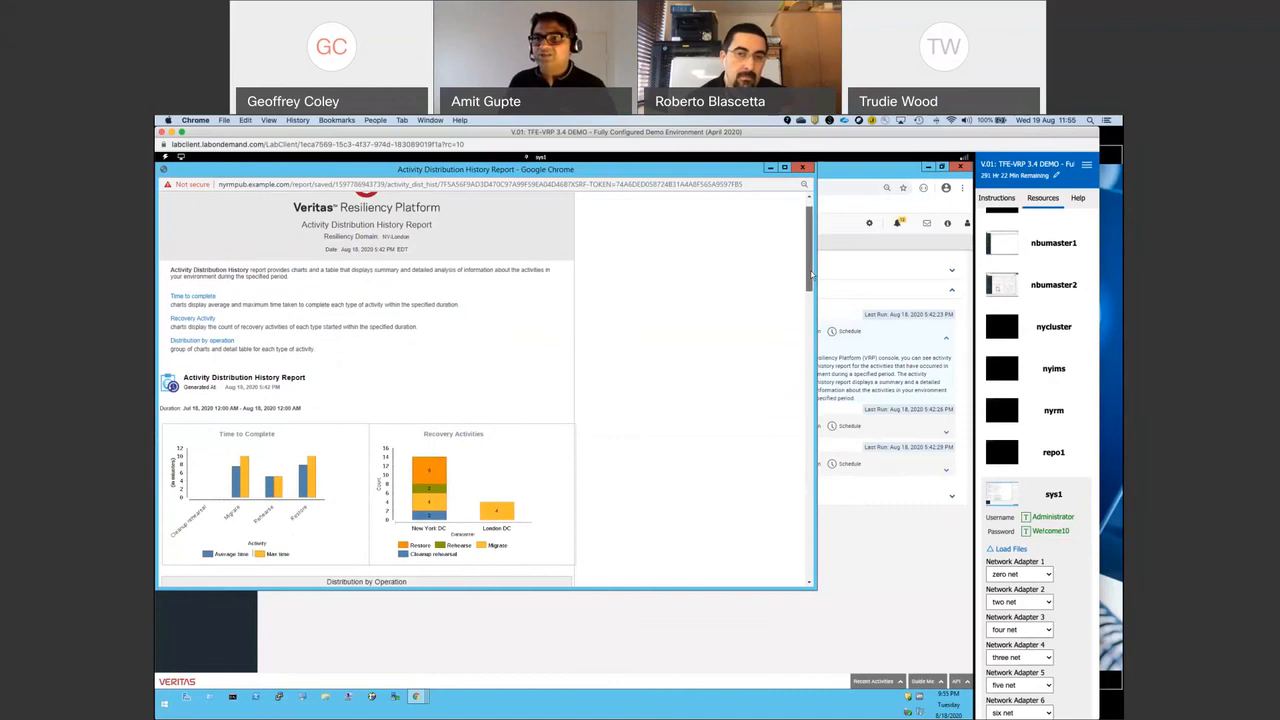
scroll(338, 455, down, 1)
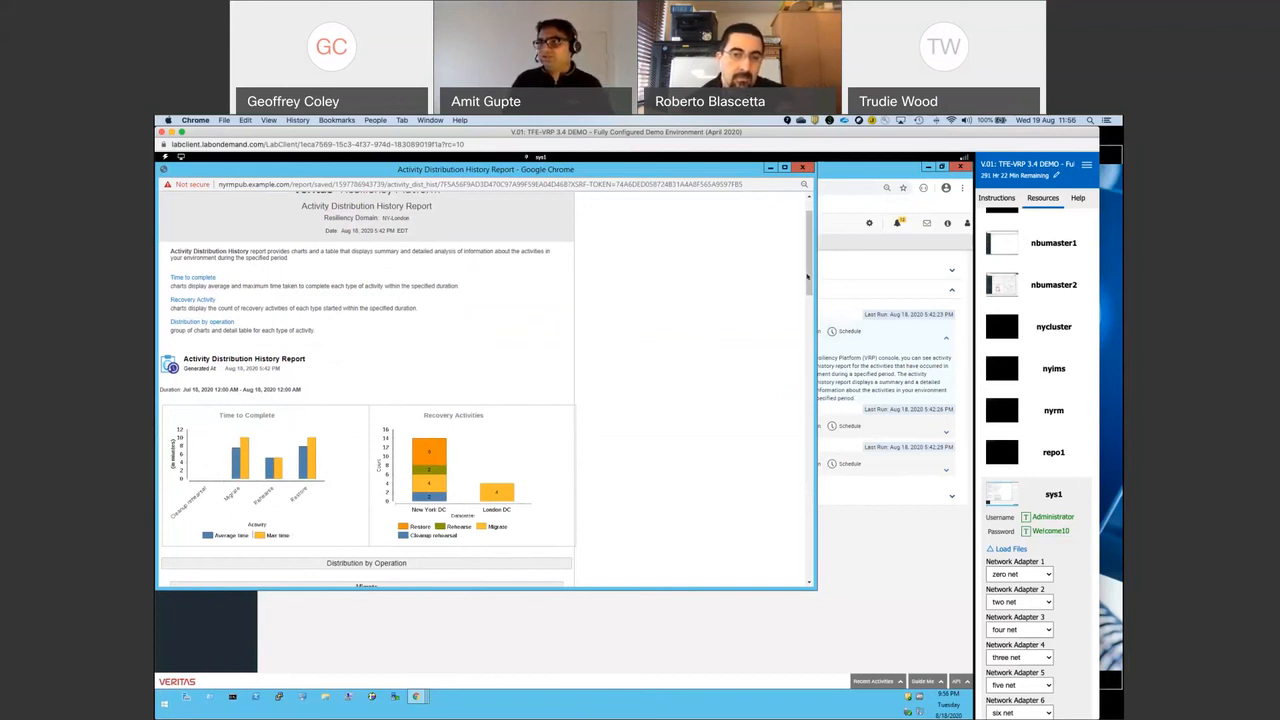
scroll(811, 290, down, 2)
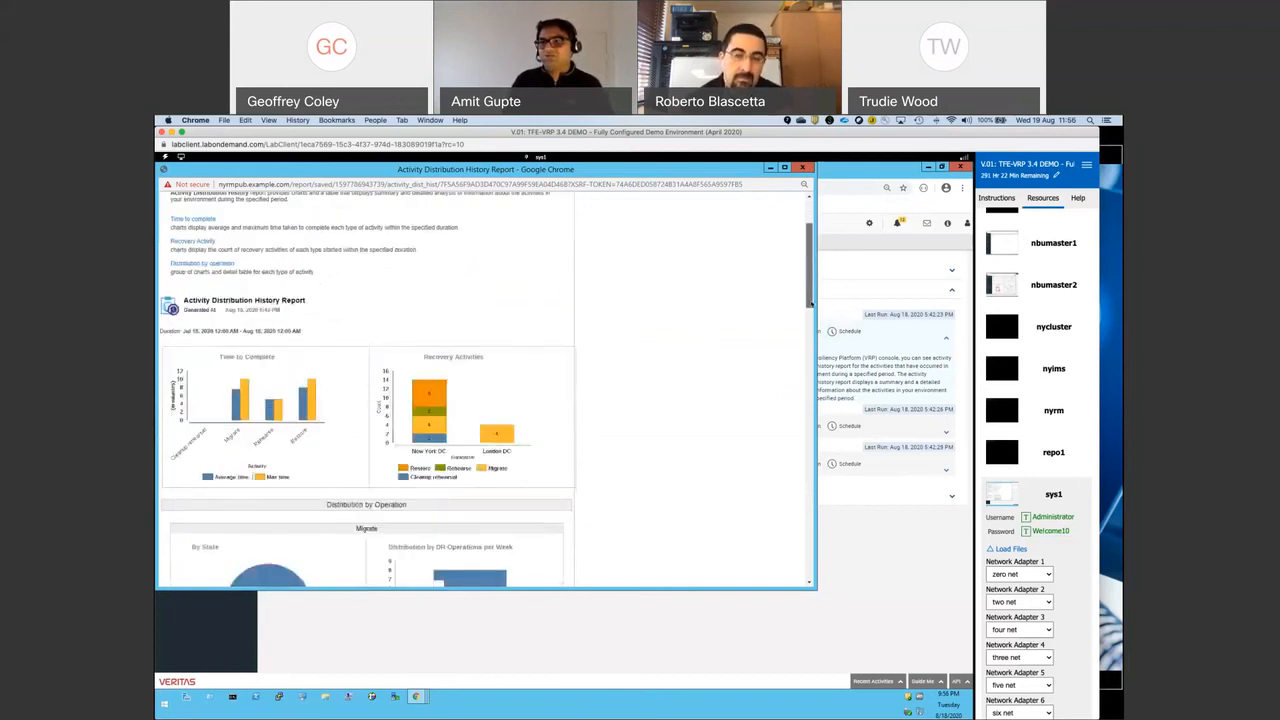
scroll(811, 303, down, 2)
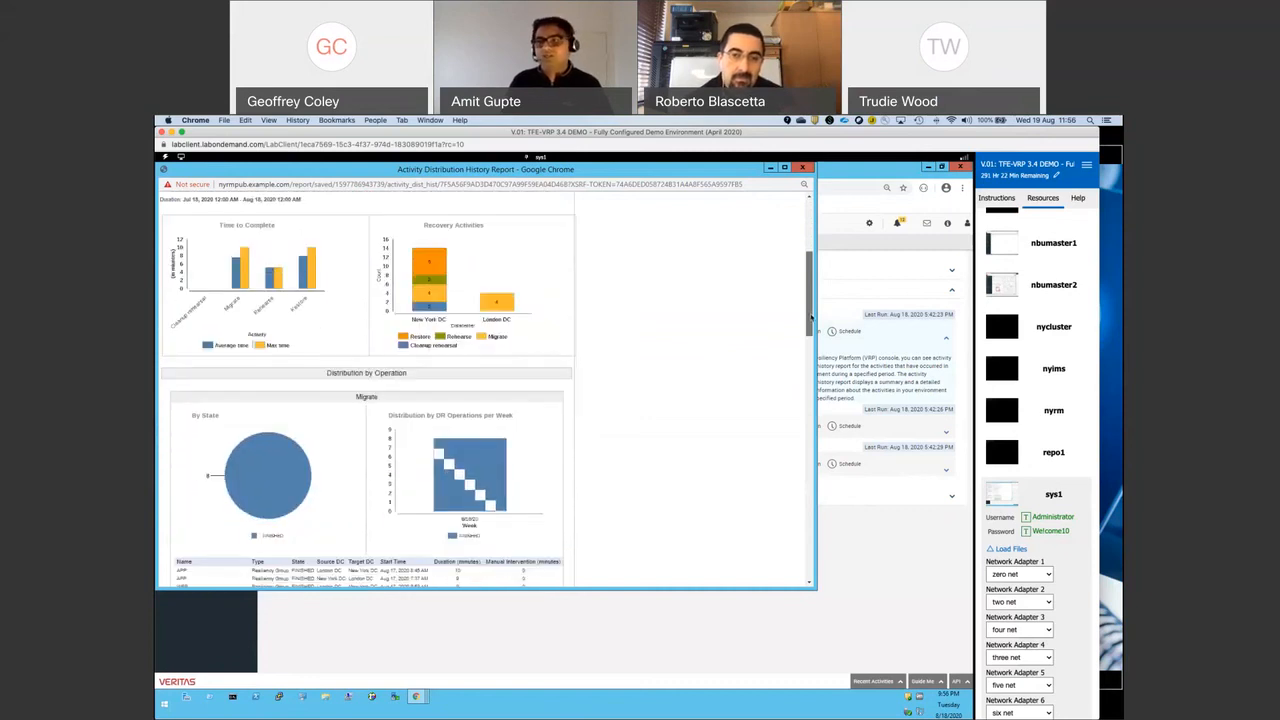
scroll(662, 555, down, 1)
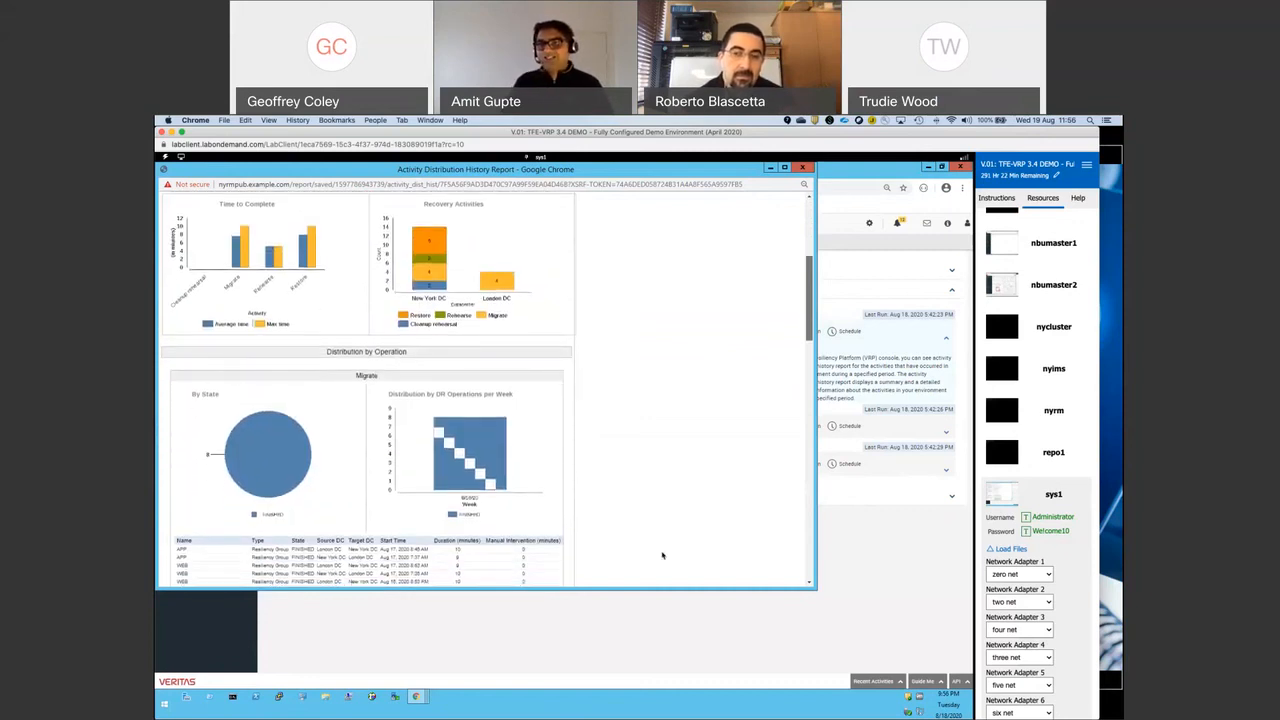